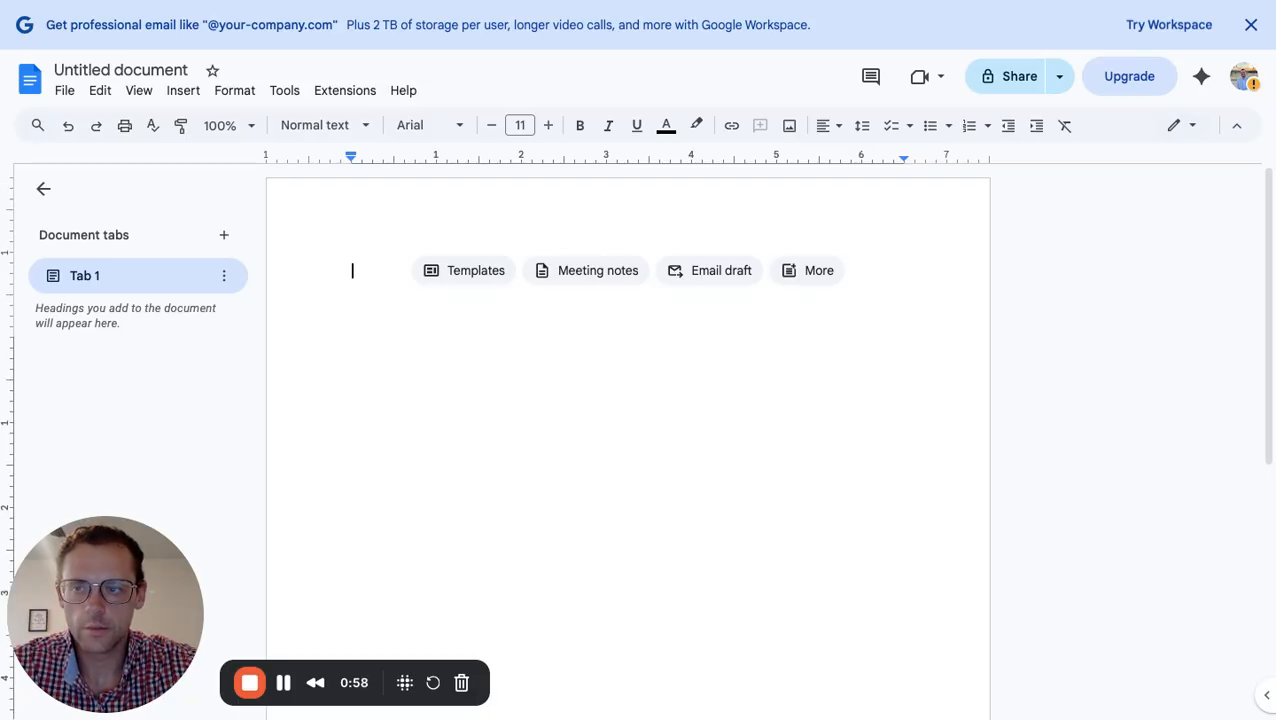
Add blank lines at the top of the empty document to push the letter down
key(Return)
key(Return)
key(Return)
key(Return)
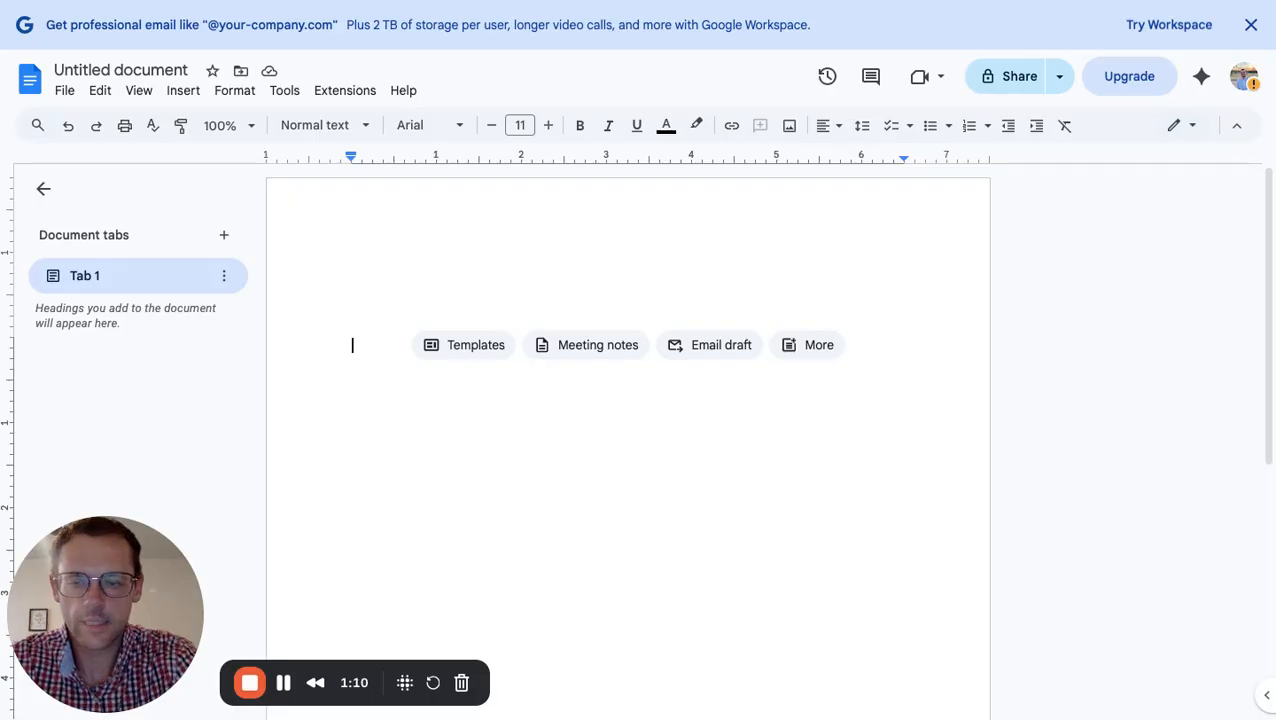
Enter 'Reliable Flooring & Tile Services, LLC' as the first letterhead line and start a new line
text(Reliab)
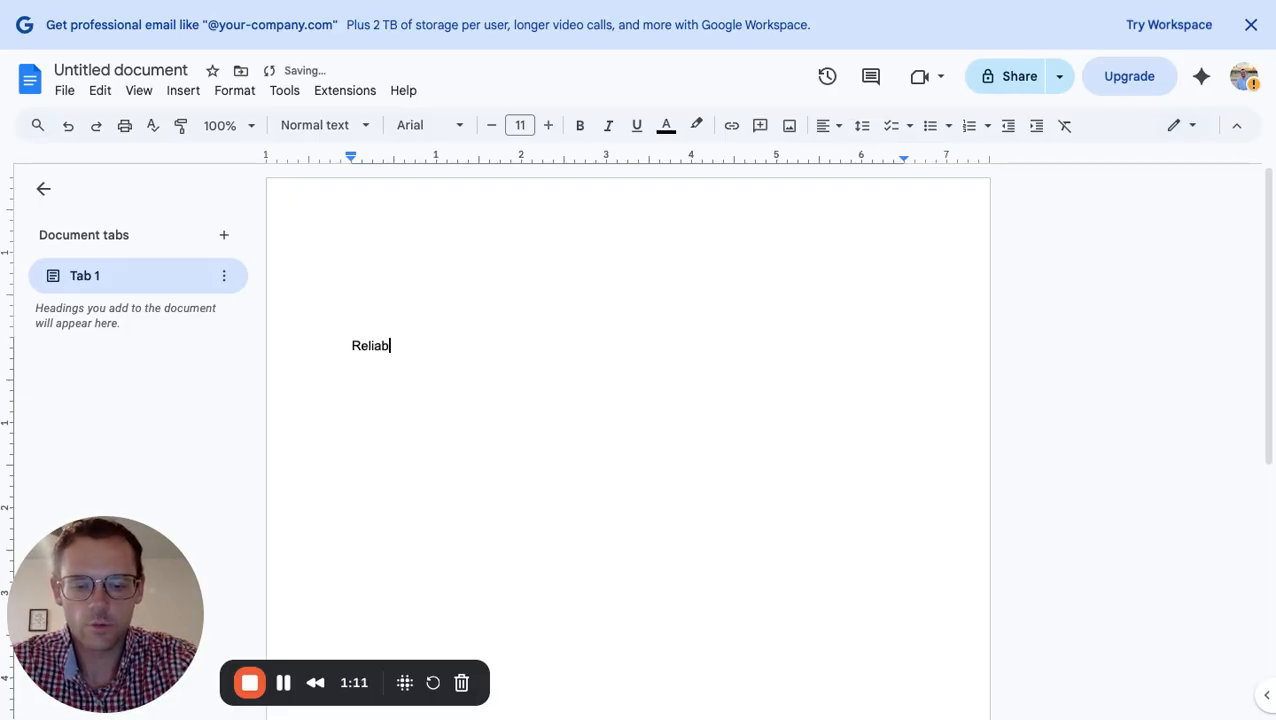
text(le Flo)
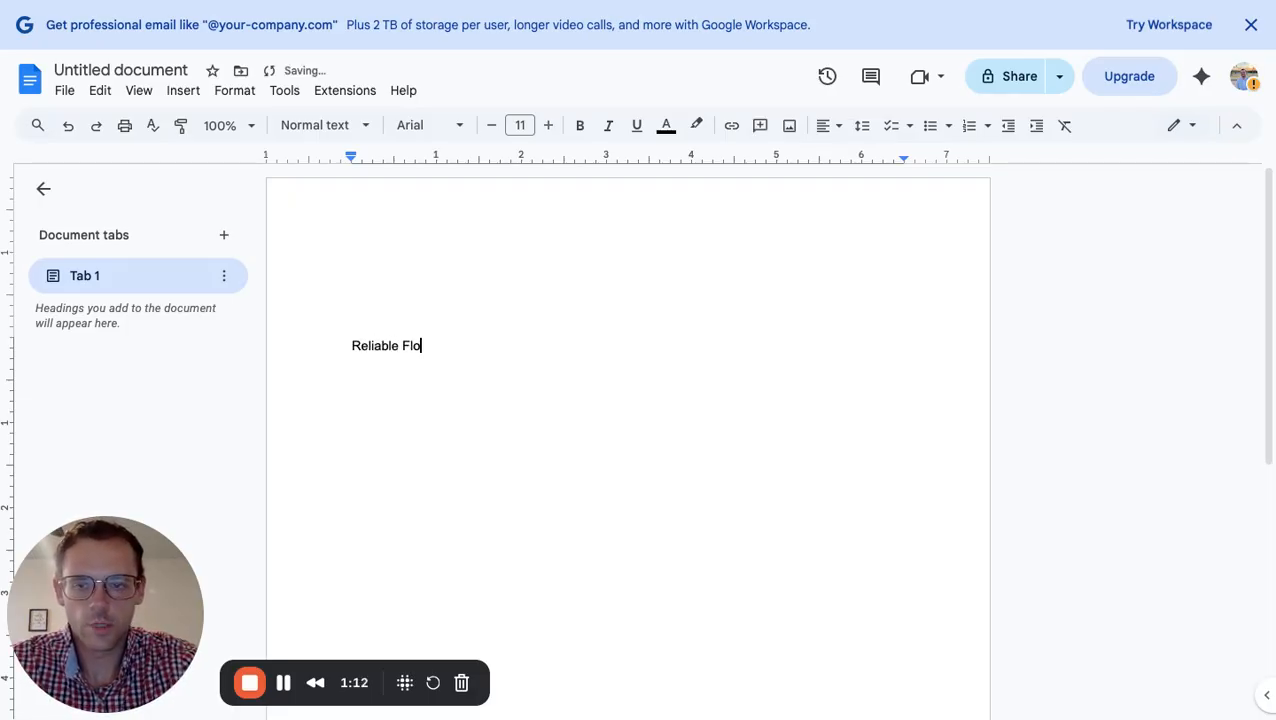
text(oring)
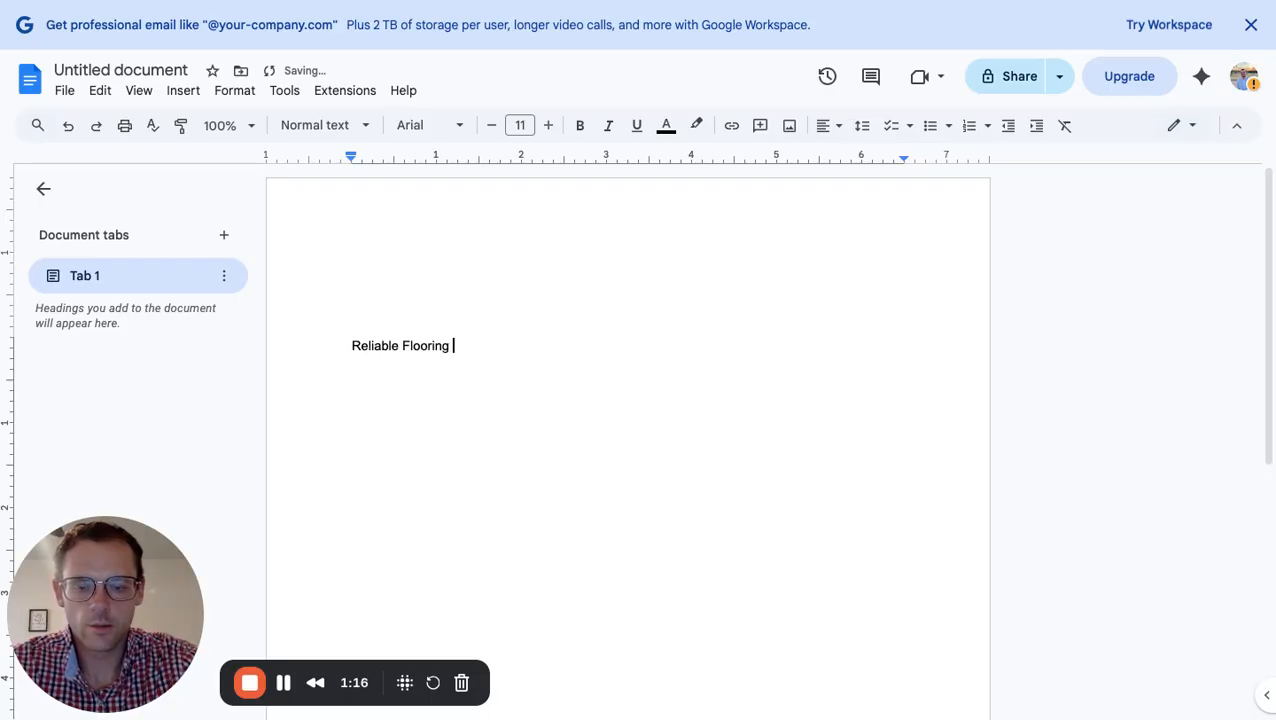
text( & )
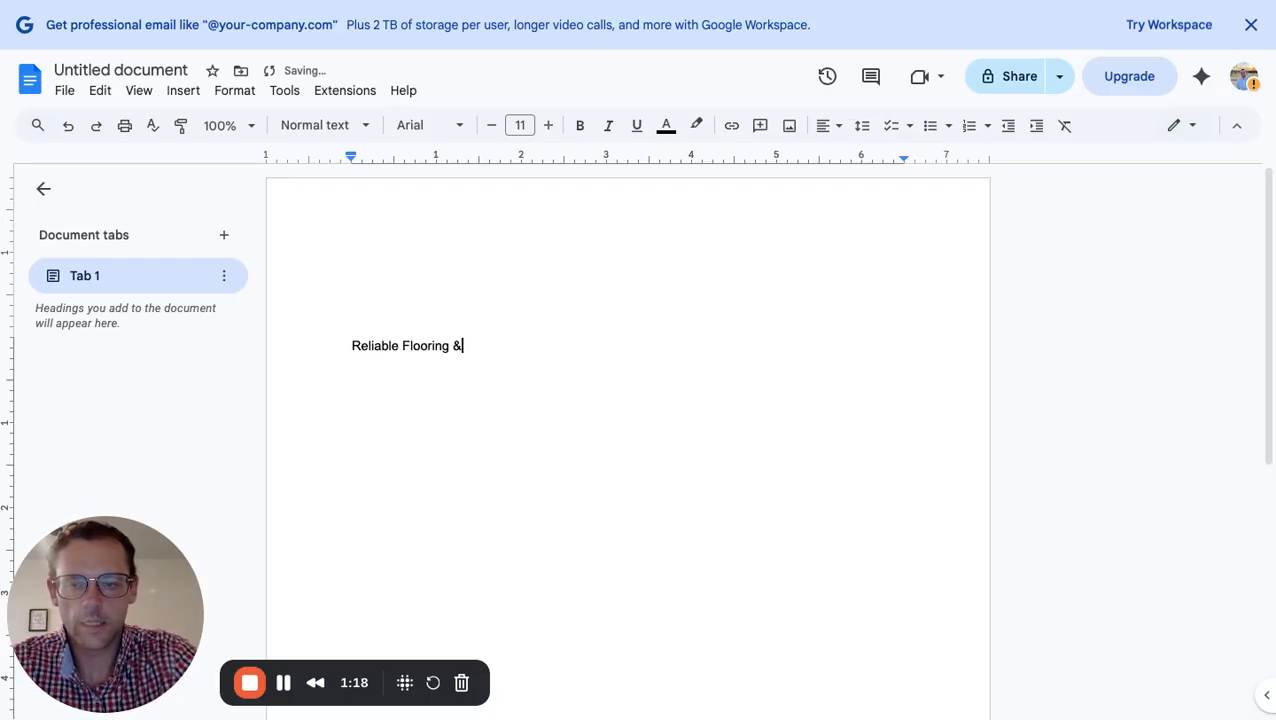
text(Tile S)
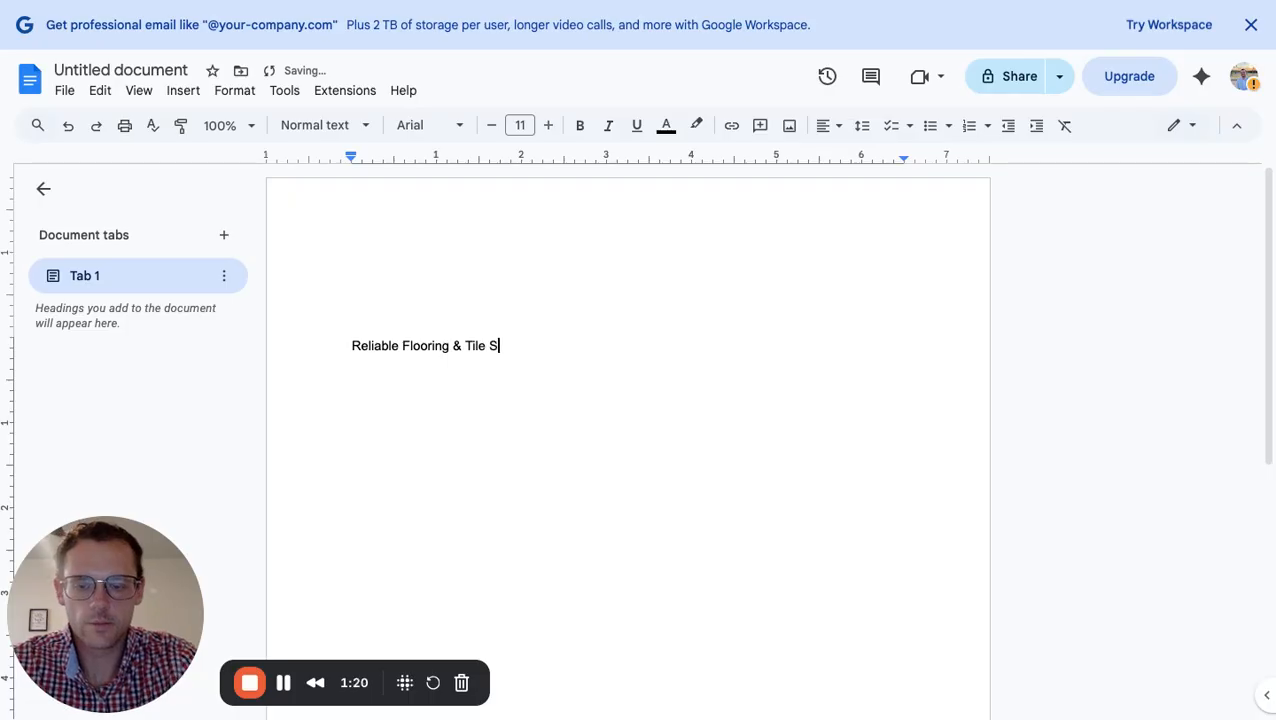
text(ervices)
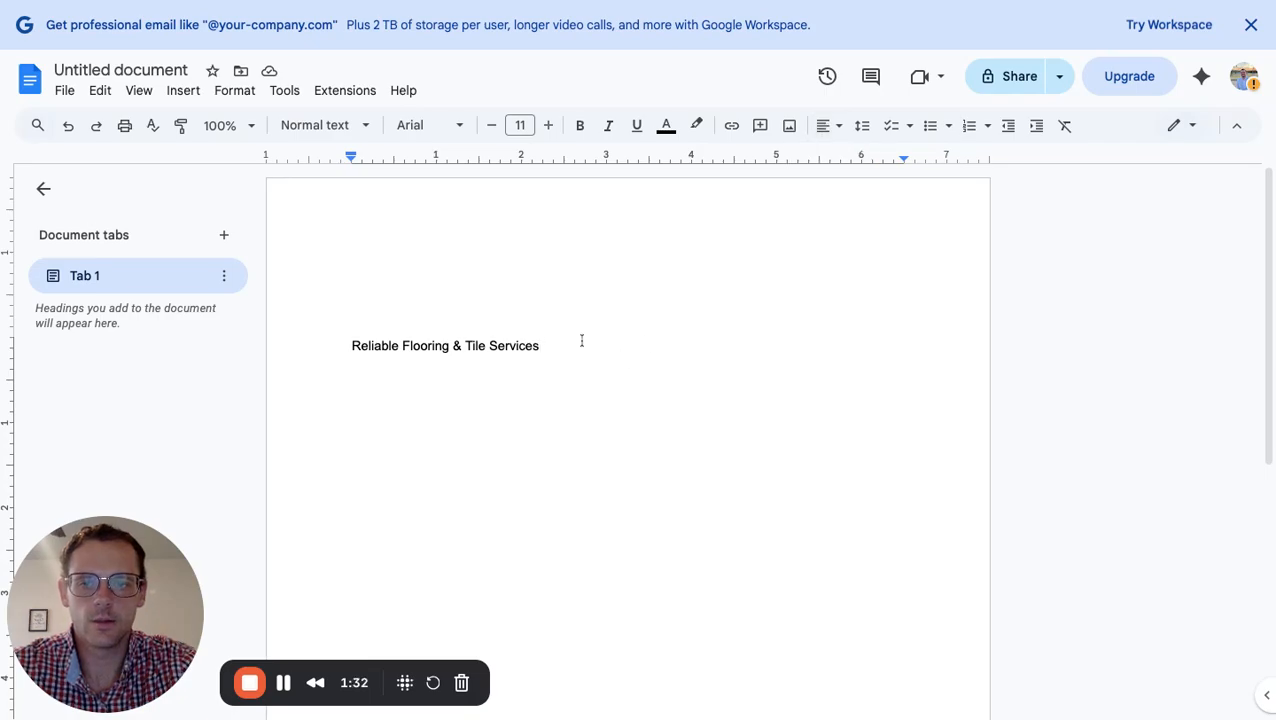
text(, LLC)
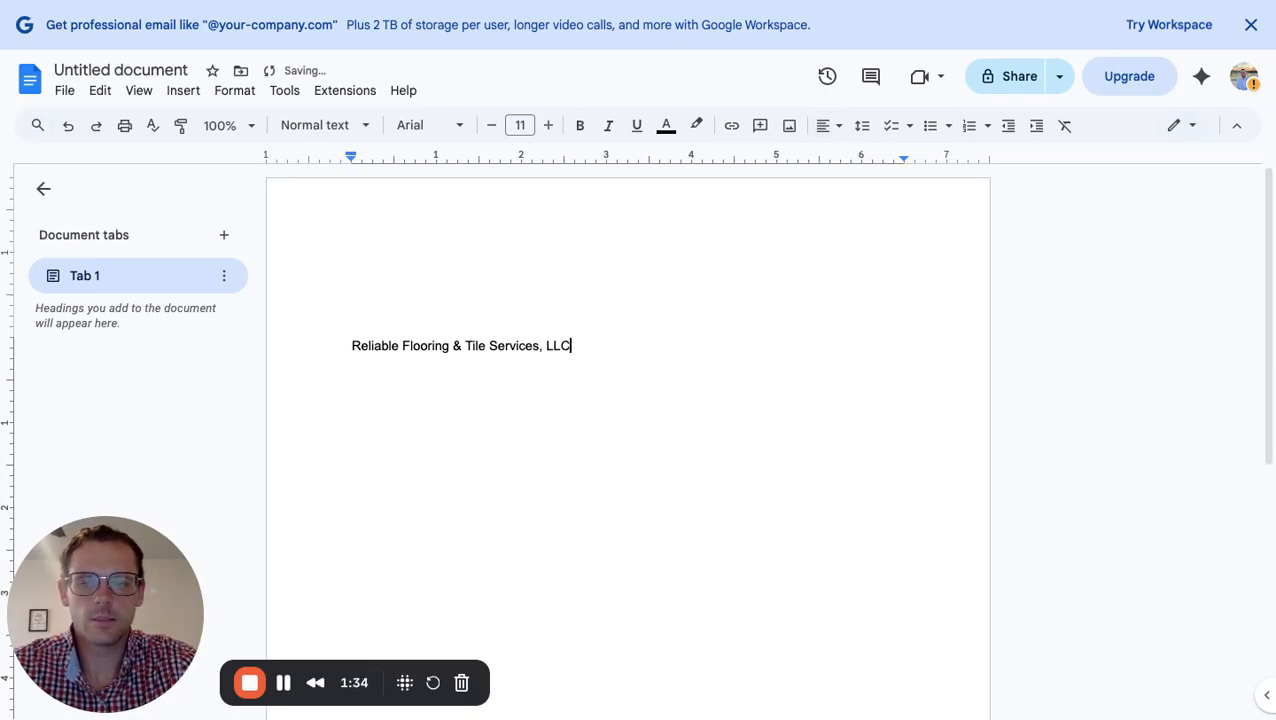
key(Return)
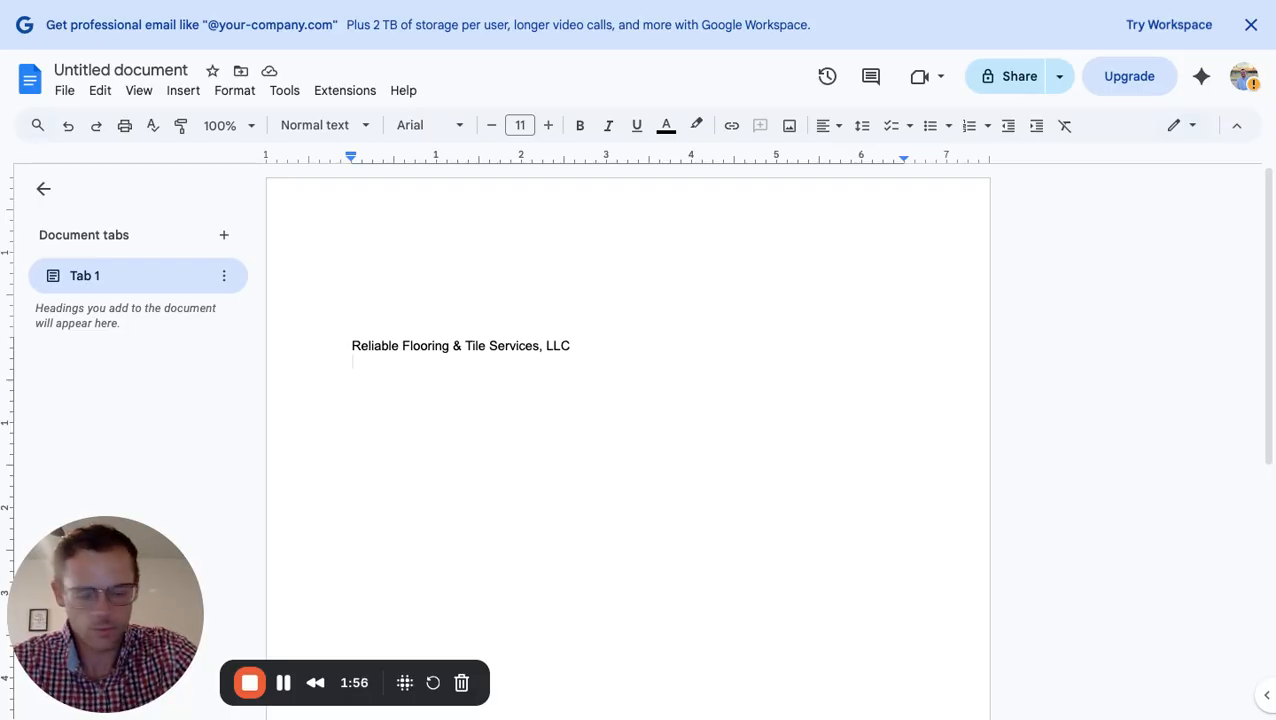
Add the company's street address line and its city, state (TX) and ZIP line
text(1234)
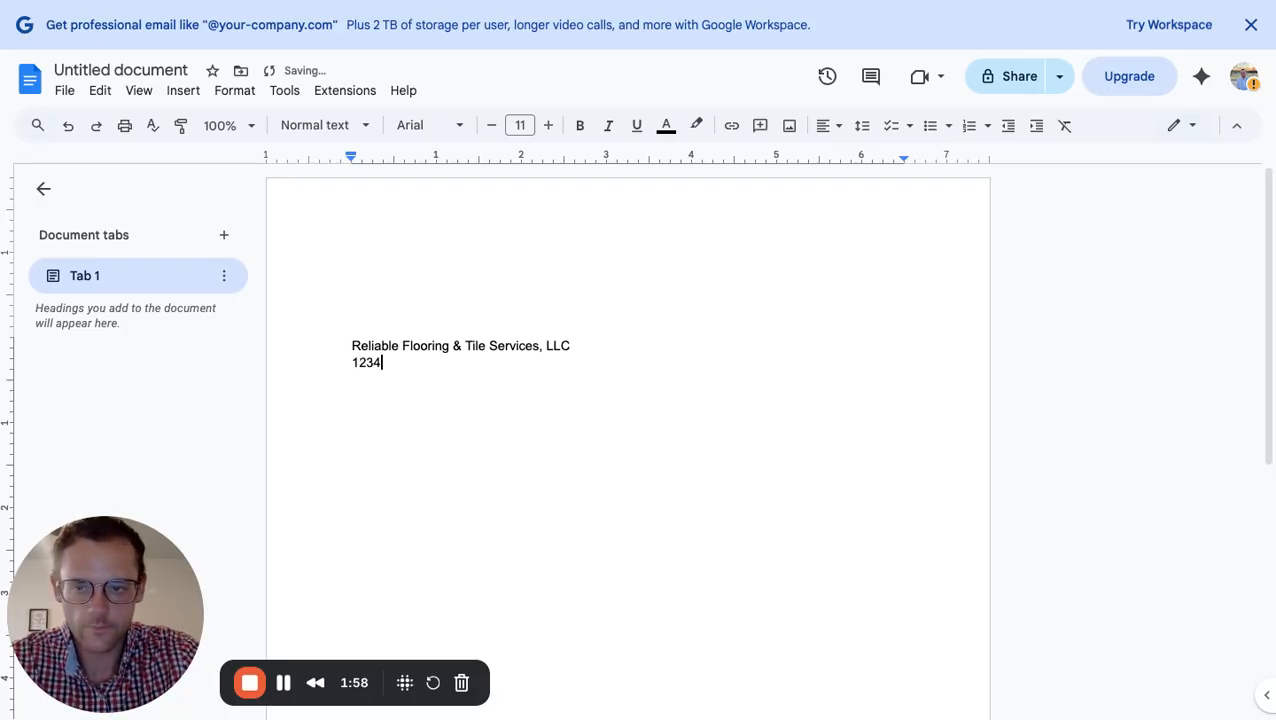
text( Main)
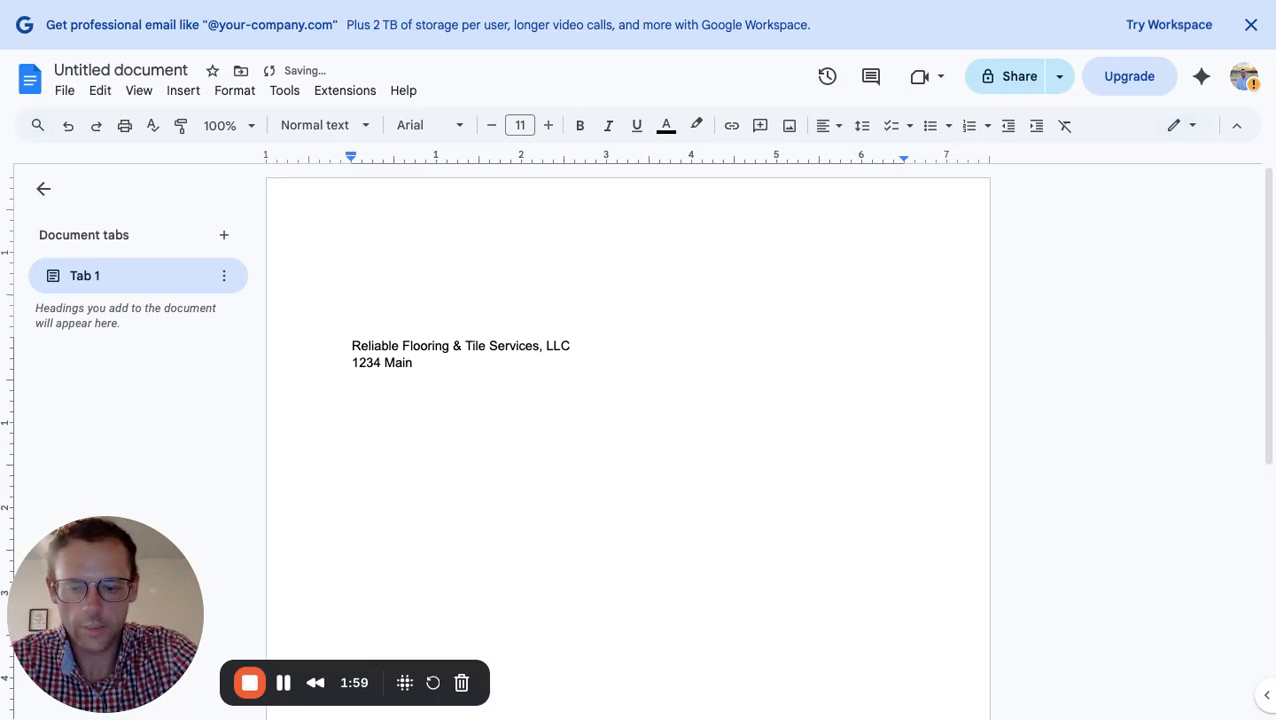
text( Street)
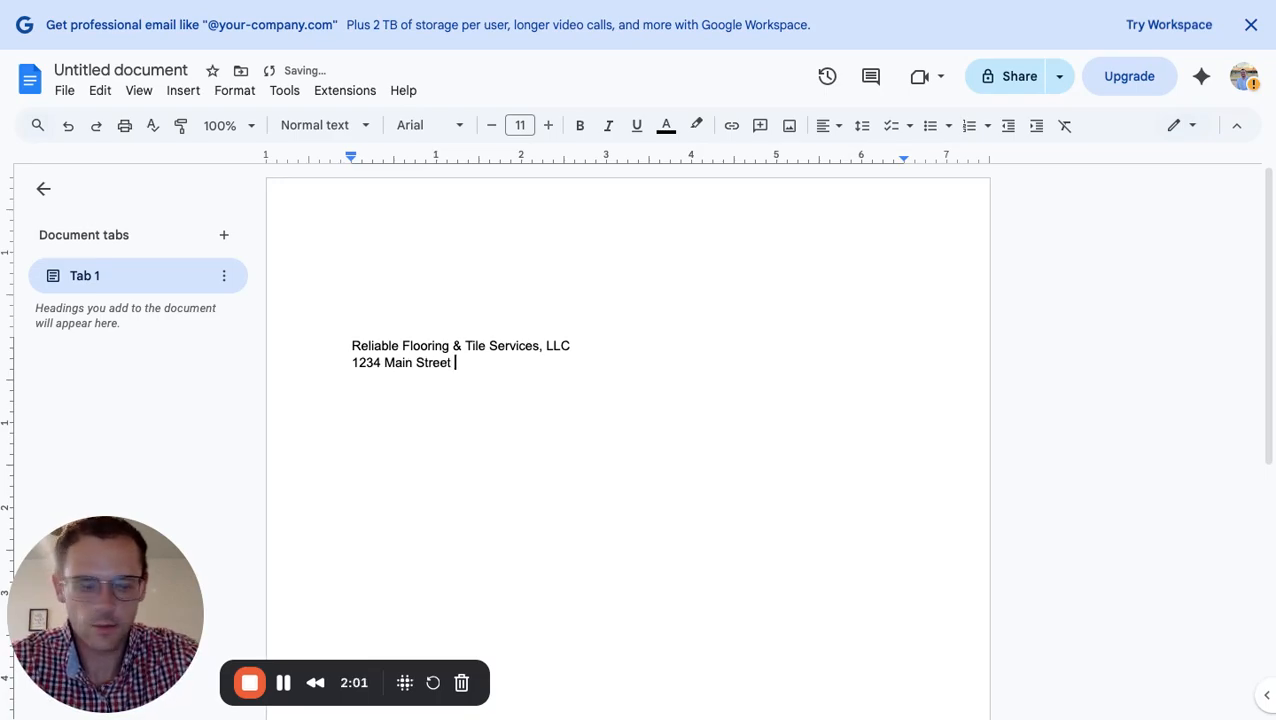
key(Return)
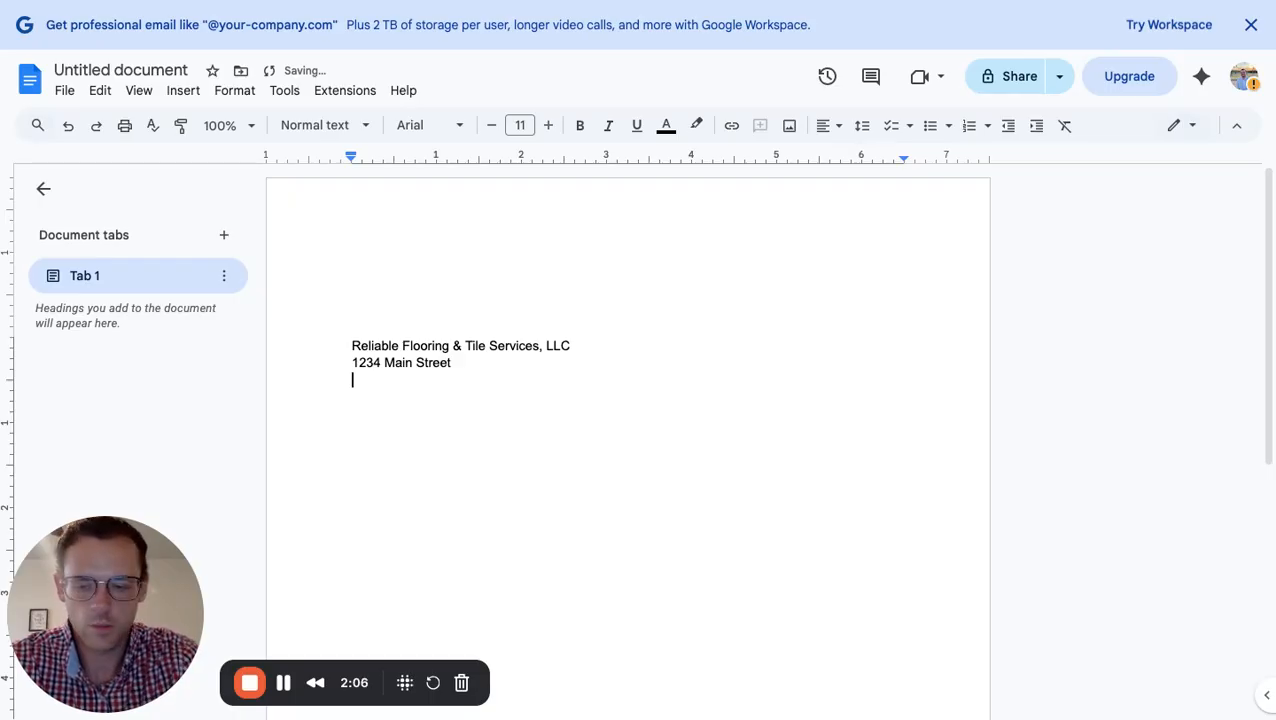
text(Lubbock )
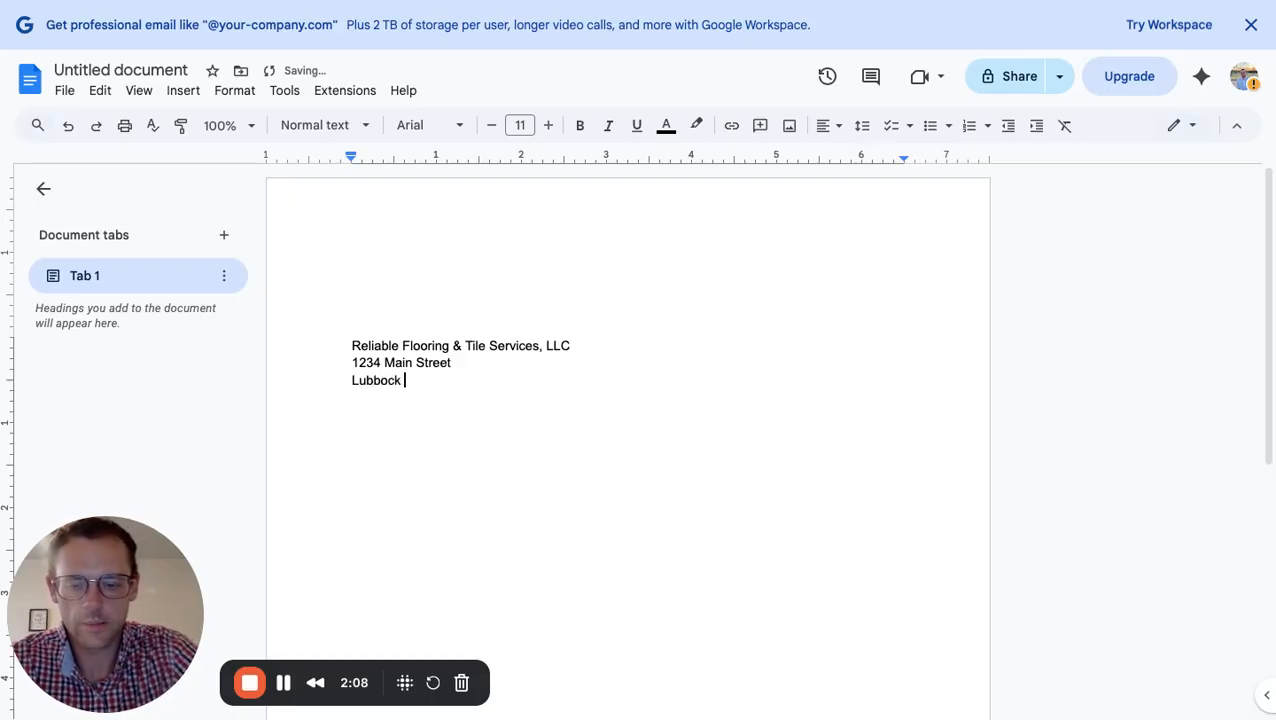
text(Tx)
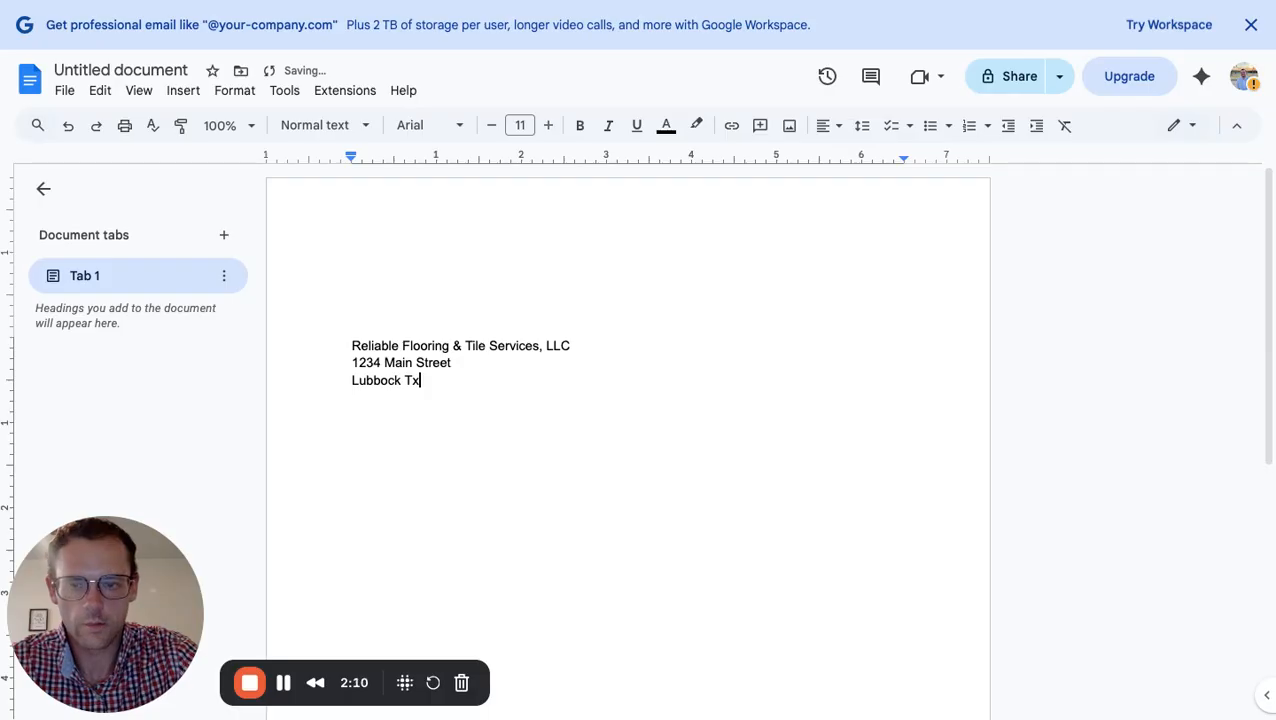
key(BackSpace)
text(X, 79423)
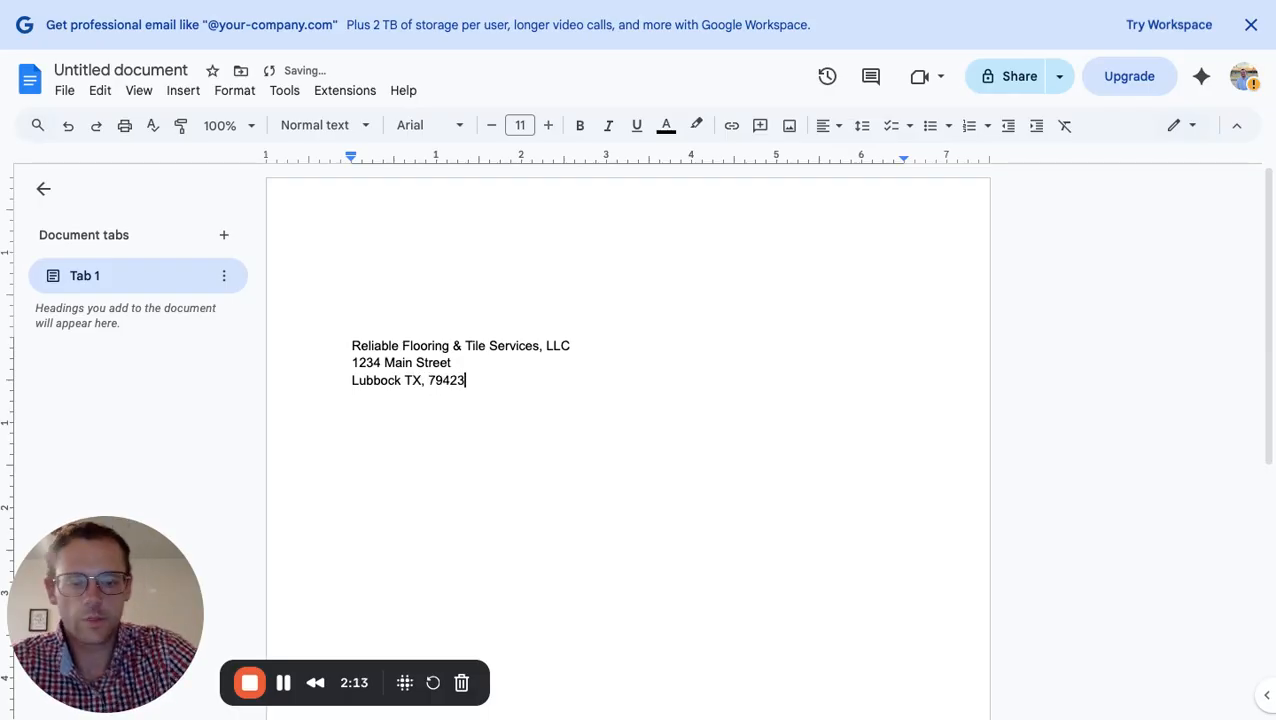
key(Return)
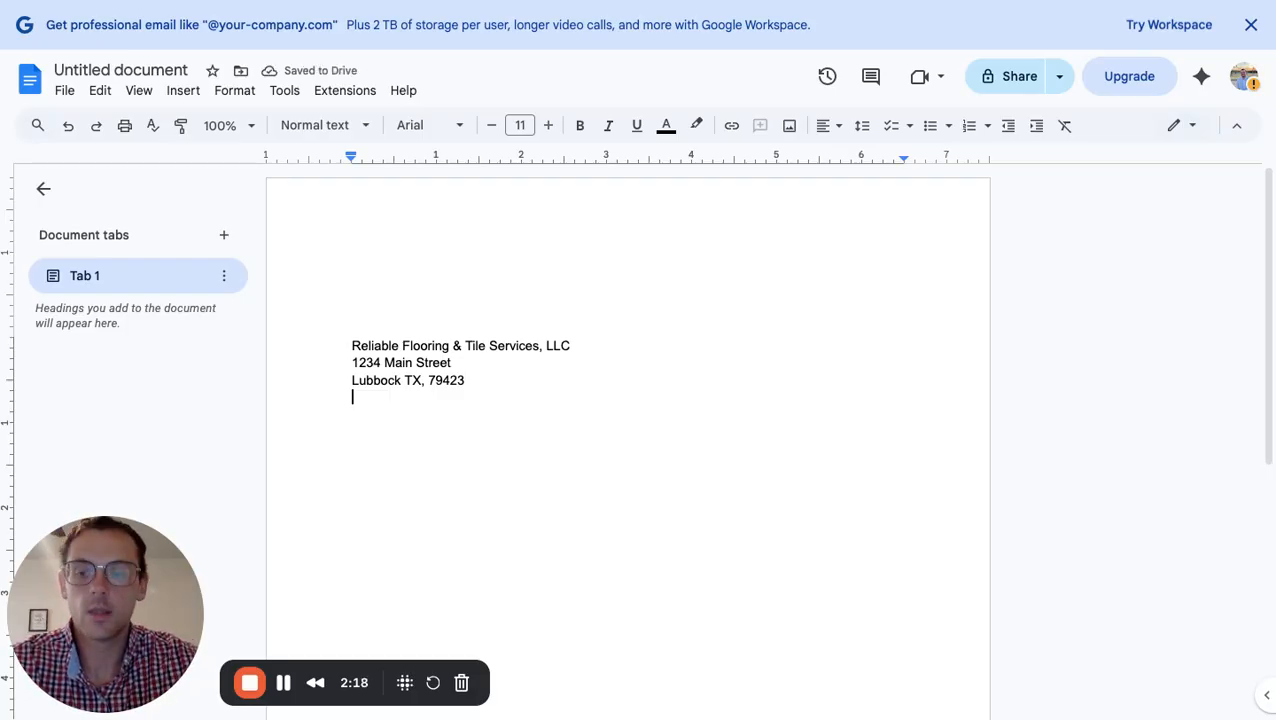
Add the 'Phone:' and 'Email:' lines, correcting the e-mail ending from .con to .com
text(P)
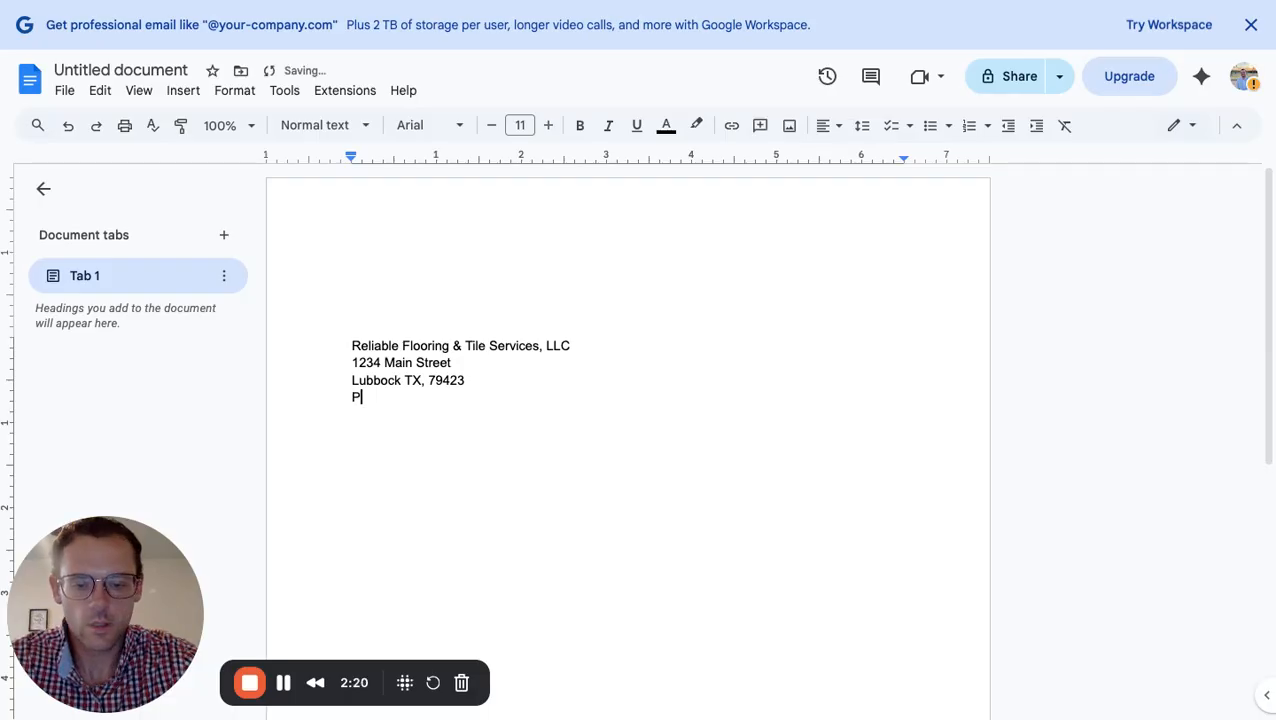
text(hone)
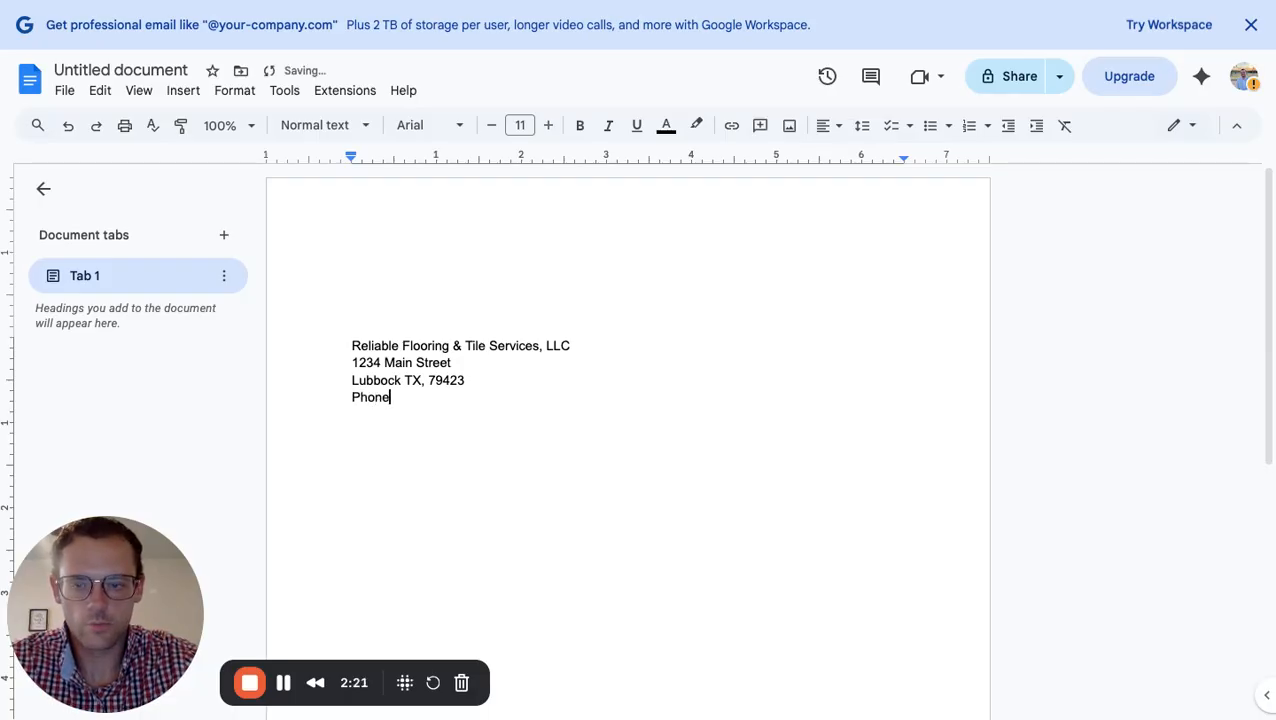
text(: )
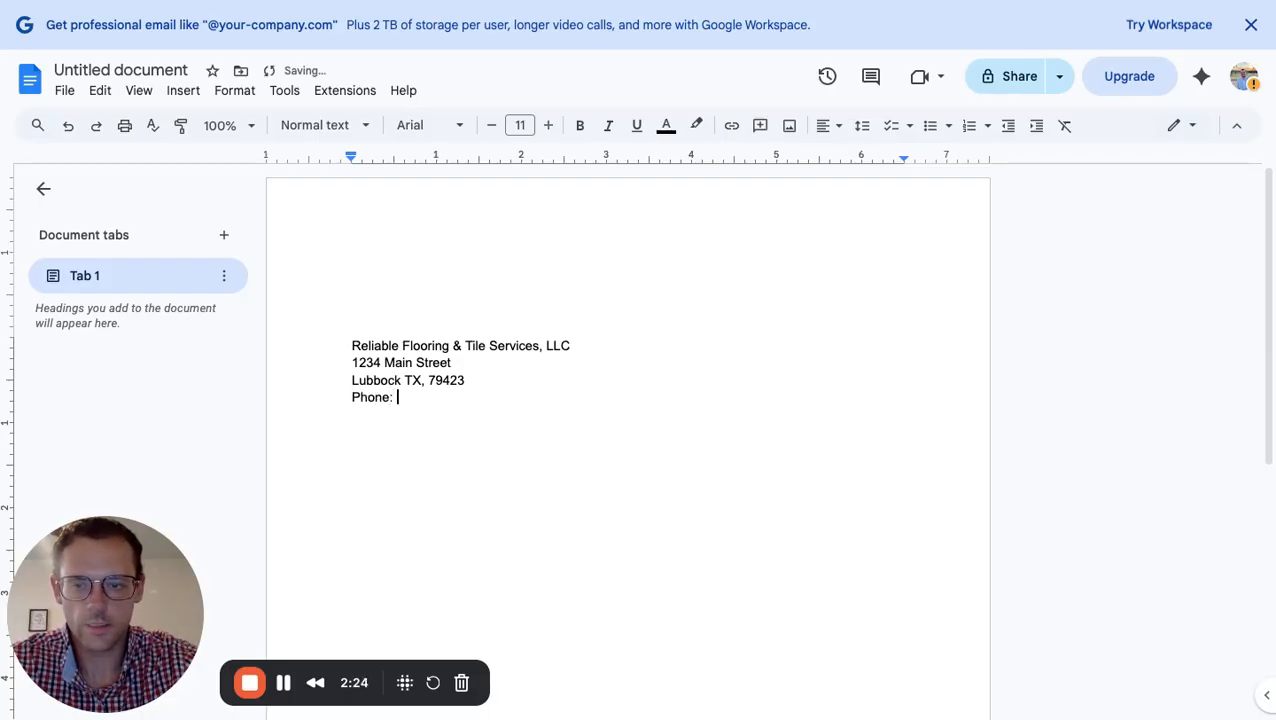
text((123)
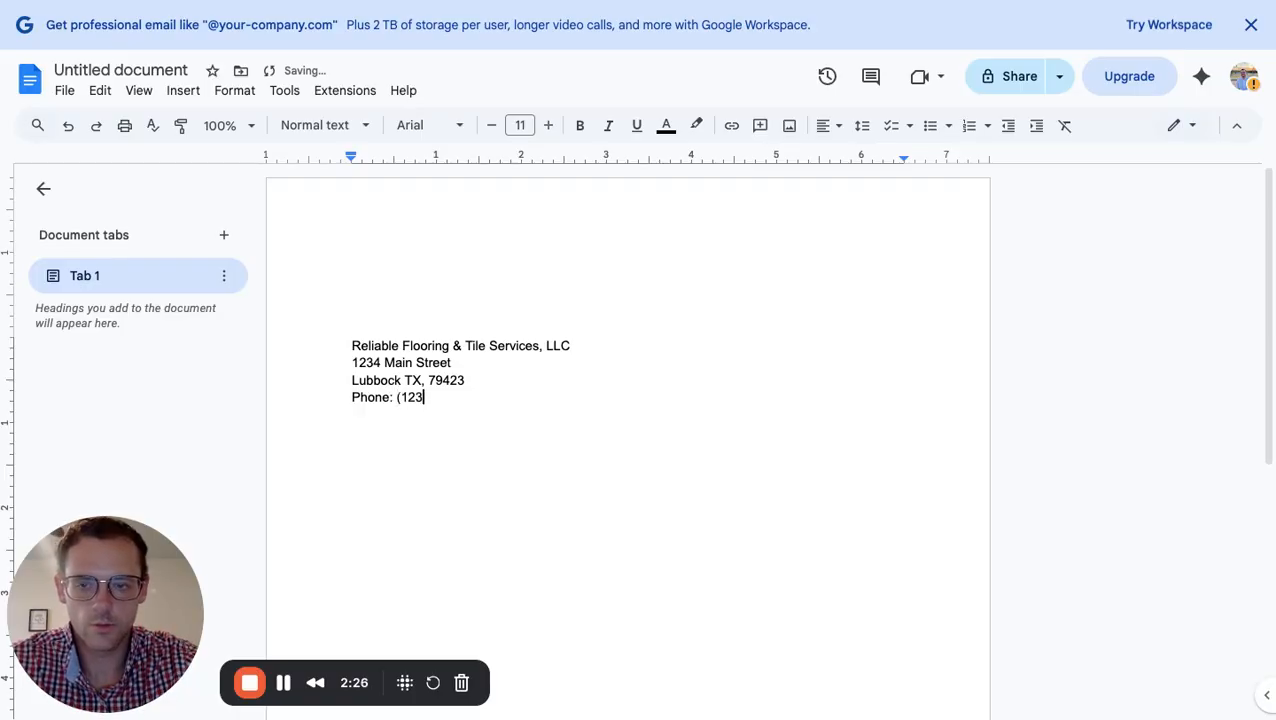
text() 4)
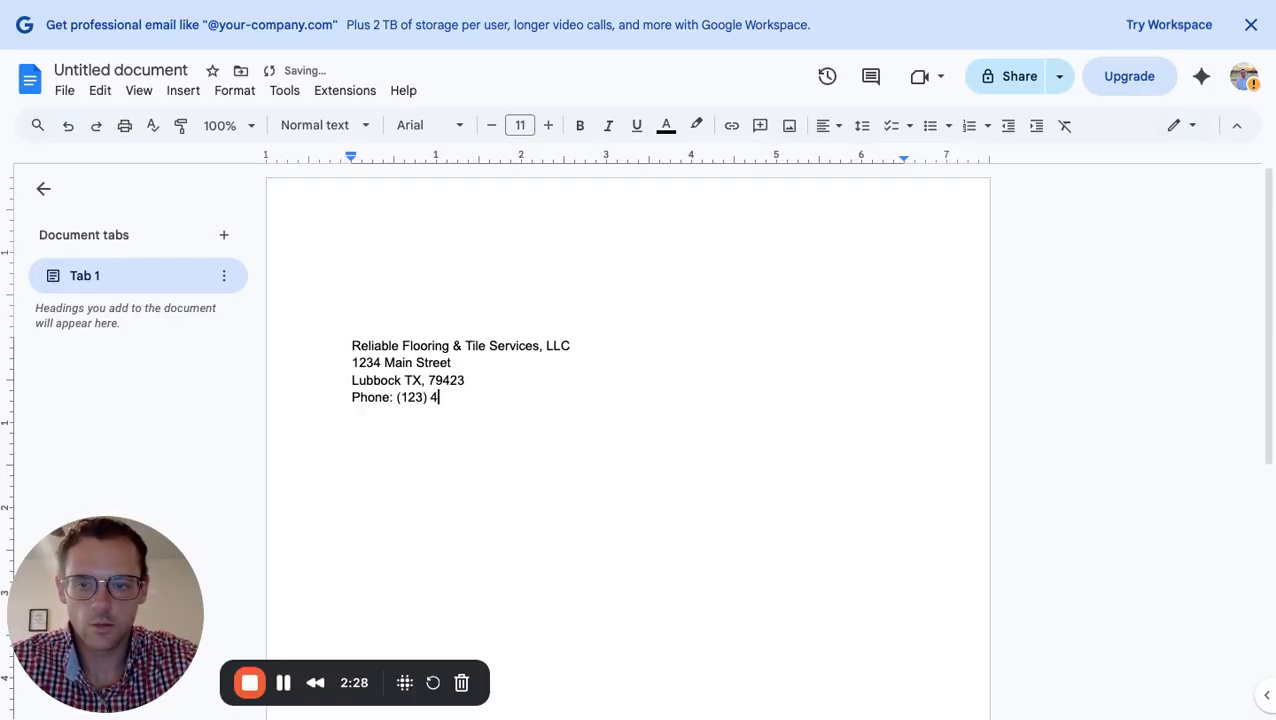
text(56-7890)
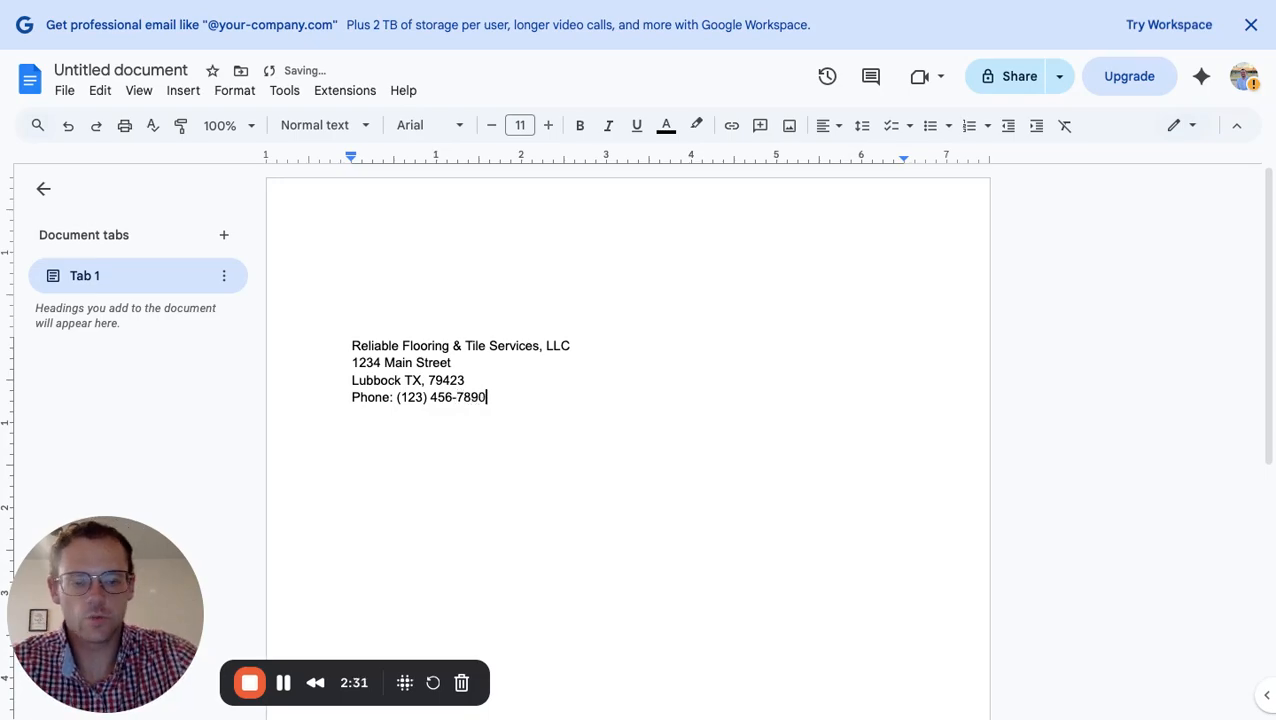
key(Return)
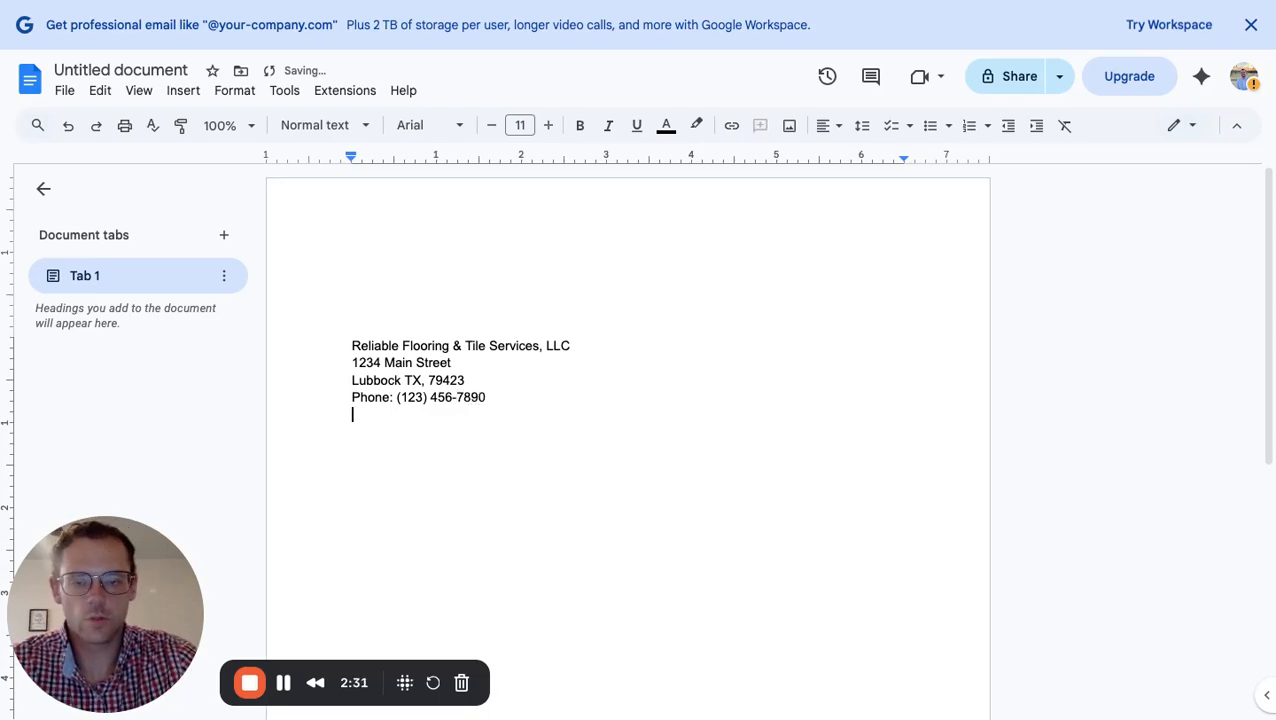
text(Email)
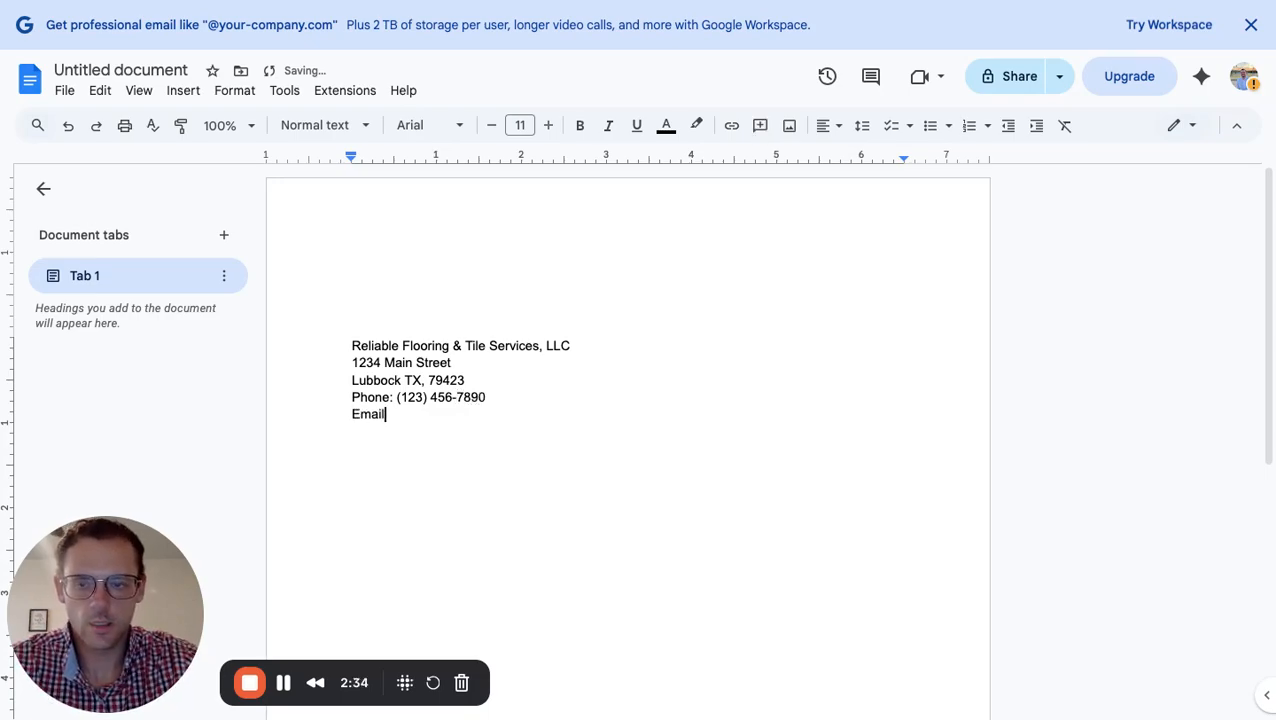
text(:)
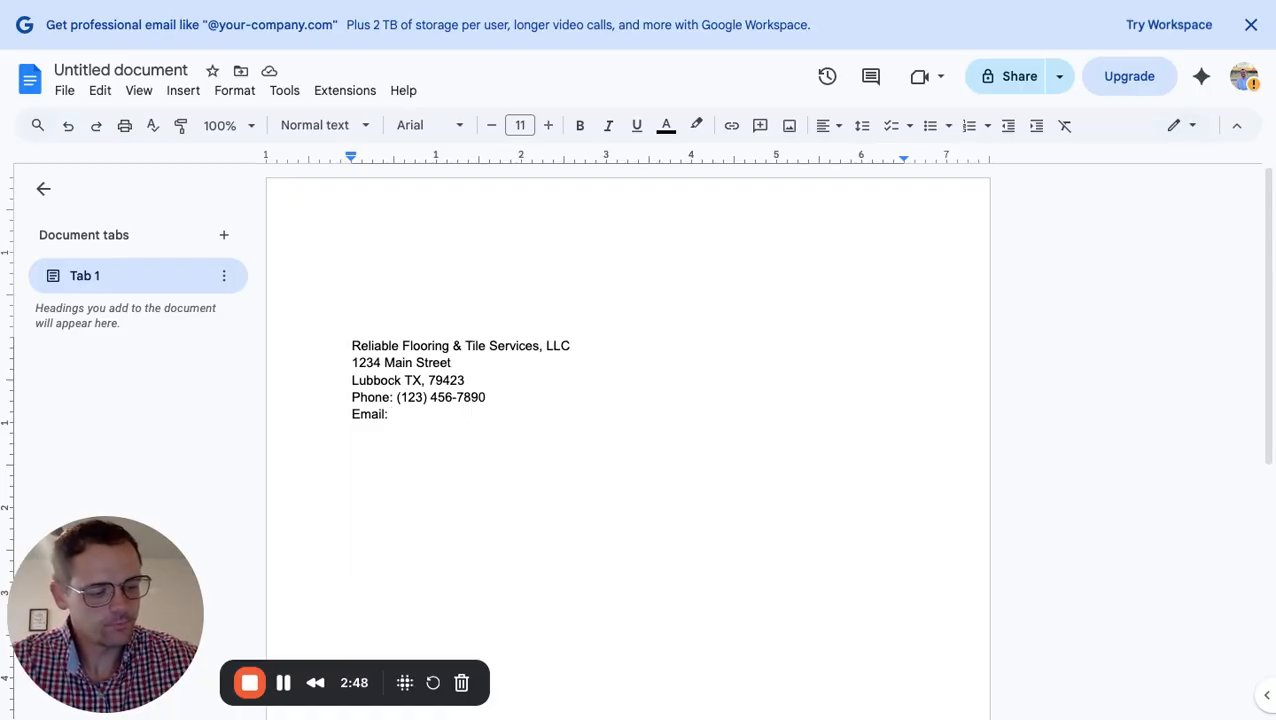
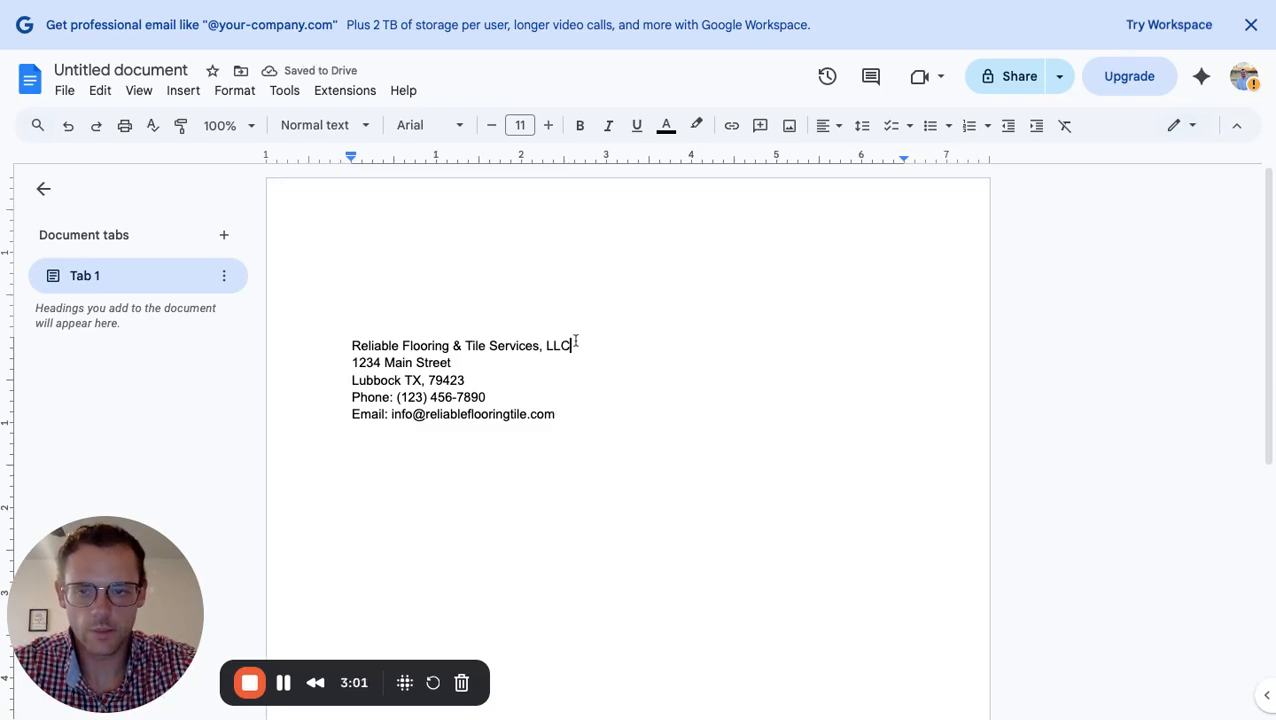
key(shift+Left)
key(shift+Left)
key(shift+Left)
key(shift+Left)
key(shift+Left)
key(shift+Left)
key(shift+Left)
key(shift+Left)
key(shift+Left)
key(shift+Left)
key(shift+Left)
key(shift+Left)
key(shift+Left)
key(shift+Left)
key(shift+Left)
key(shift+Left)
key(shift+Left)
key(shift+Left)
key(shift+Left)
key(shift+Left)
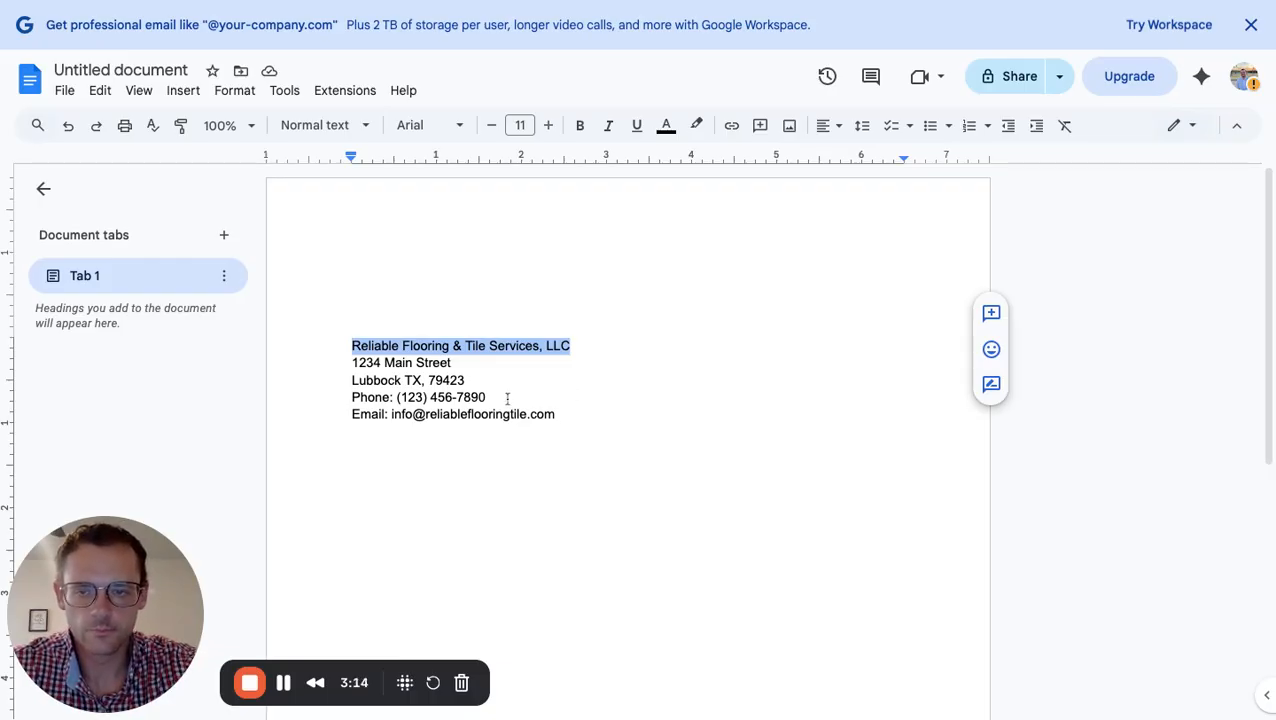
Bold the company name and set all five letterhead lines to Times New Roman 12 pt
click(580, 125)
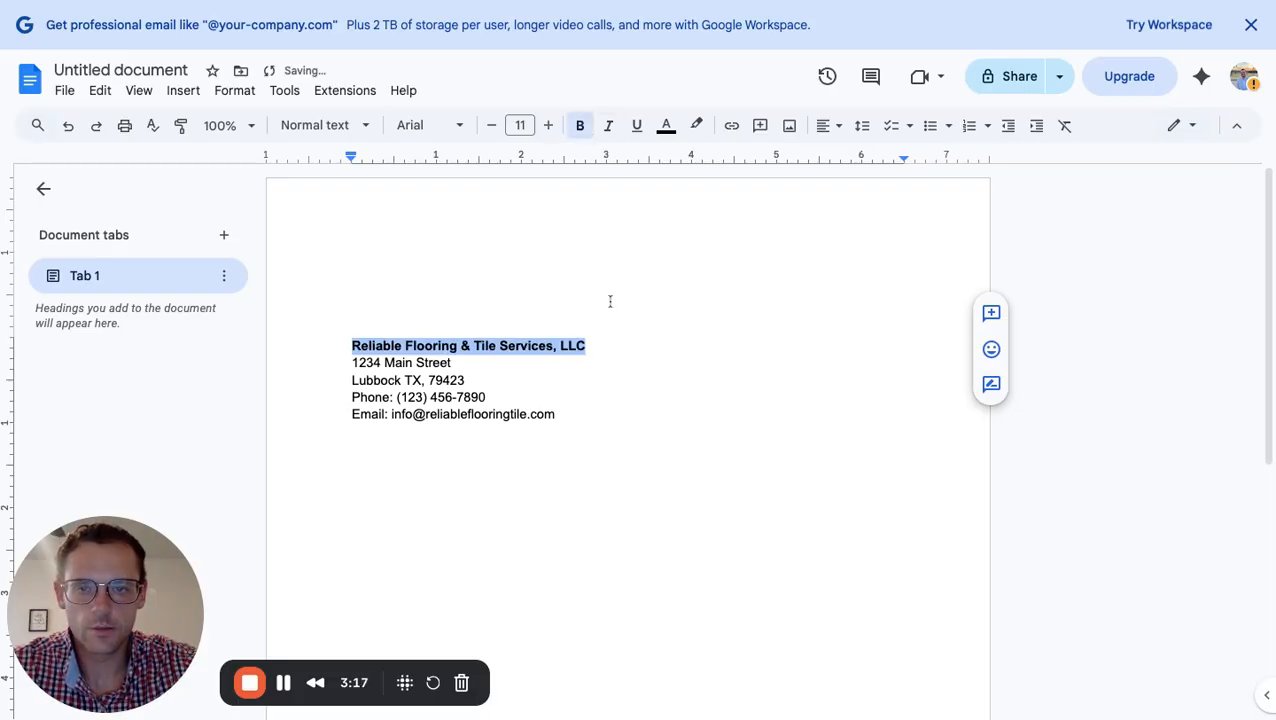
click(576, 423)
key(shift+Up)
key(shift+Up)
key(shift+Up)
key(shift+Up)
key(shift+Up)
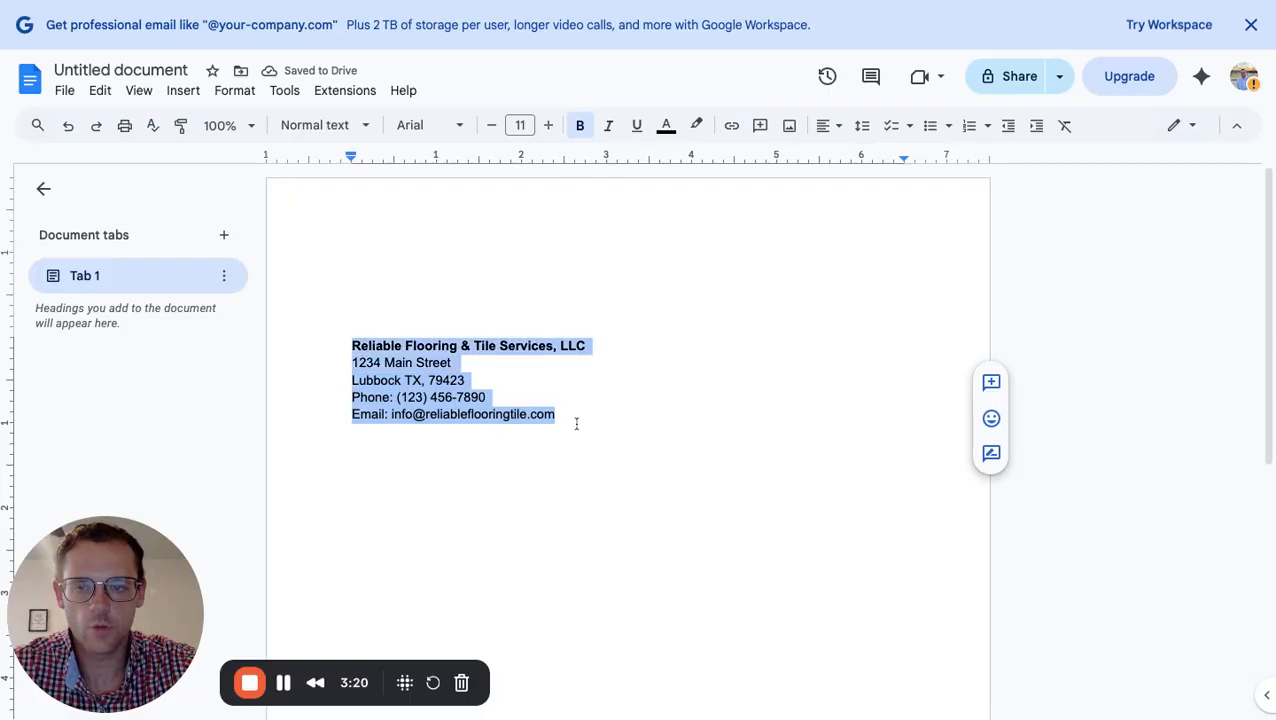
click(457, 126)
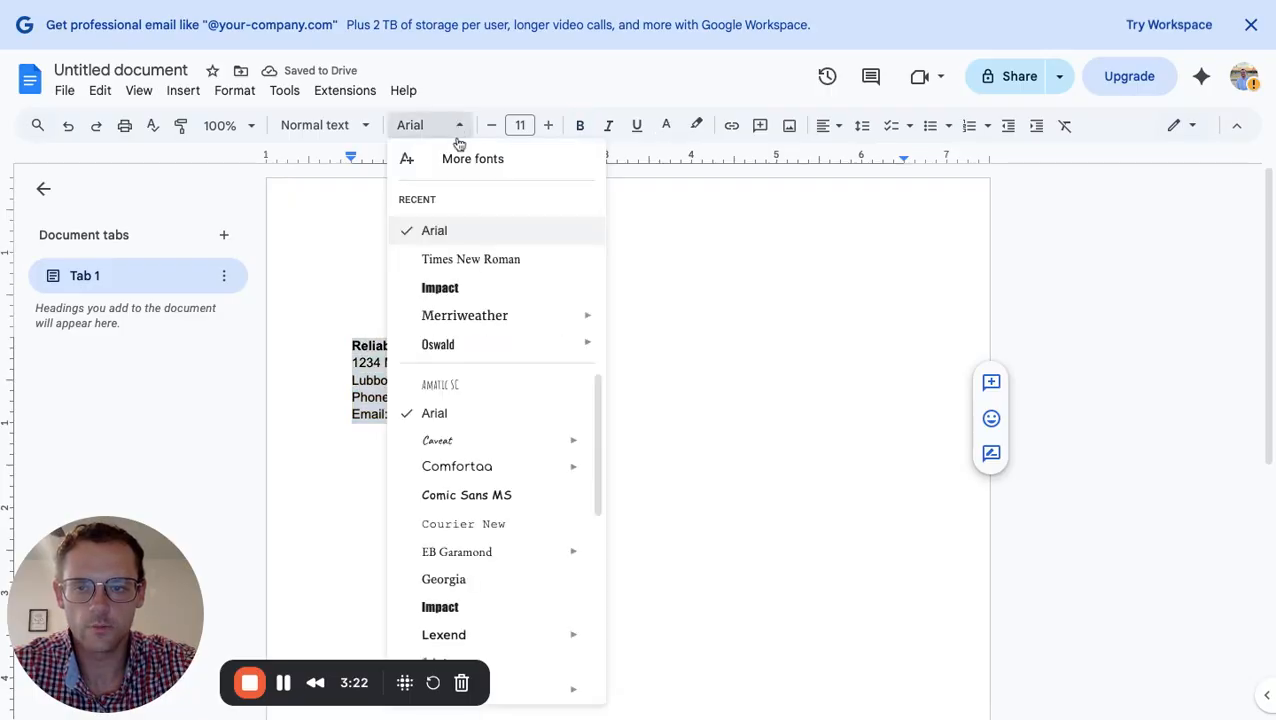
click(472, 262)
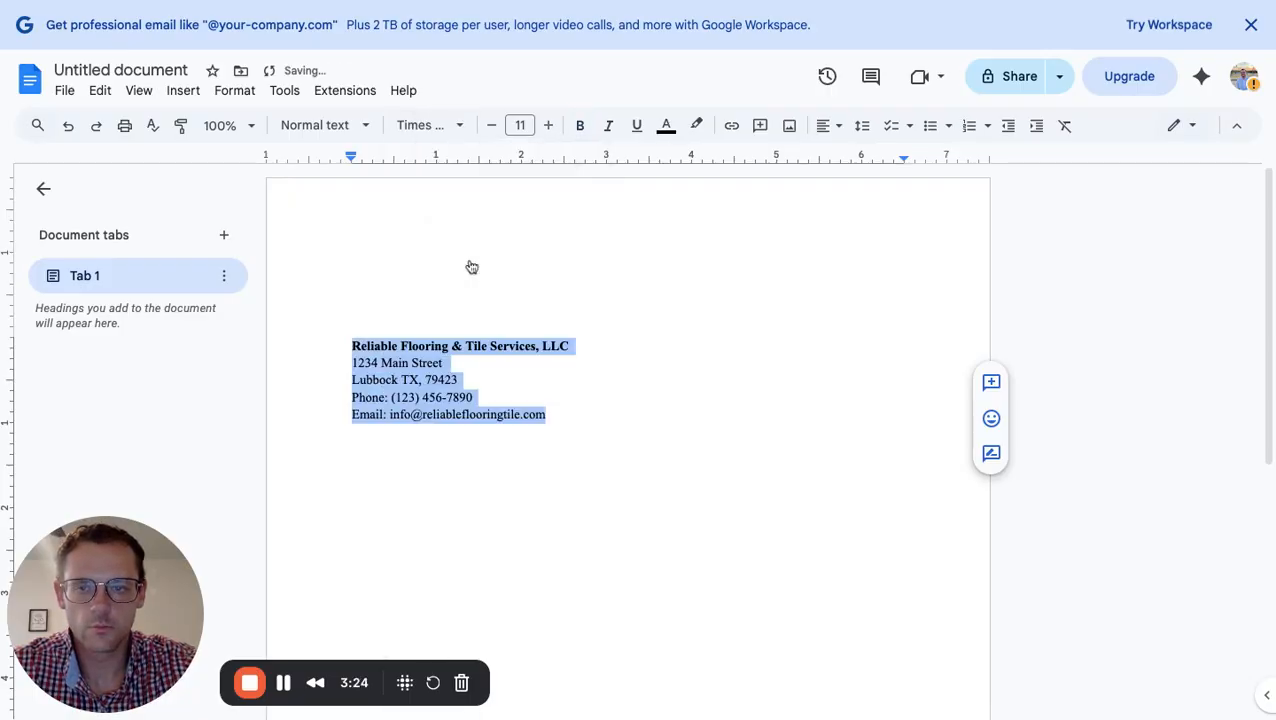
click(520, 125)
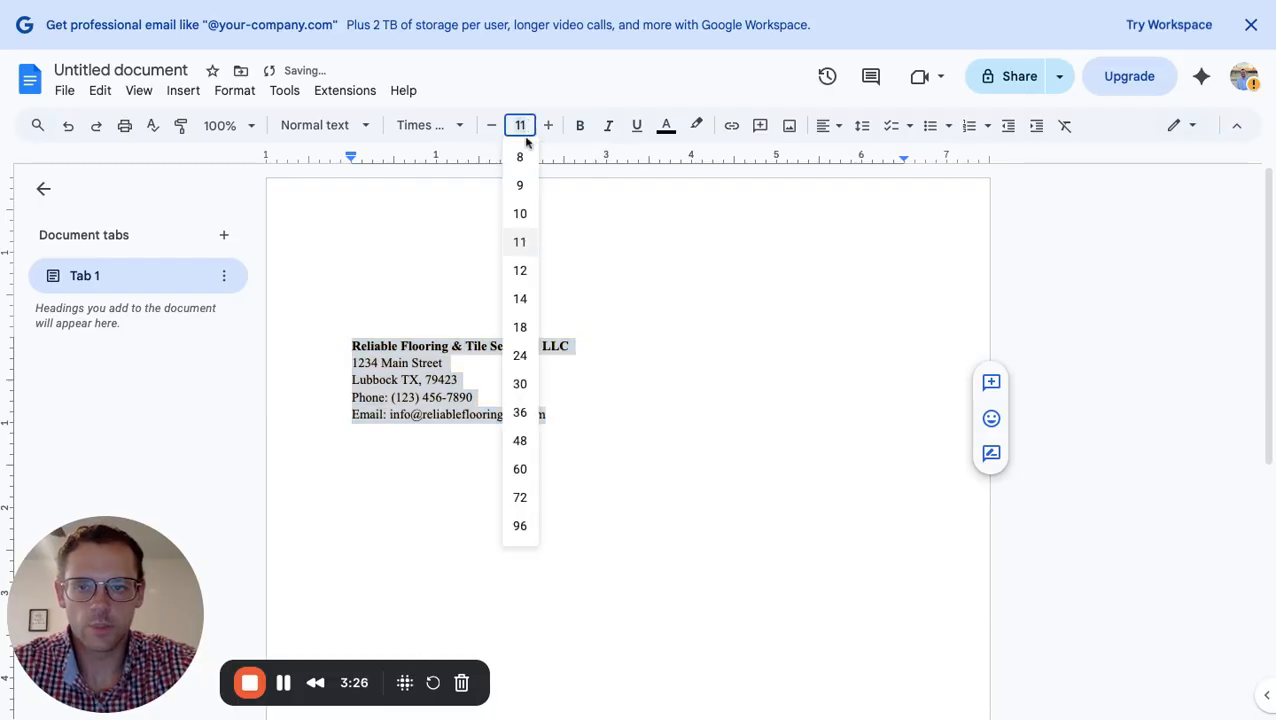
text(12)
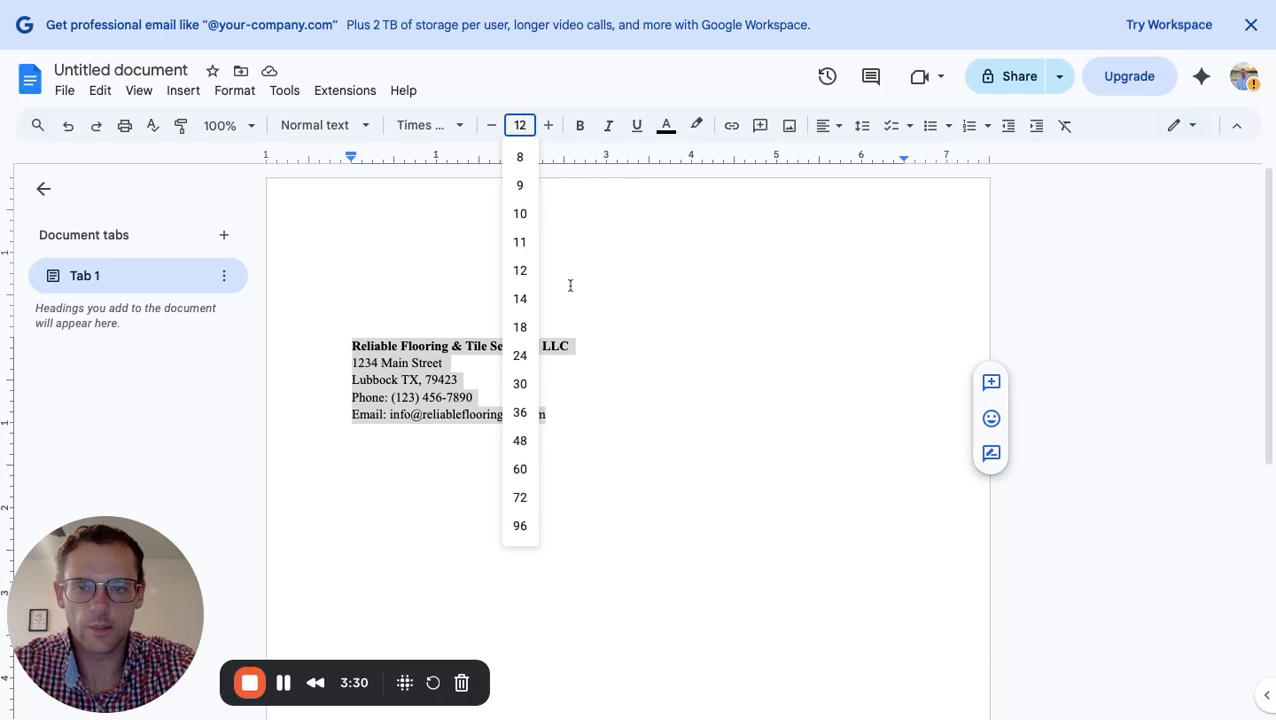
click(531, 280)
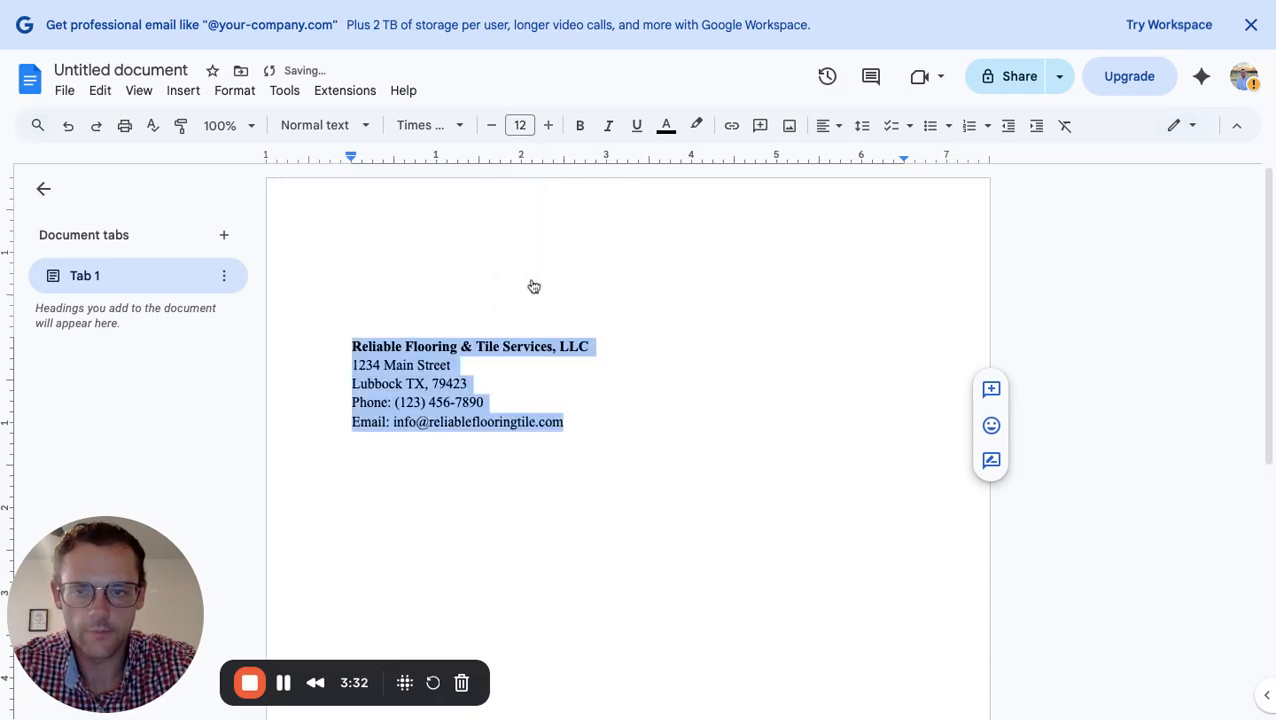
click(604, 420)
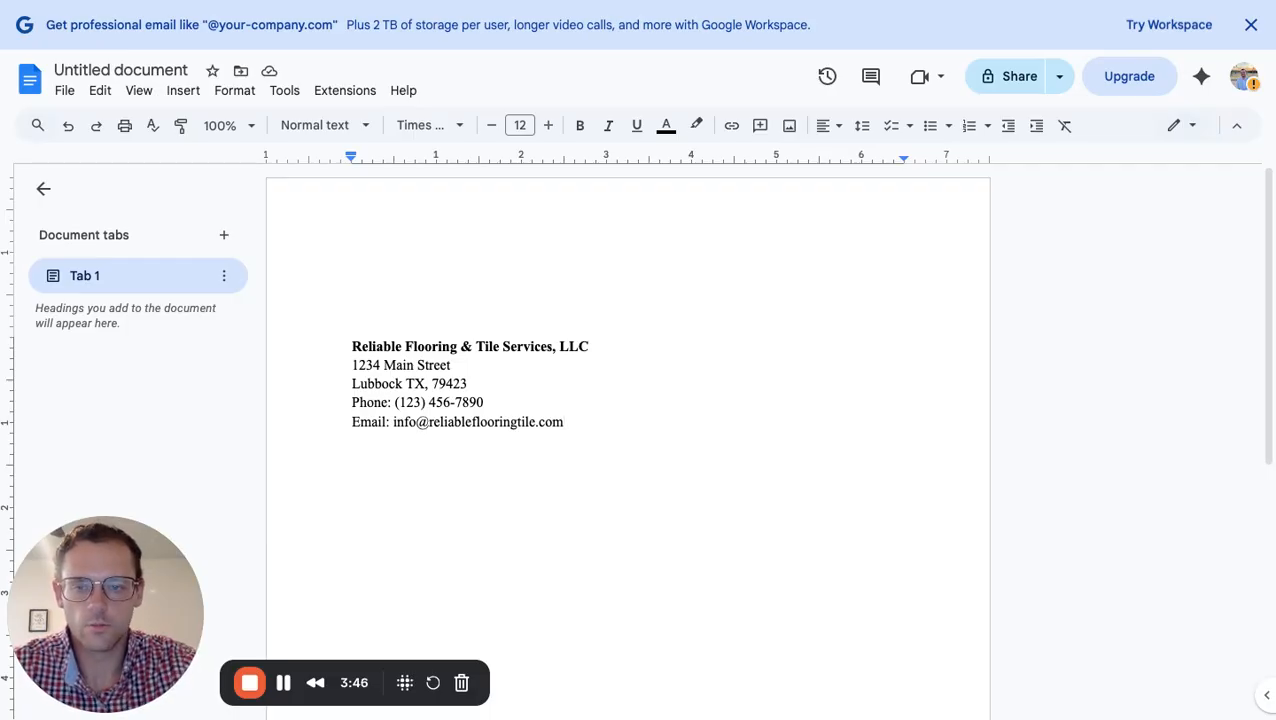
Change the five letterhead lines from 1.15 to single line spacing
key(shift+Home)
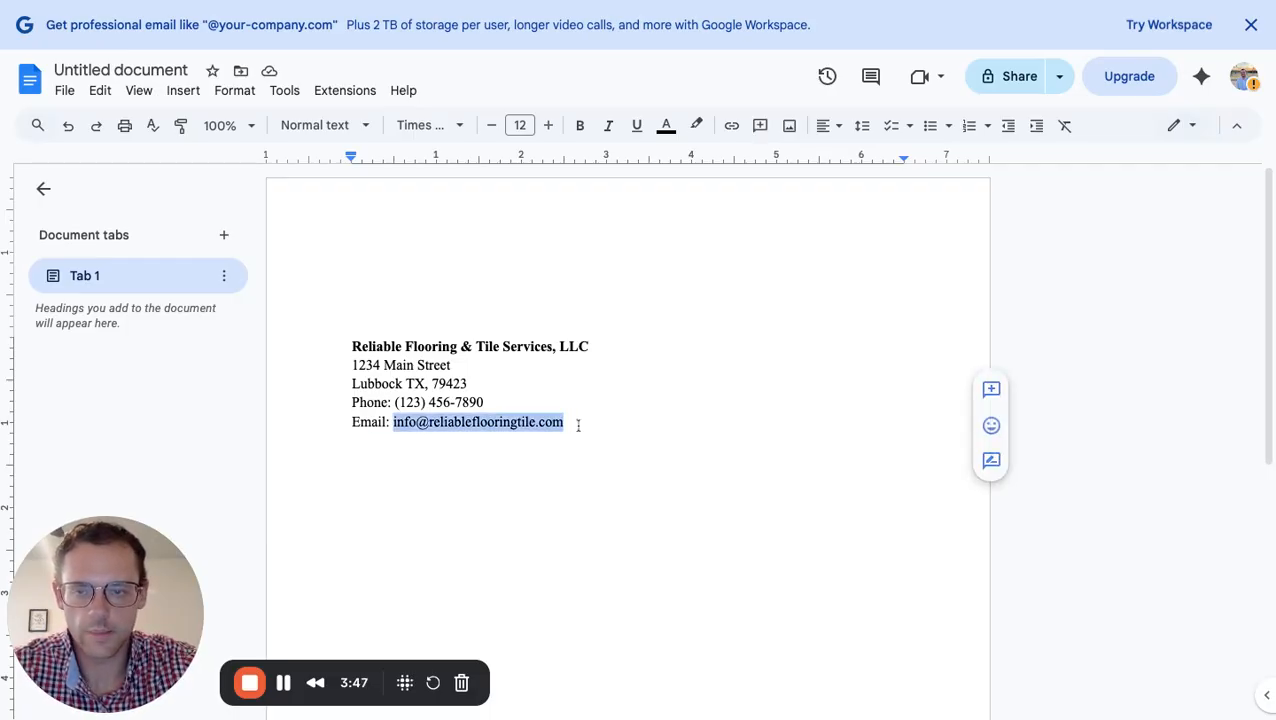
key(shift+Up)
key(shift+Up)
key(shift+Up)
key(shift+Up)
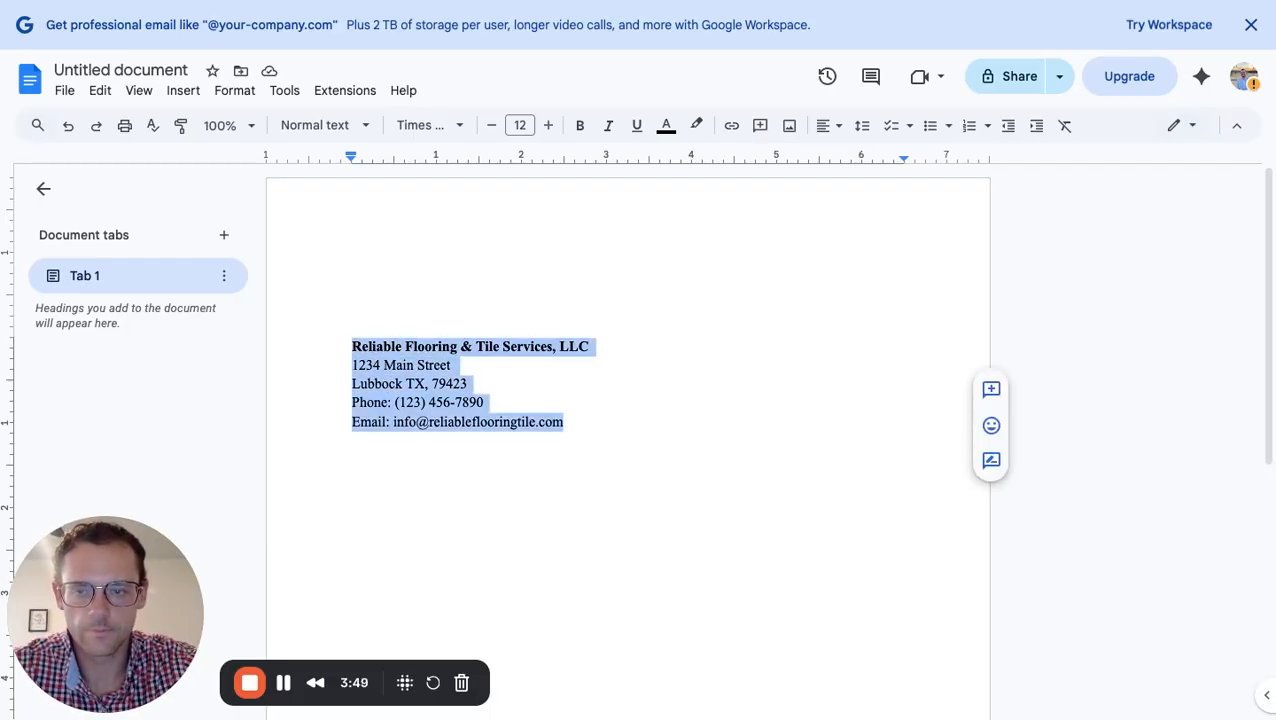
click(862, 128)
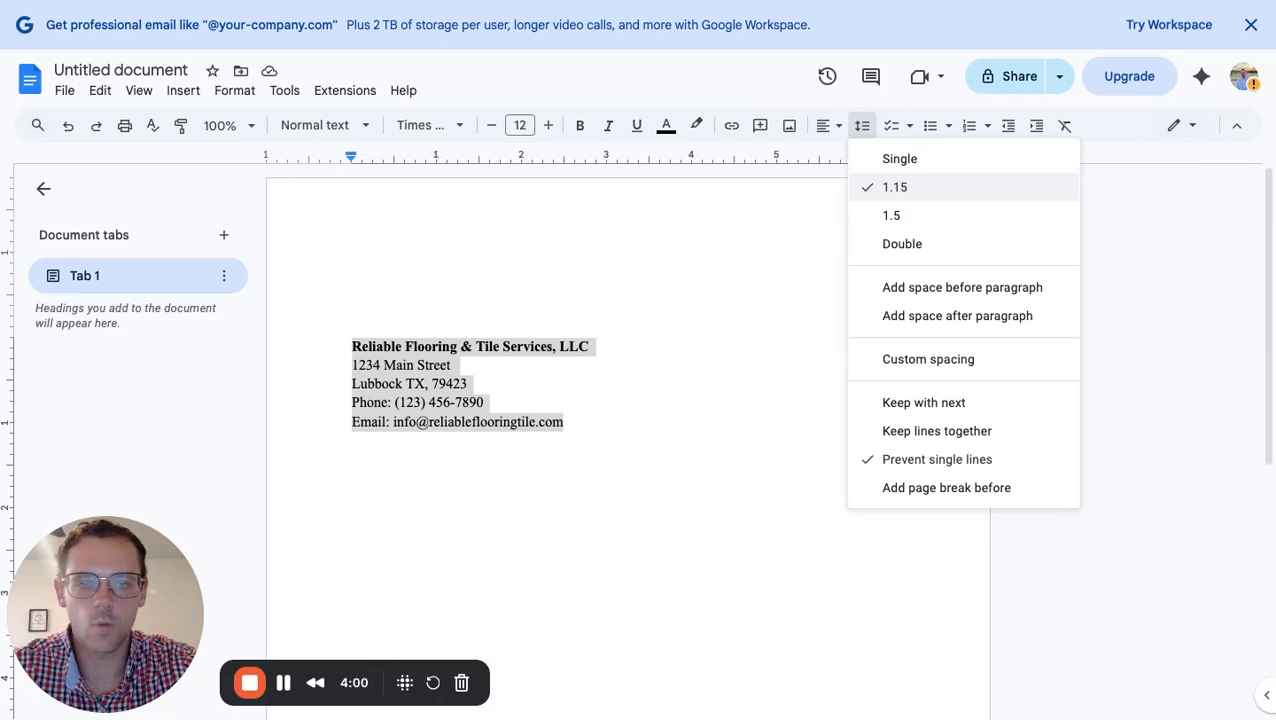
click(896, 163)
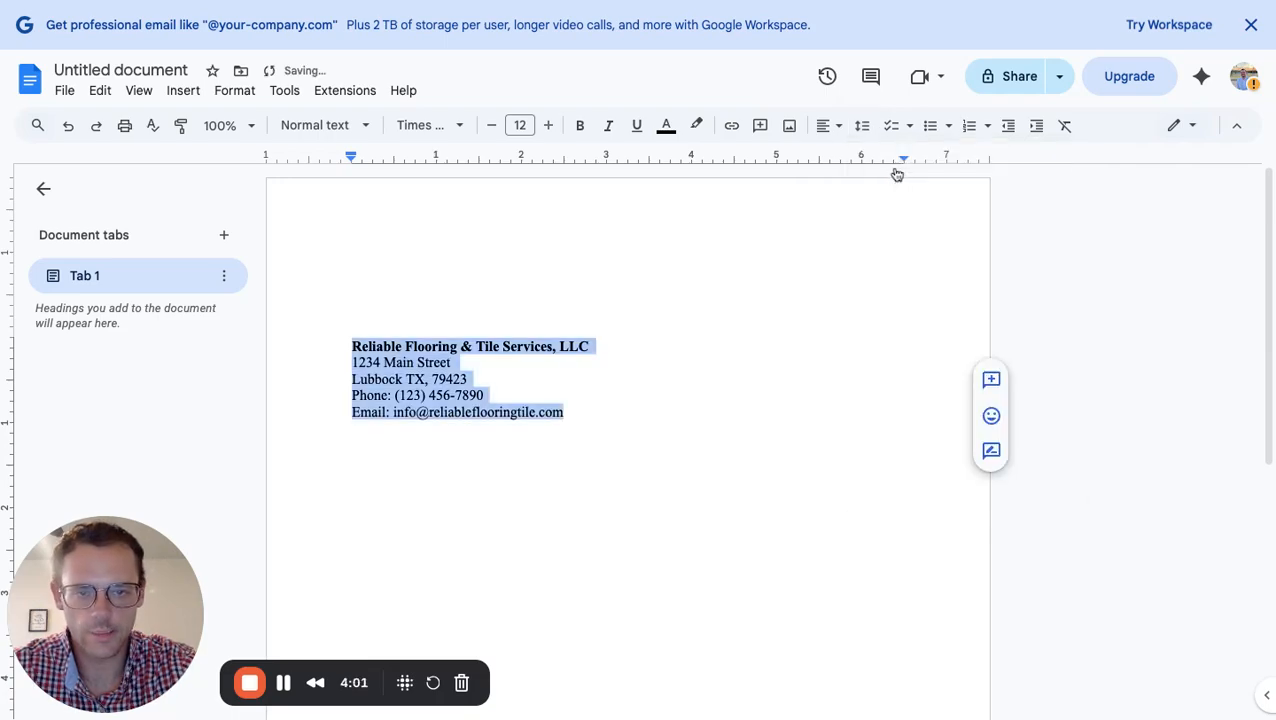
click(596, 418)
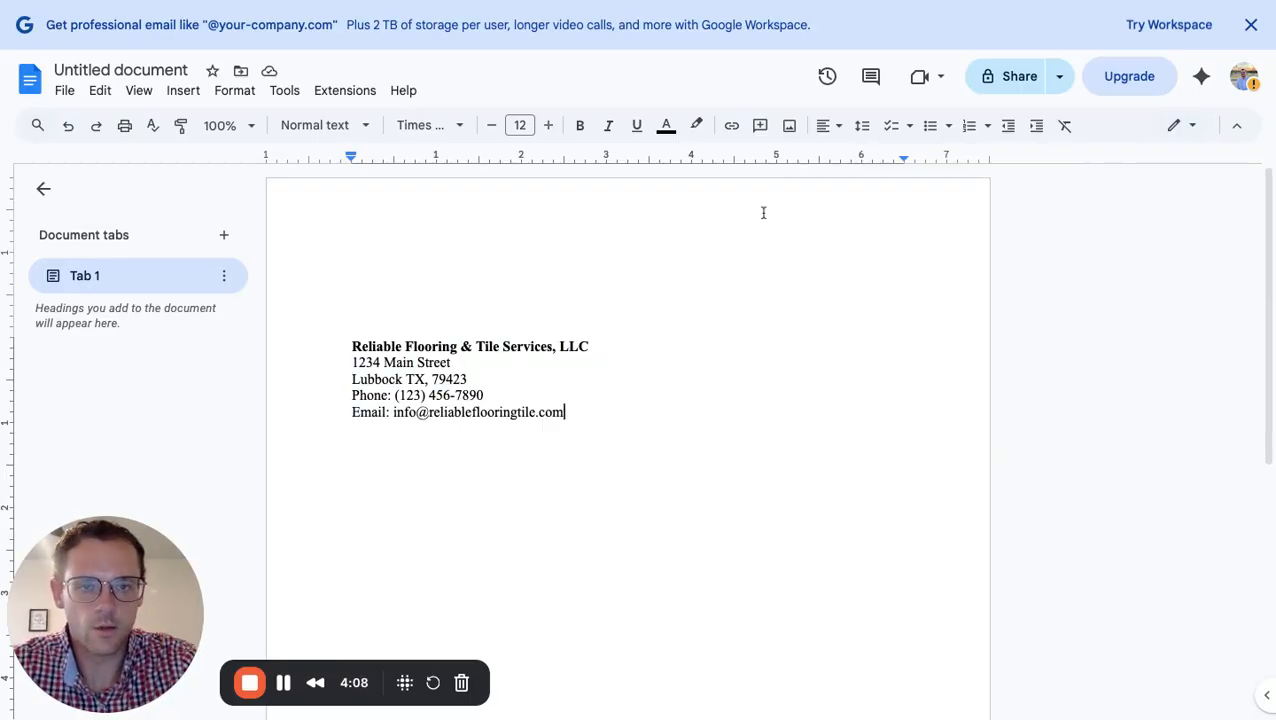
click(864, 127)
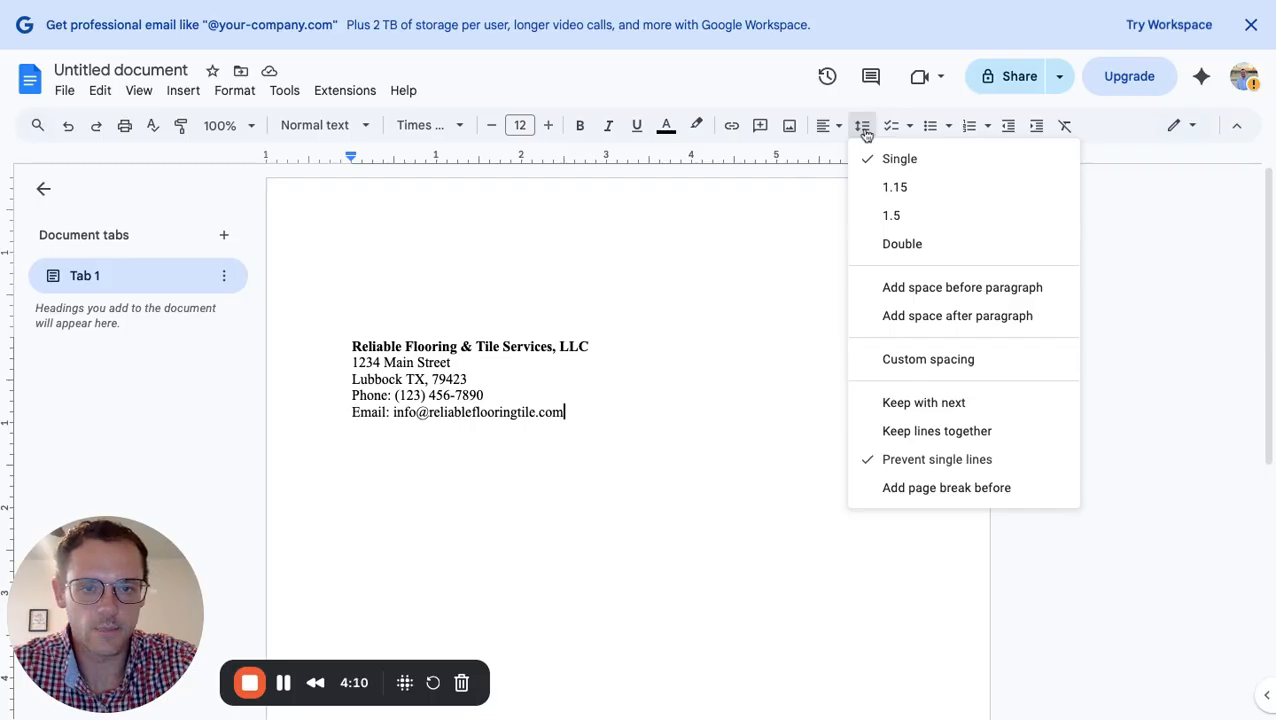
click(895, 362)
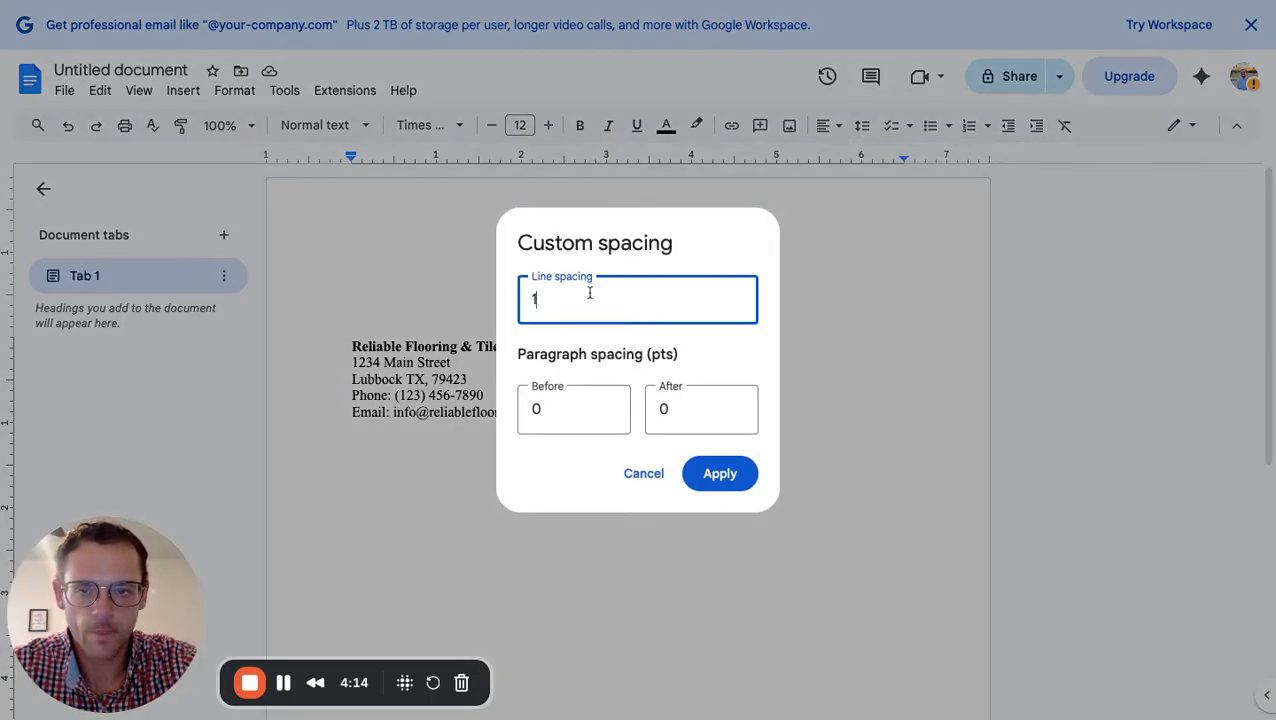
click(644, 482)
Turn on Keep lines together and Add space after paragraph for the letterhead, then start a new line
click(862, 126)
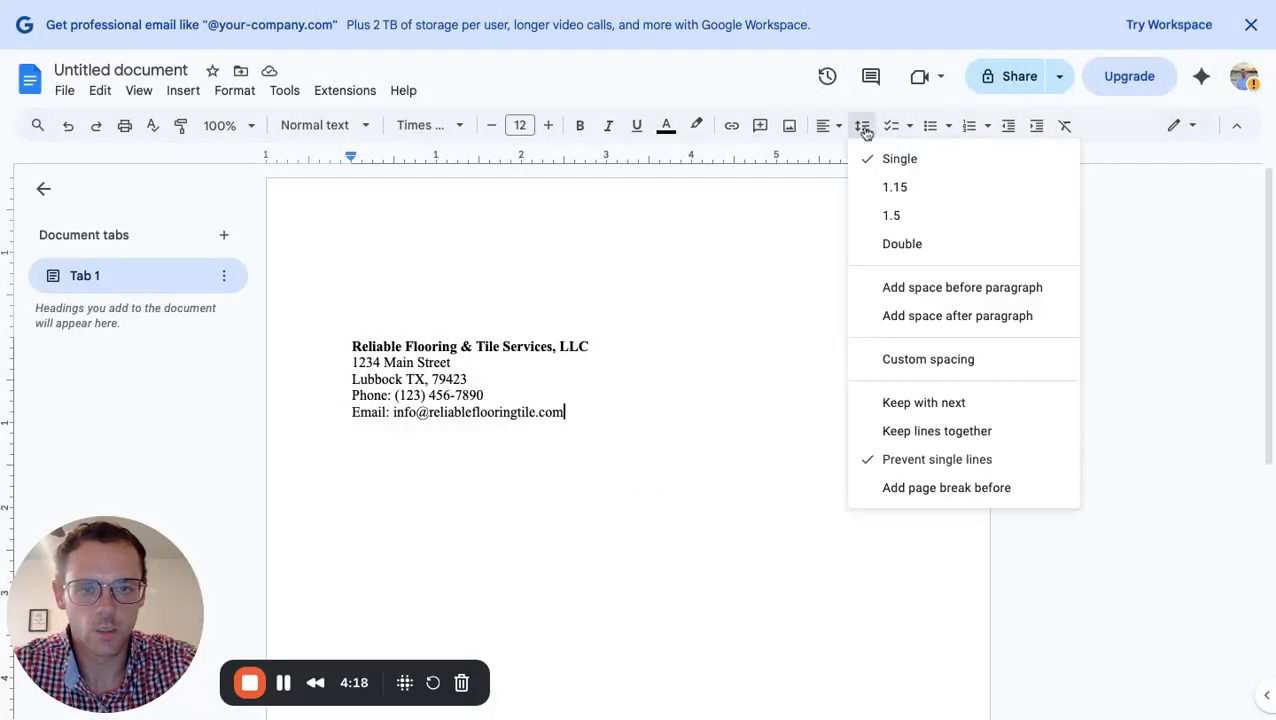
click(930, 438)
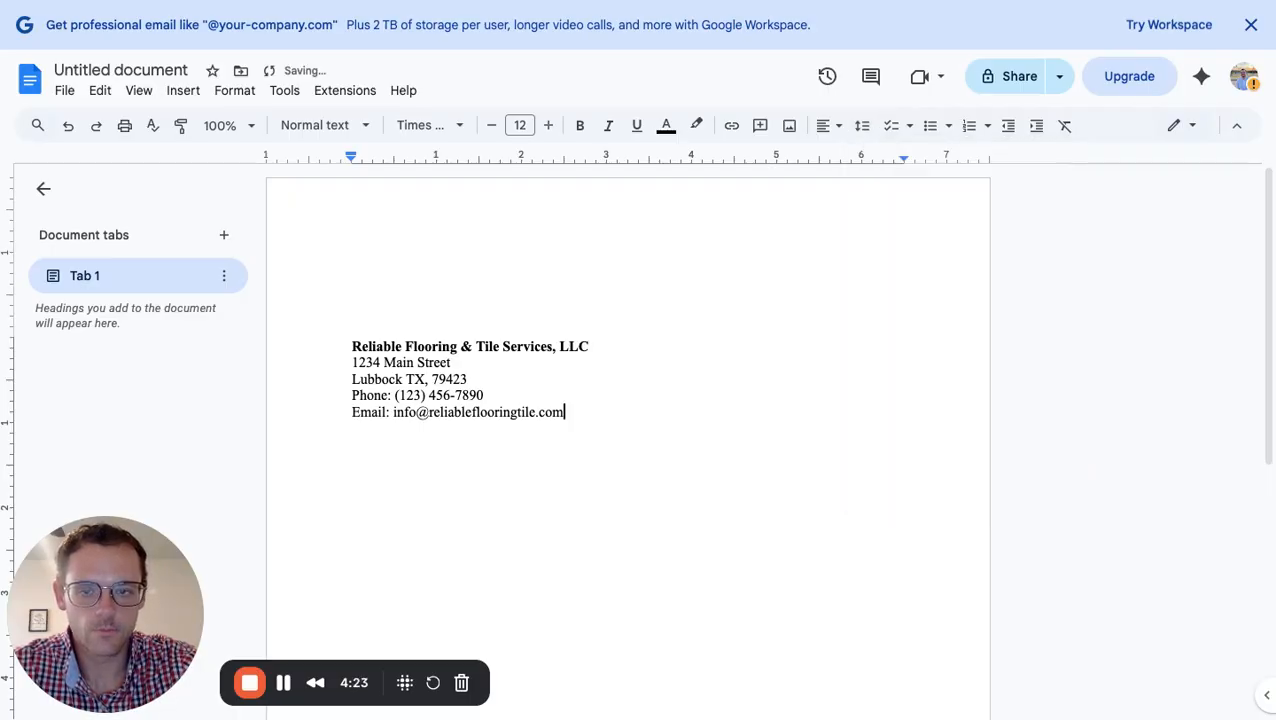
click(862, 126)
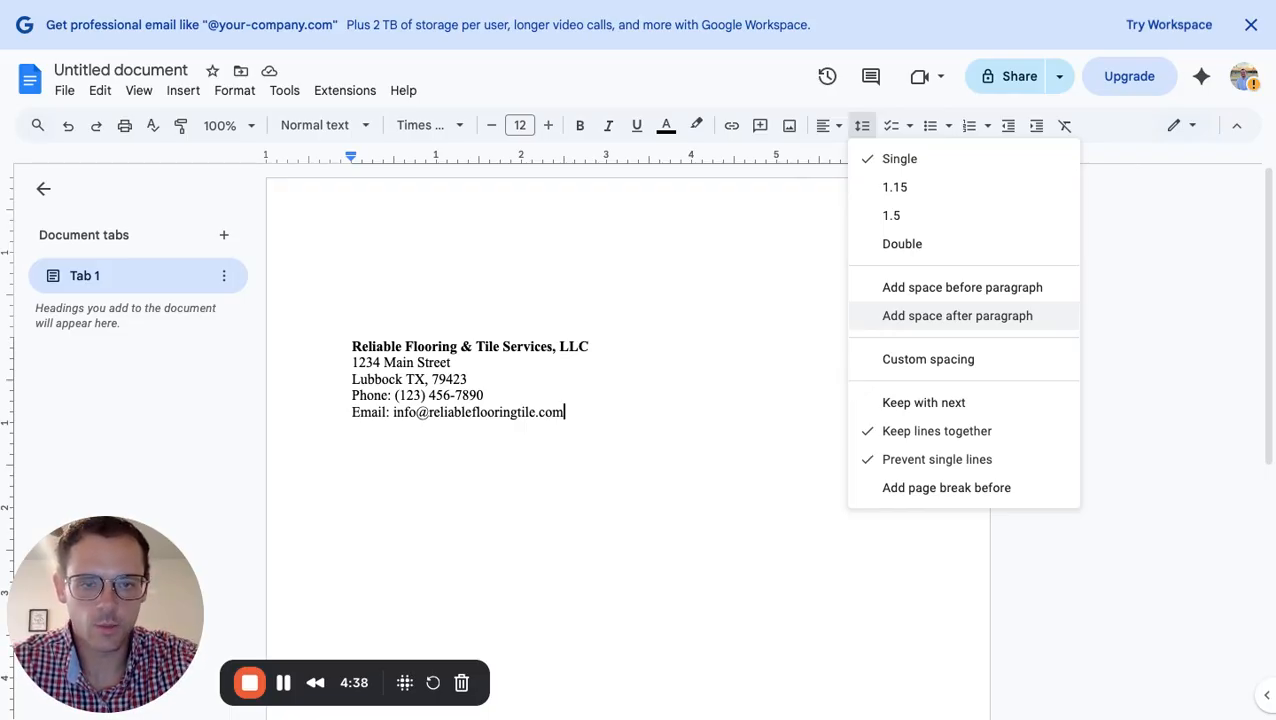
click(957, 315)
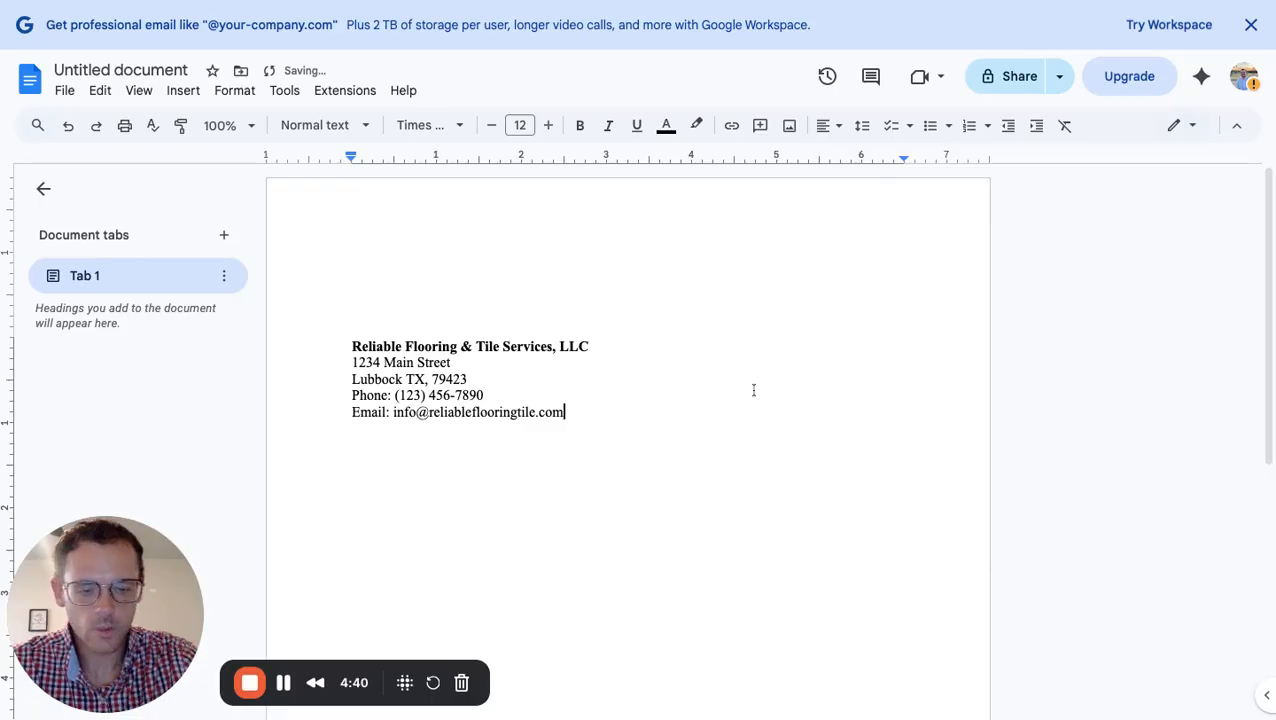
key(Return)
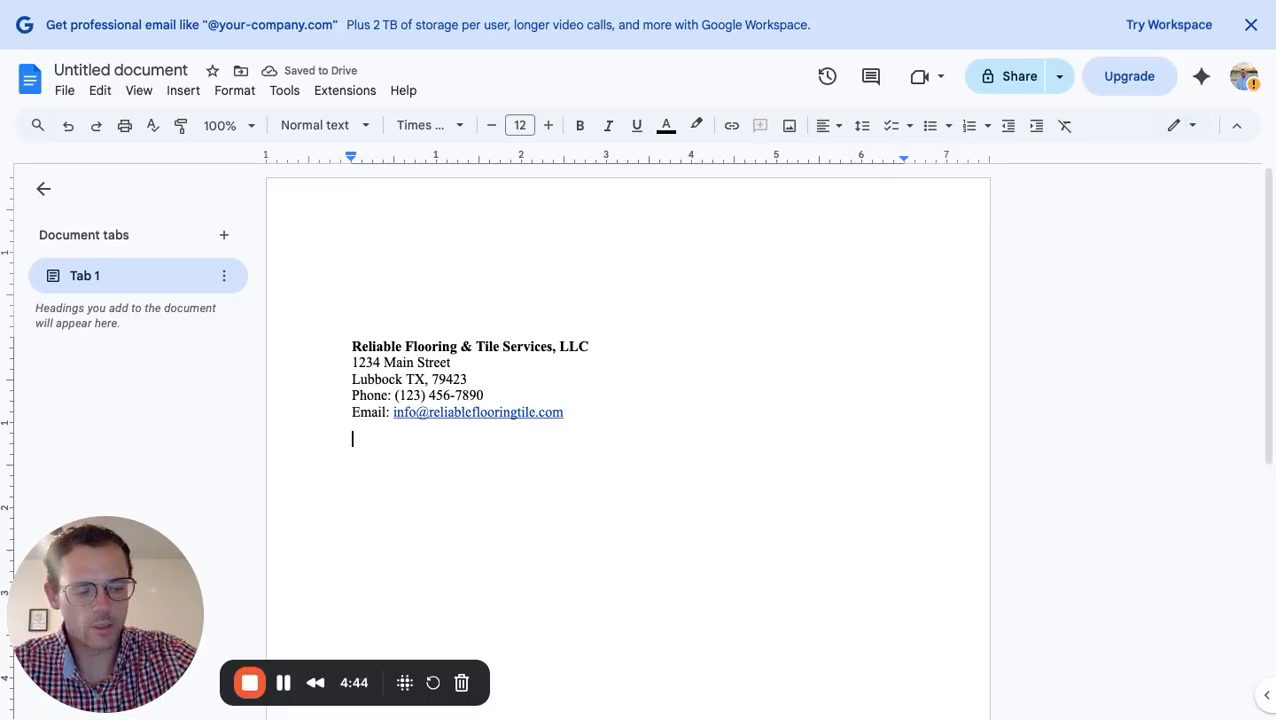
Type the date 'November 14, 2025' below the letterhead and start a new line
text(No)
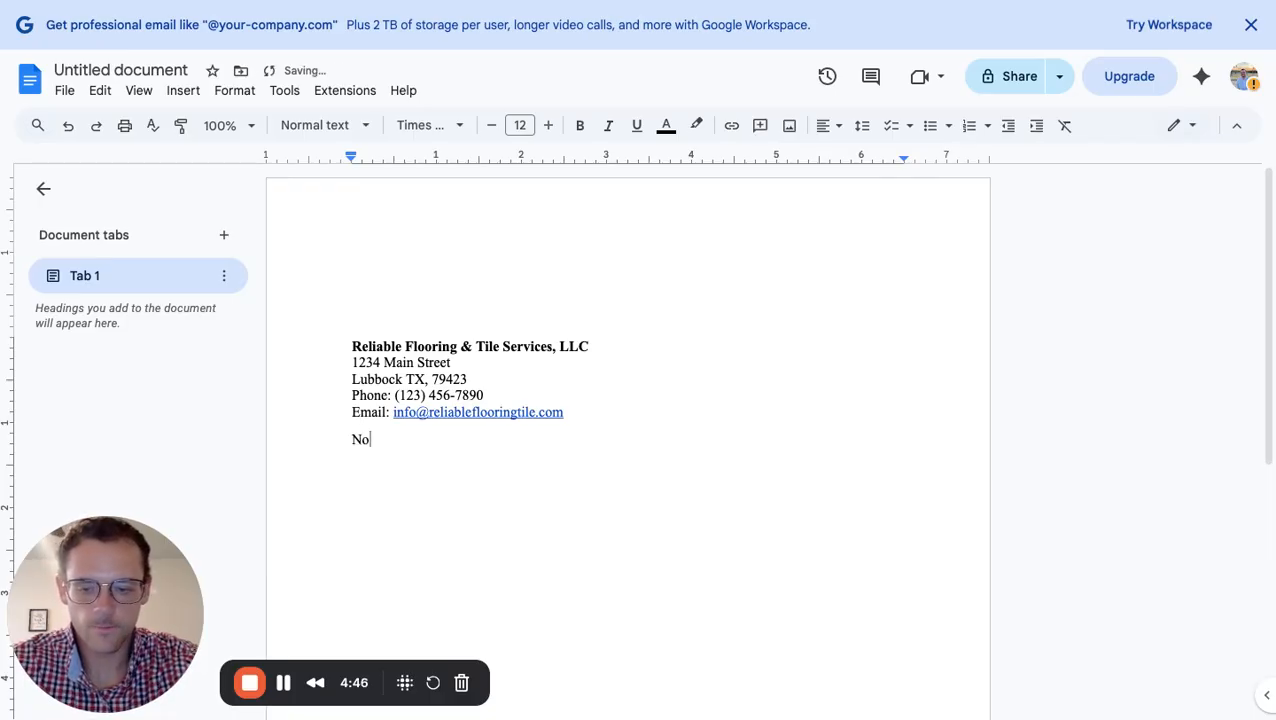
text(vember )
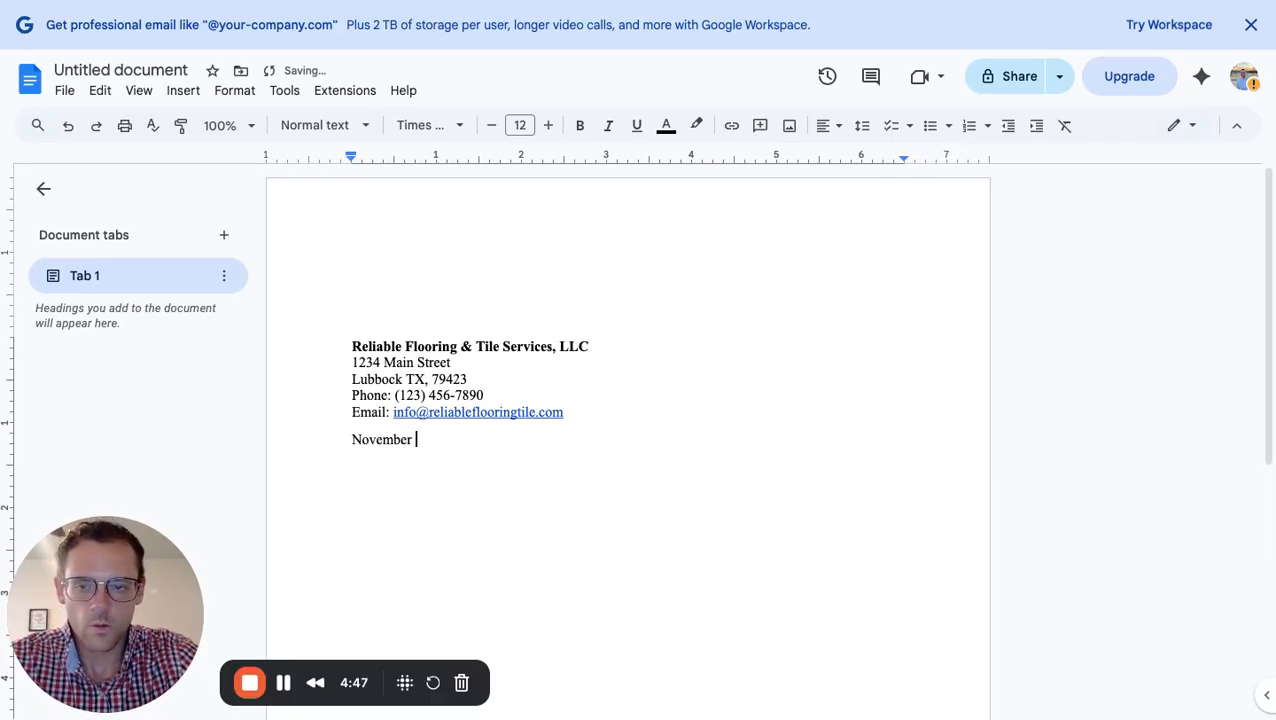
text(14)
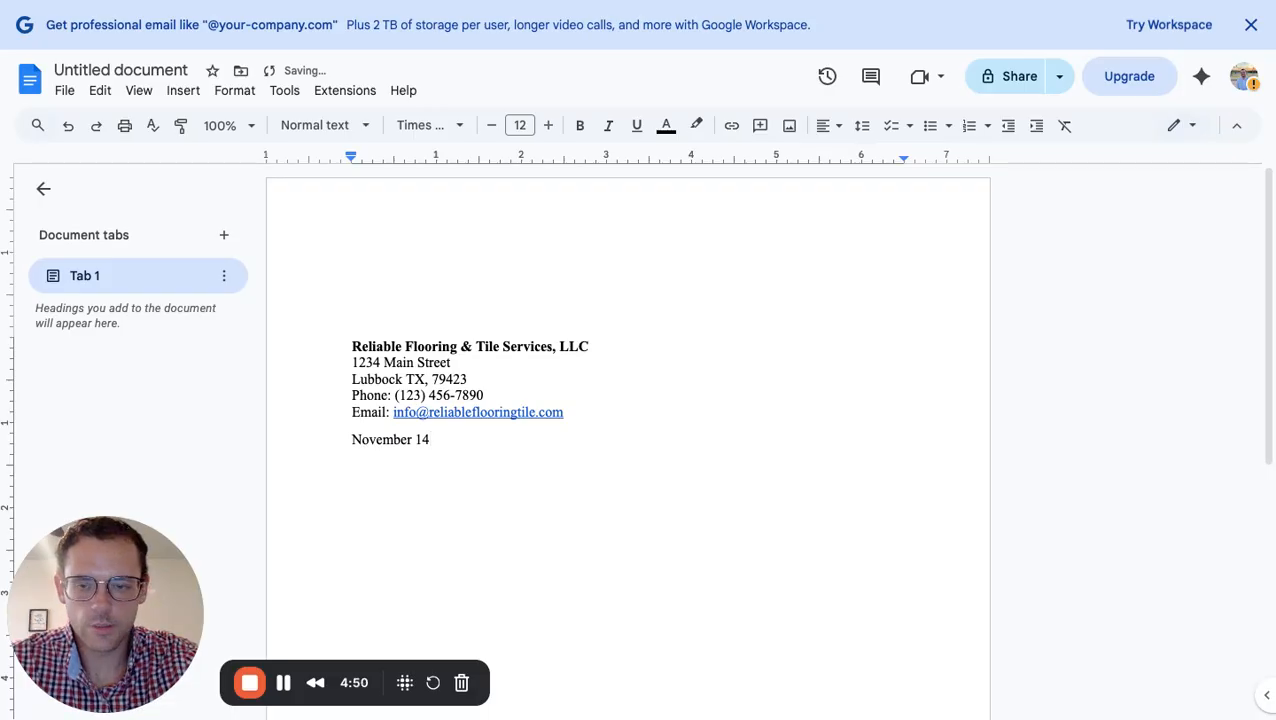
text(, 2)
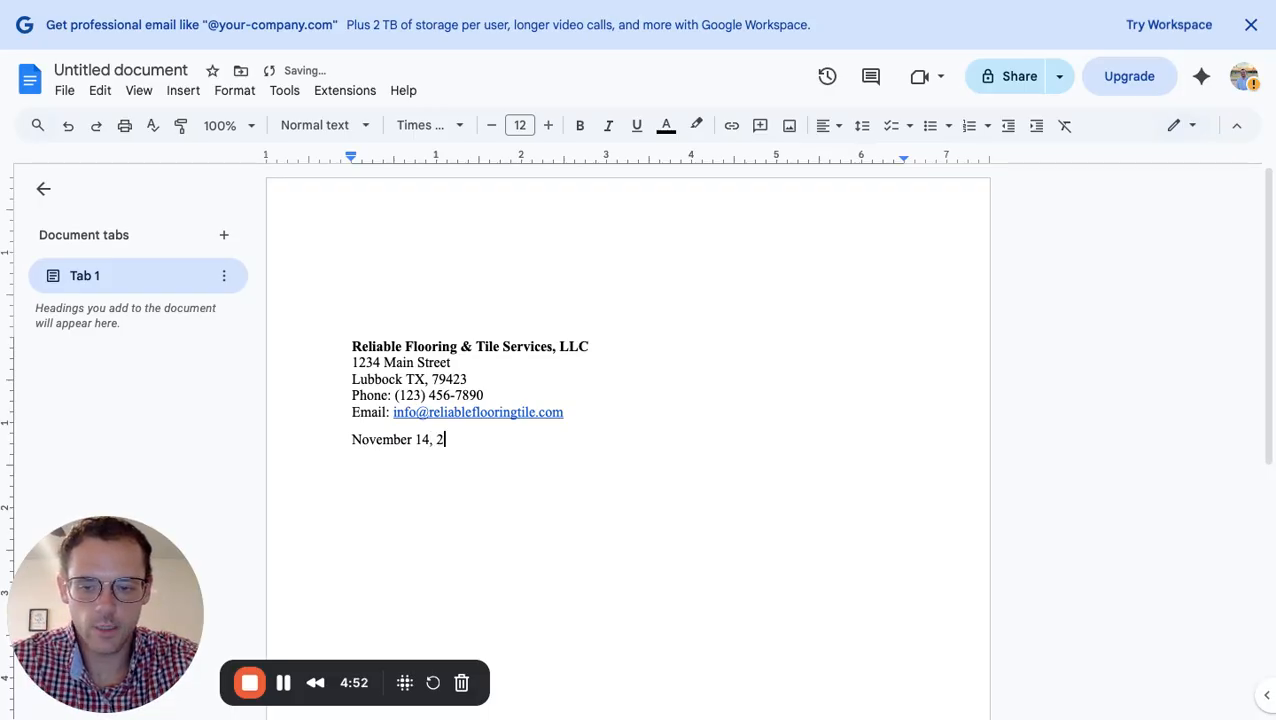
text(025)
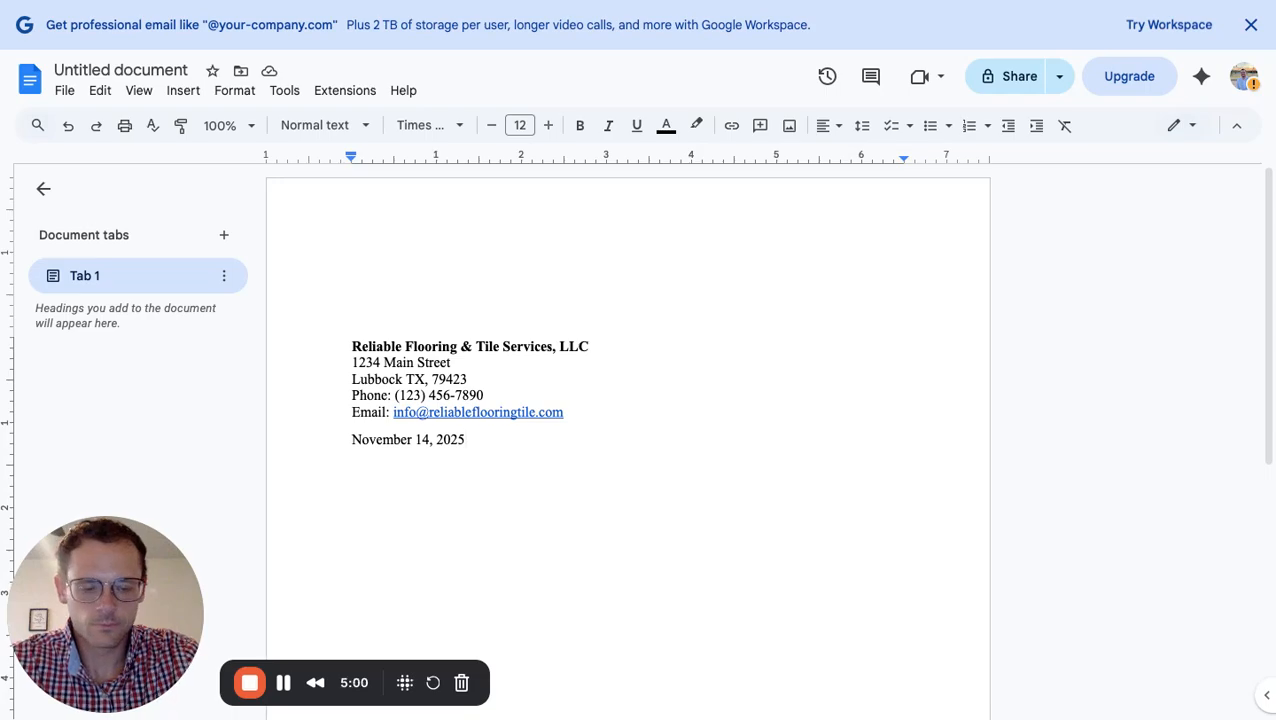
key(Return)
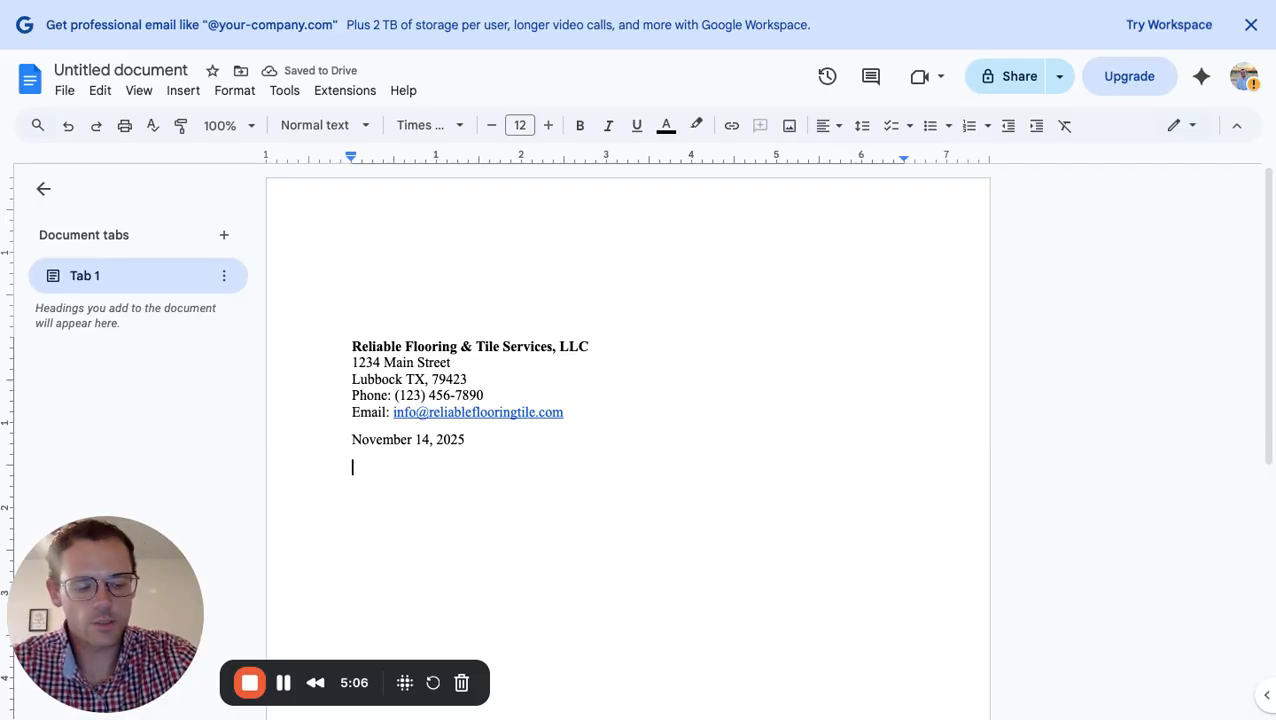
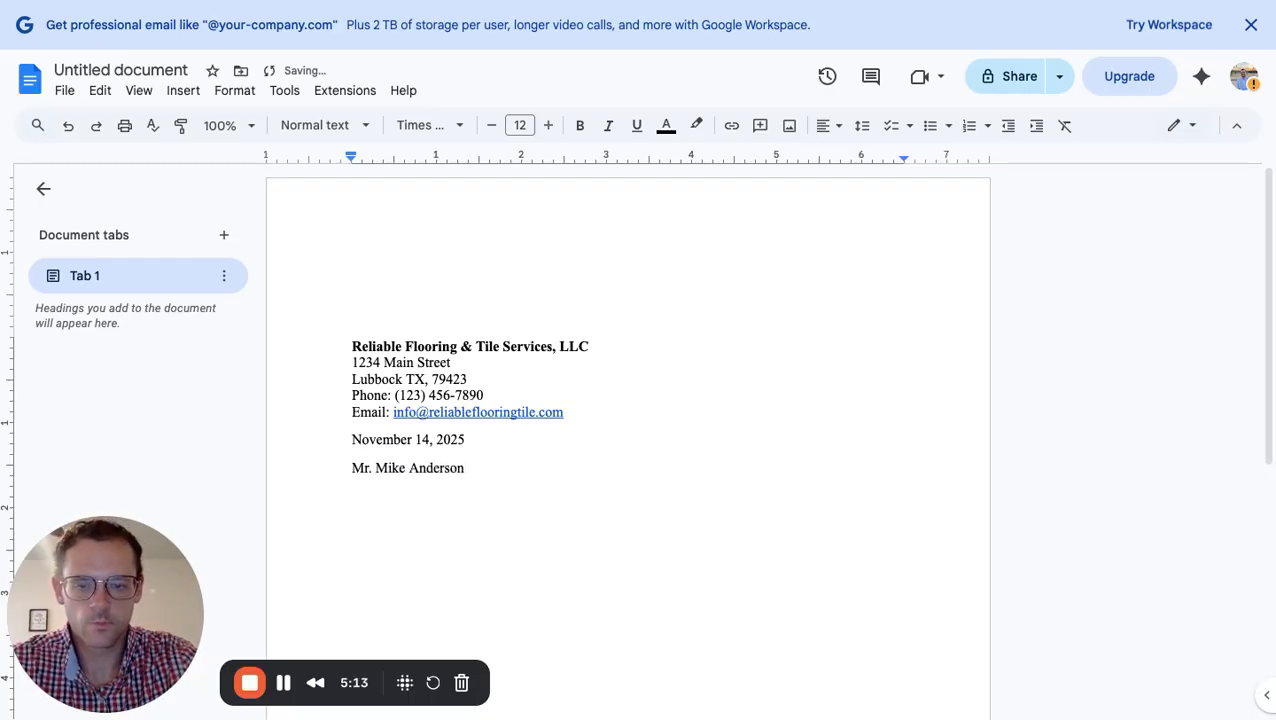
Enter the recipient's name and 'Owner' beneath it, removing the paragraph space between them
key(Return)
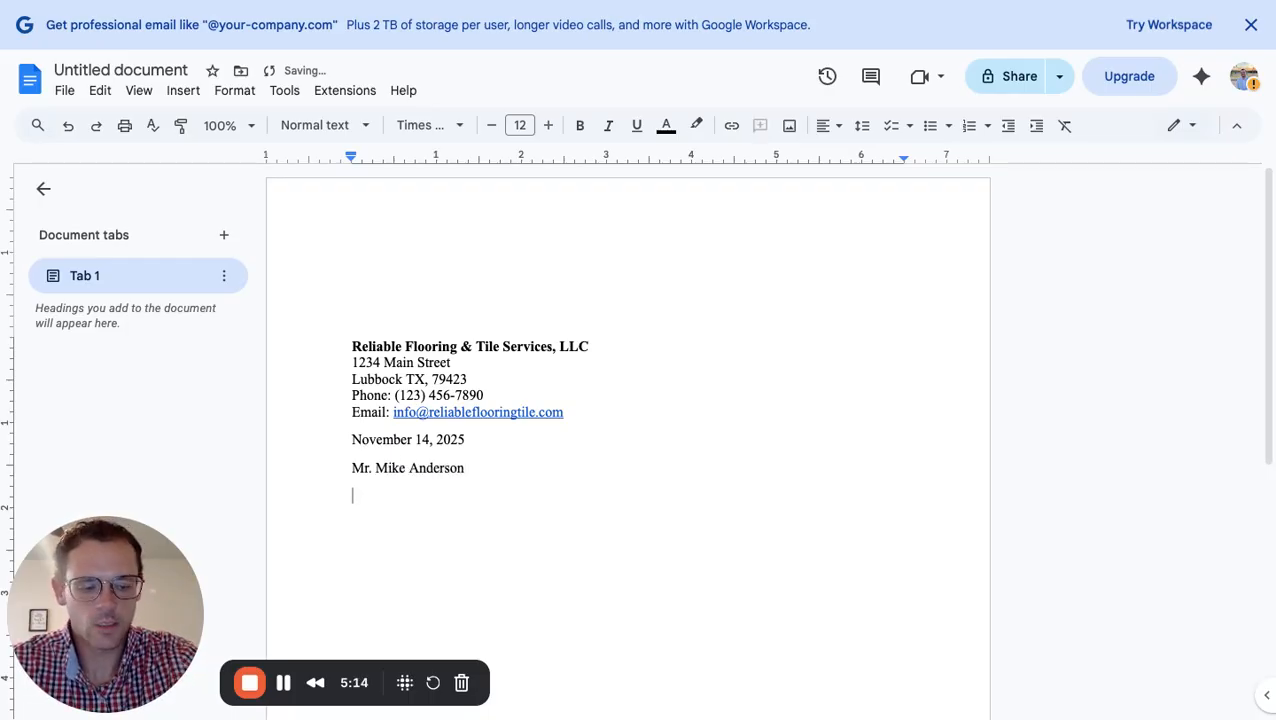
text(Owner)
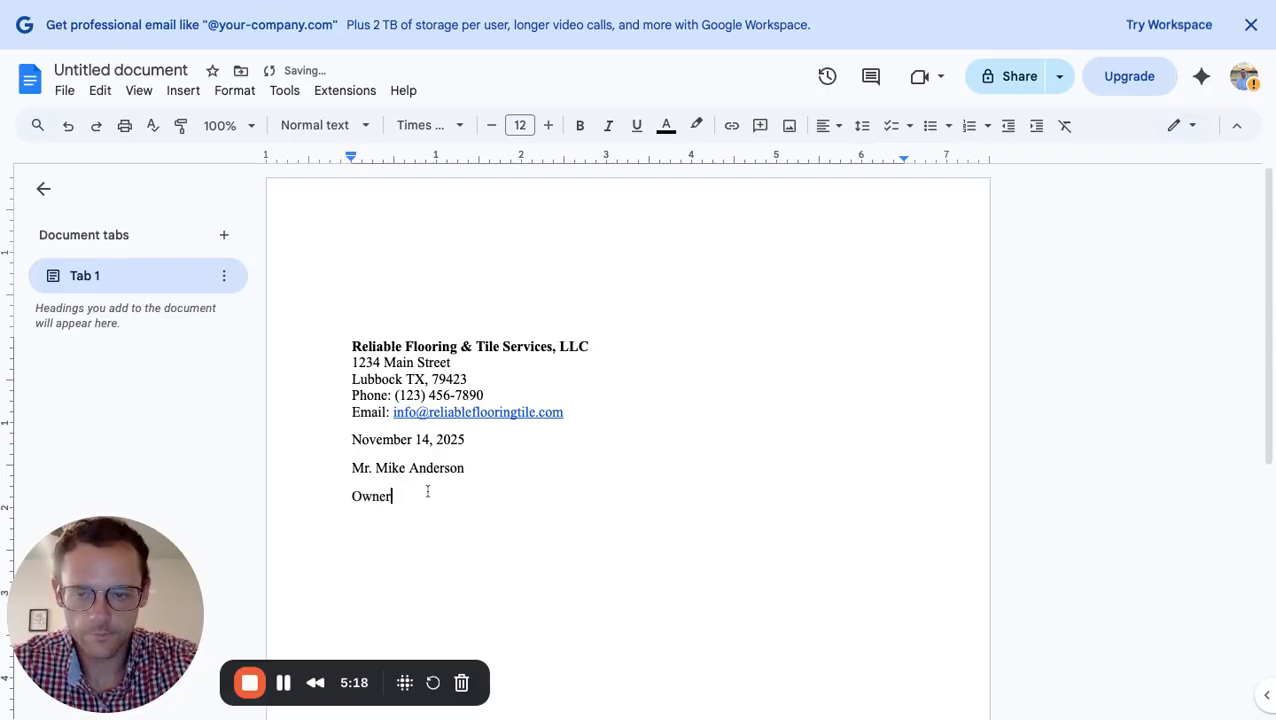
drag(391, 502, 345, 470)
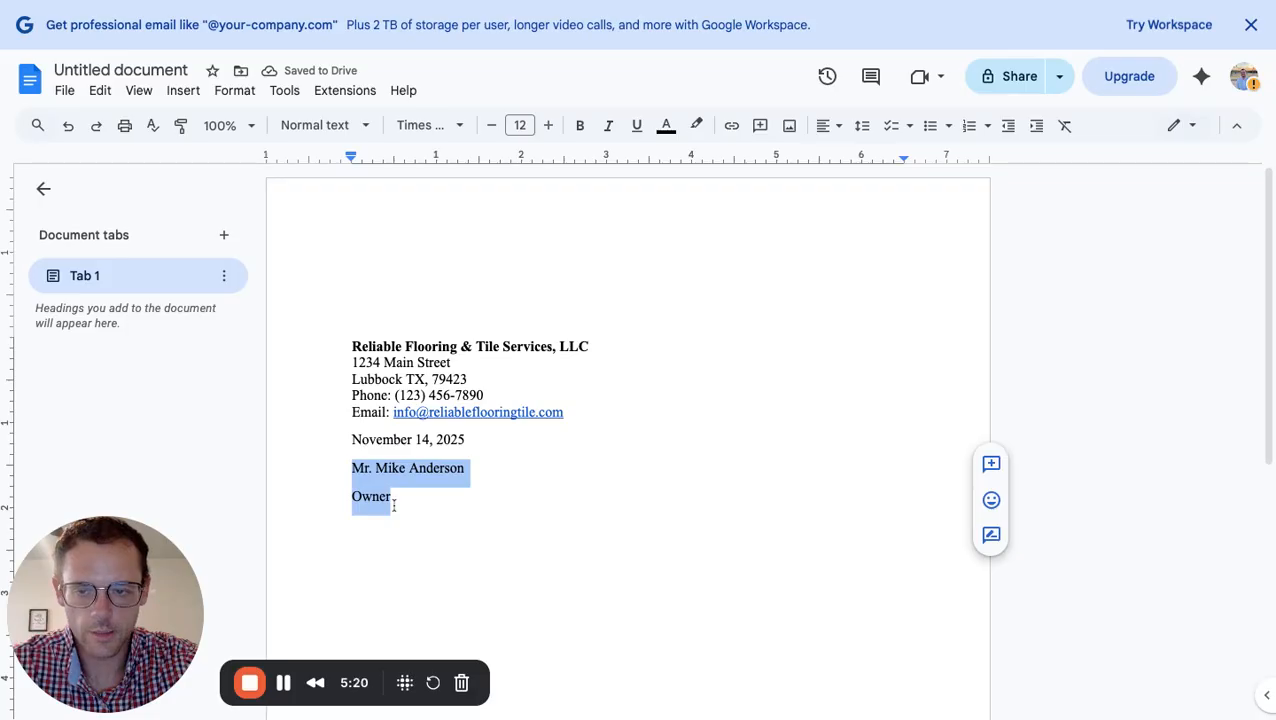
click(862, 125)
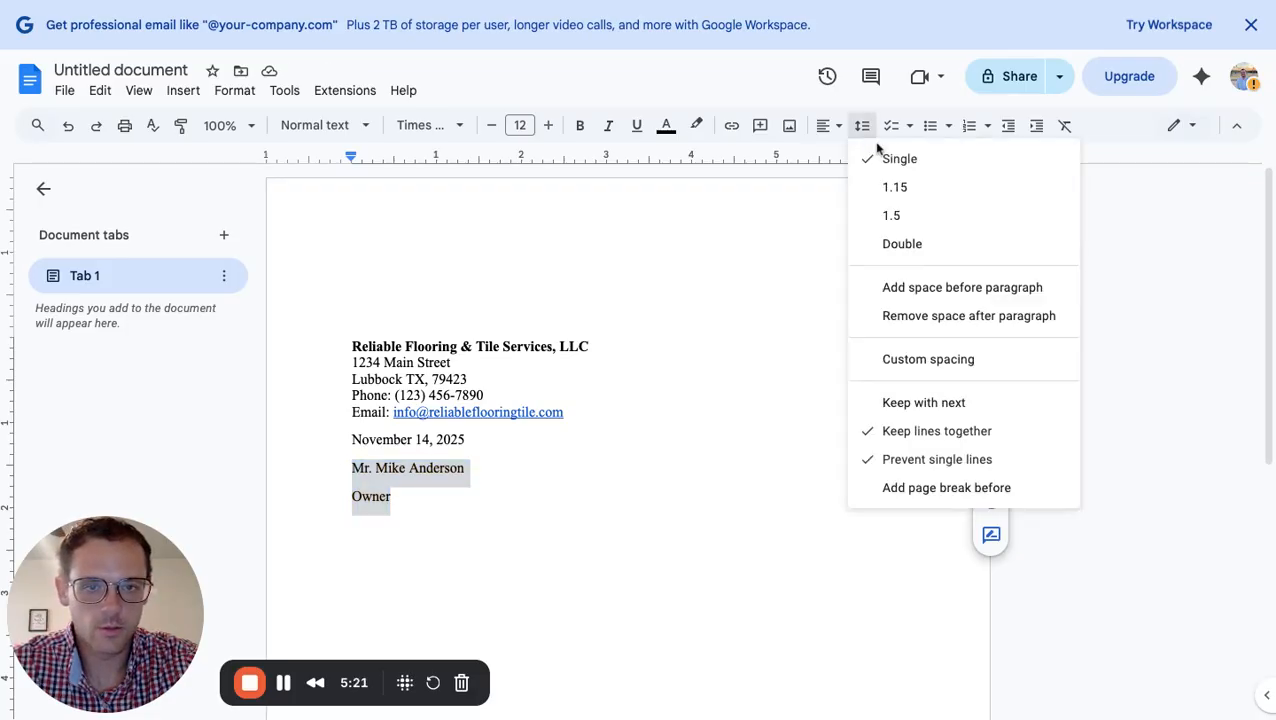
click(938, 316)
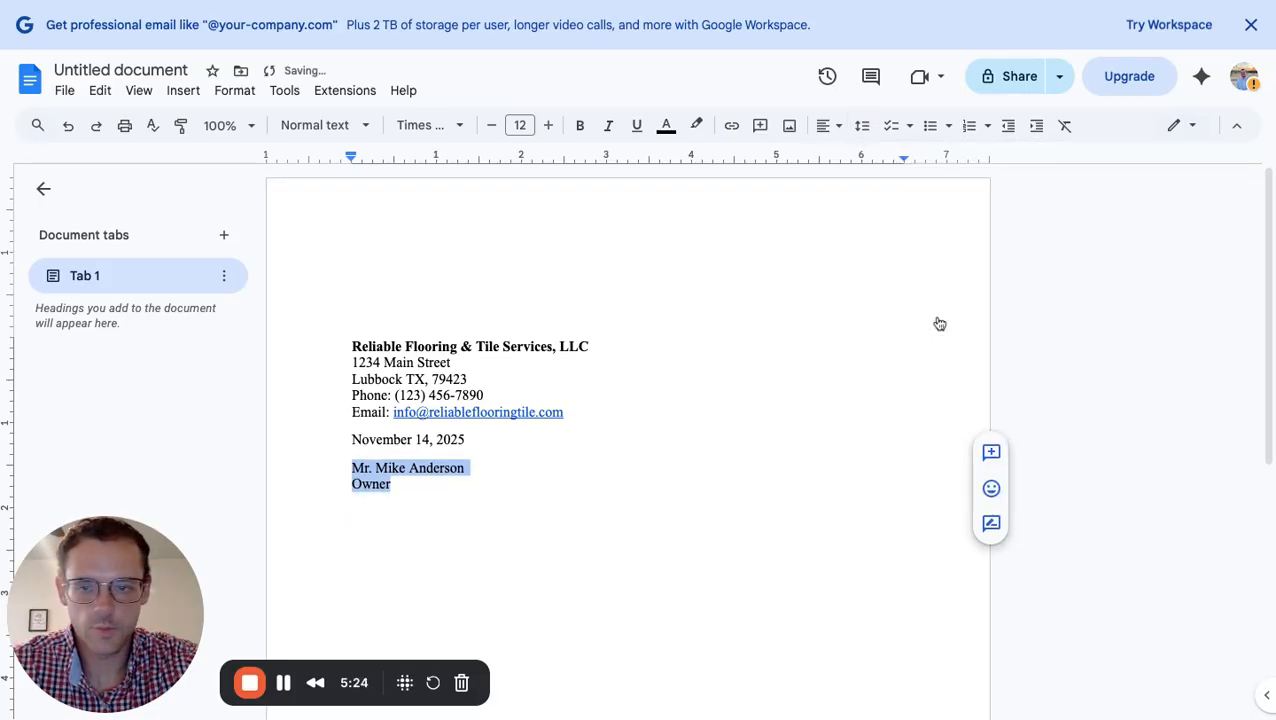
click(413, 484)
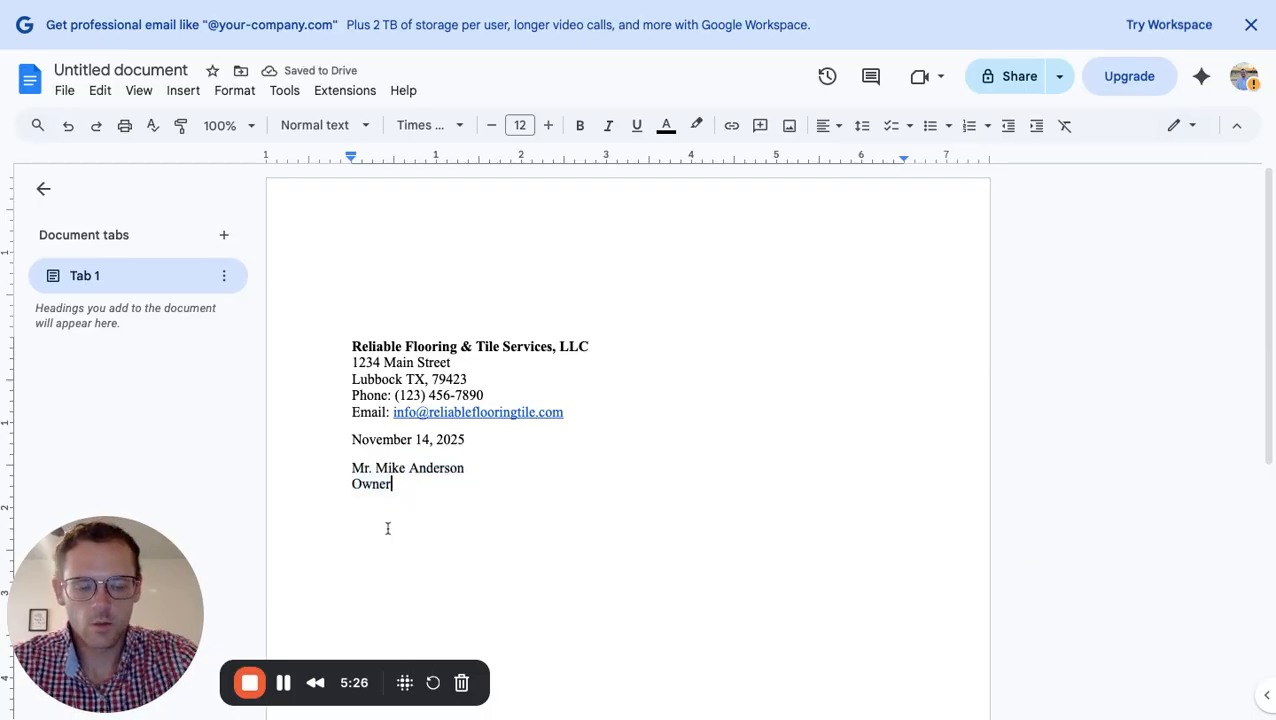
key(Return)
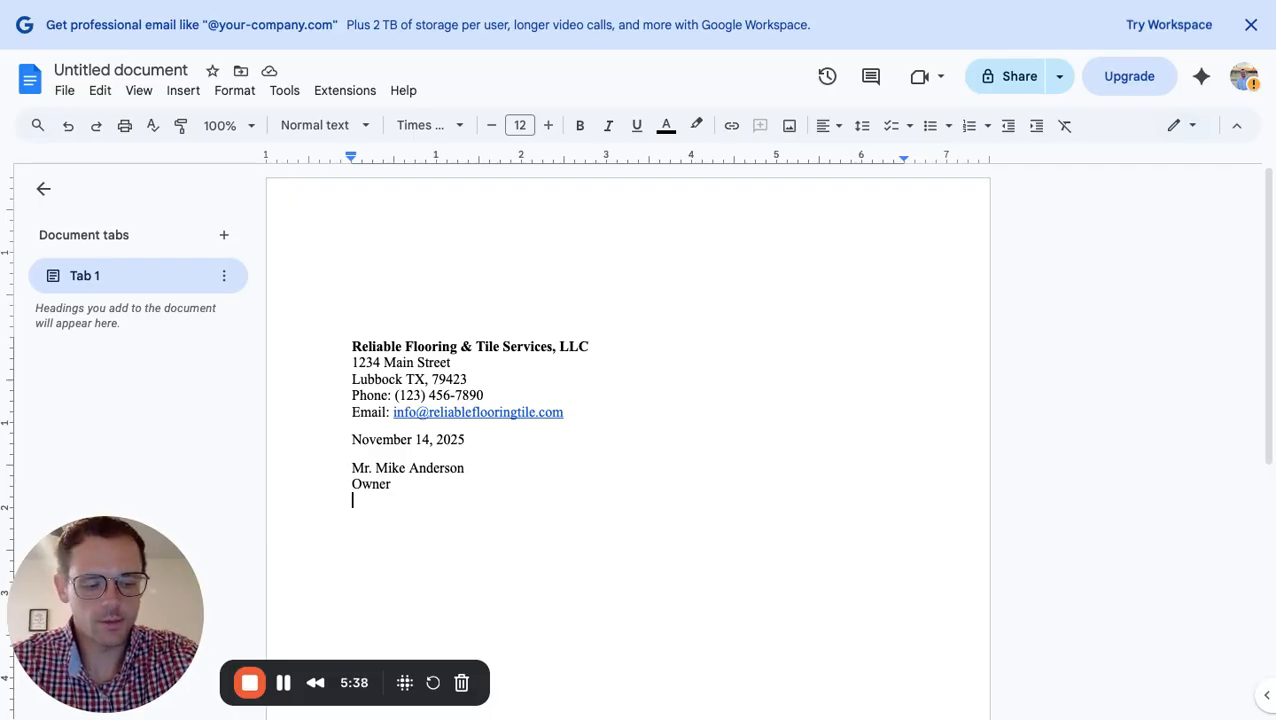
Add 'Raider Flooring' and the recipient's city, state and ZIP line to the recipient block
text(R)
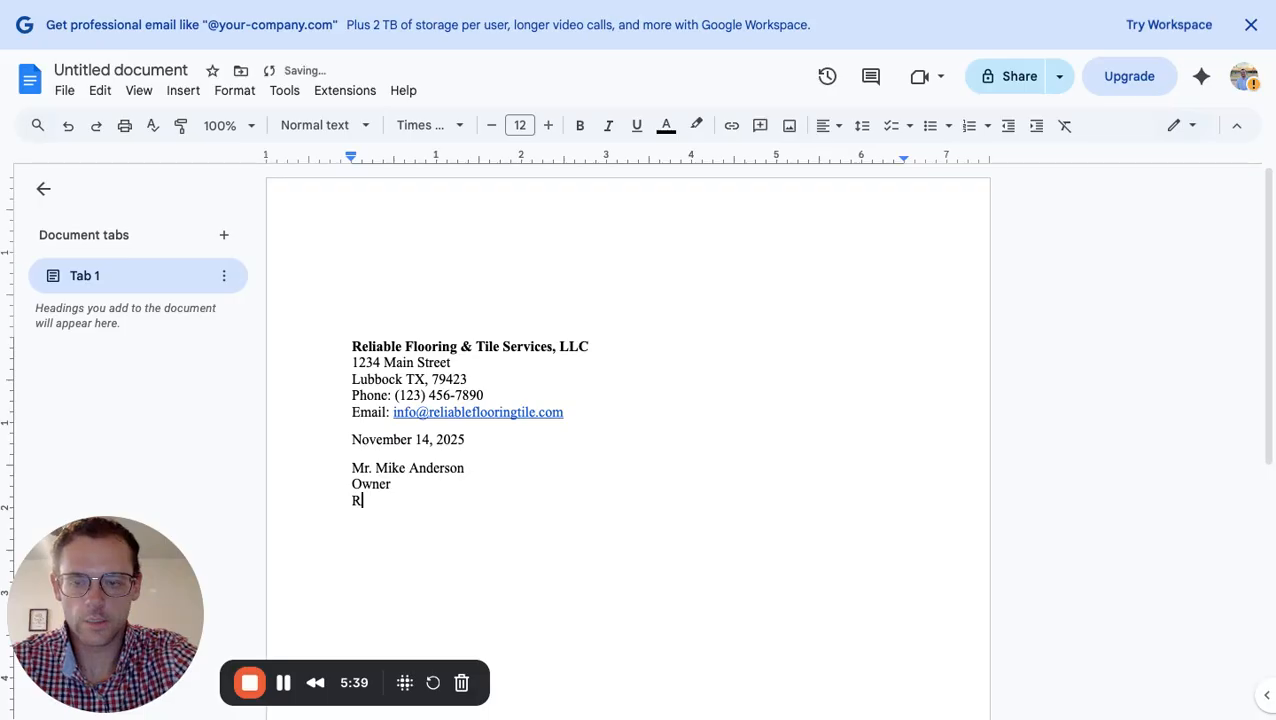
text(aider )
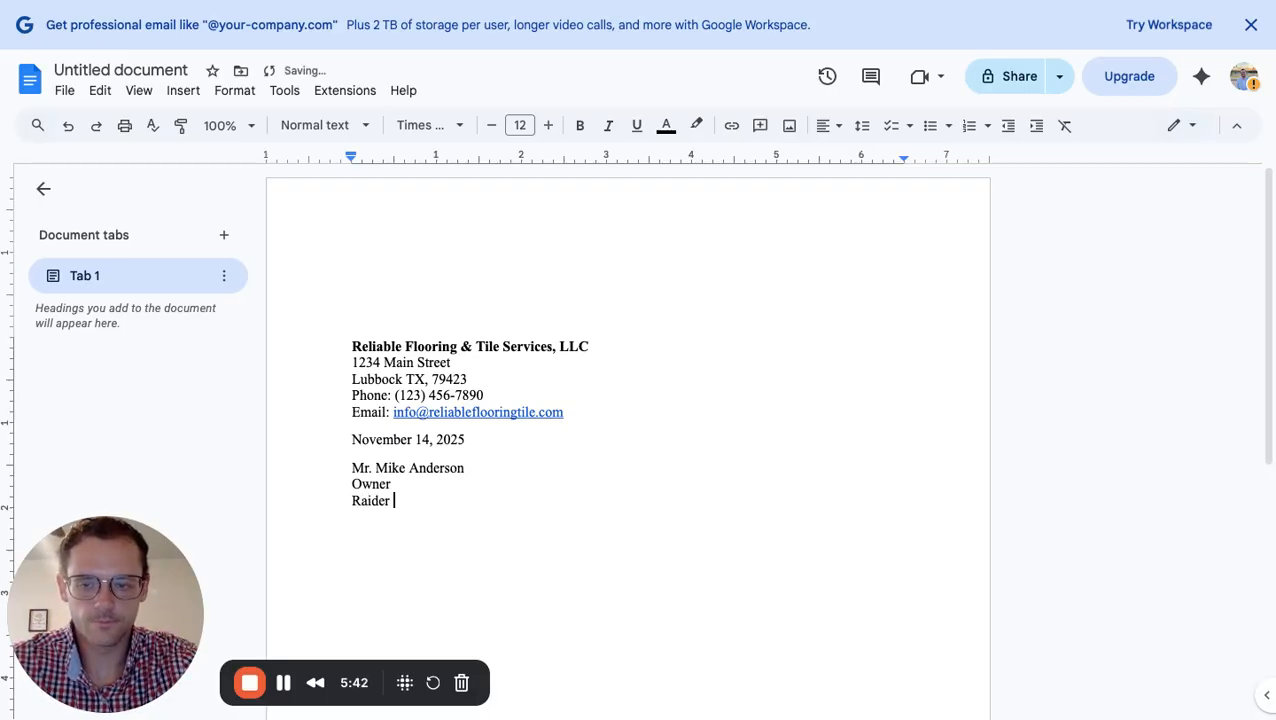
text(Flooring)
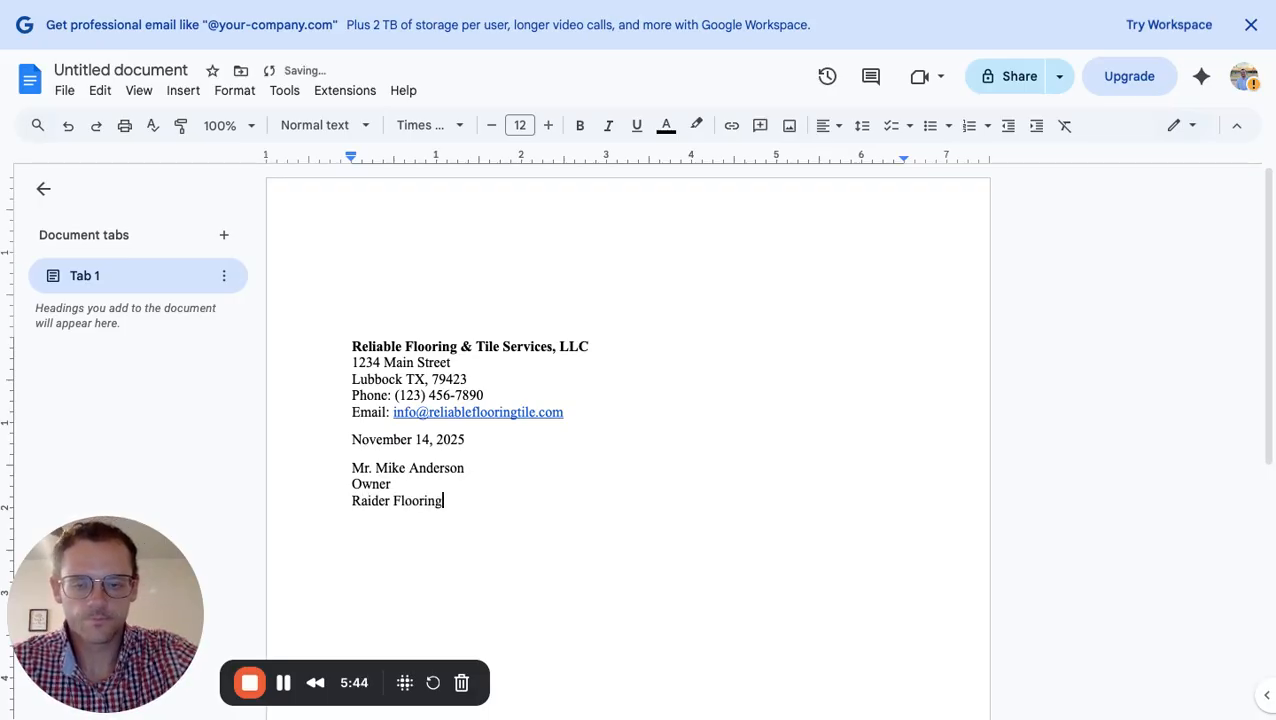
key(Return)
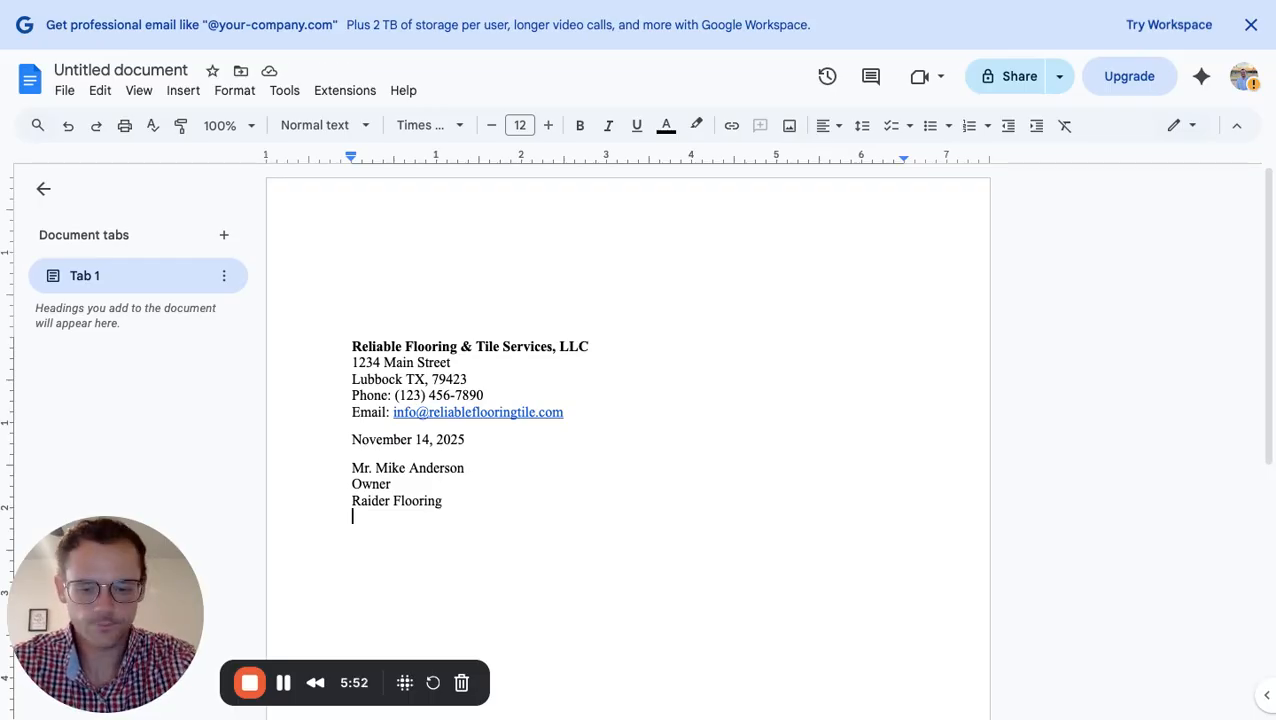
text(Lubbock)
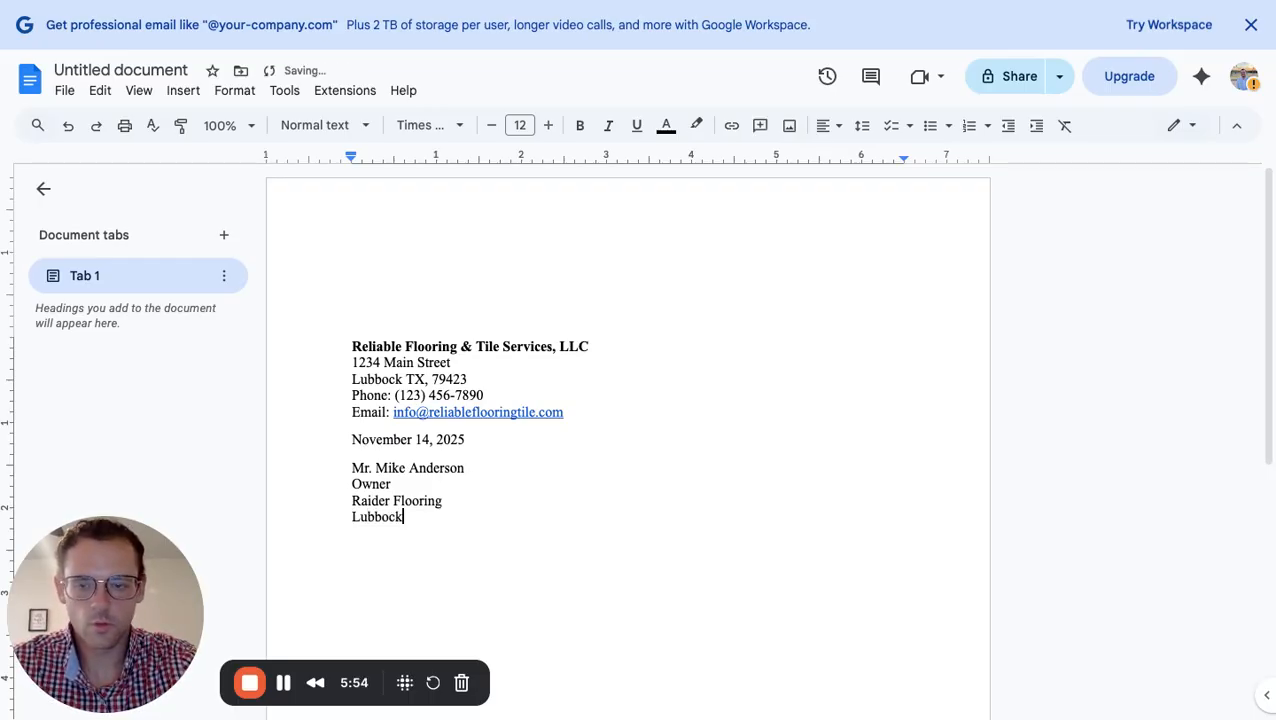
text(, TX)
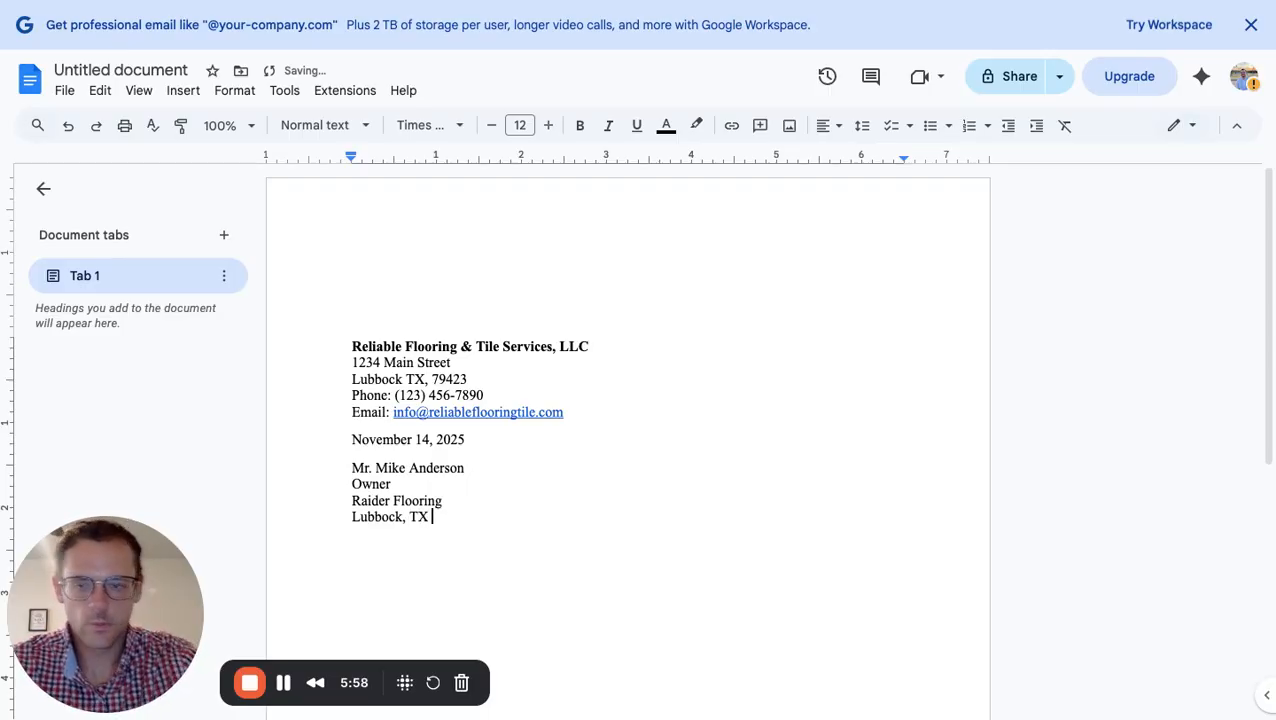
text( 79415)
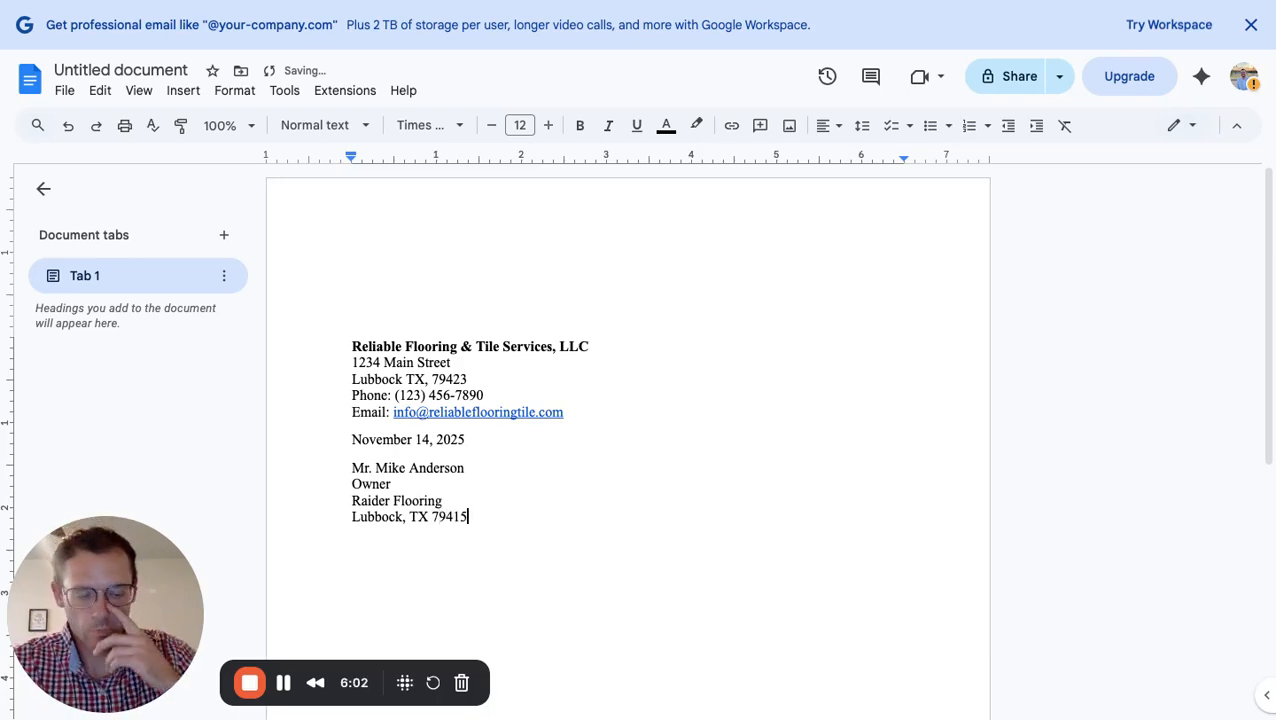
click(467, 469)
key(shift+Left)
key(shift+Left)
key(shift+Left)
key(shift+Left)
key(shift+Left)
key(shift+Left)
key(shift+Left)
key(shift+Left)
key(shift+Left)
key(shift+Left)
key(shift+Left)
key(shift+Left)
key(shift+Left)
key(shift+Left)
key(shift+Left)
key(shift+Left)
key(shift+Left)
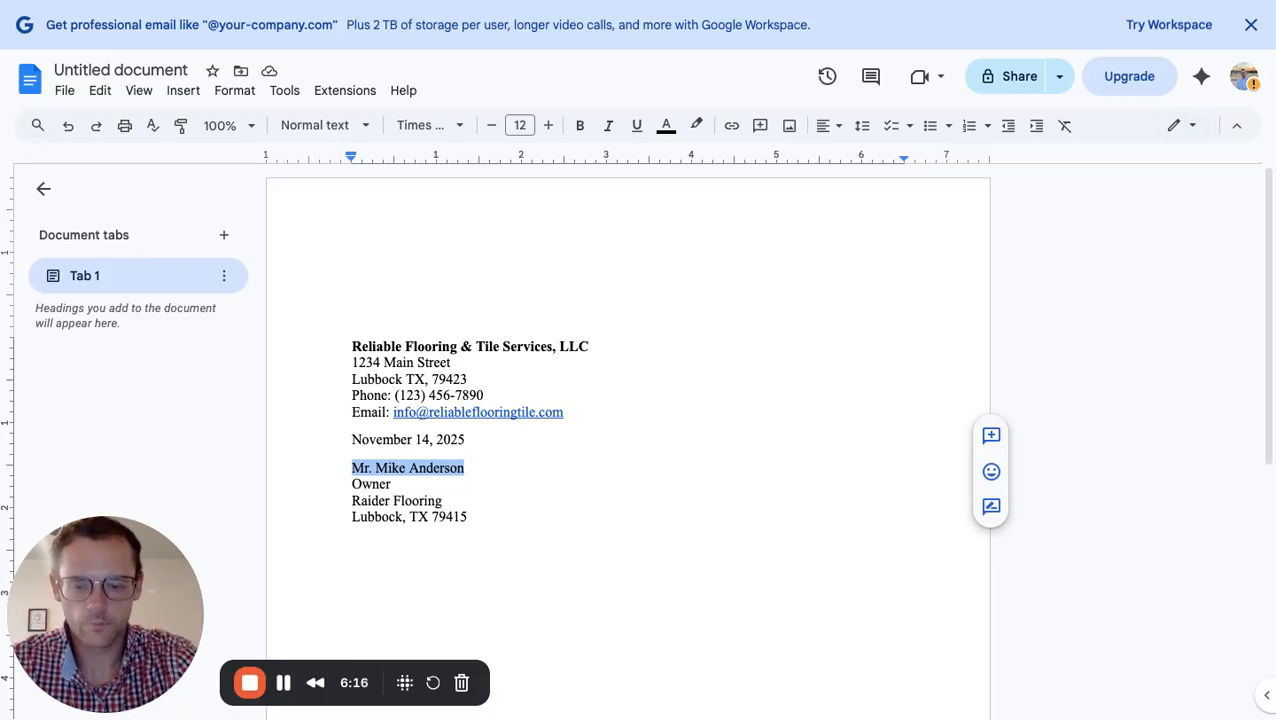
Bold the recipient's name and, after a blank line, add a 'Dear' salutation ending in a colon
key(ctrl+b)
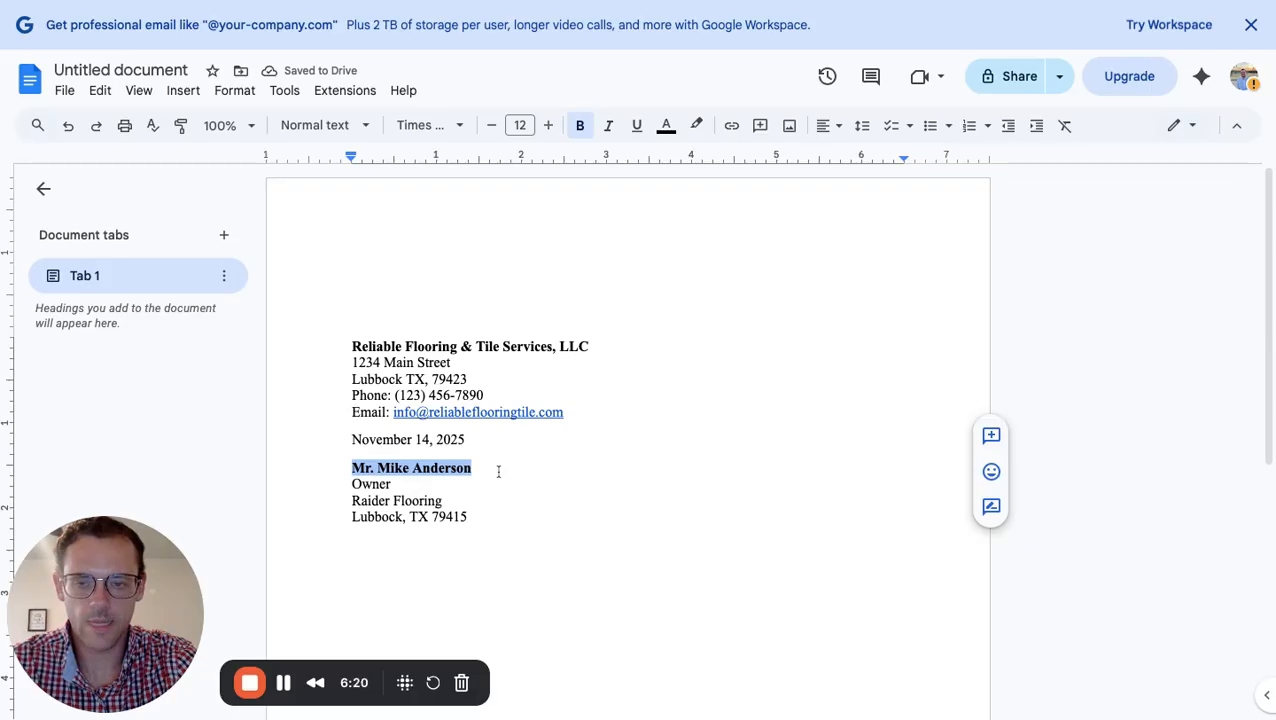
click(488, 520)
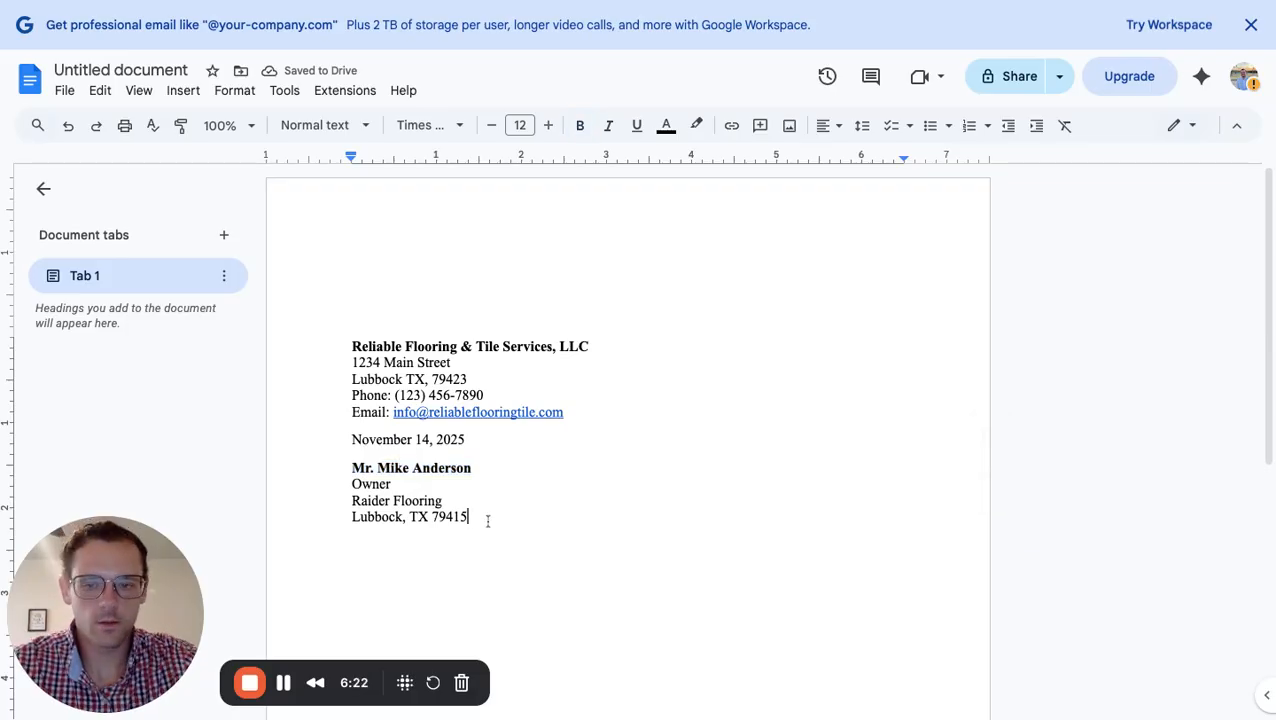
key(Return)
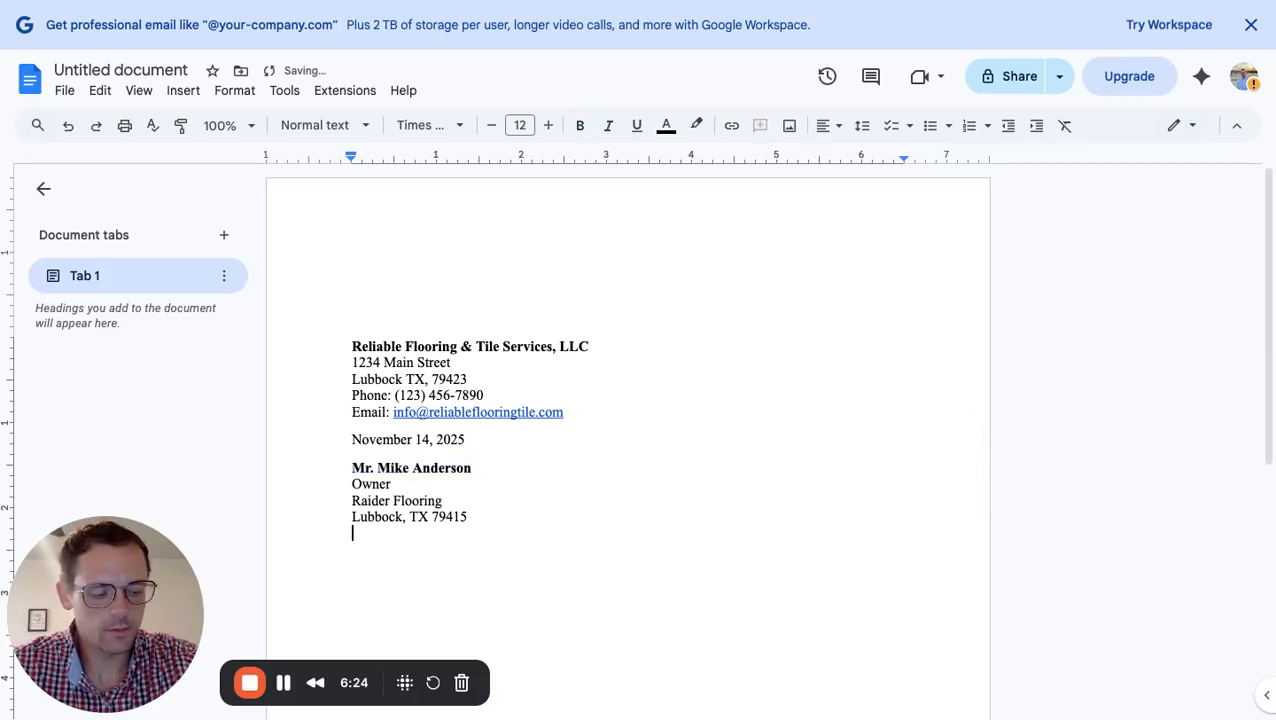
key(Return)
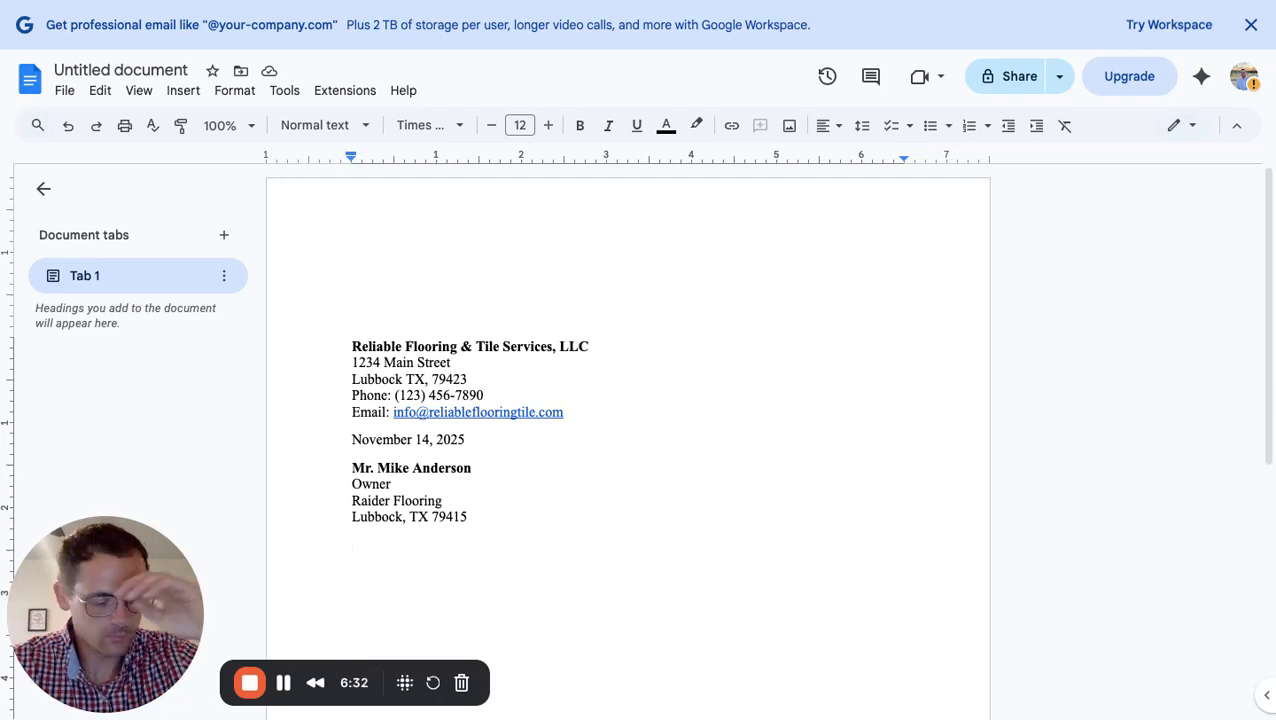
text(D)
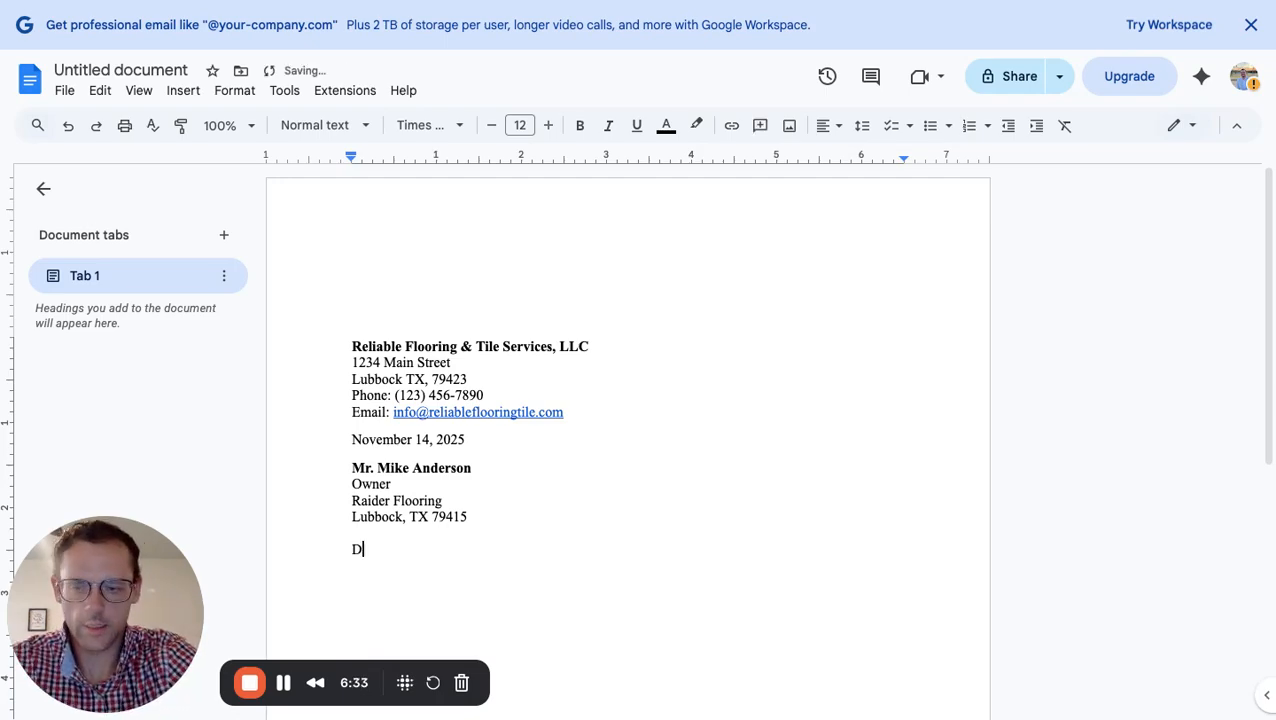
text(ear Mr)
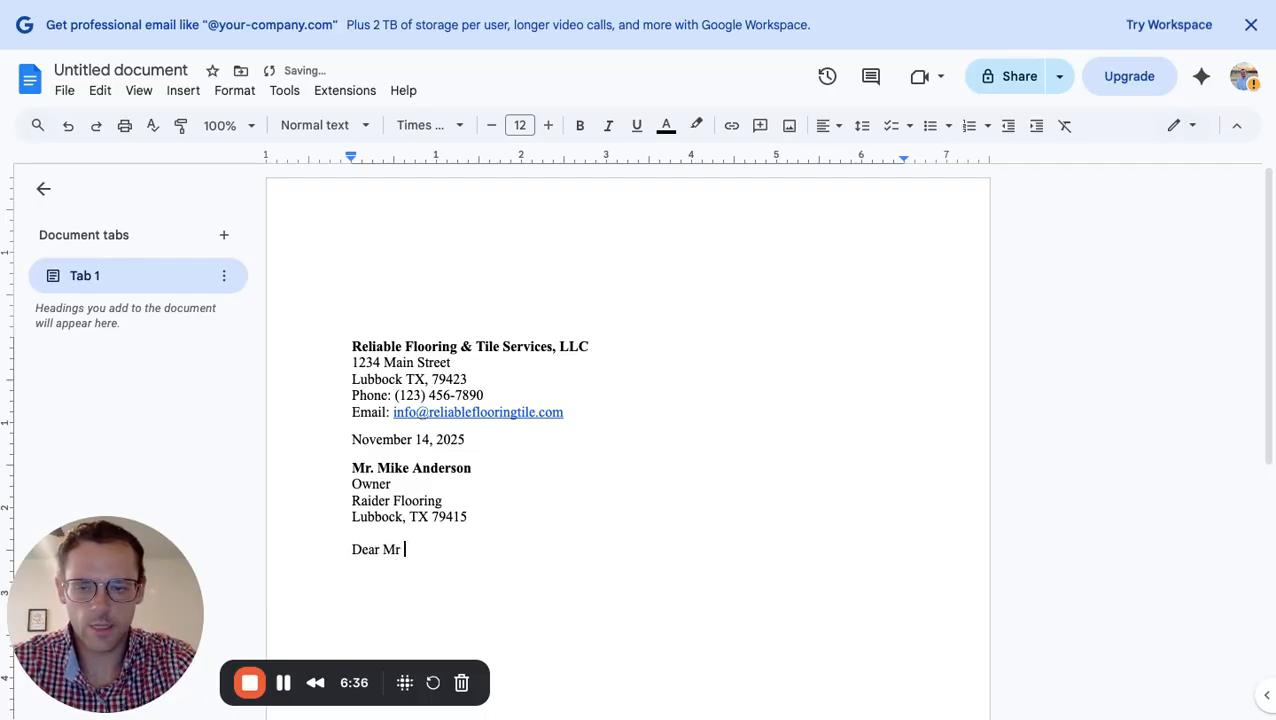
key(BackSpace)
text(. A)
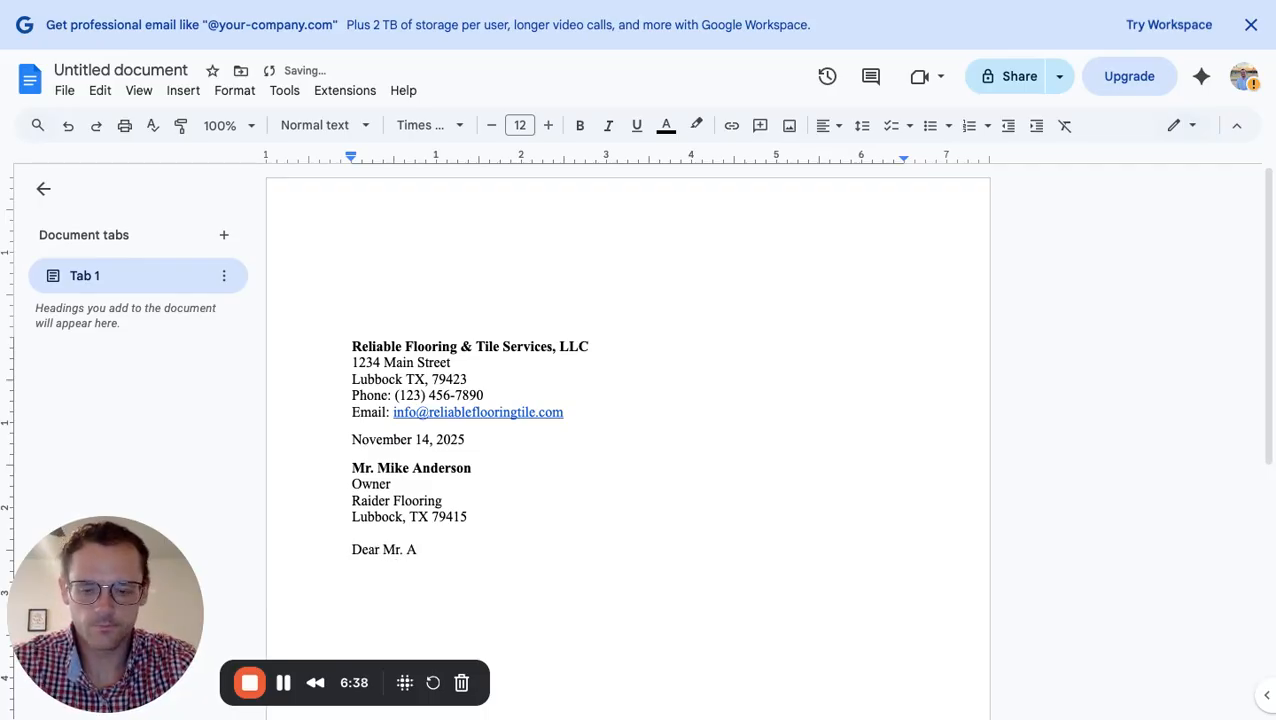
text(nderson)
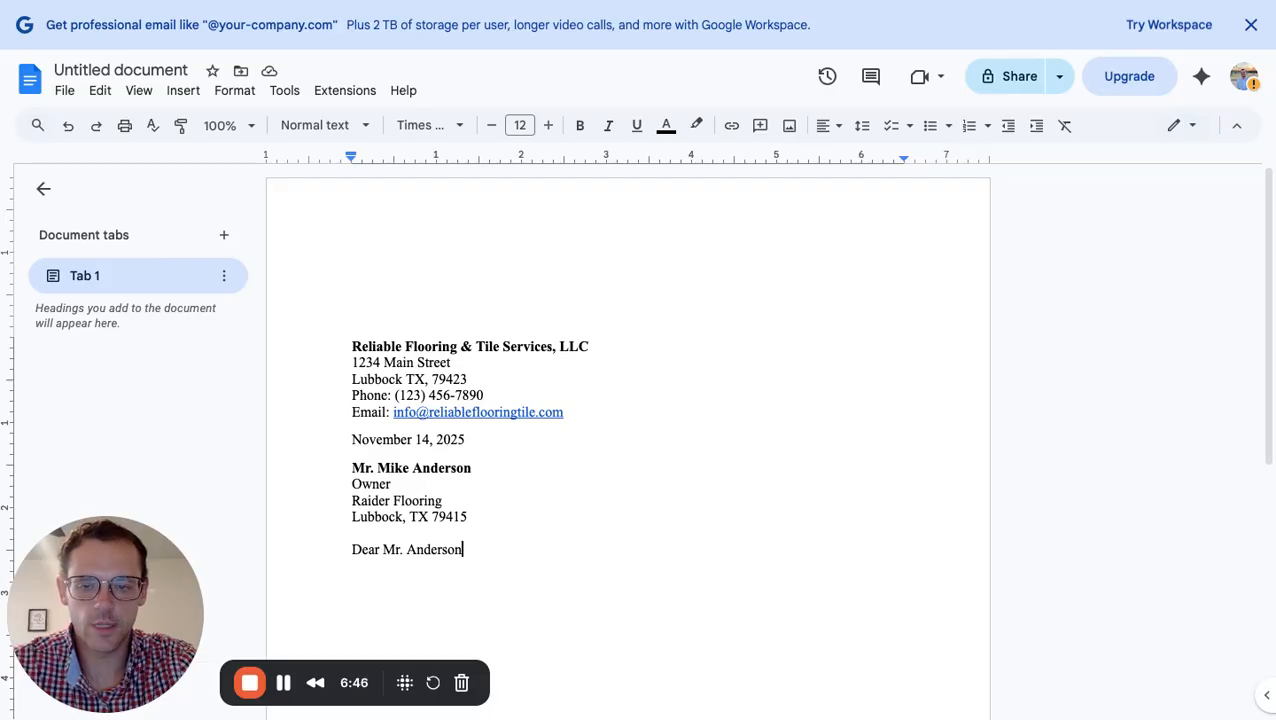
text(:)
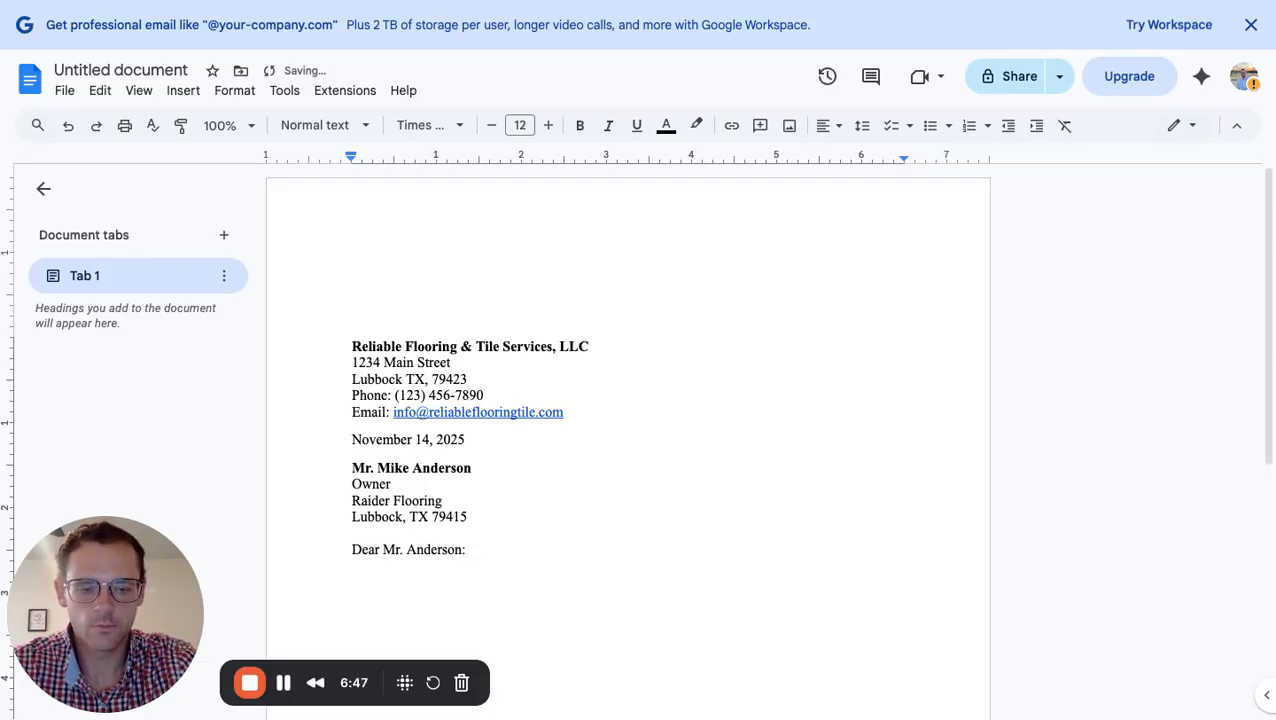
key(Return)
key(Return)
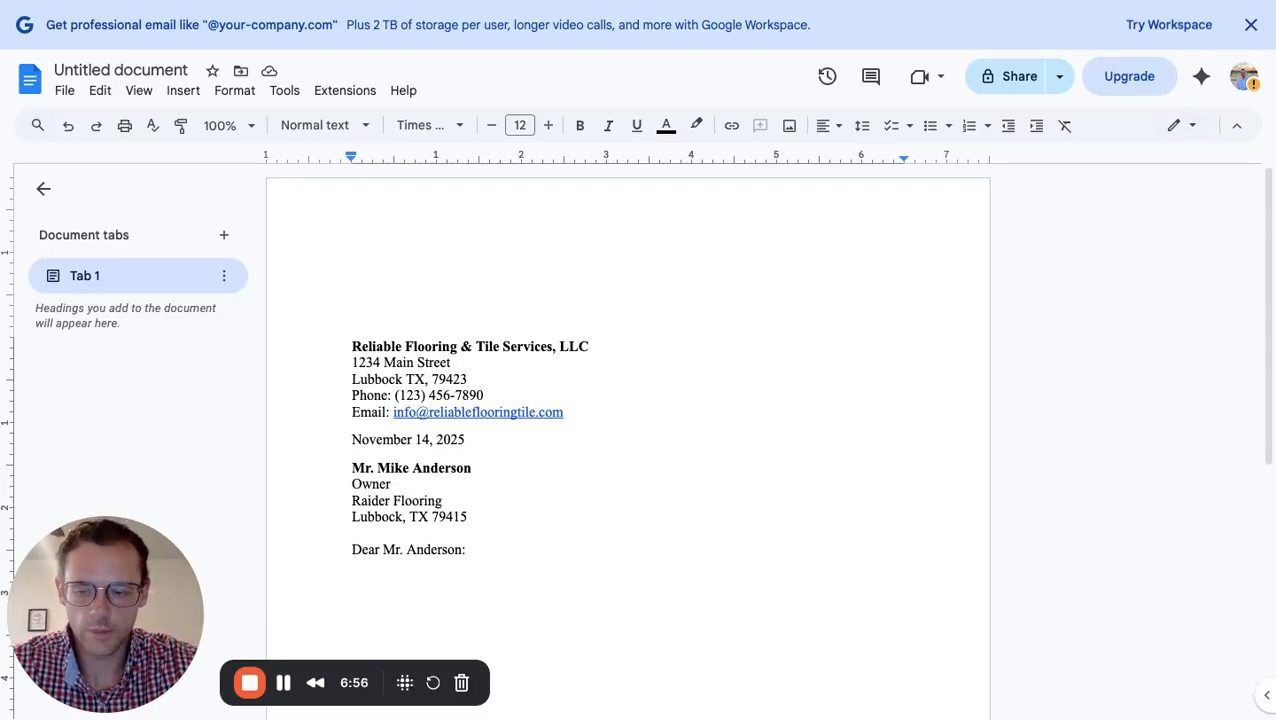
Indent the first body line and type 'I hope this letter finds you well. I am writing on behalf of'
key(Tab)
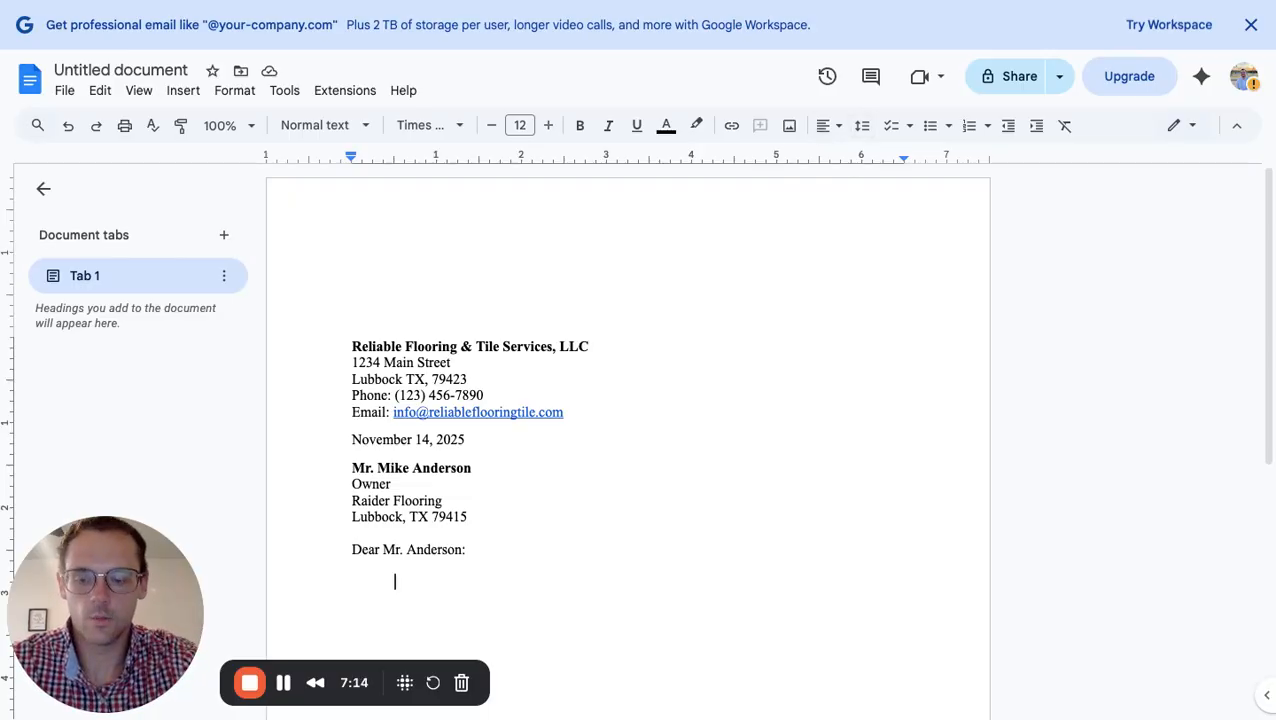
text(I hope)
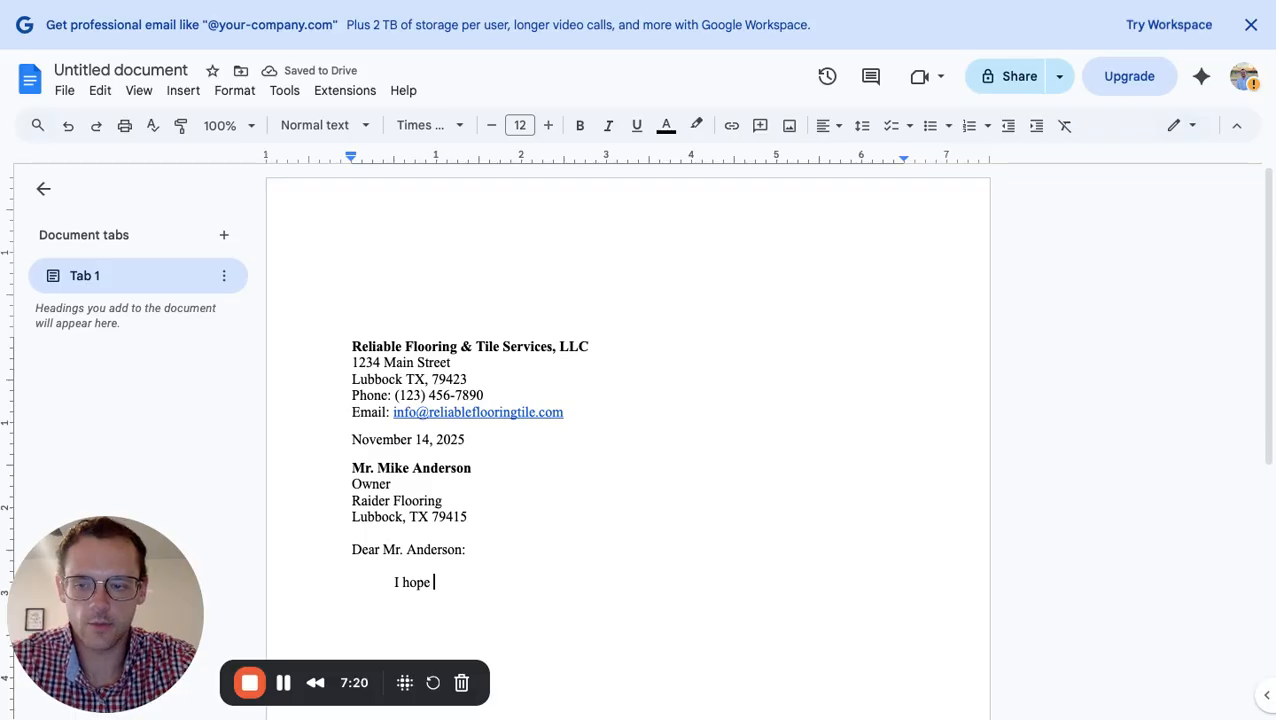
text(th)
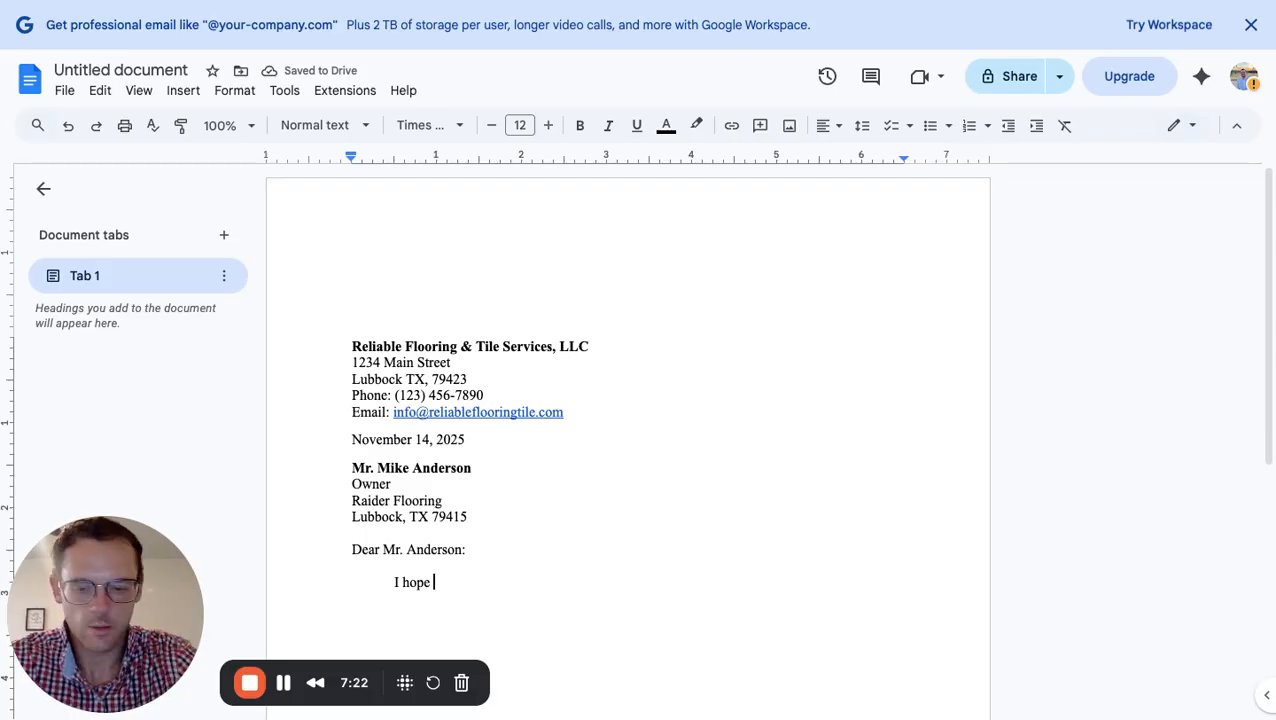
text(is )
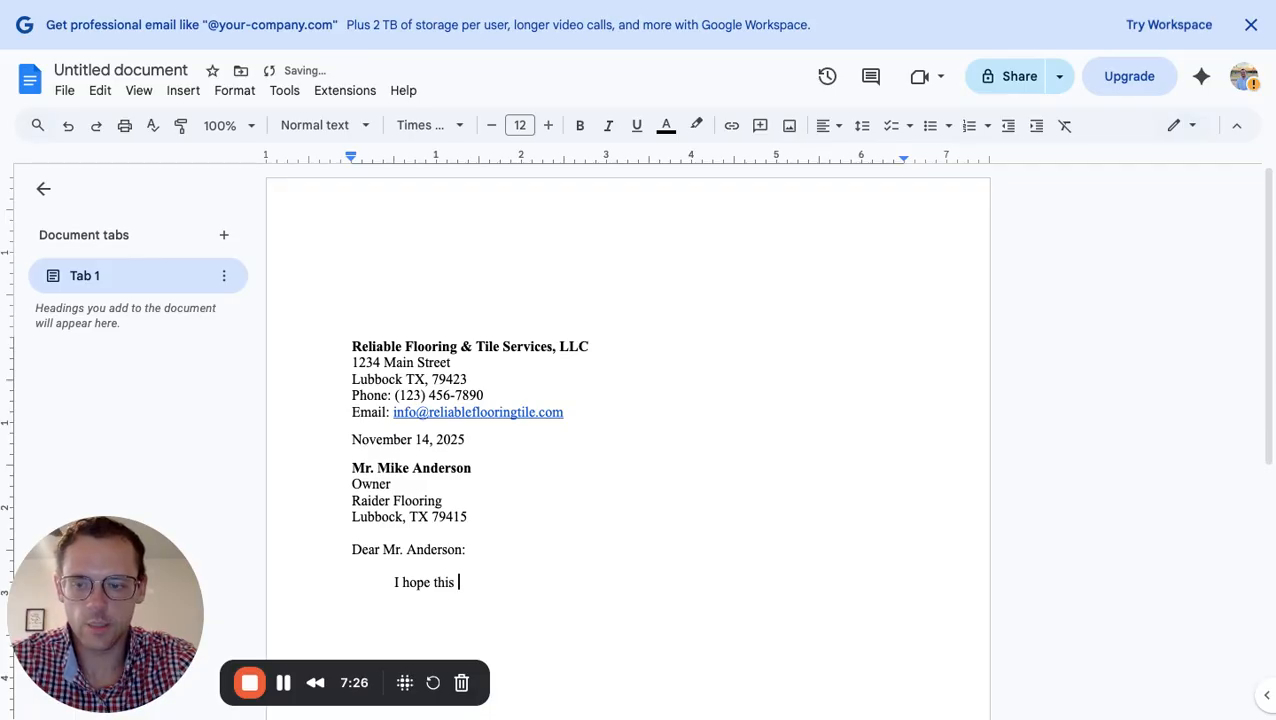
text(l)
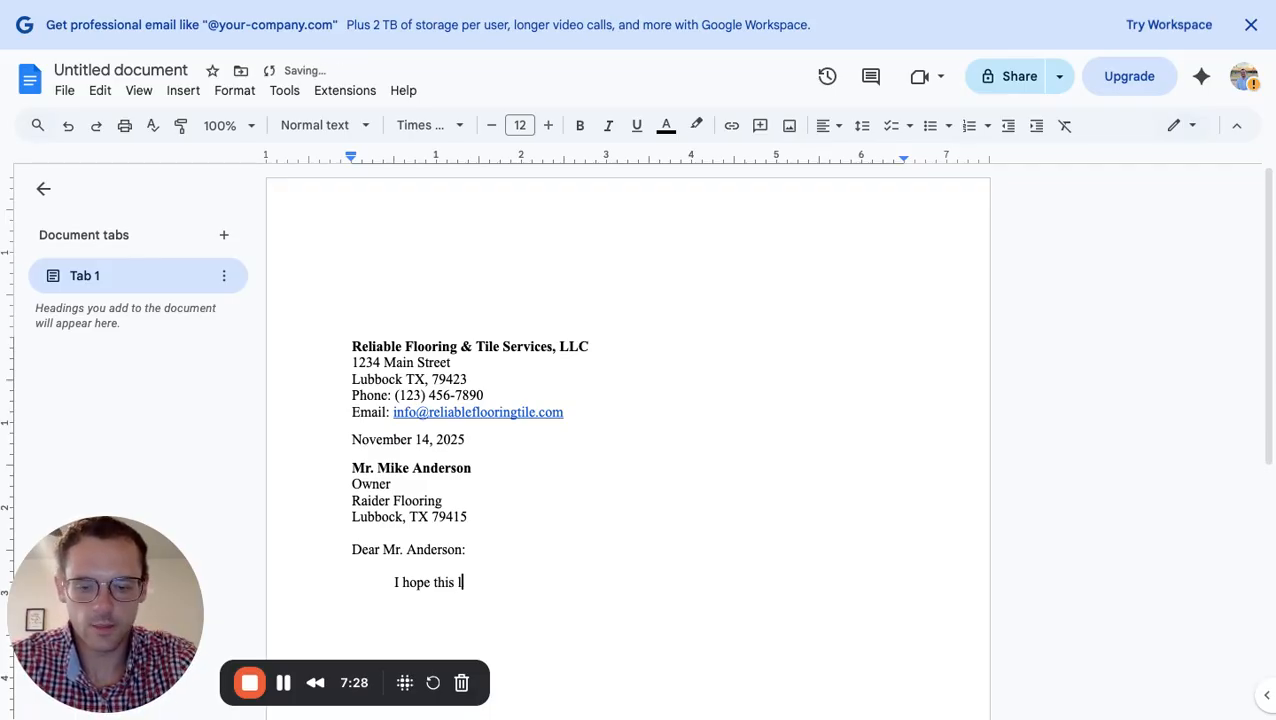
text(etter finds )
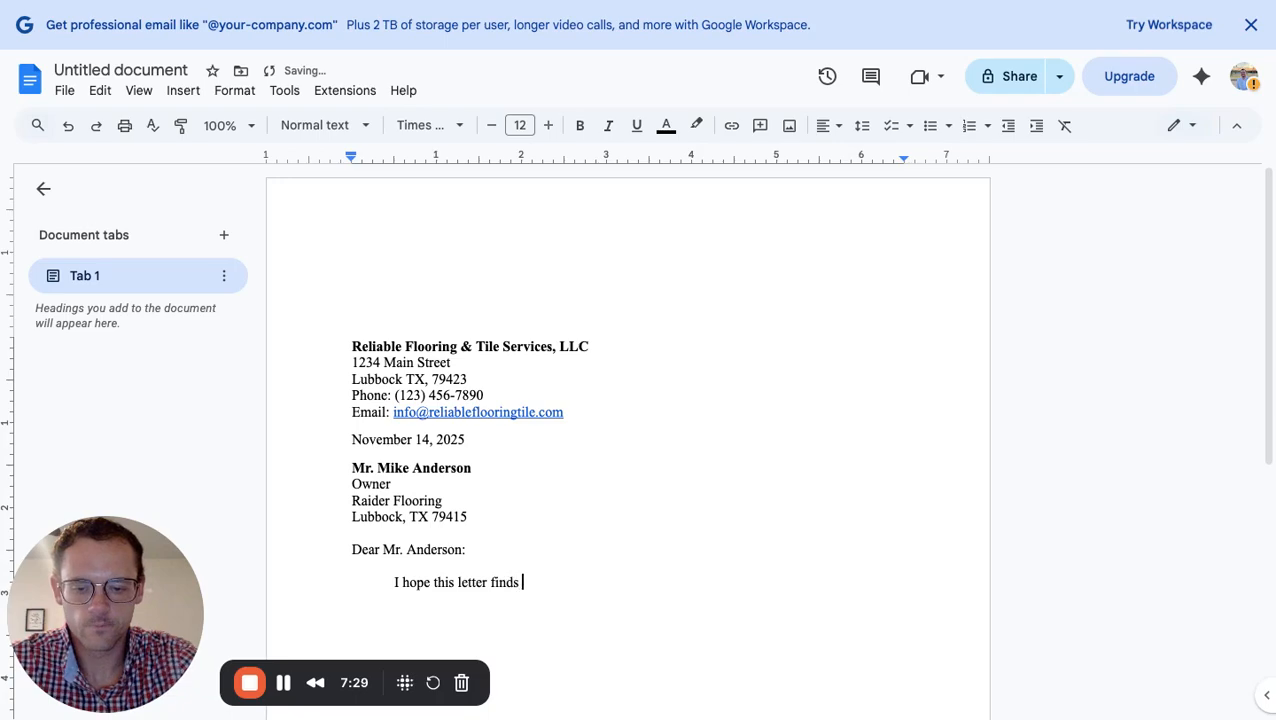
text(you wil)
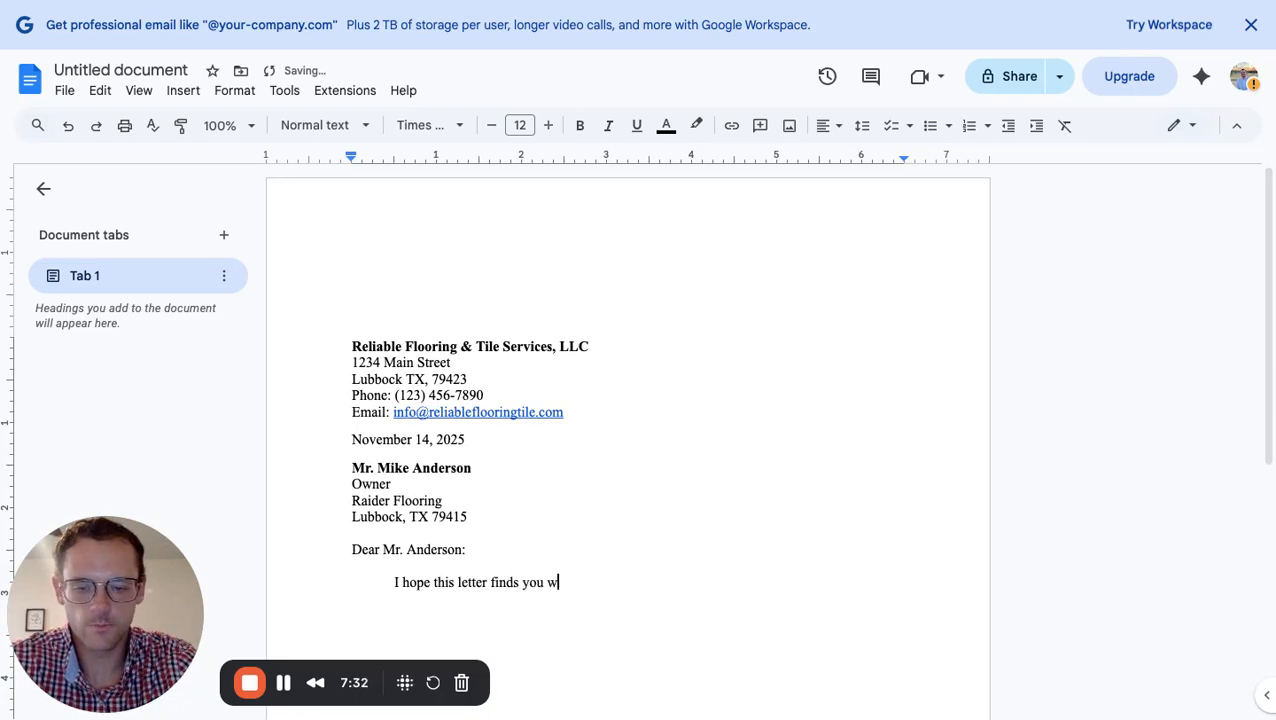
key(BackSpace)
key(BackSpace)
text(ell. )
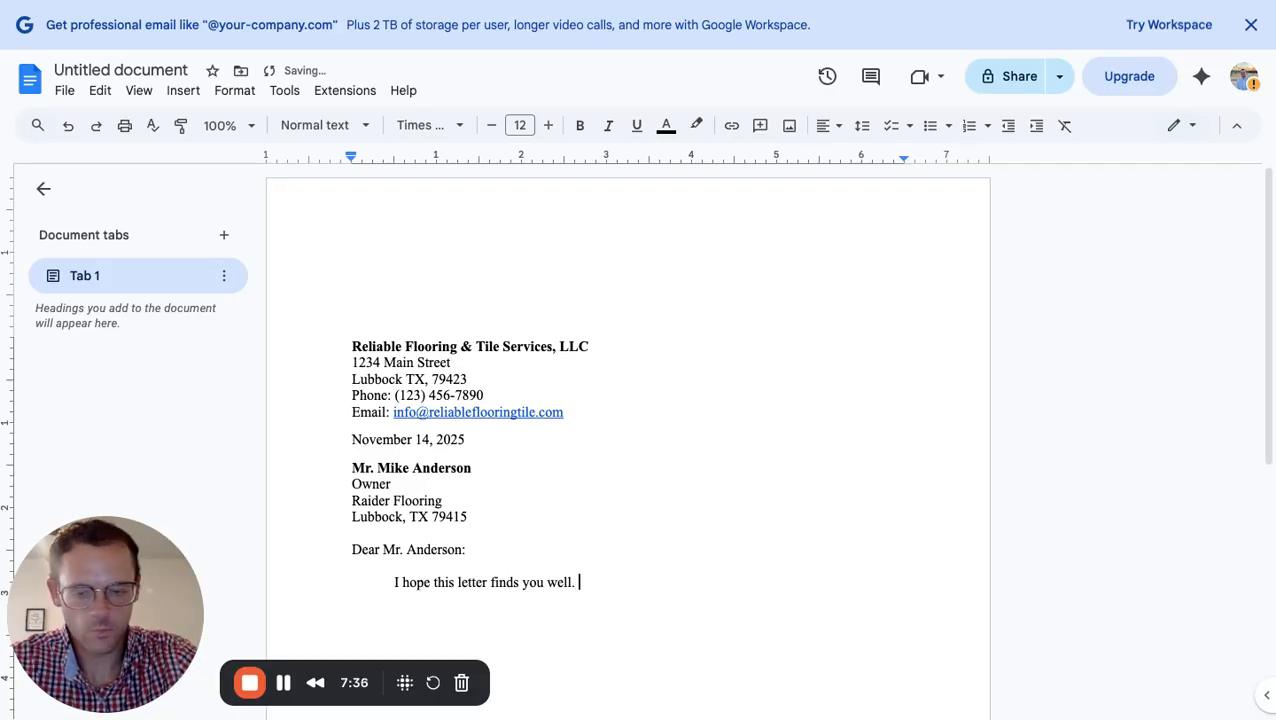
text(I am wi)
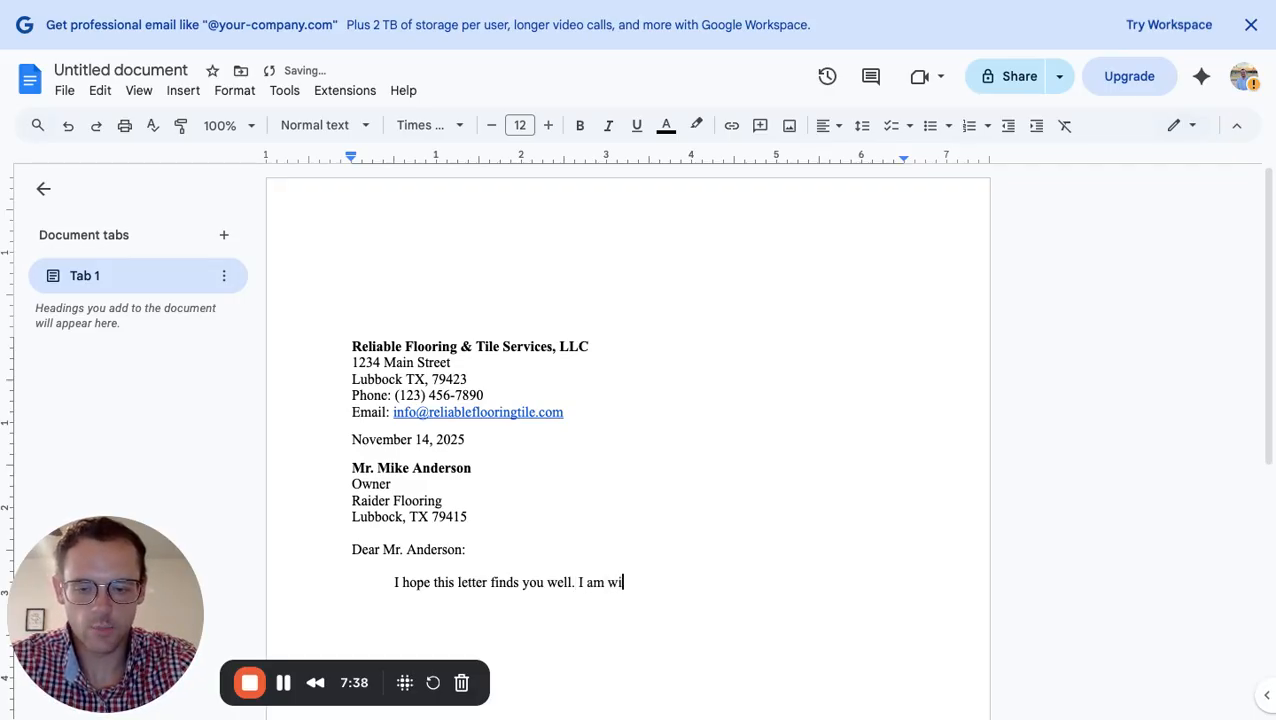
key(BackSpace)
text(riting )
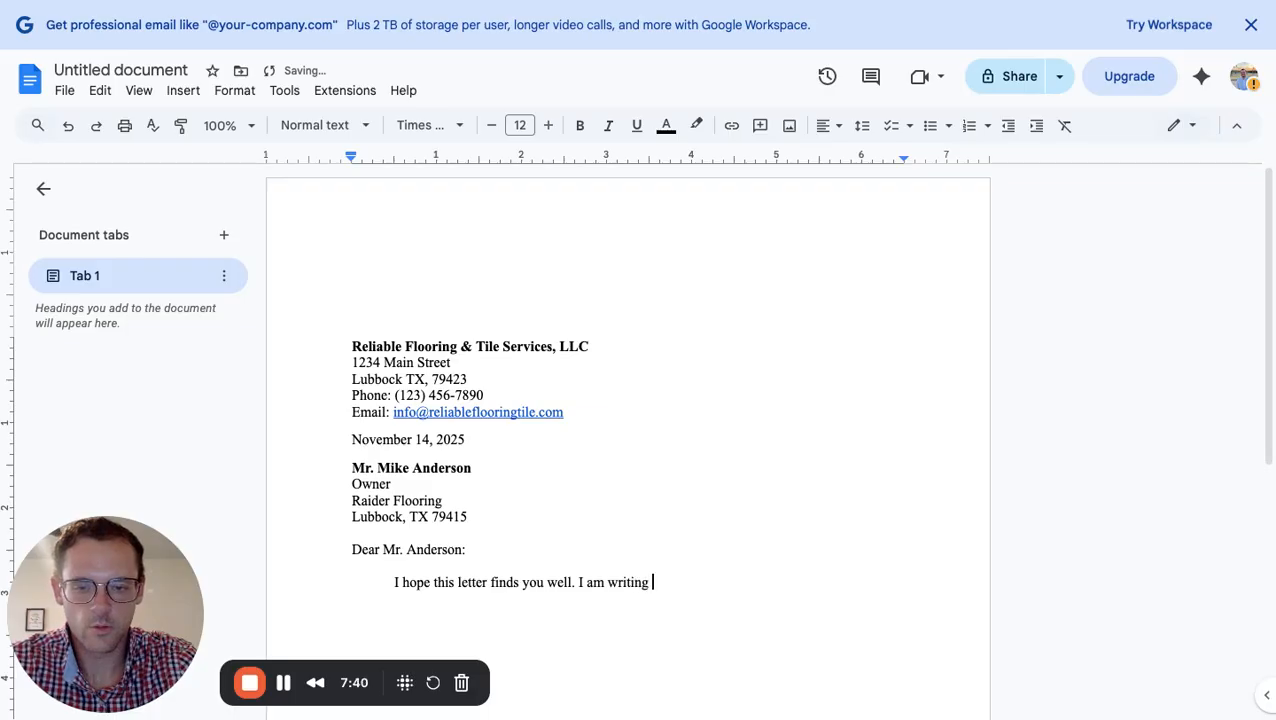
text(to)
key(BackSpace)
key(BackSpace)
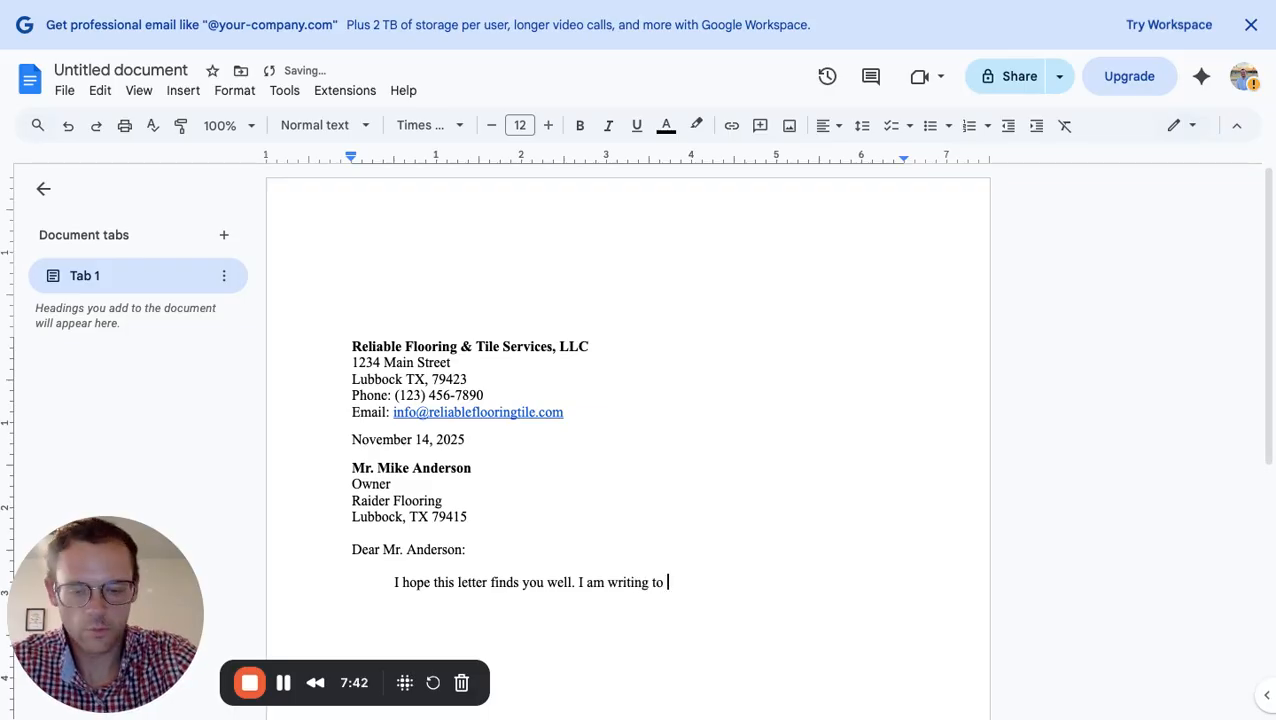
text(=)
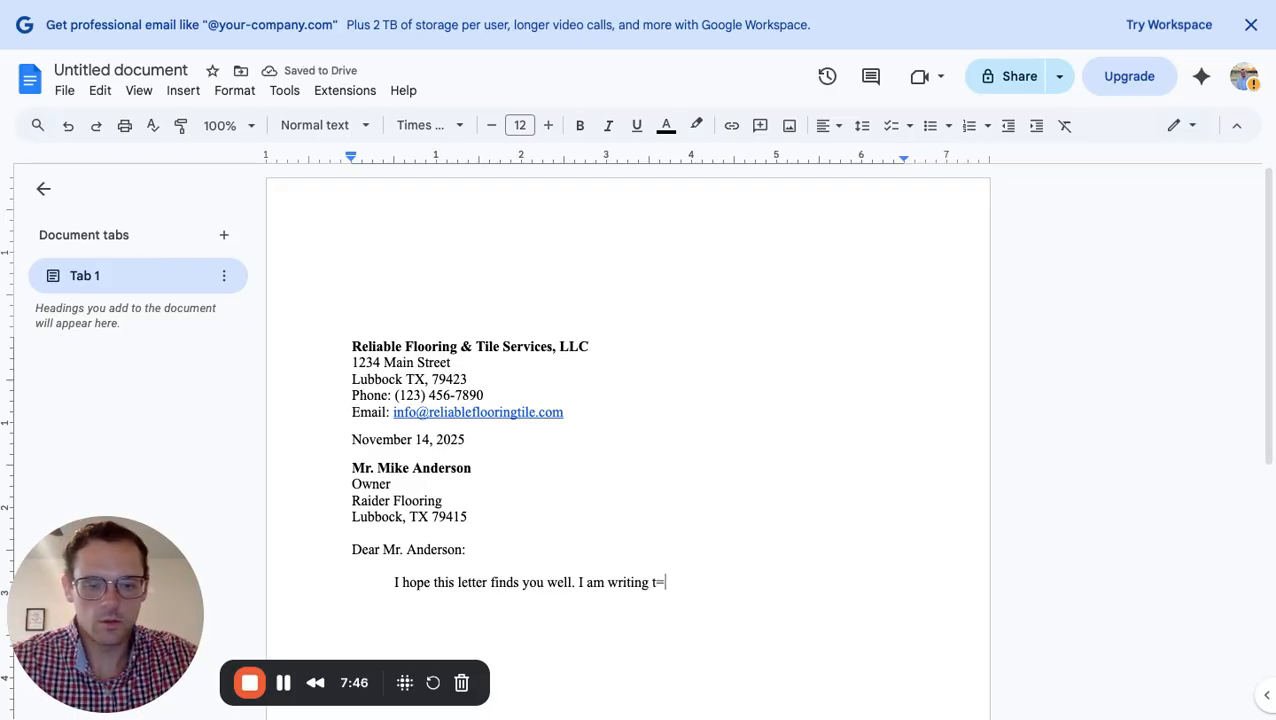
key(BackSpace)
key(BackSpace)
text(on behaf)
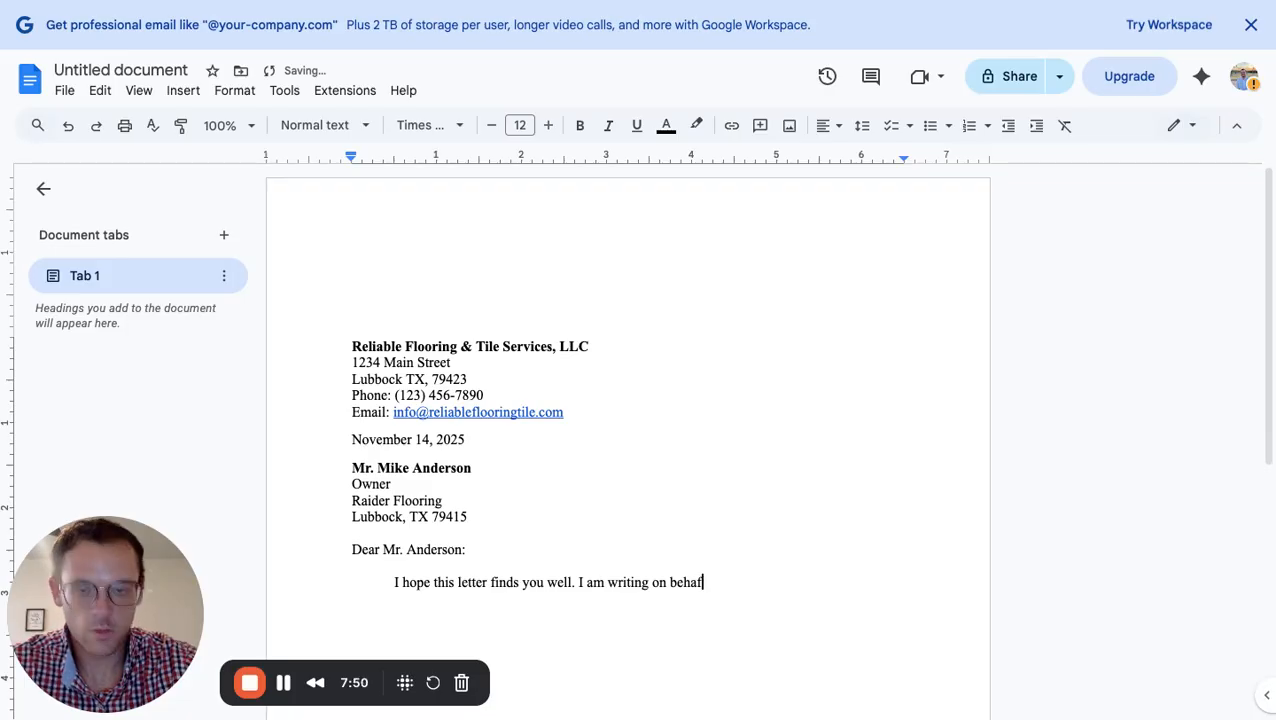
key(BackSpace)
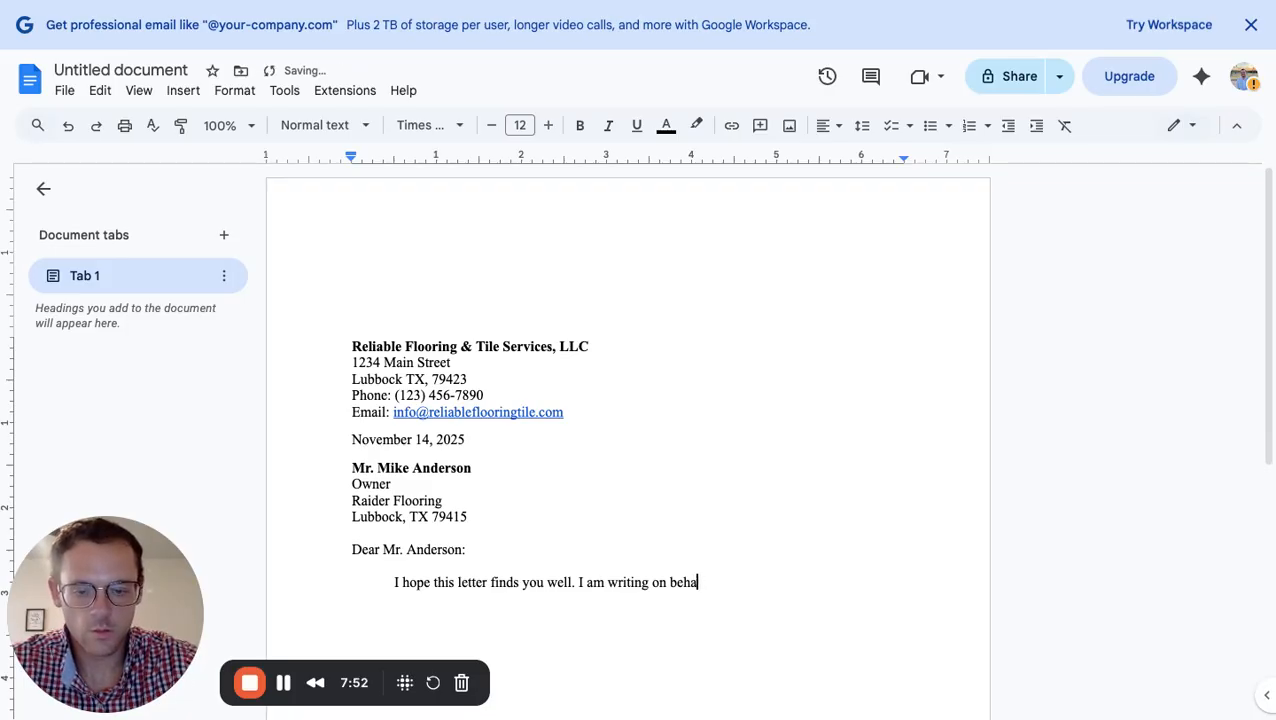
text(lf of r)
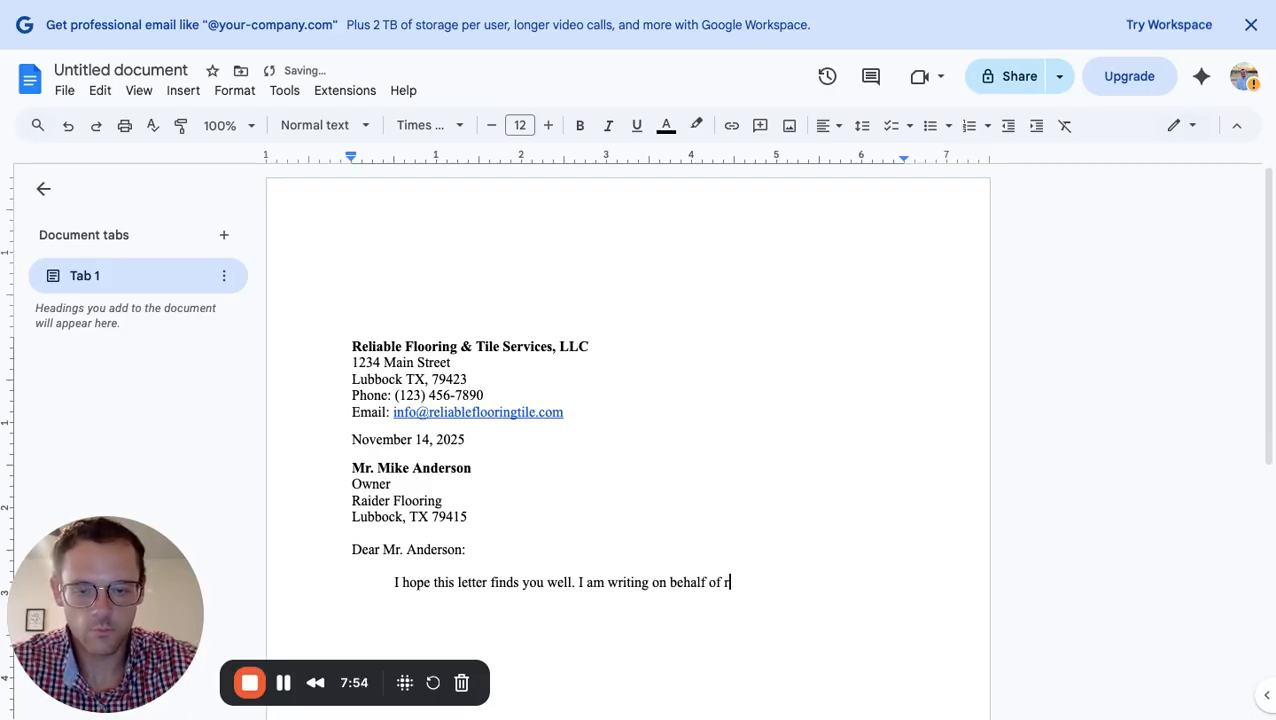
key(BackSpace)
Add that Reliable Flooring & Tile Services, LLC wants to partner with Raider Flooring at wholesale cost
text(Reli)
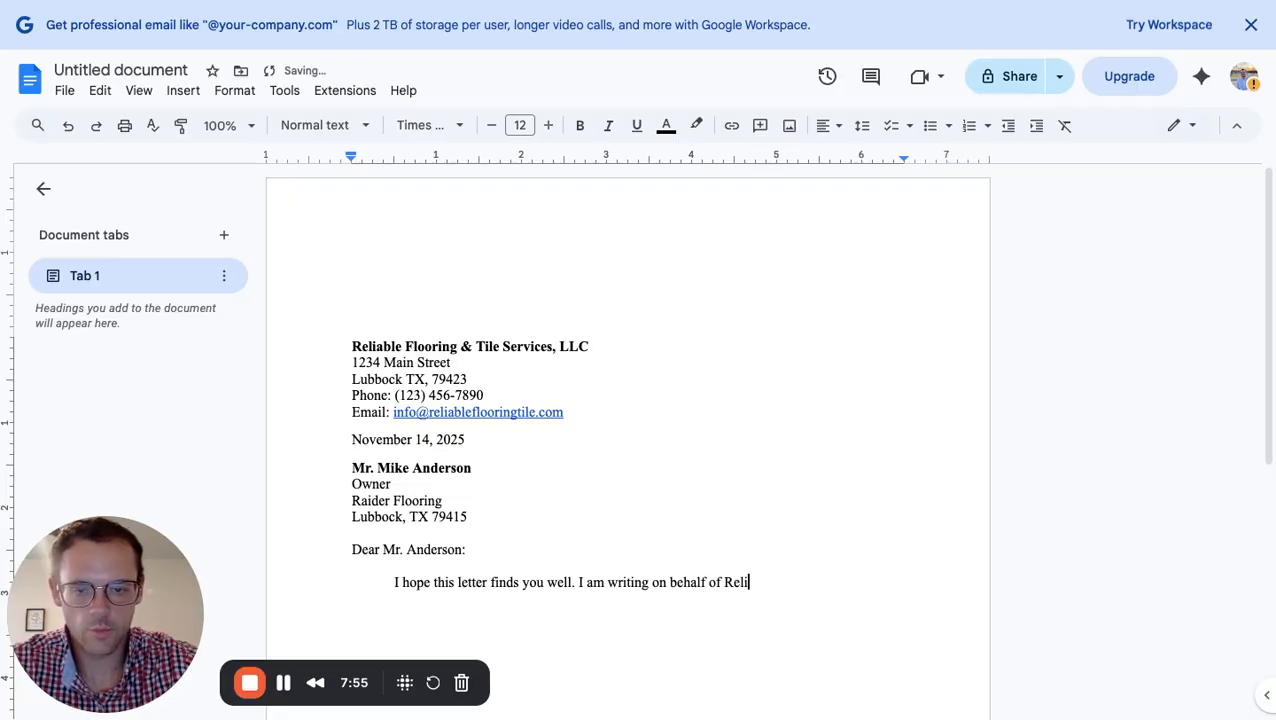
text(able F)
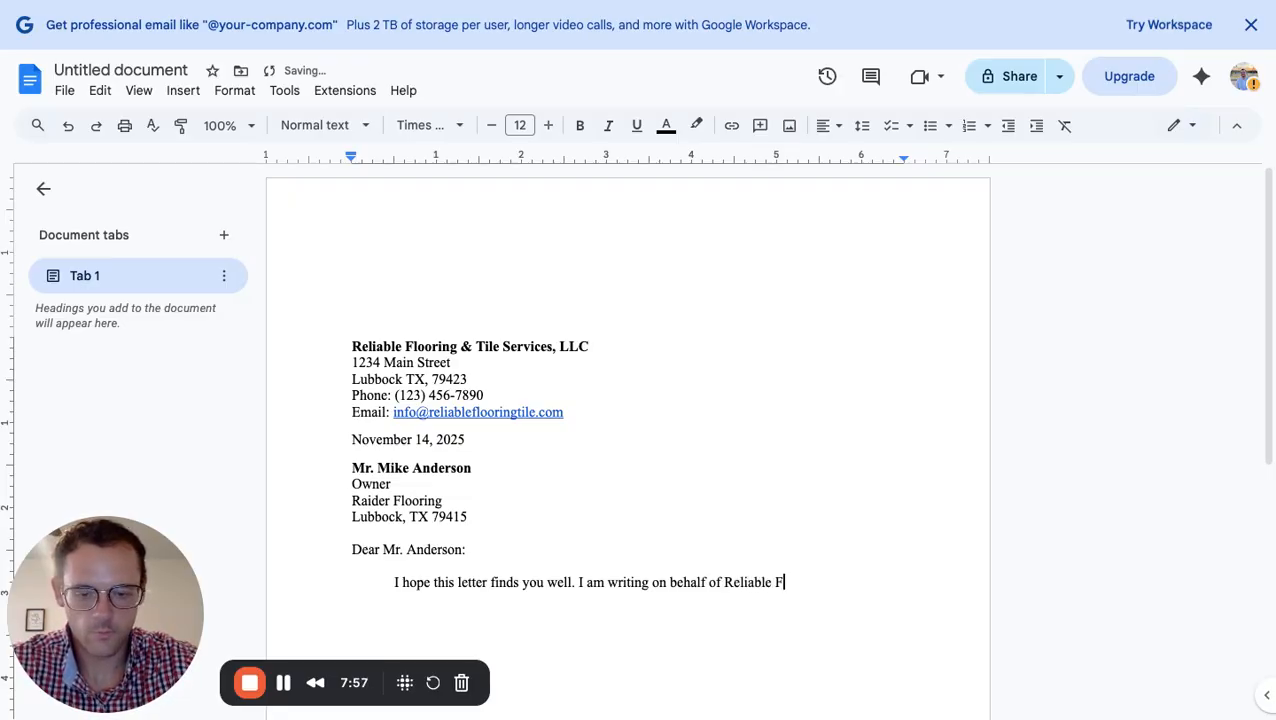
text(looring )
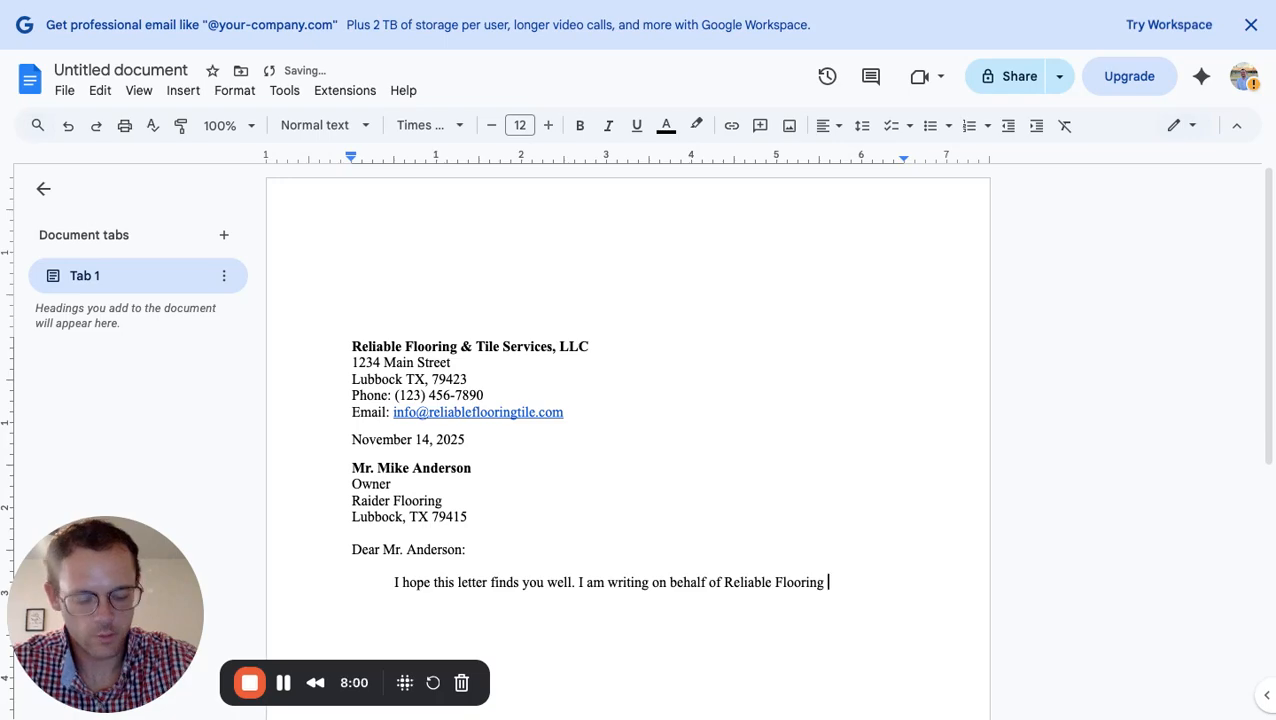
text(& Tile Ser)
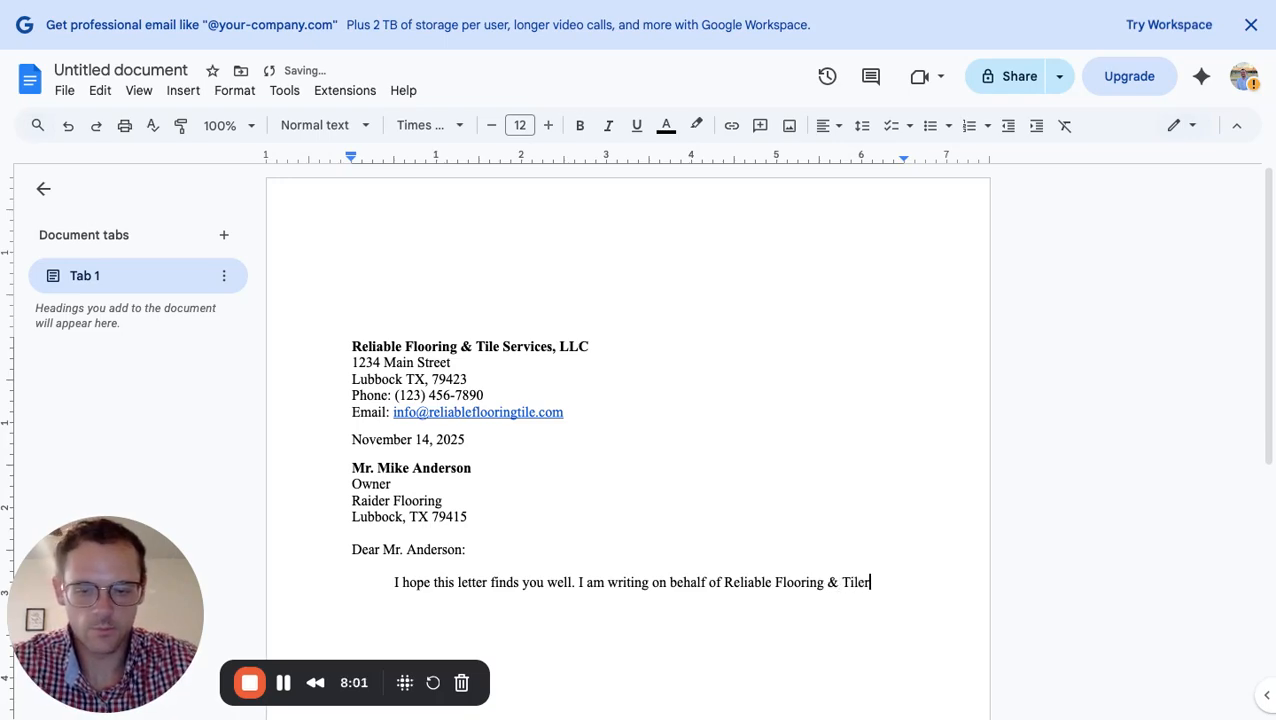
text(vi)
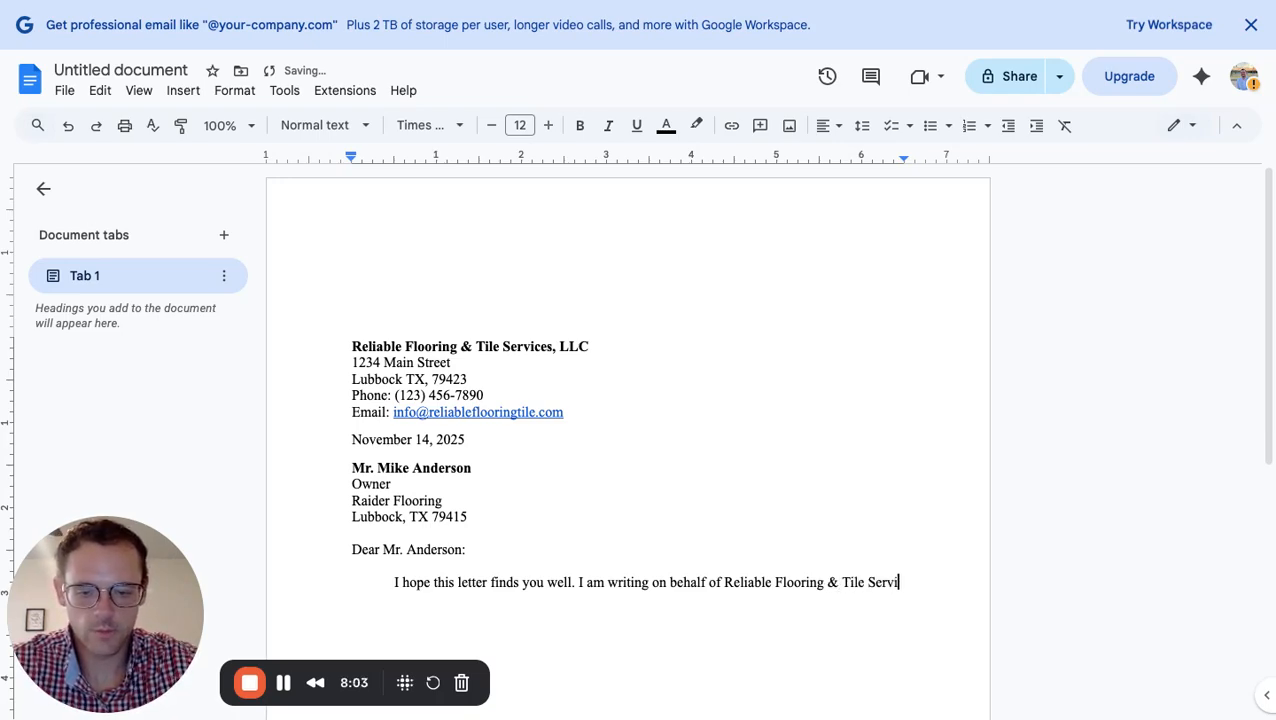
text(ces, LLC)
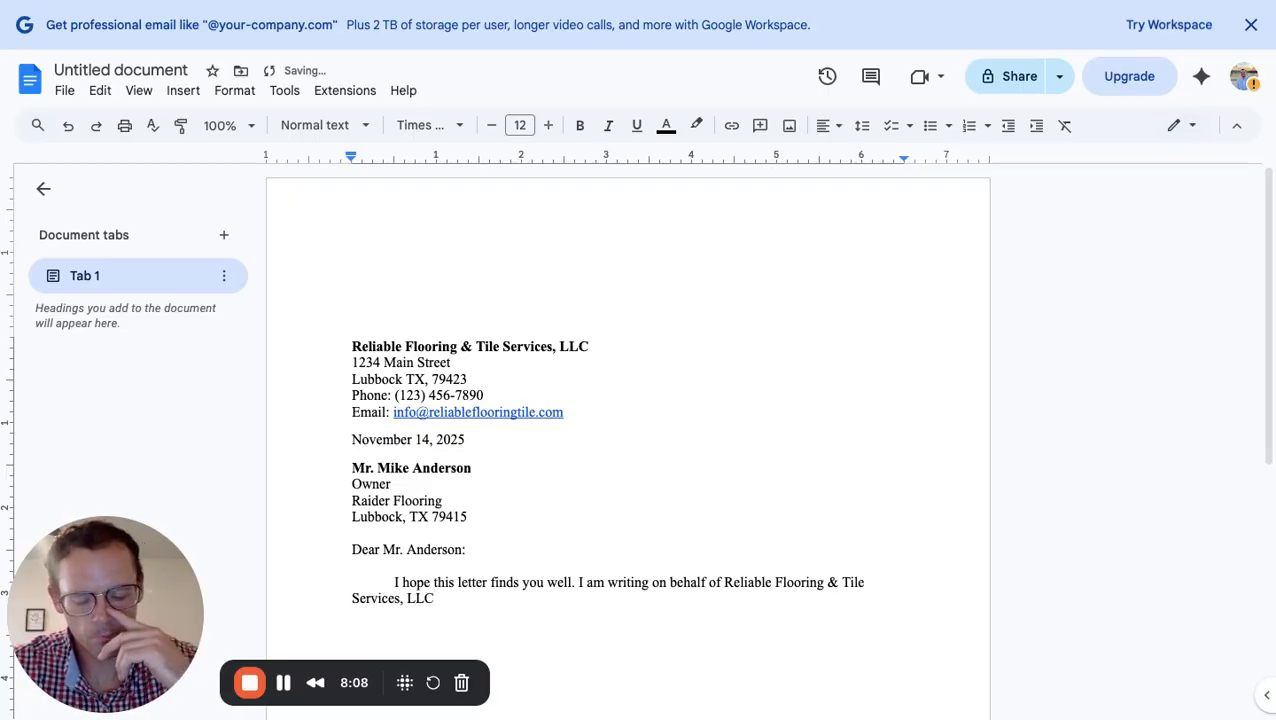
text( to exp)
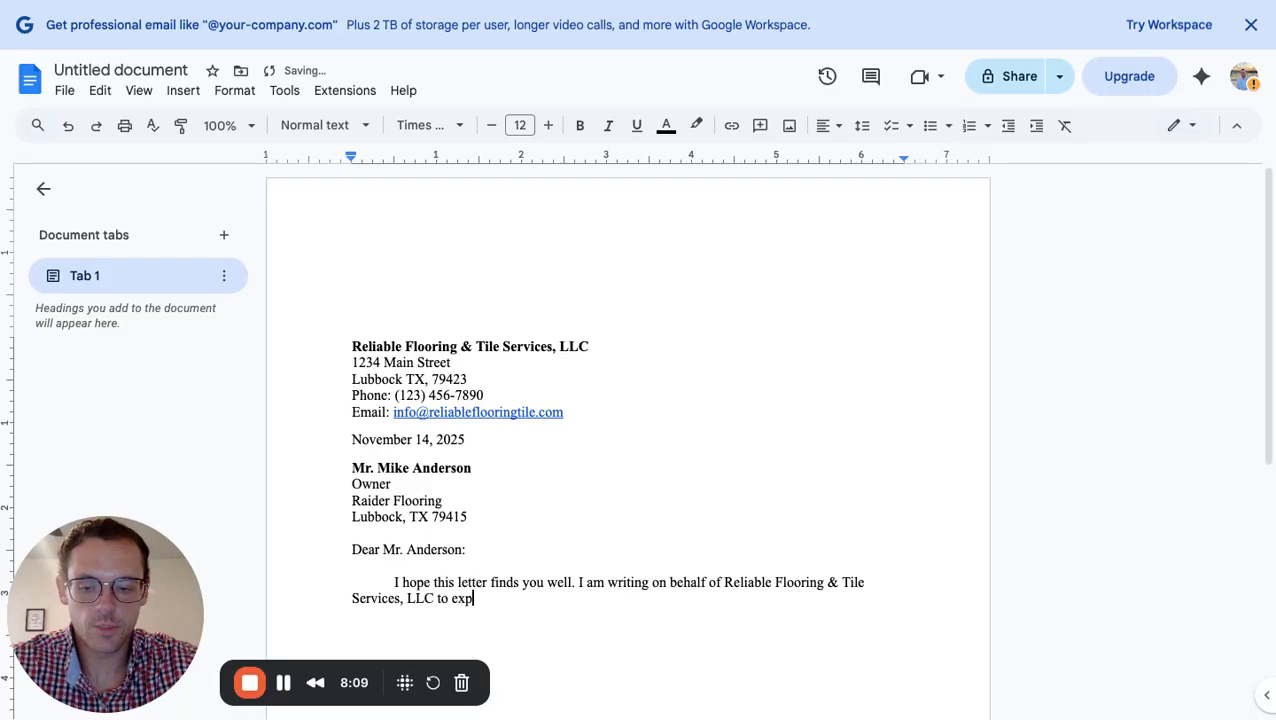
text(ress ou)
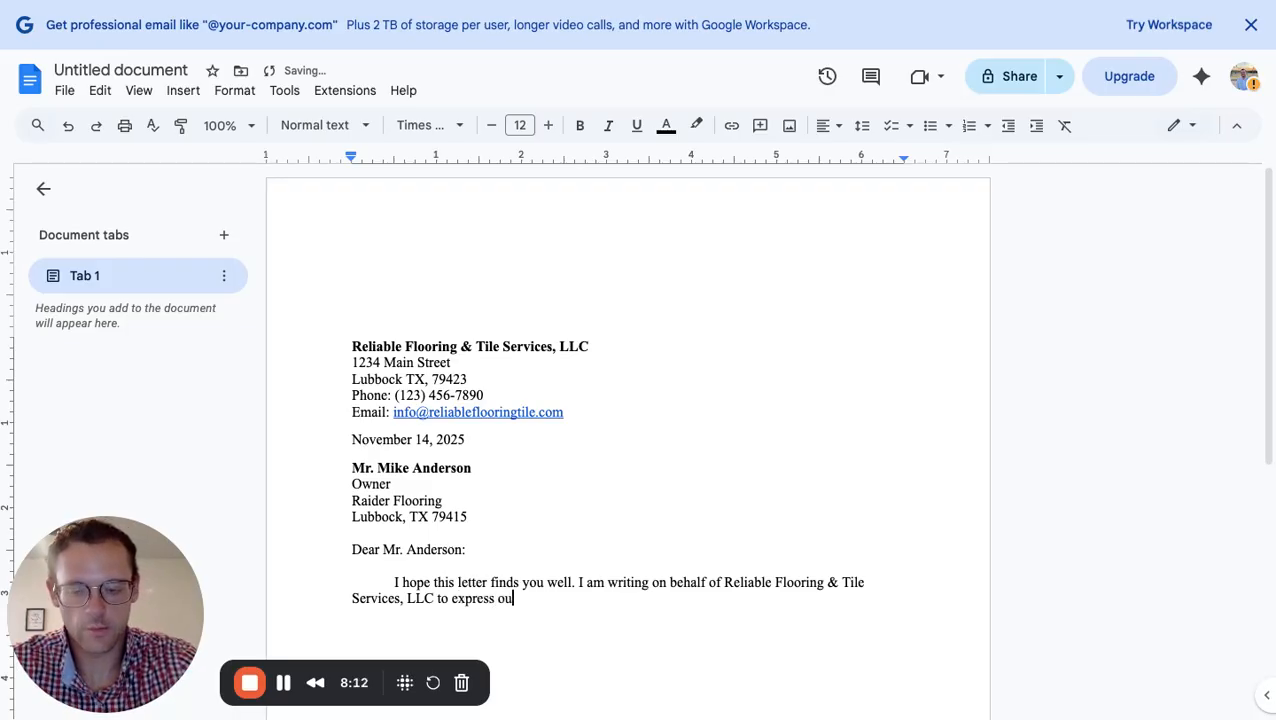
text(r interest i)
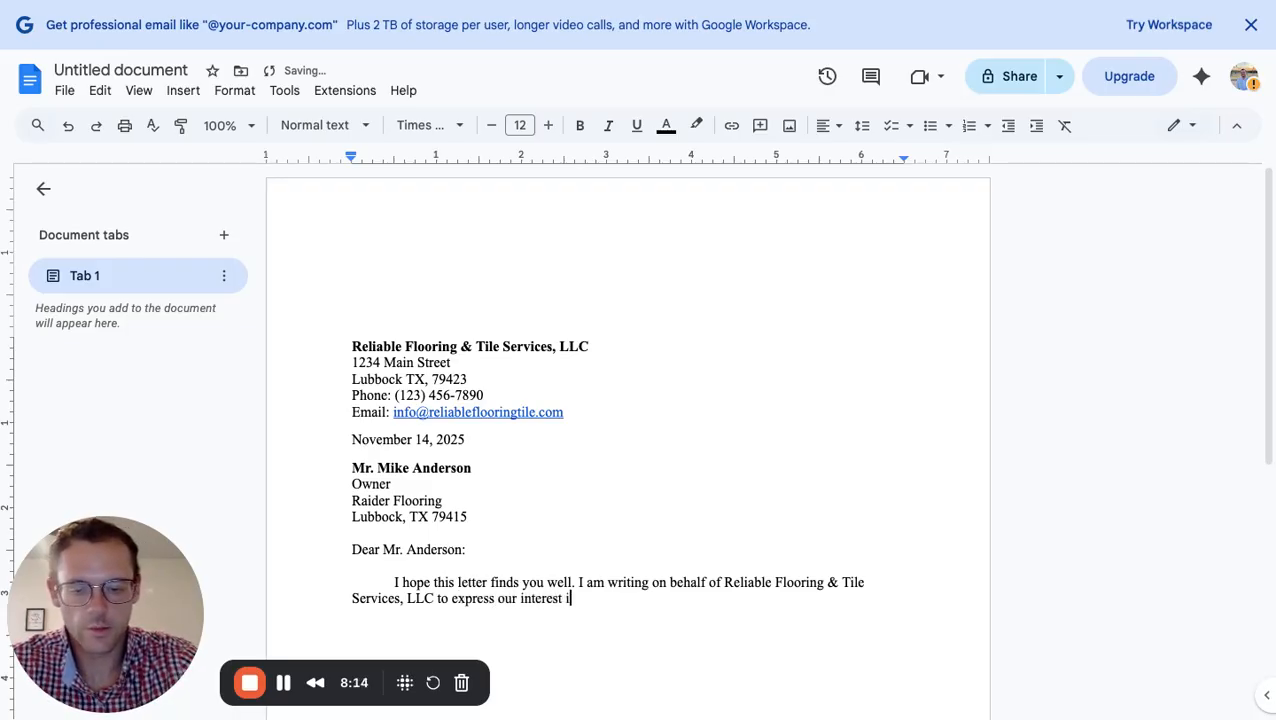
text(n partnering )
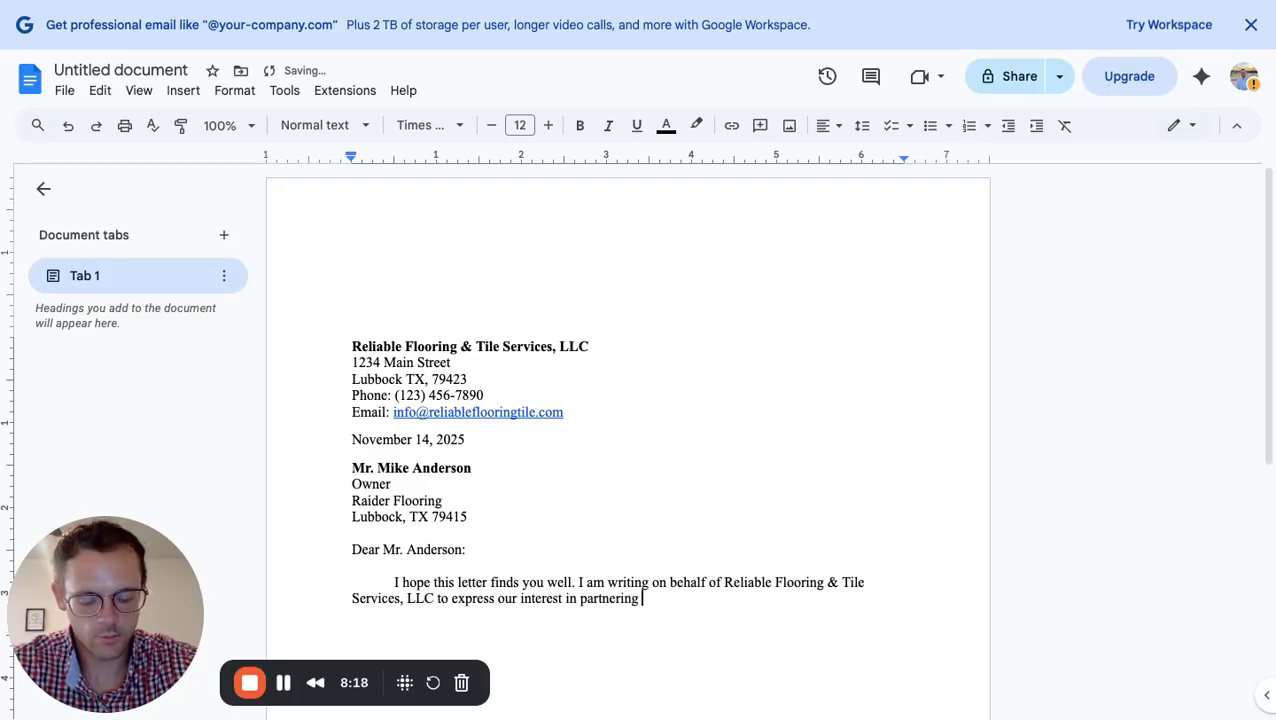
text(e)
key(BackSpace)
text(w)
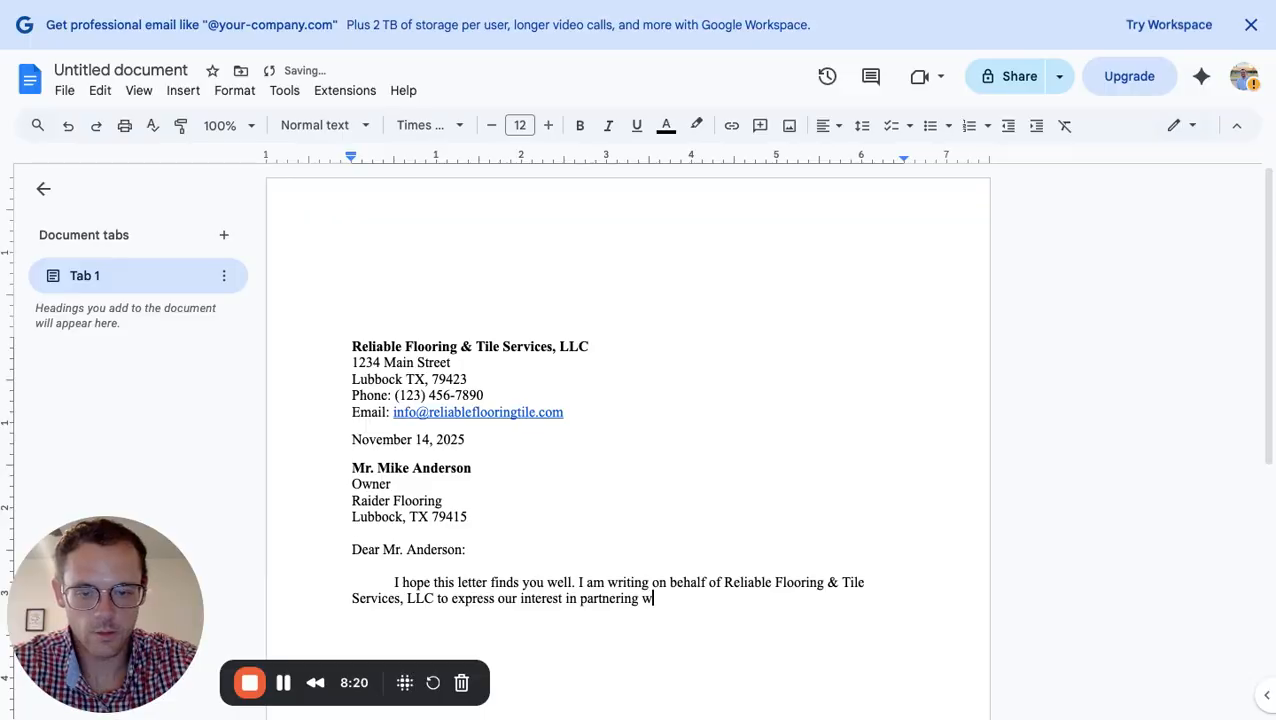
text(ith Raider Flooring)
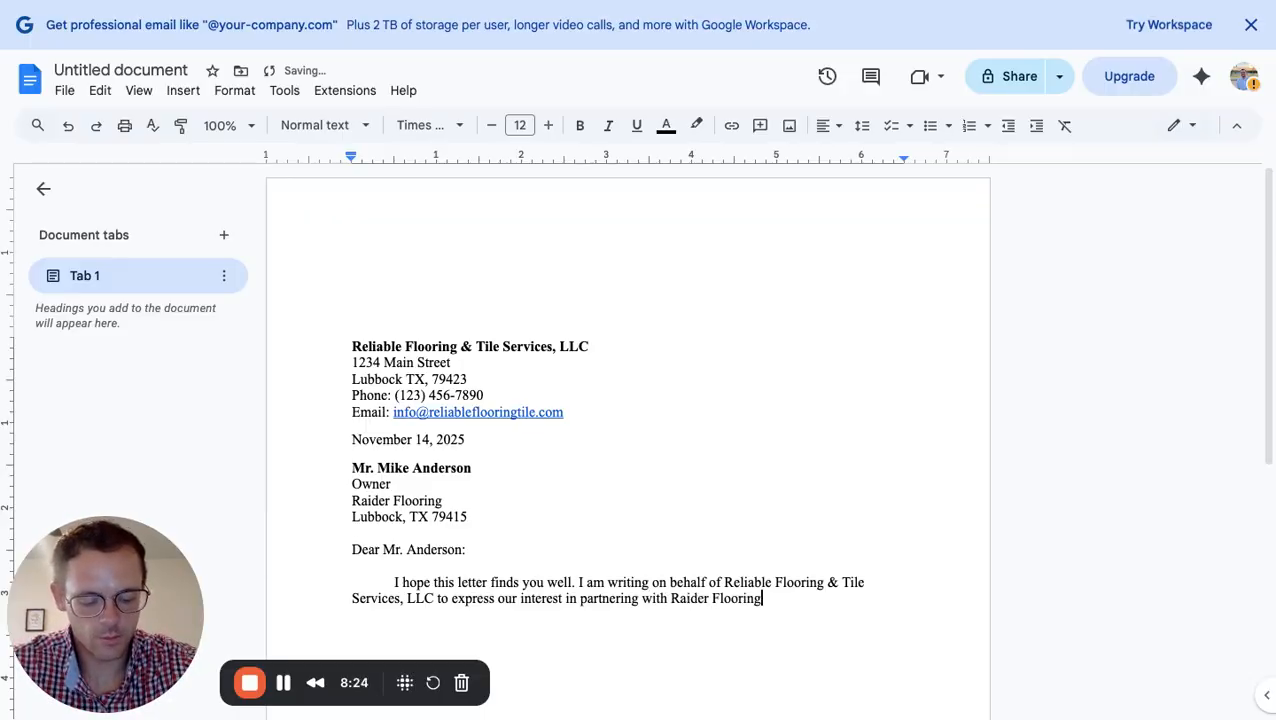
text( to provi)
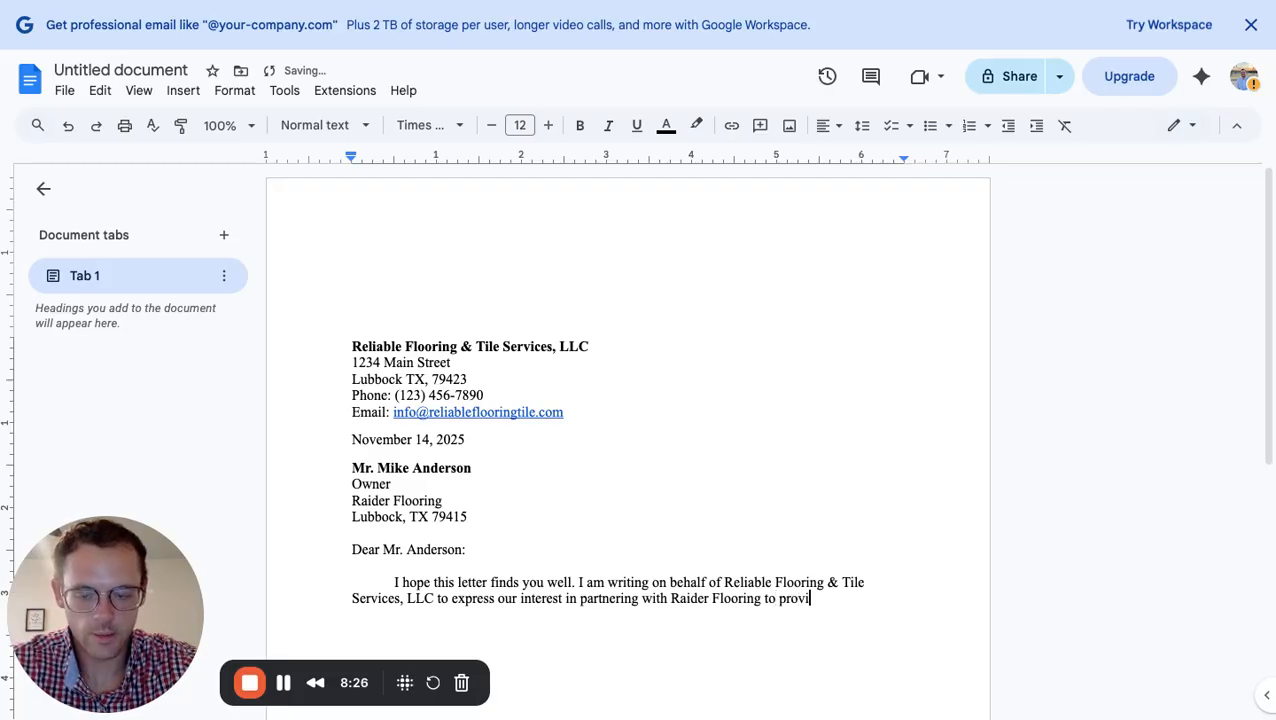
text(de high-qa)
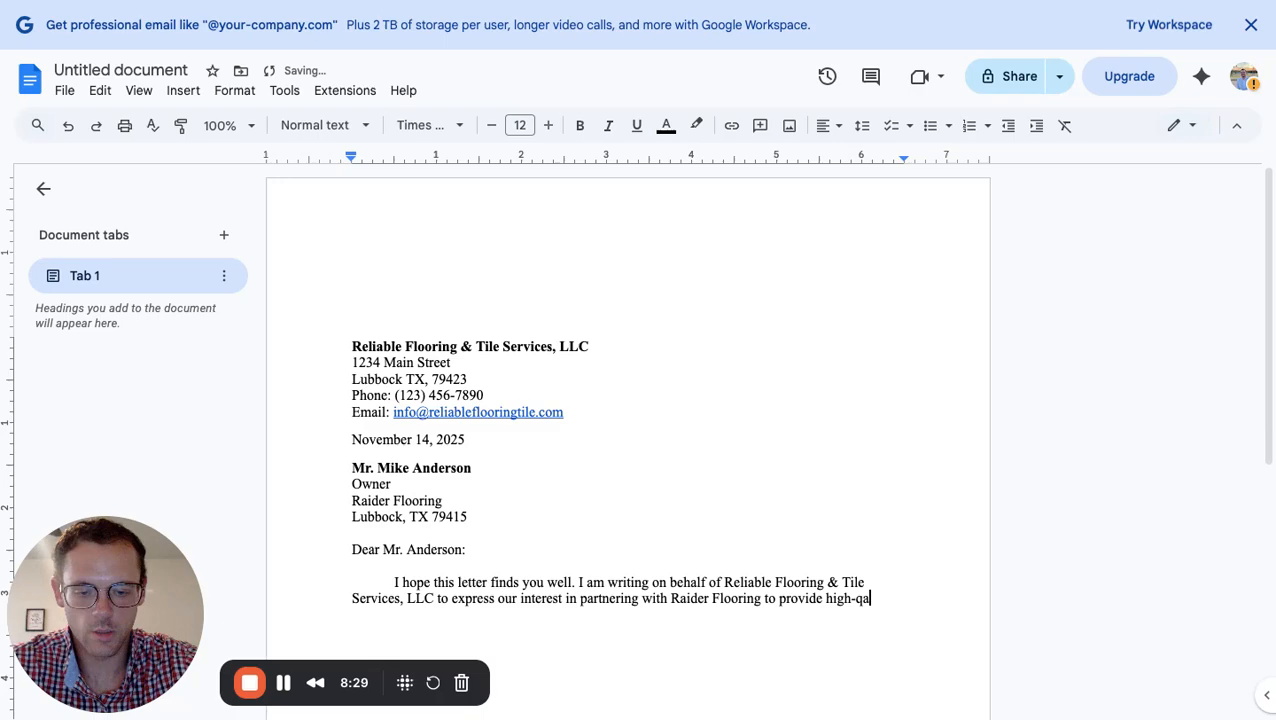
key(BackSpace)
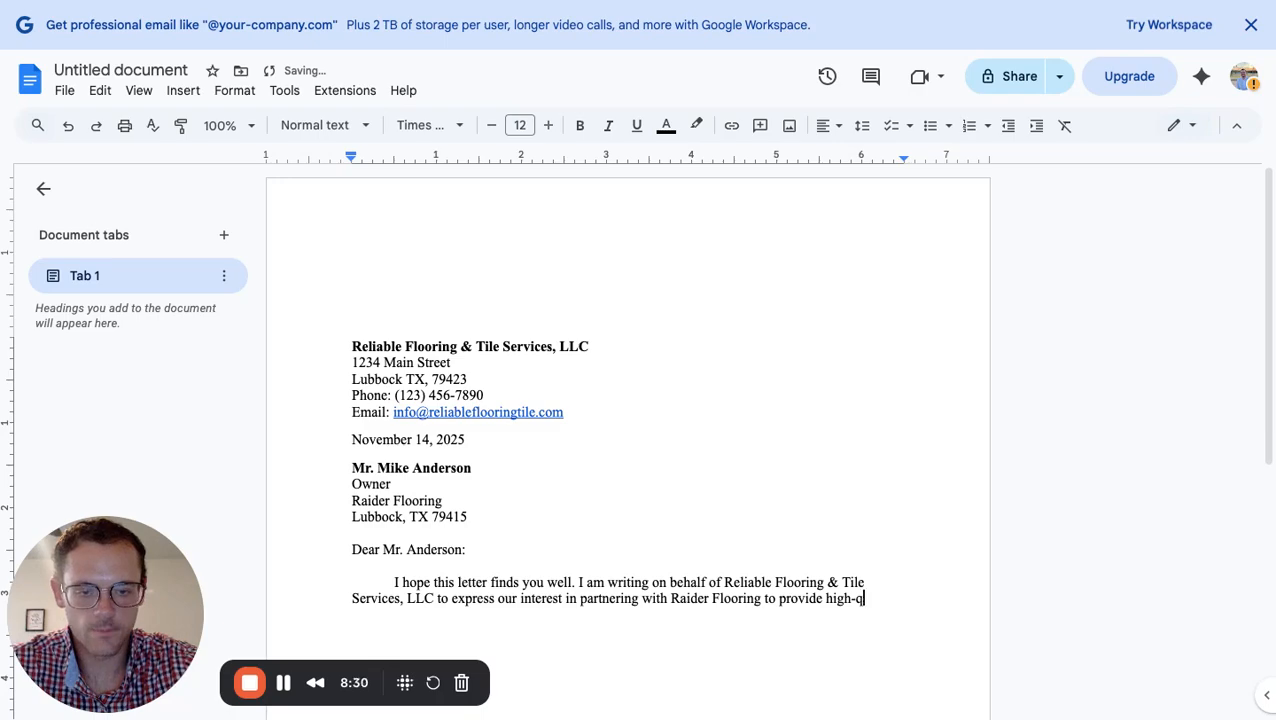
text(uality)
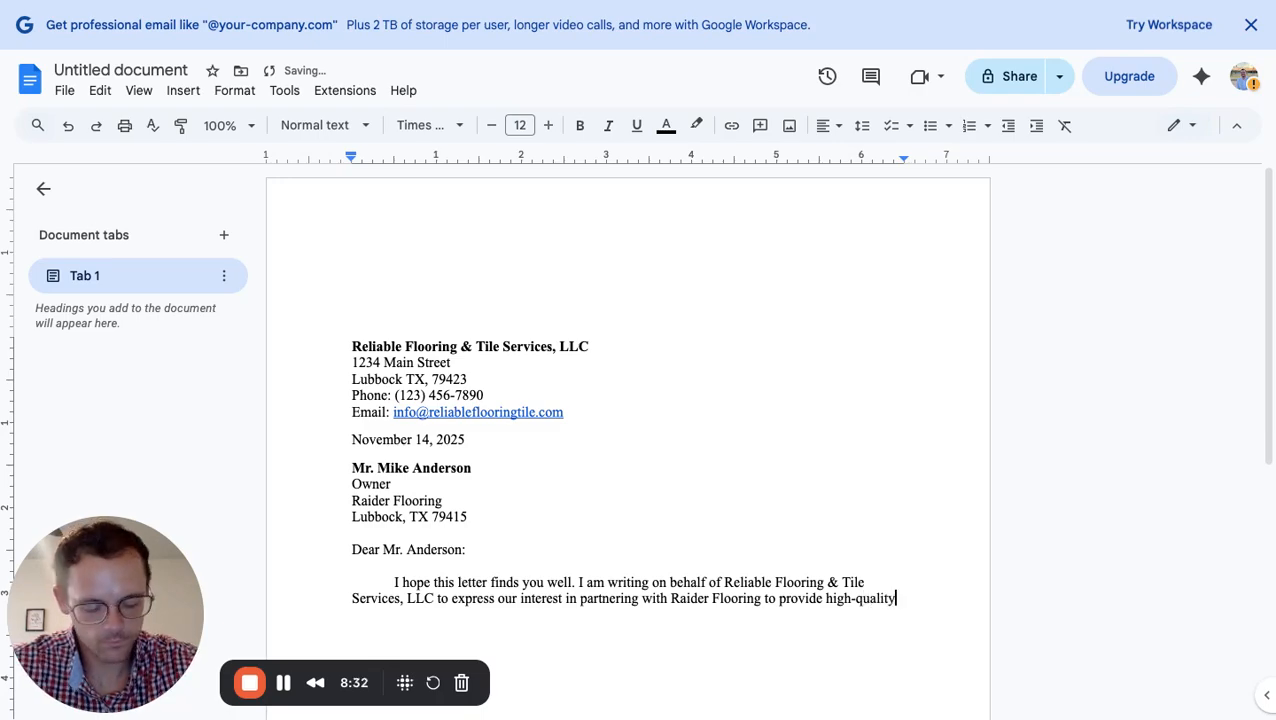
text( floor)
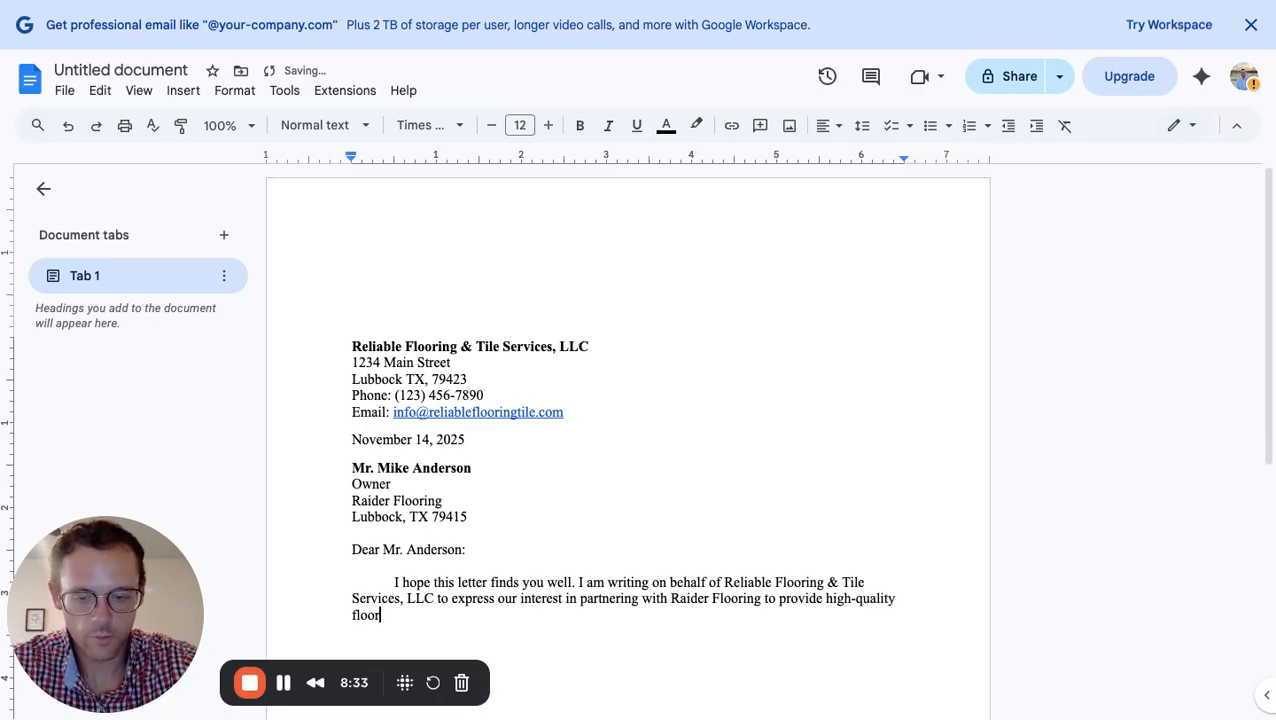
text(ing and tile)
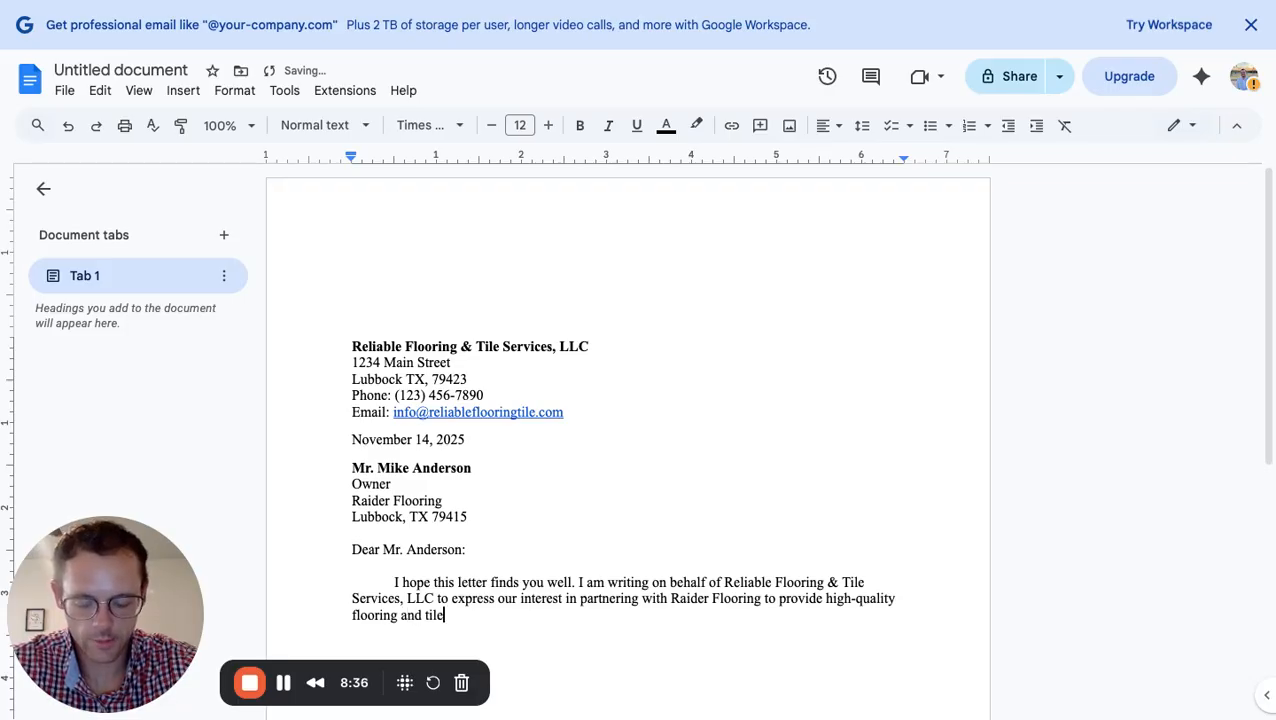
text( servi)
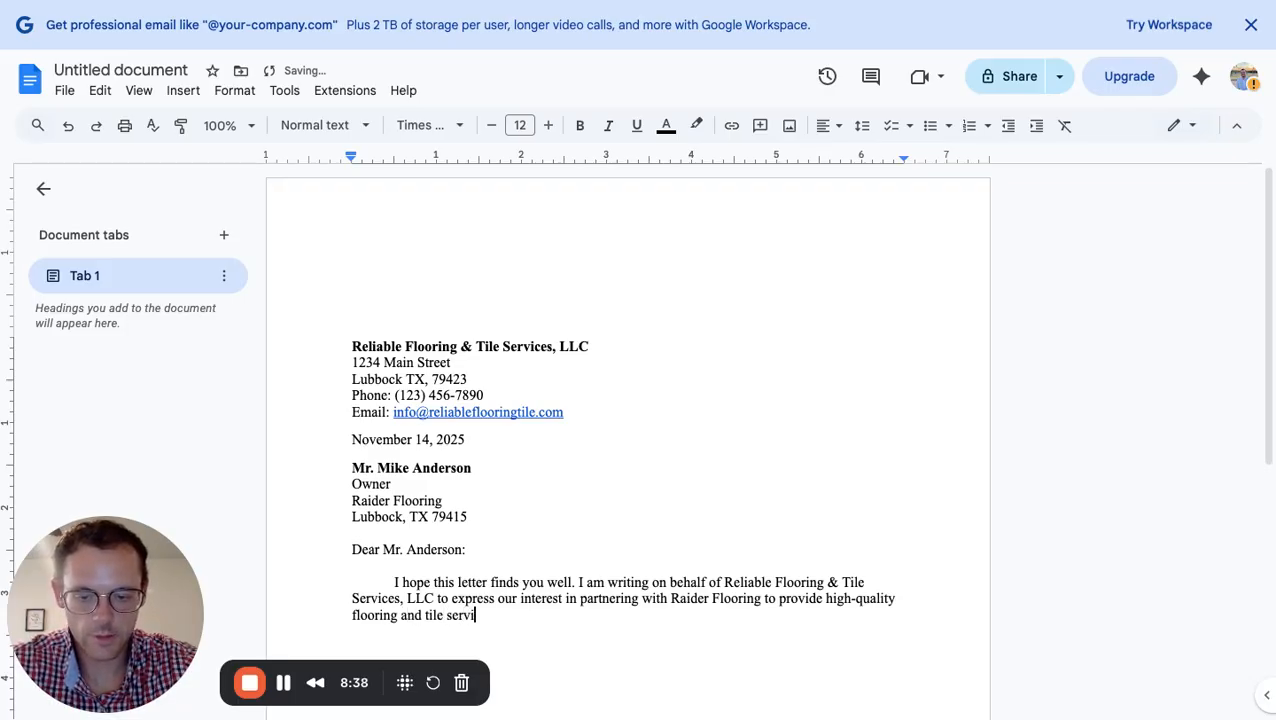
text(ces using )
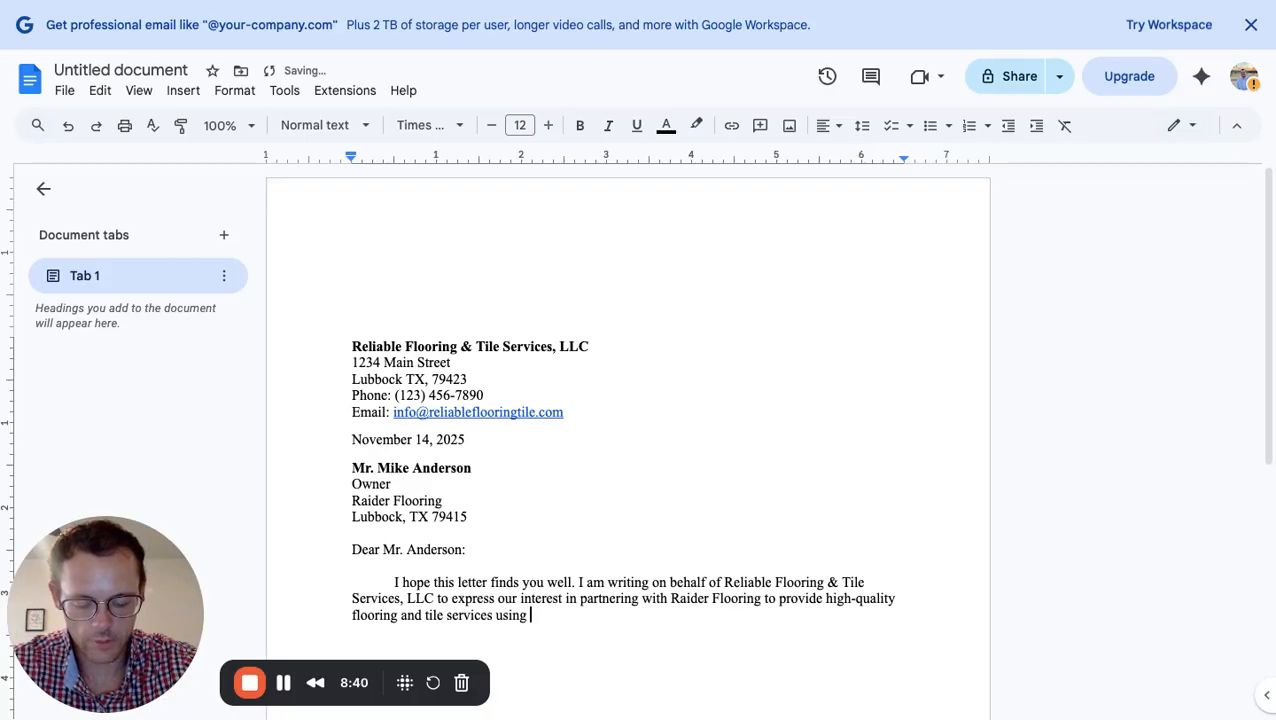
text(your mate)
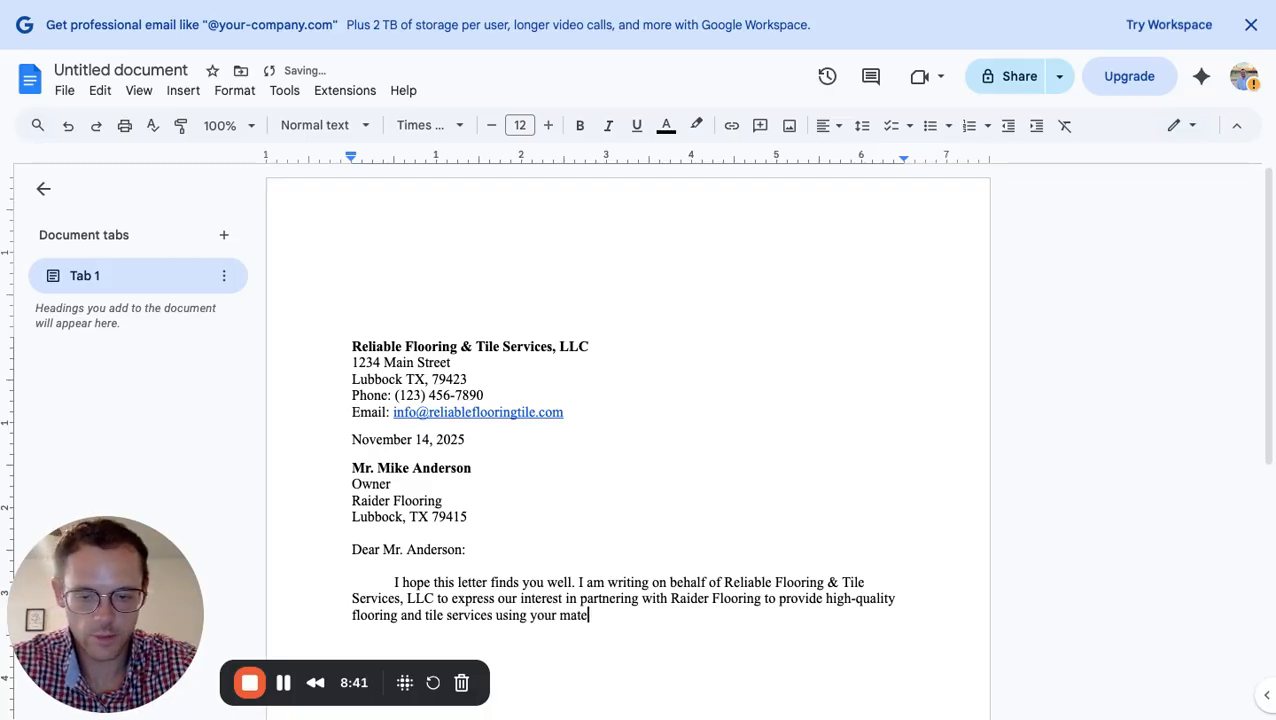
text(rials at w)
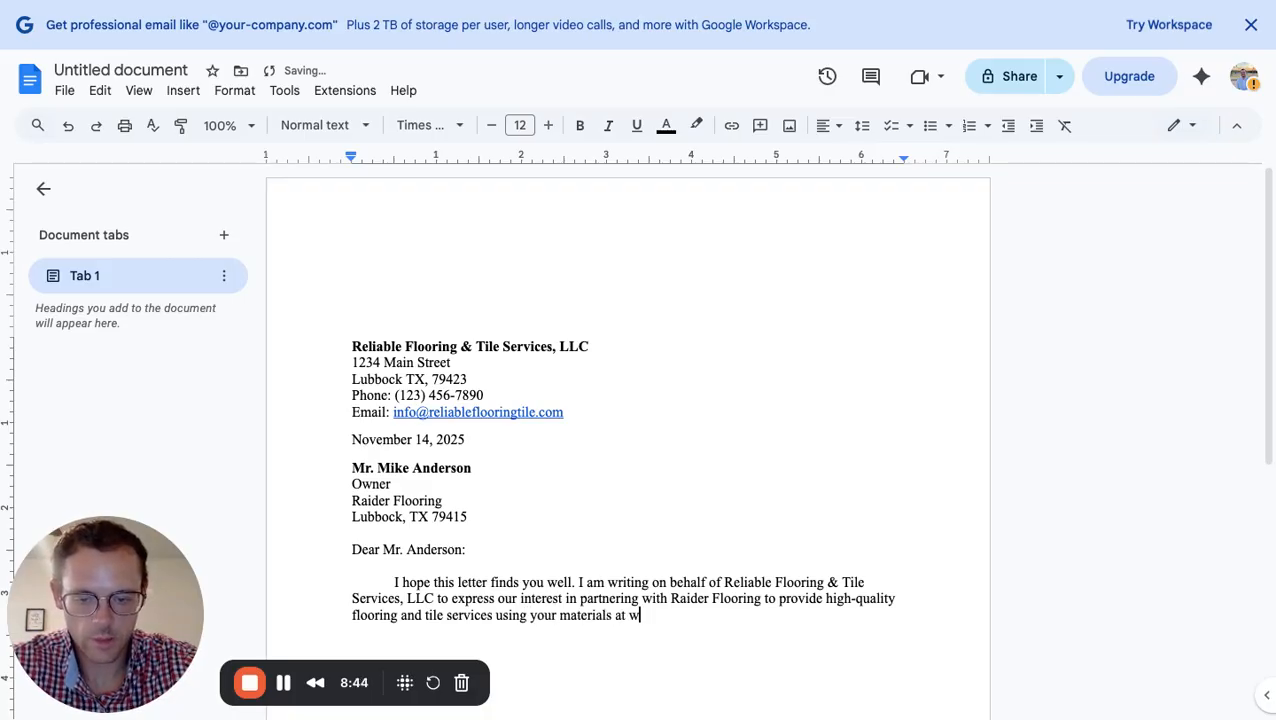
text(holesale cost)
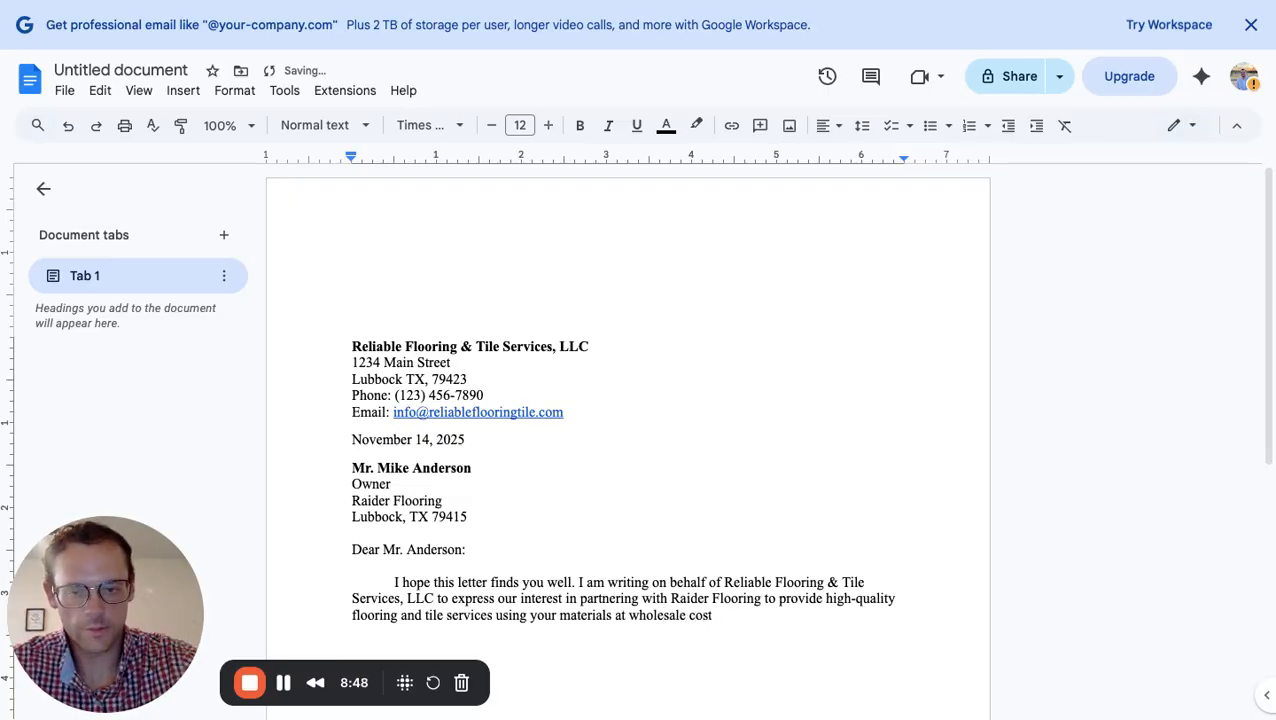
text(.)
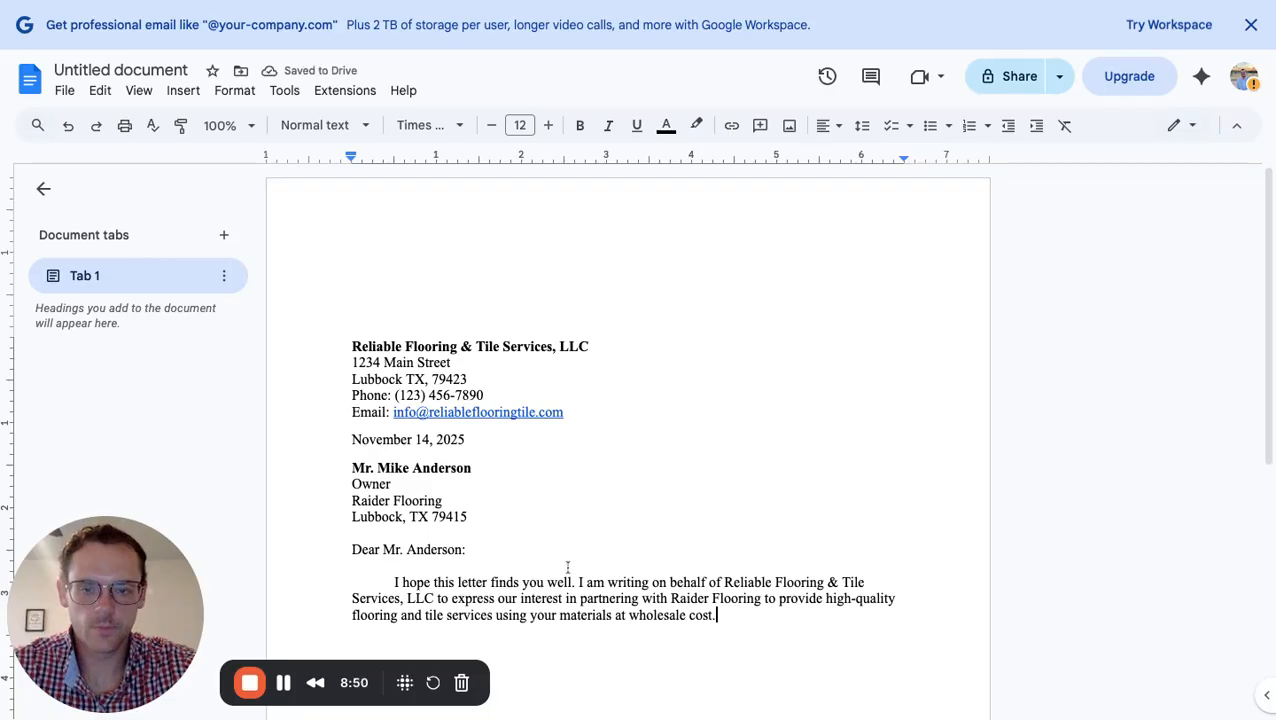
Apply 'Add space after paragraph' to the first body paragraph and begin a new paragraph below it
scroll(726, 484, down, 2)
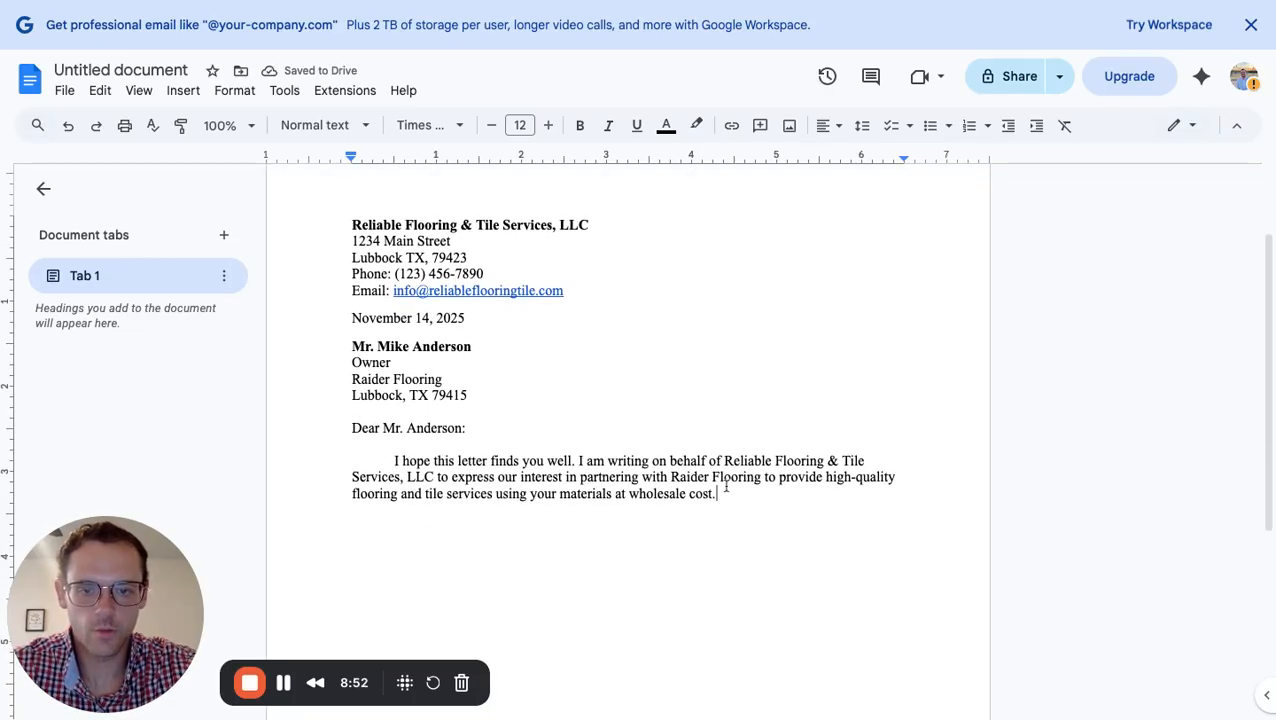
scroll(727, 487, down, 1)
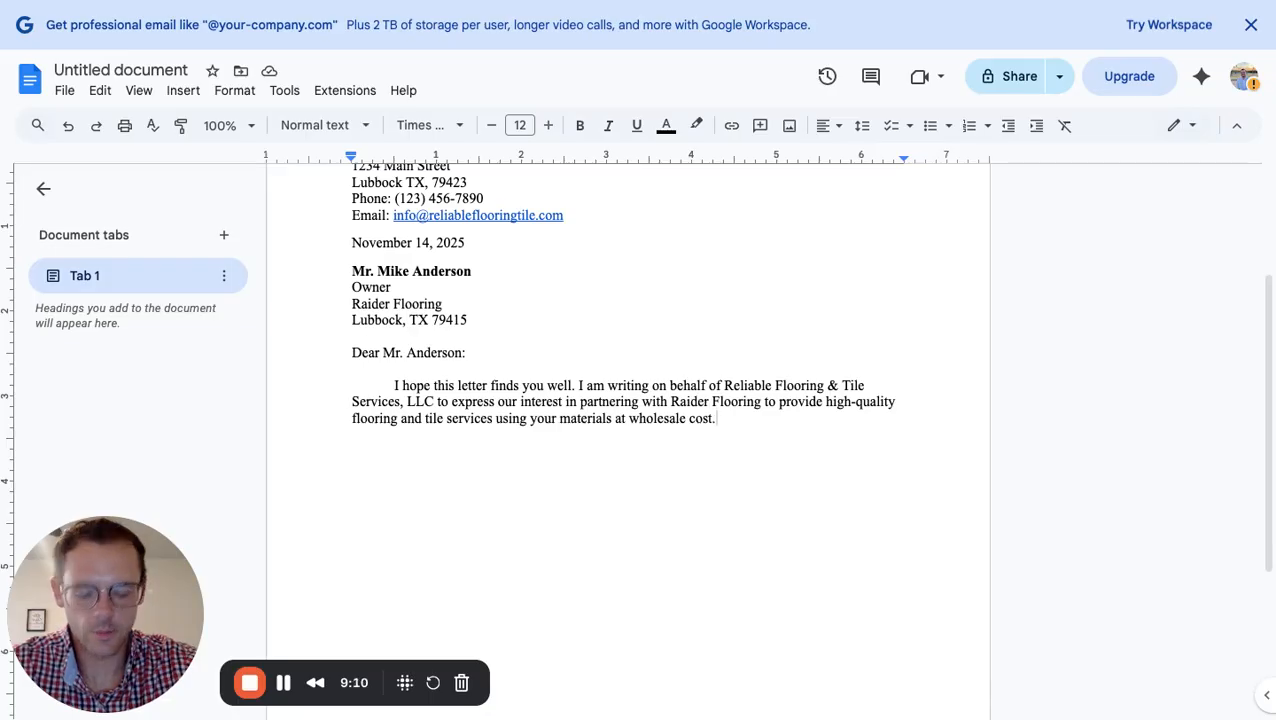
key(Return)
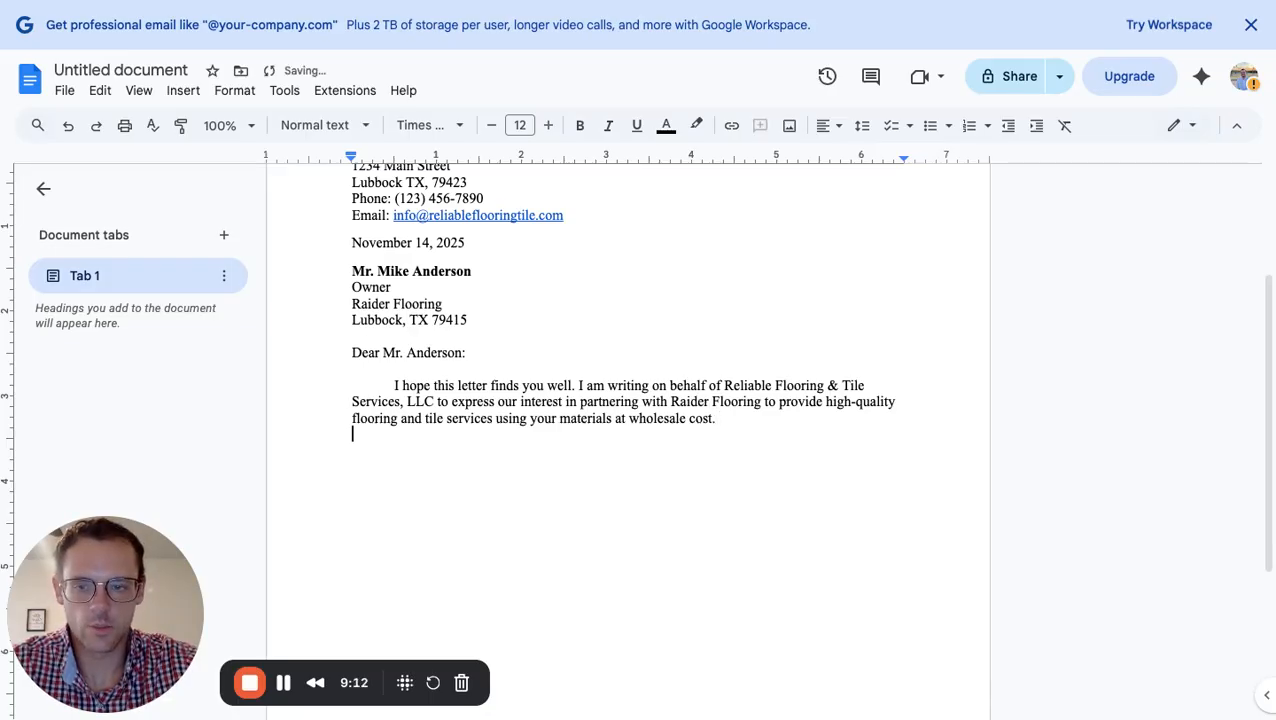
click(735, 419)
click(862, 127)
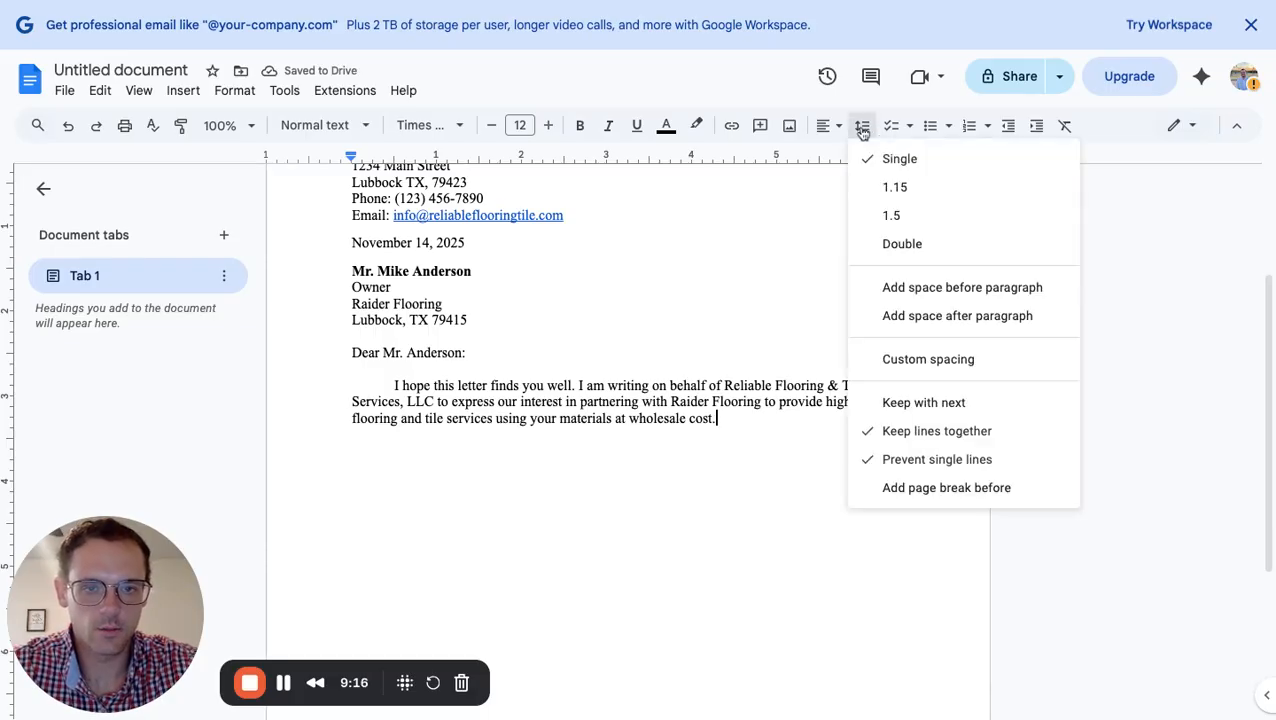
click(951, 328)
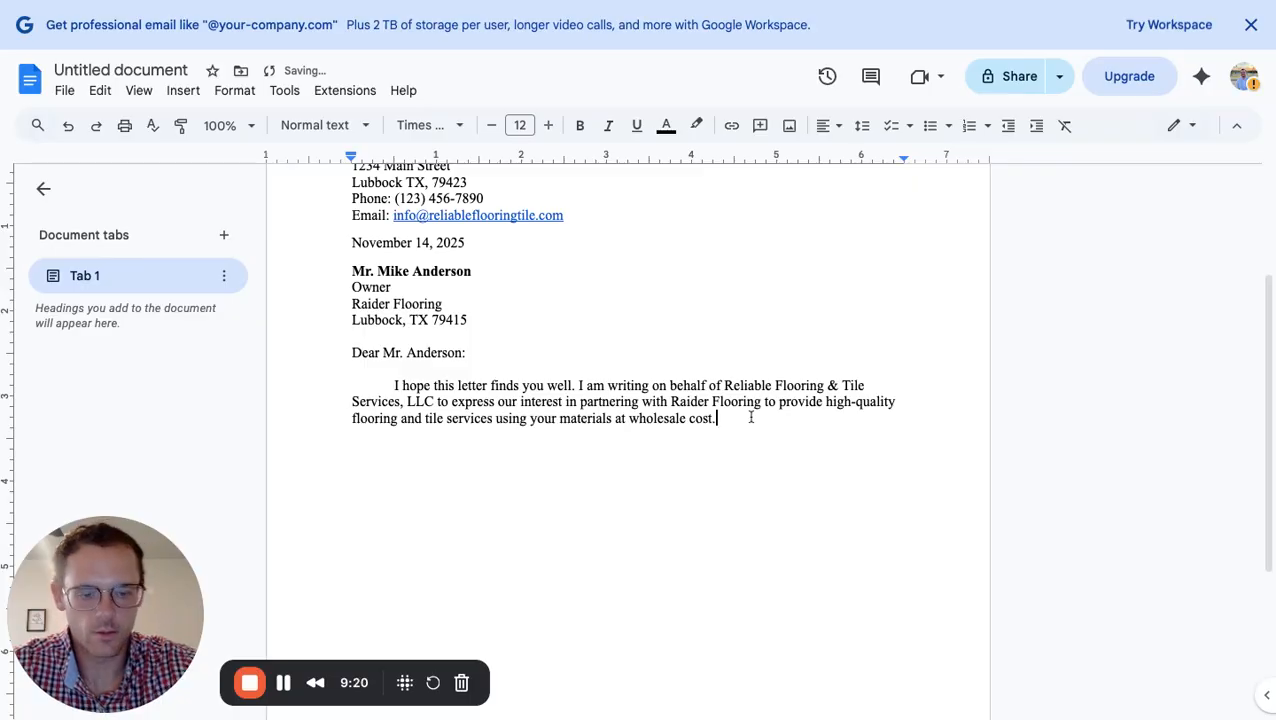
key(Return)
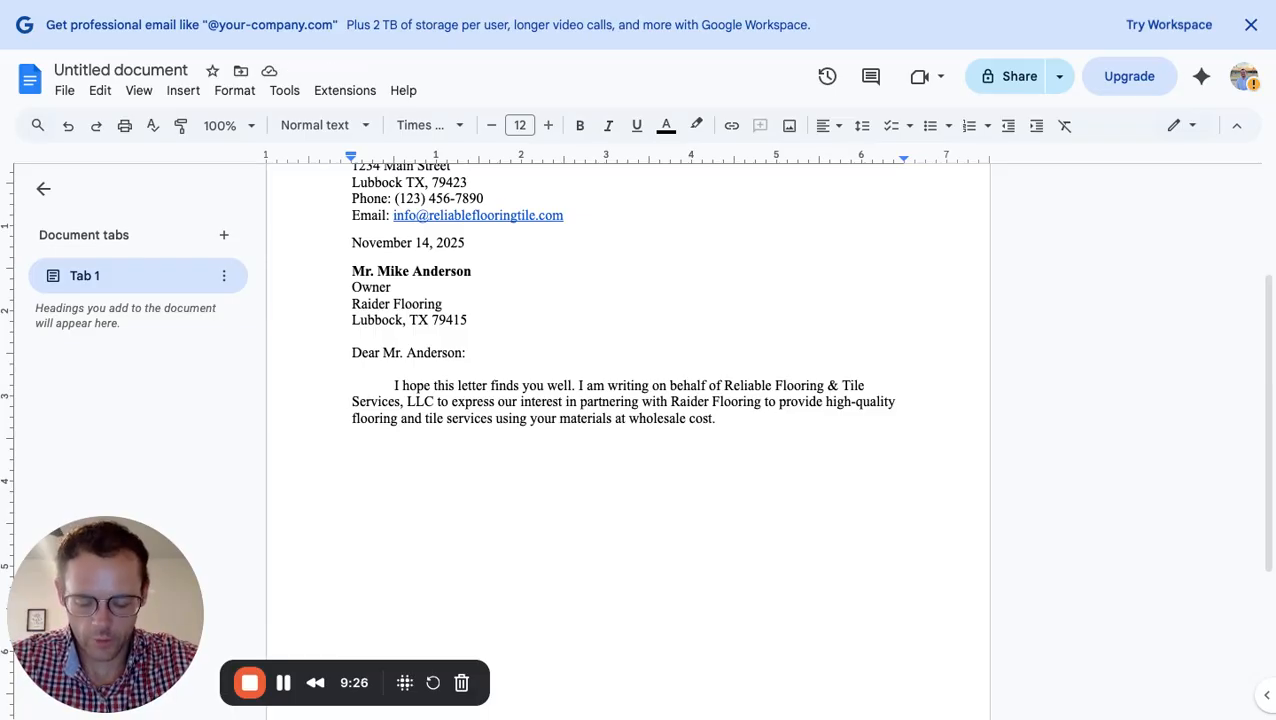
Type 'We understand that Raider Flooring prioritizes quality, affordability and cleanliness for customers during renovations.'
text(W)
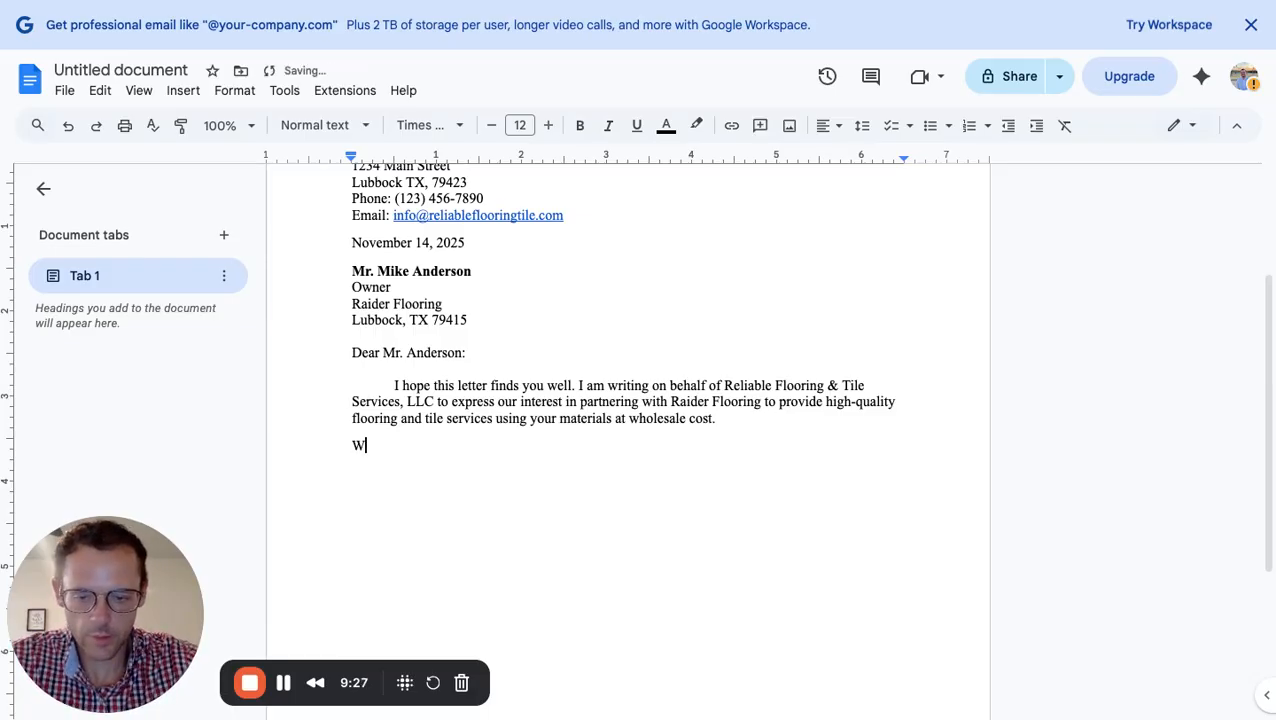
text(e understand )
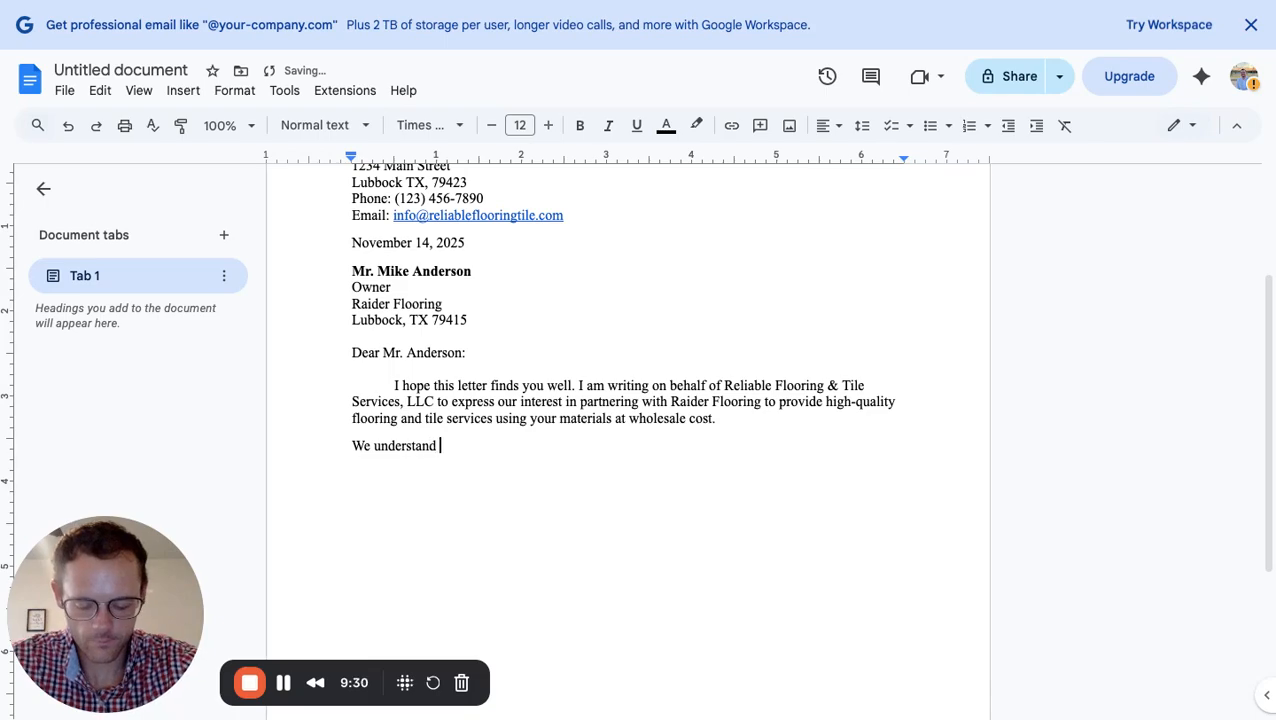
text(that Raider)
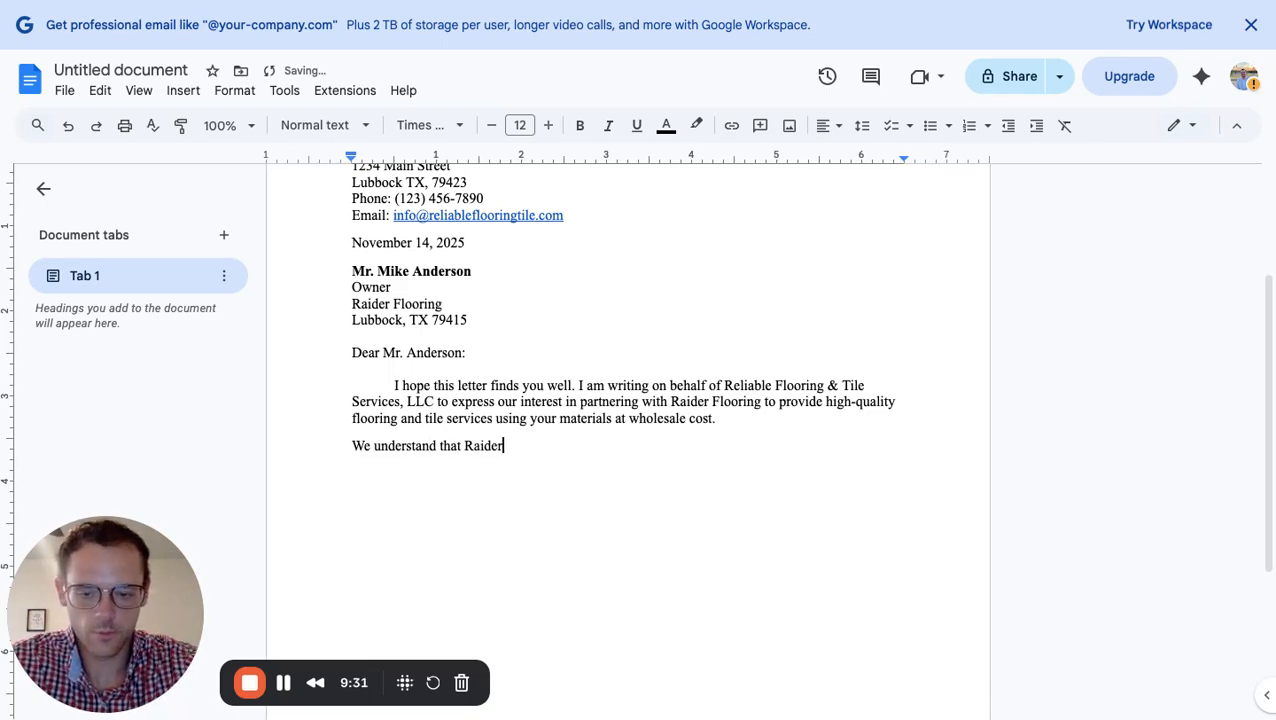
text( floor)
key(BackSpace)
key(BackSpace)
key(BackSpace)
key(BackSpace)
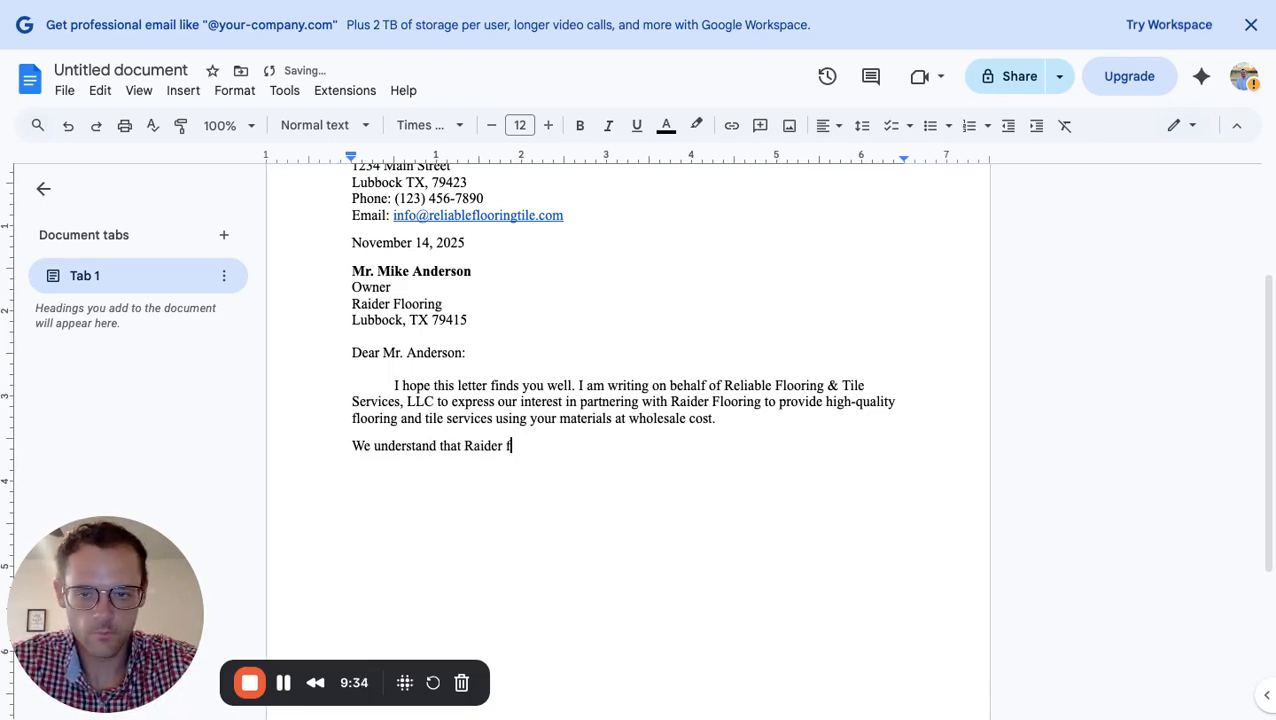
key(BackSpace)
text(Flooring)
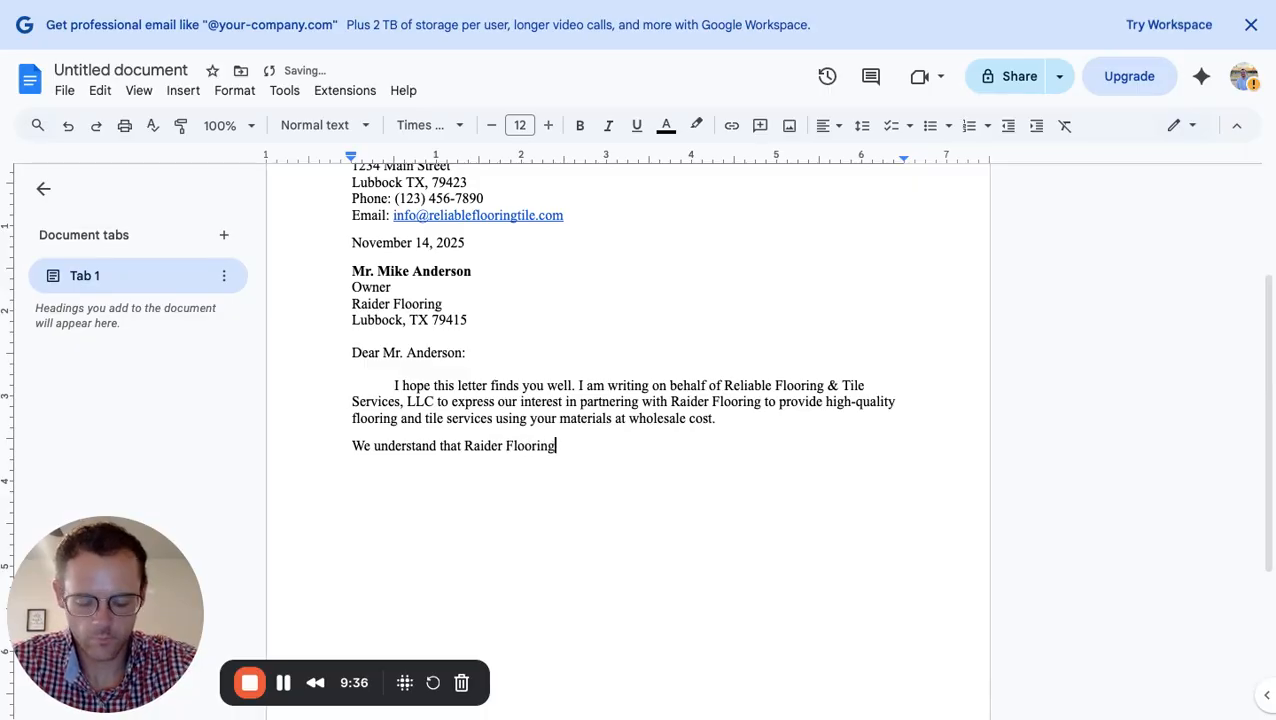
text( pri)
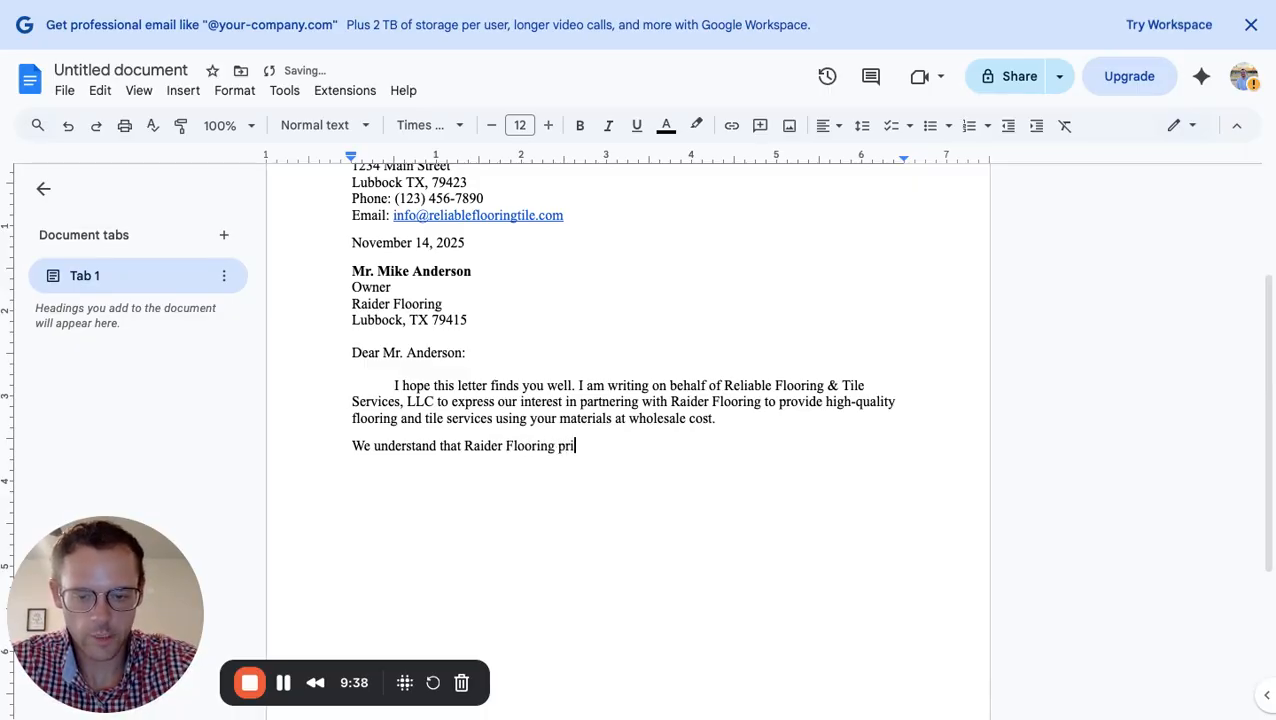
text(oritizes )
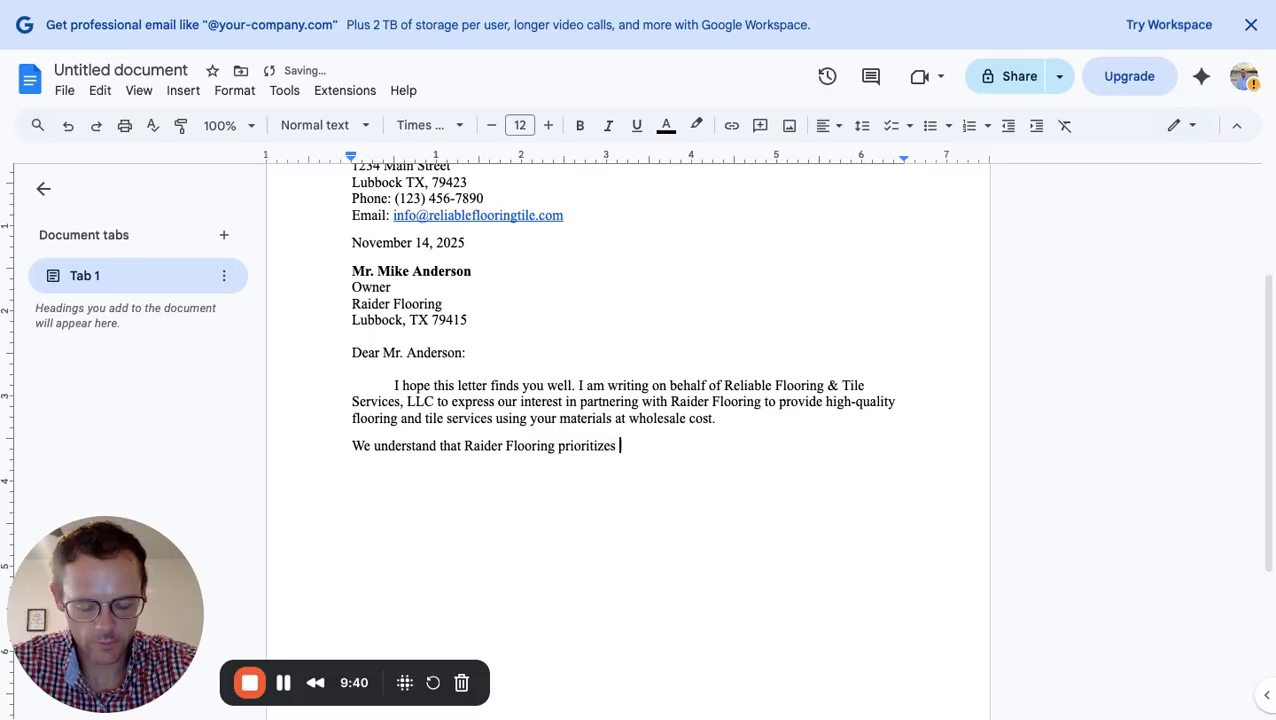
text(quality)
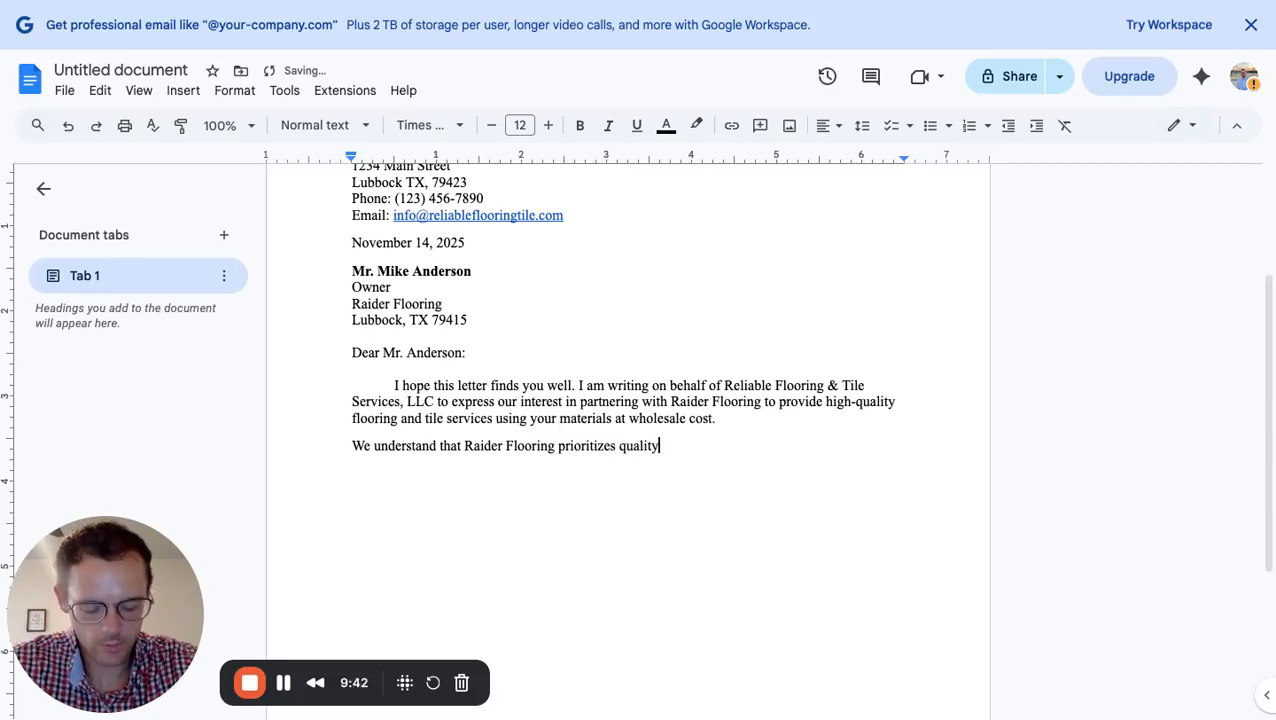
text(, affor)
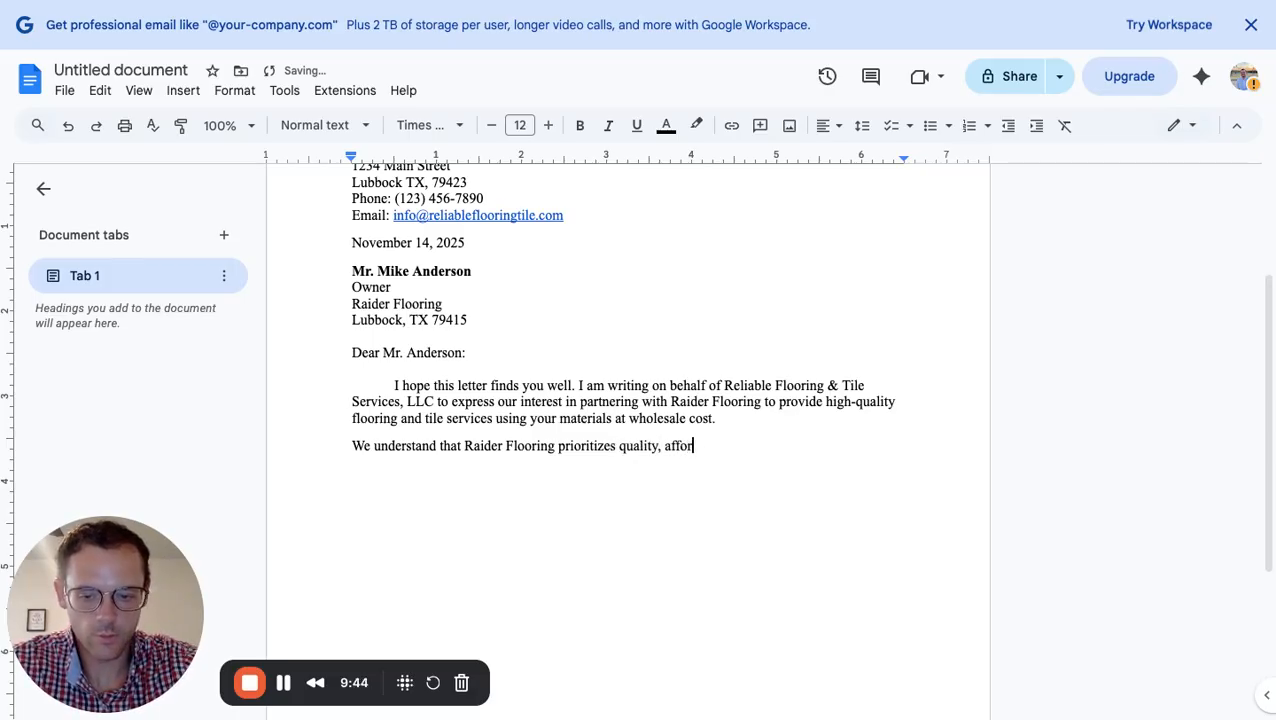
text(dabilty)
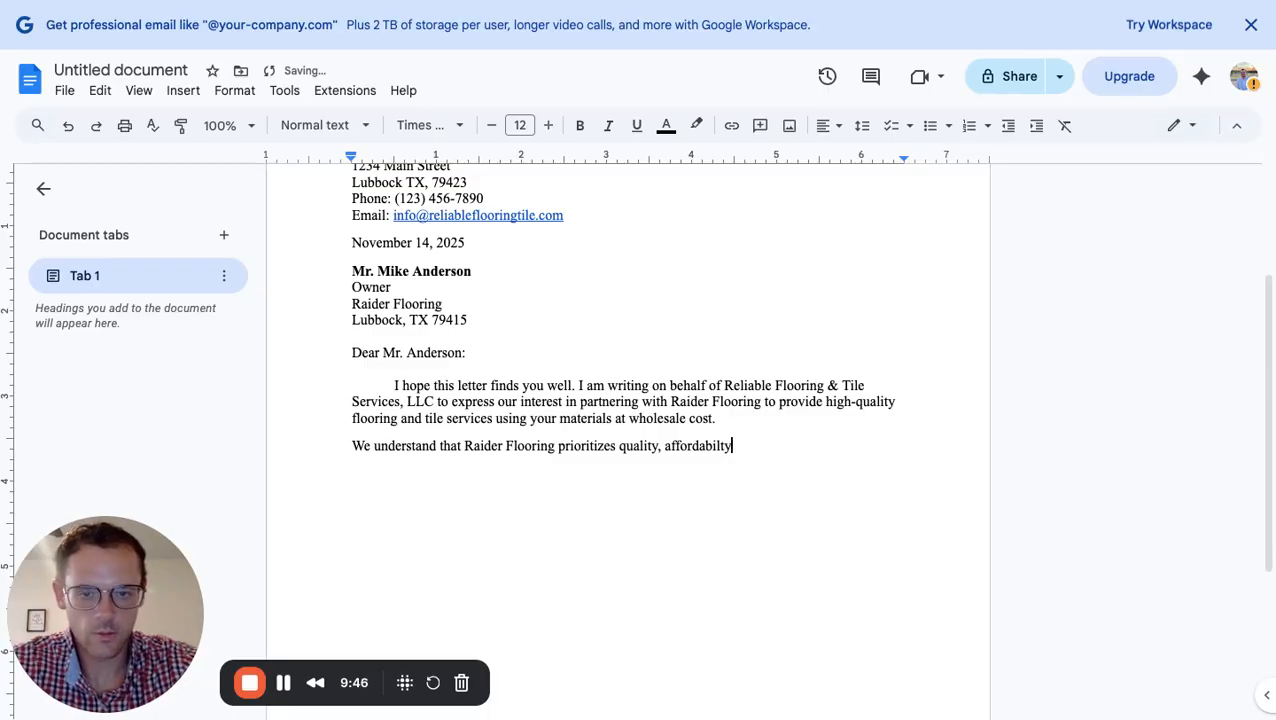
key(BackSpace)
key(BackSpace)
text(ity )
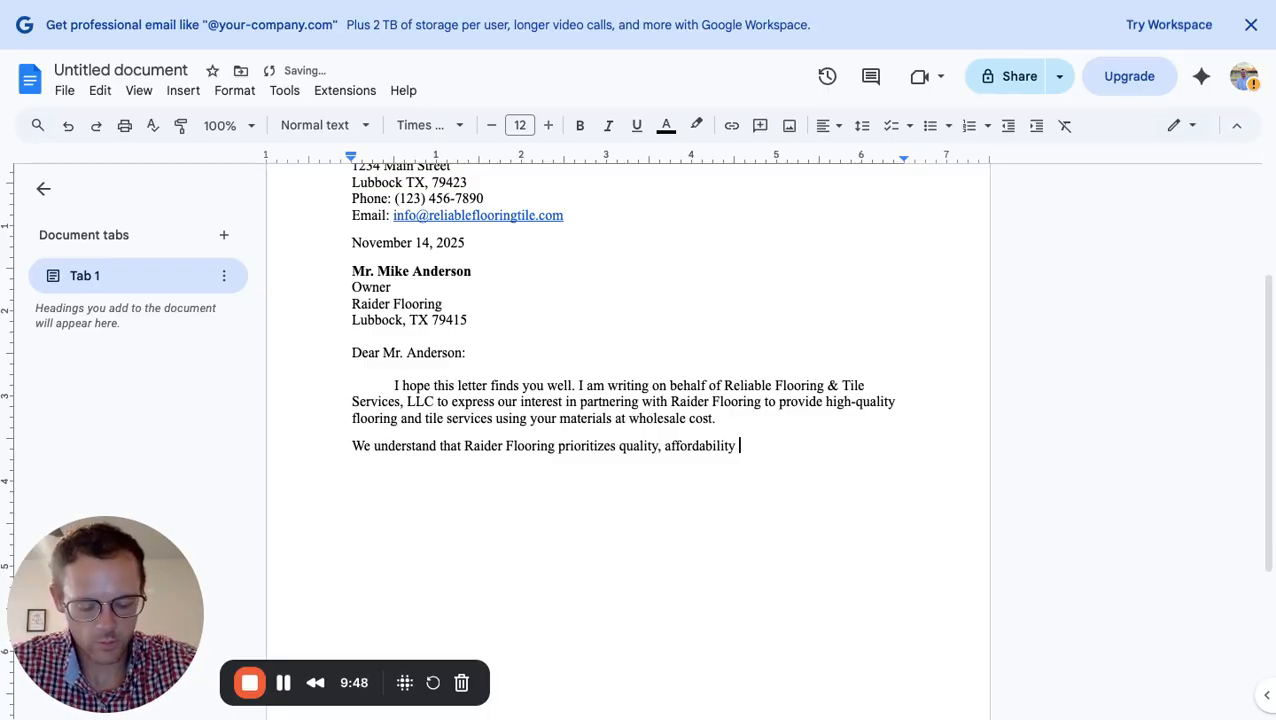
text(and clean)
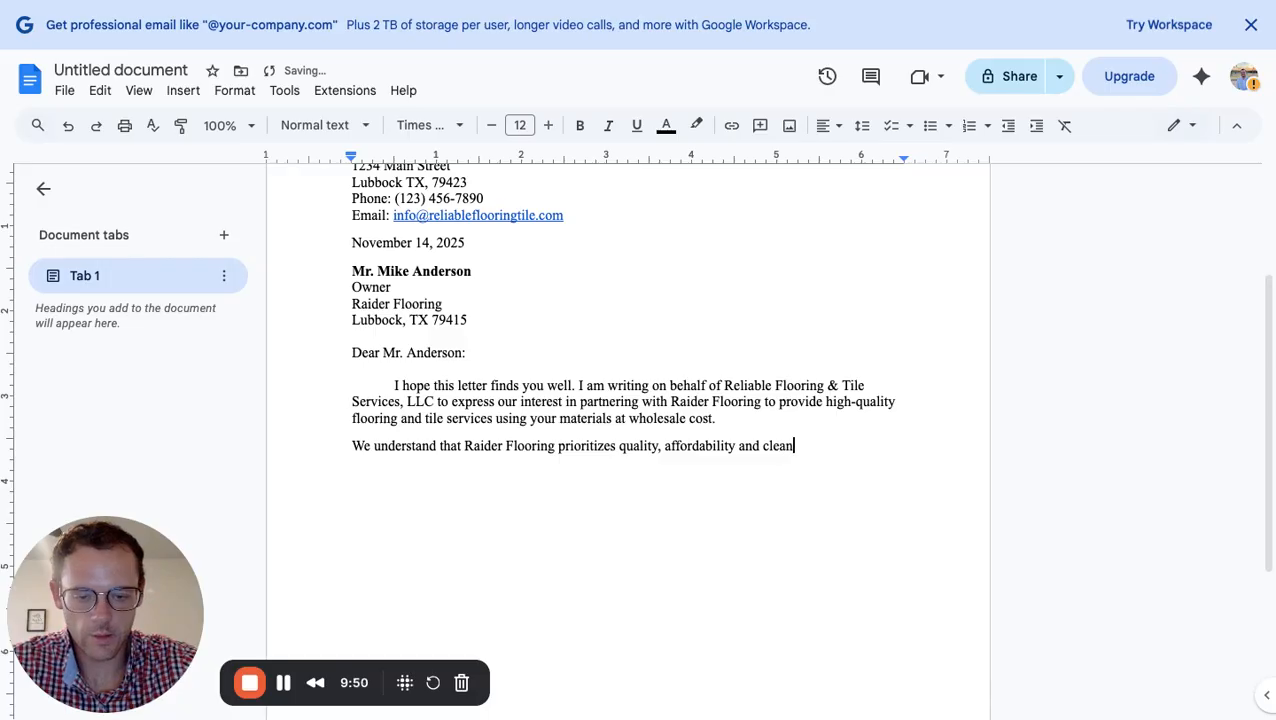
text(liness)
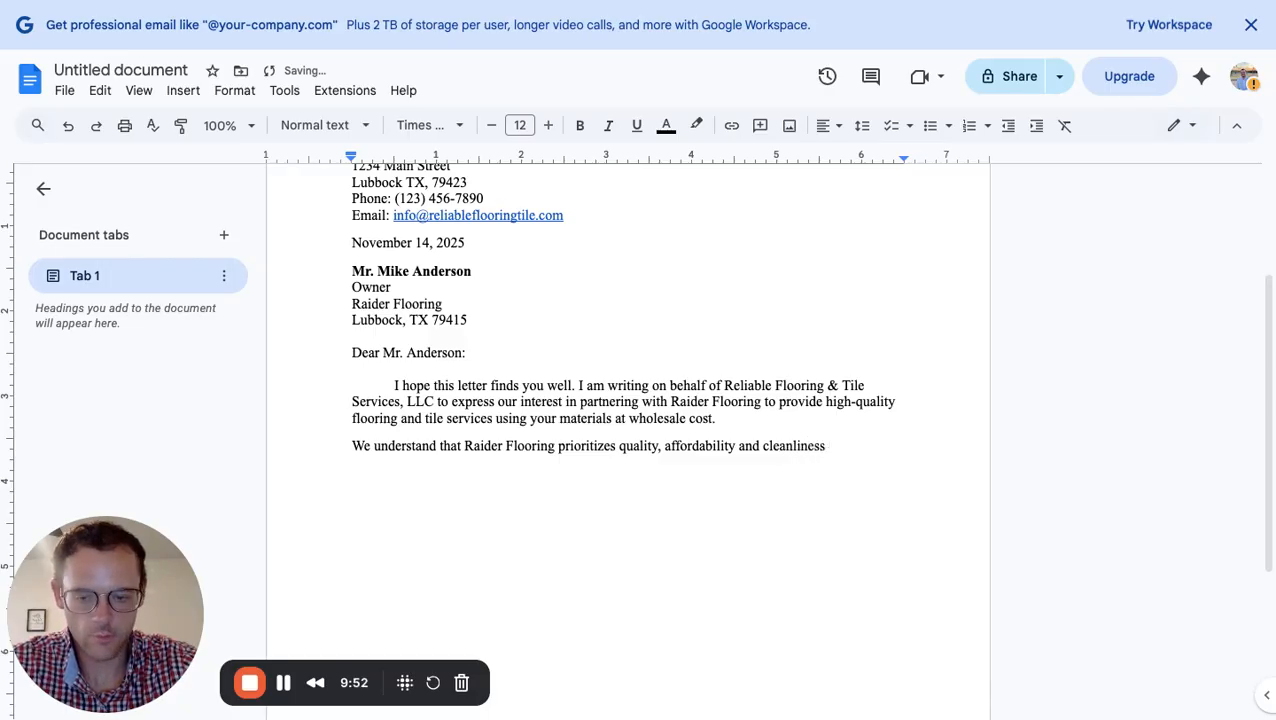
text( for customers)
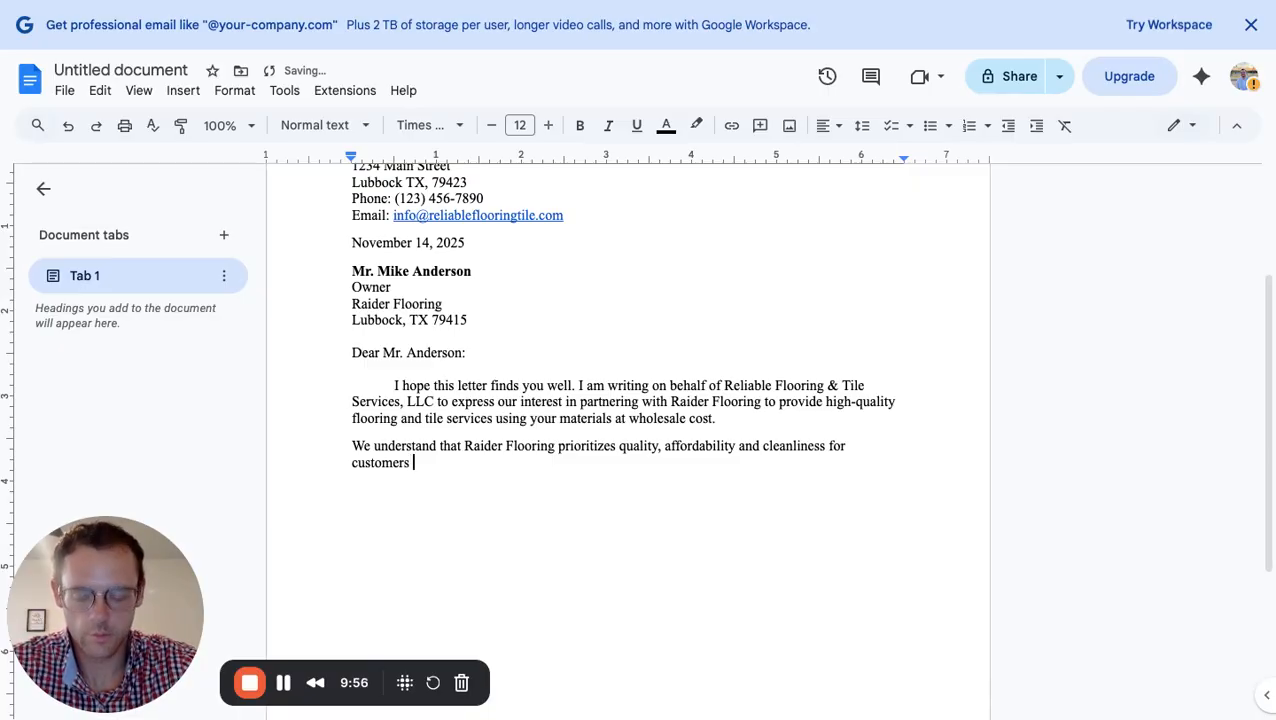
text( during re)
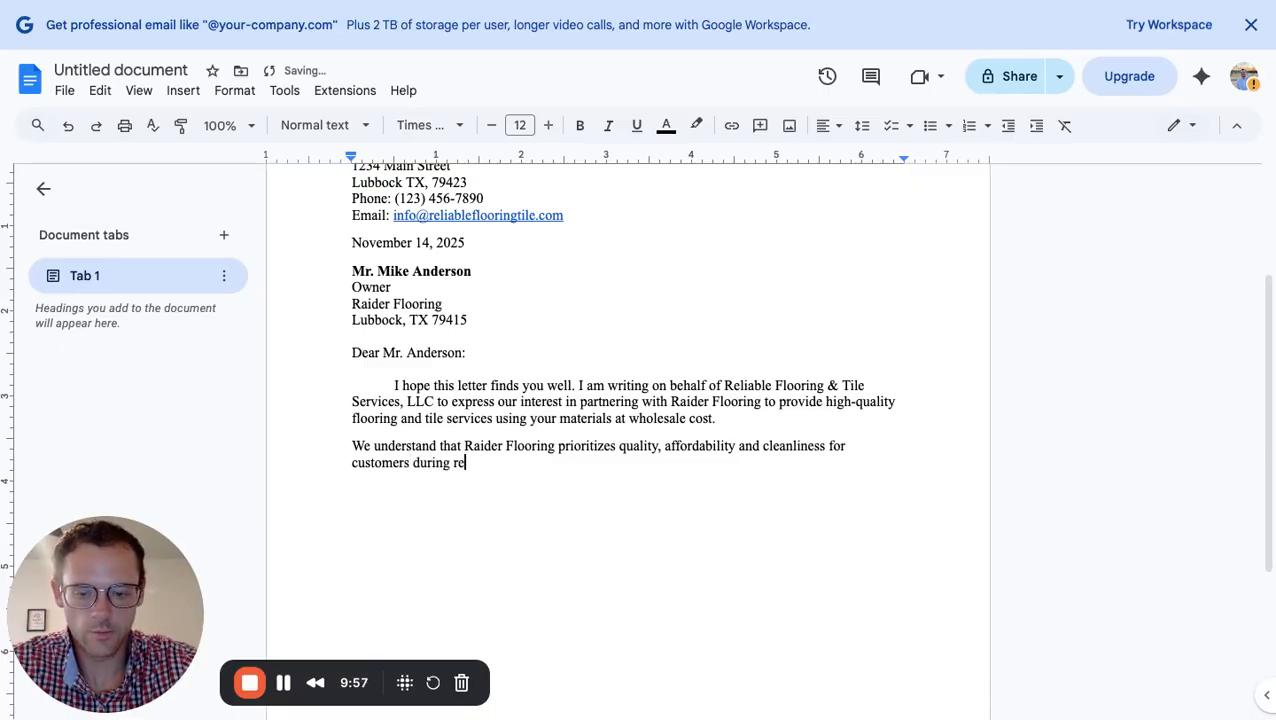
text(novations)
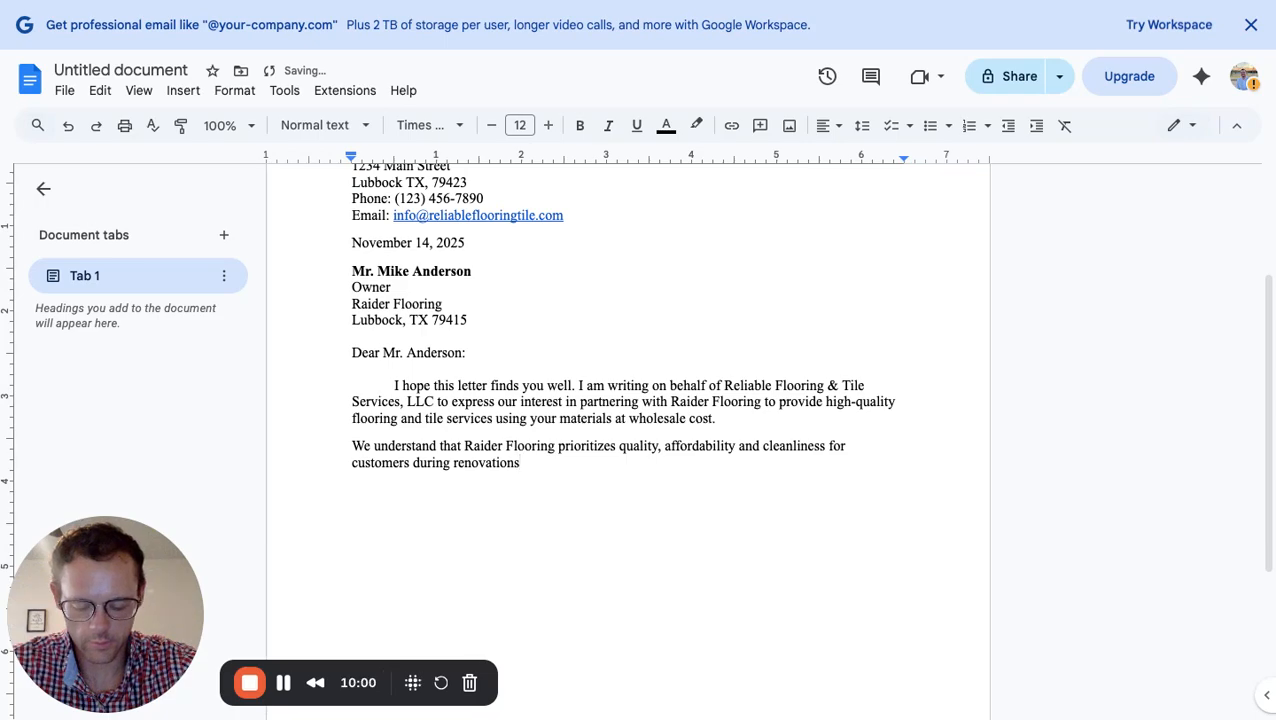
text(. )
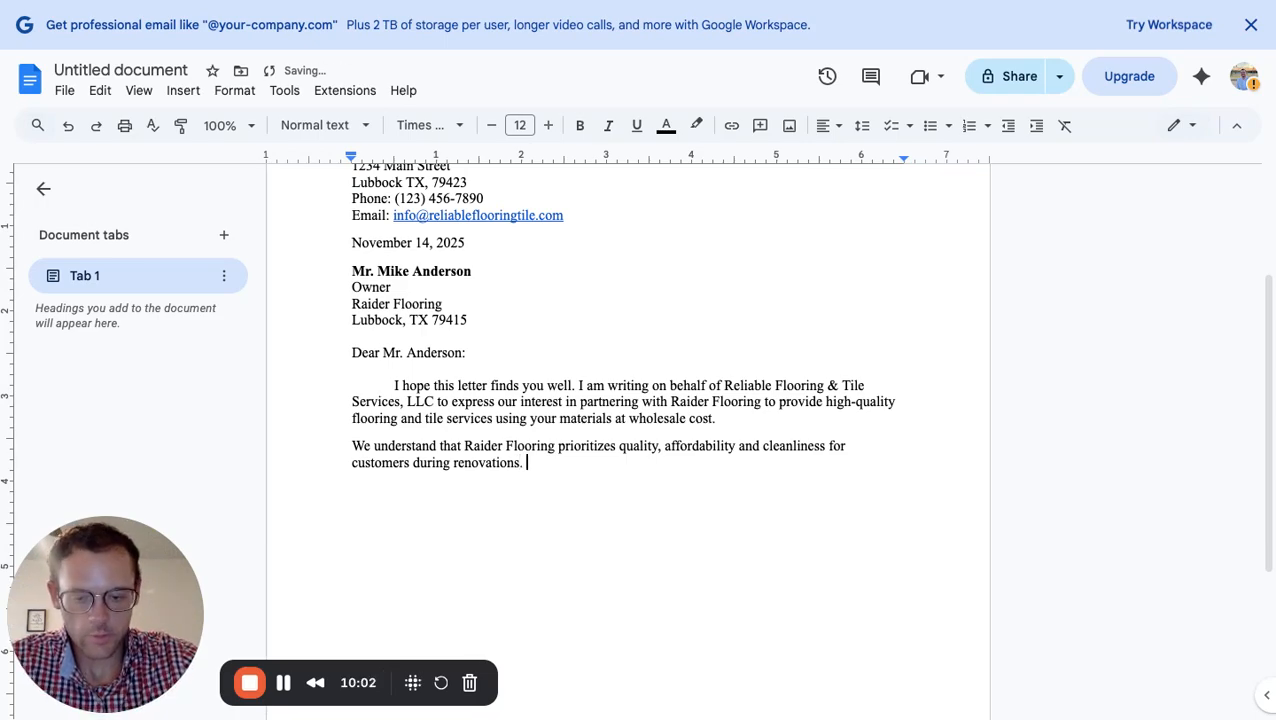
text(To)
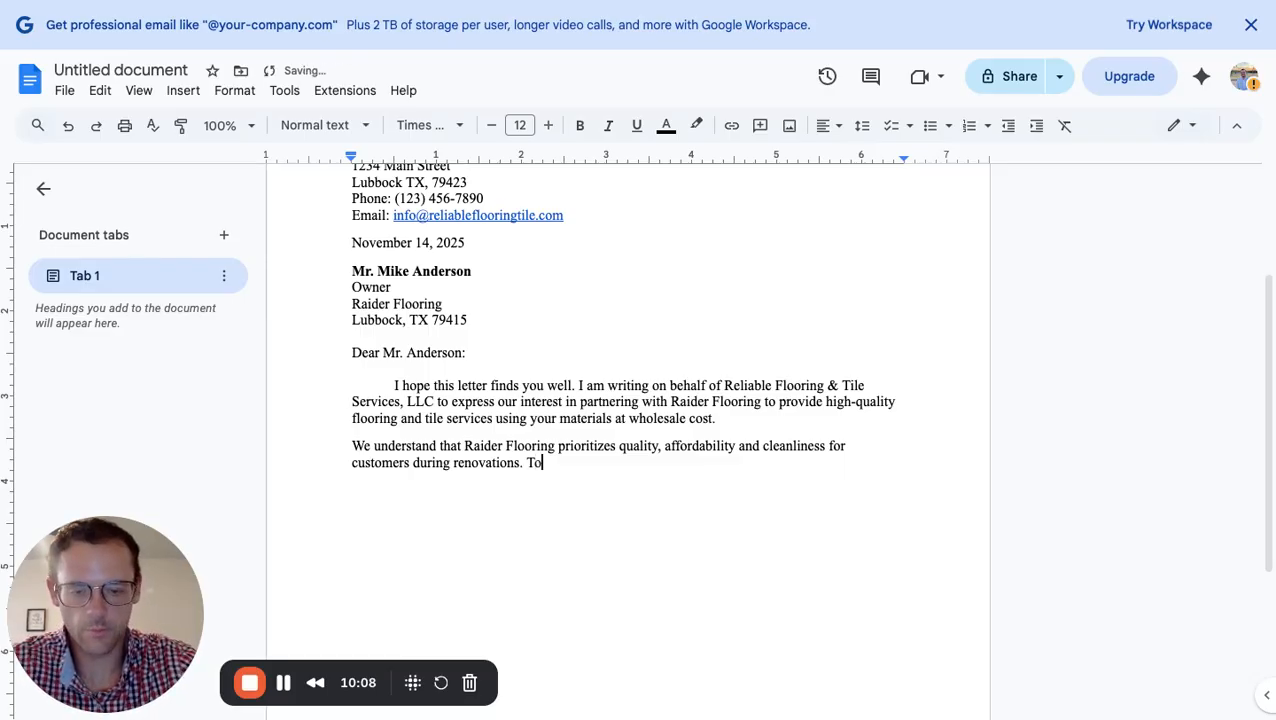
text( help)
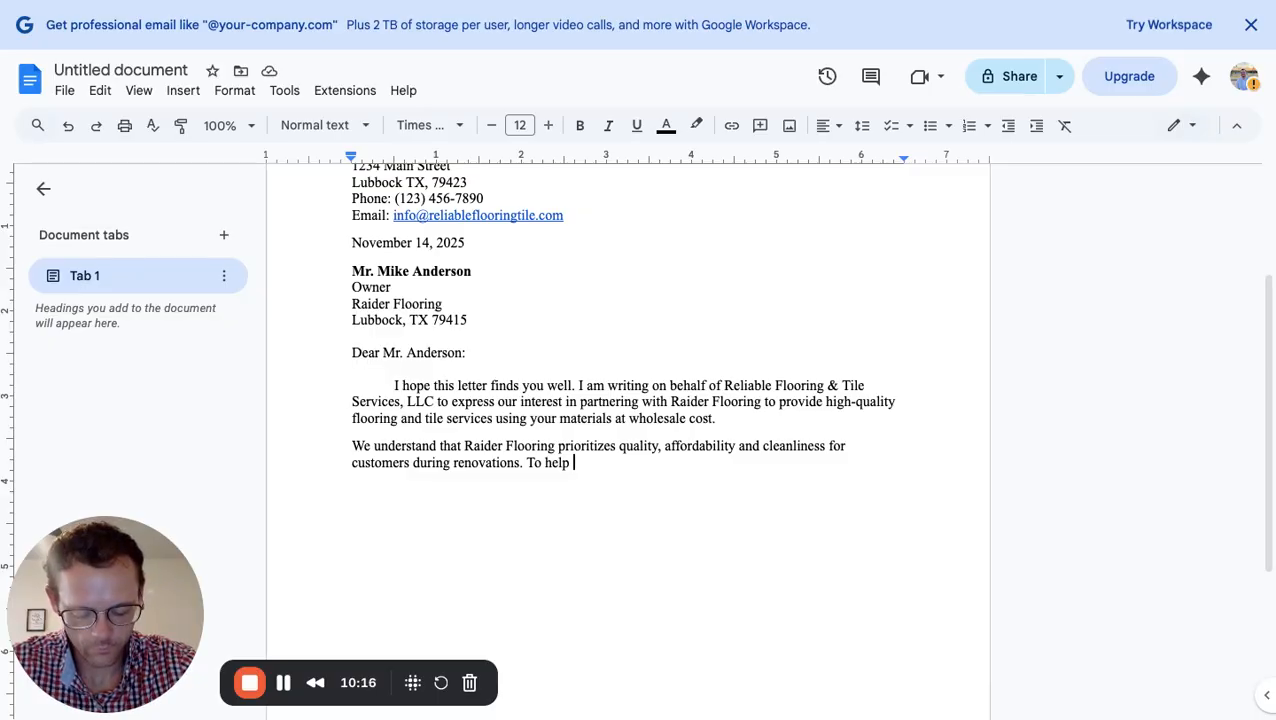
Finish the paragraph with 'To help meet these requirements, we offer:'
text(meet )
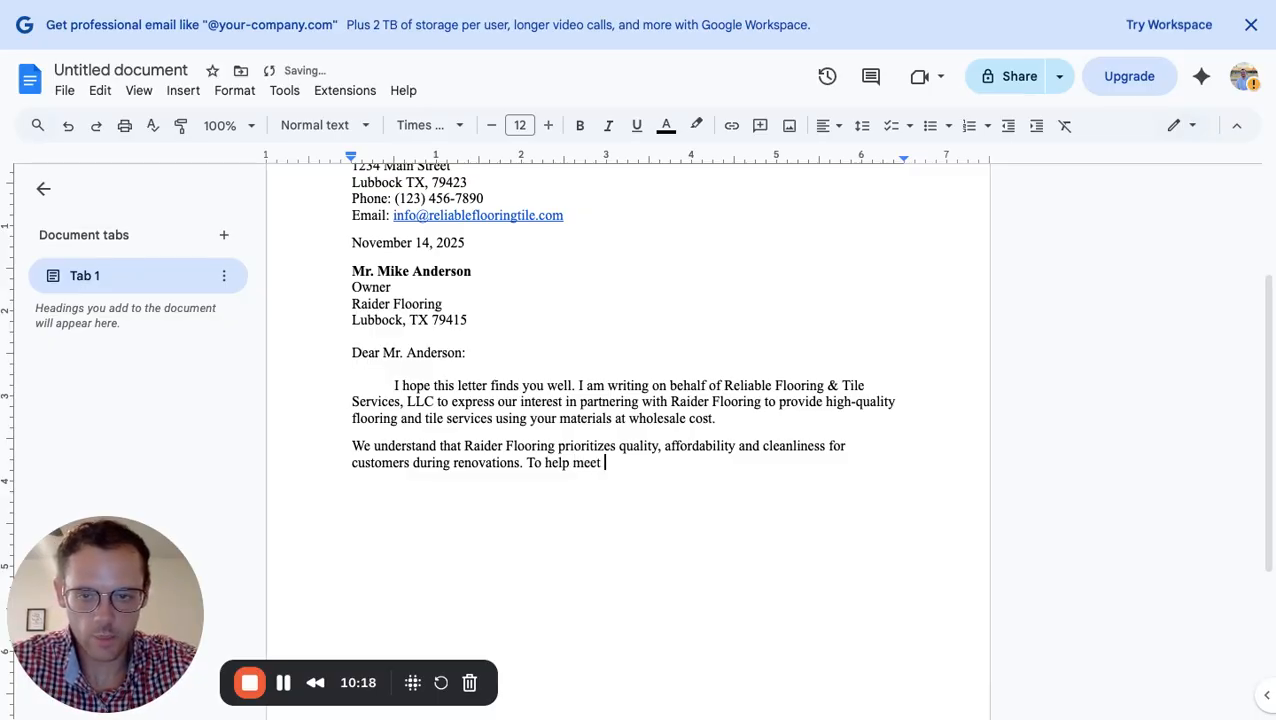
text(these requir)
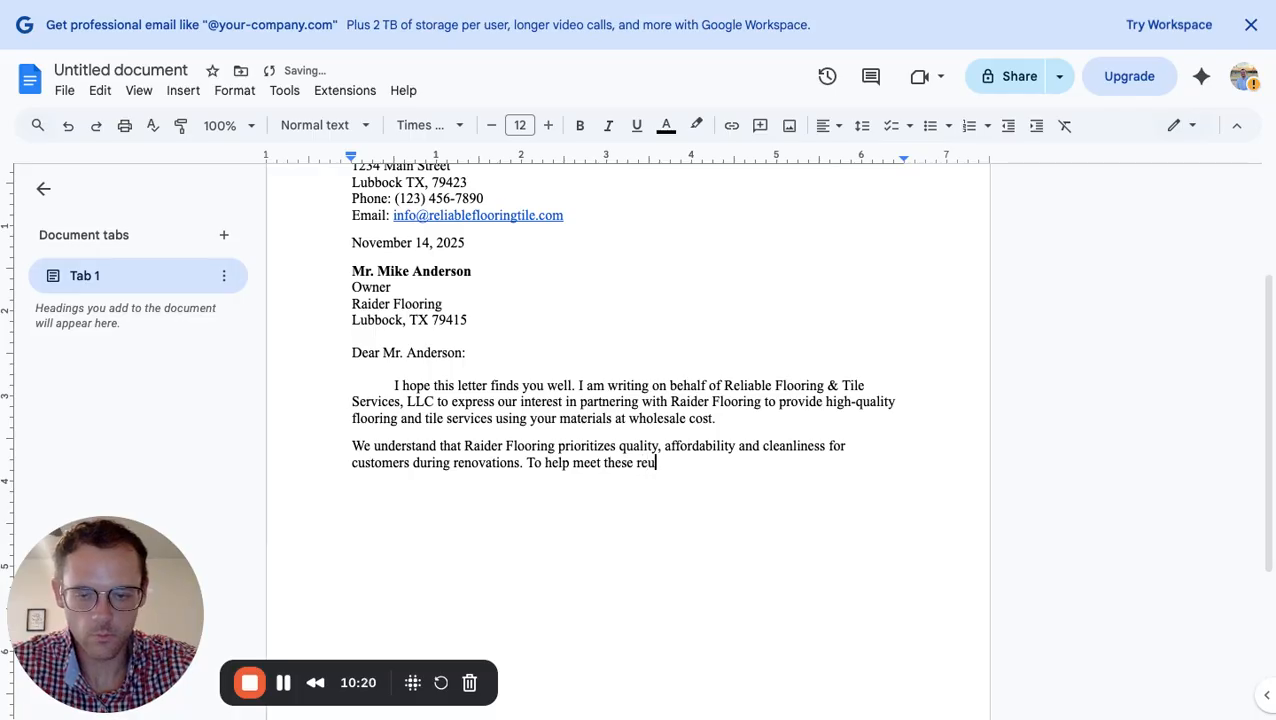
text(ements)
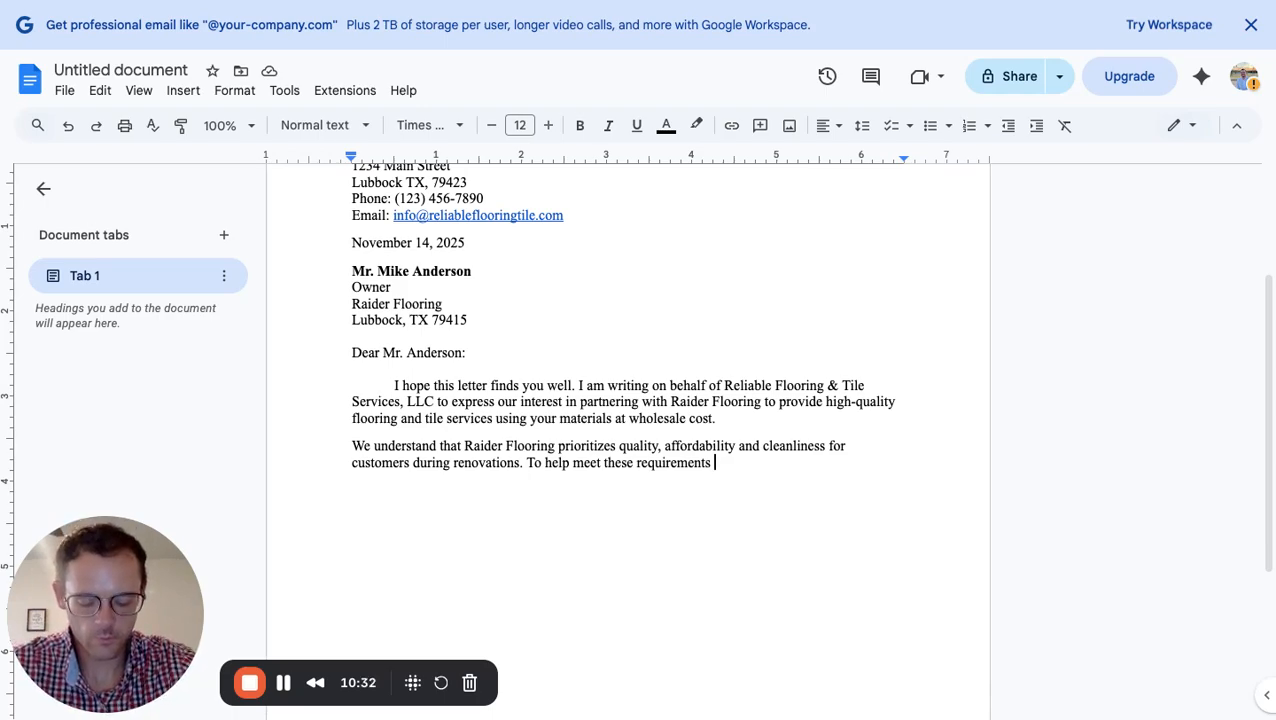
key(BackSpace)
text(, )
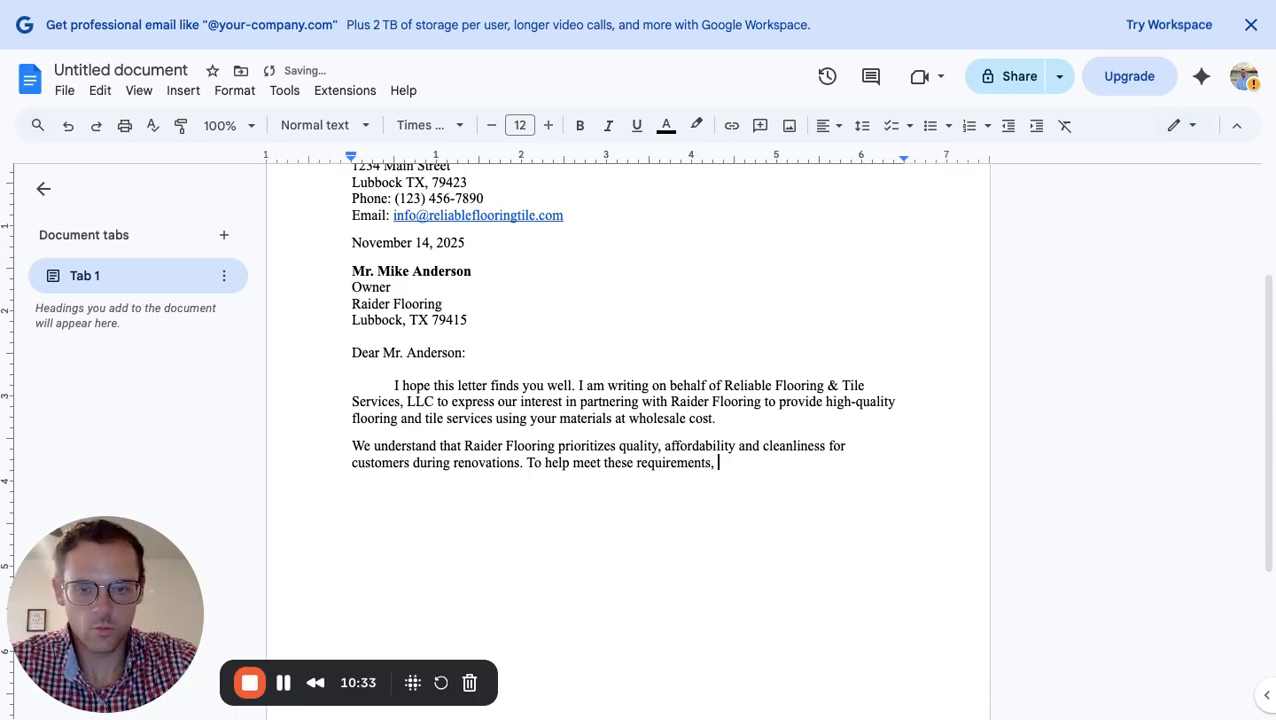
text(we offer)
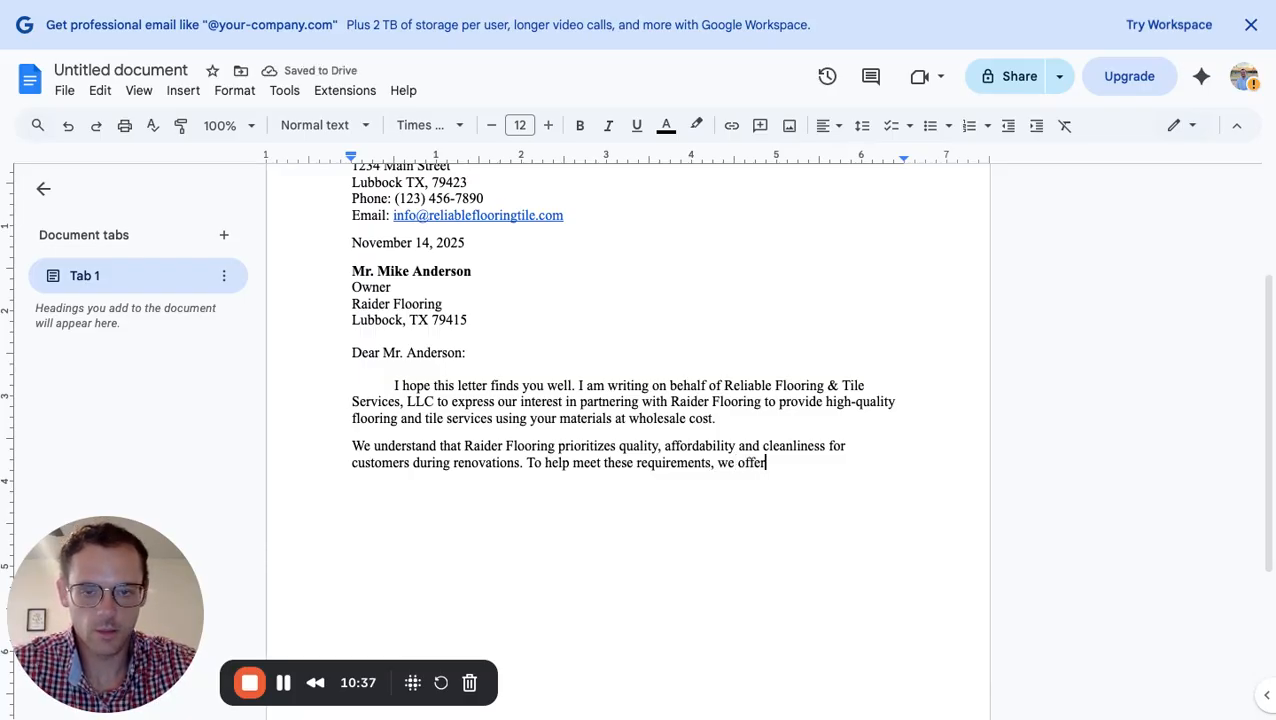
text(::)
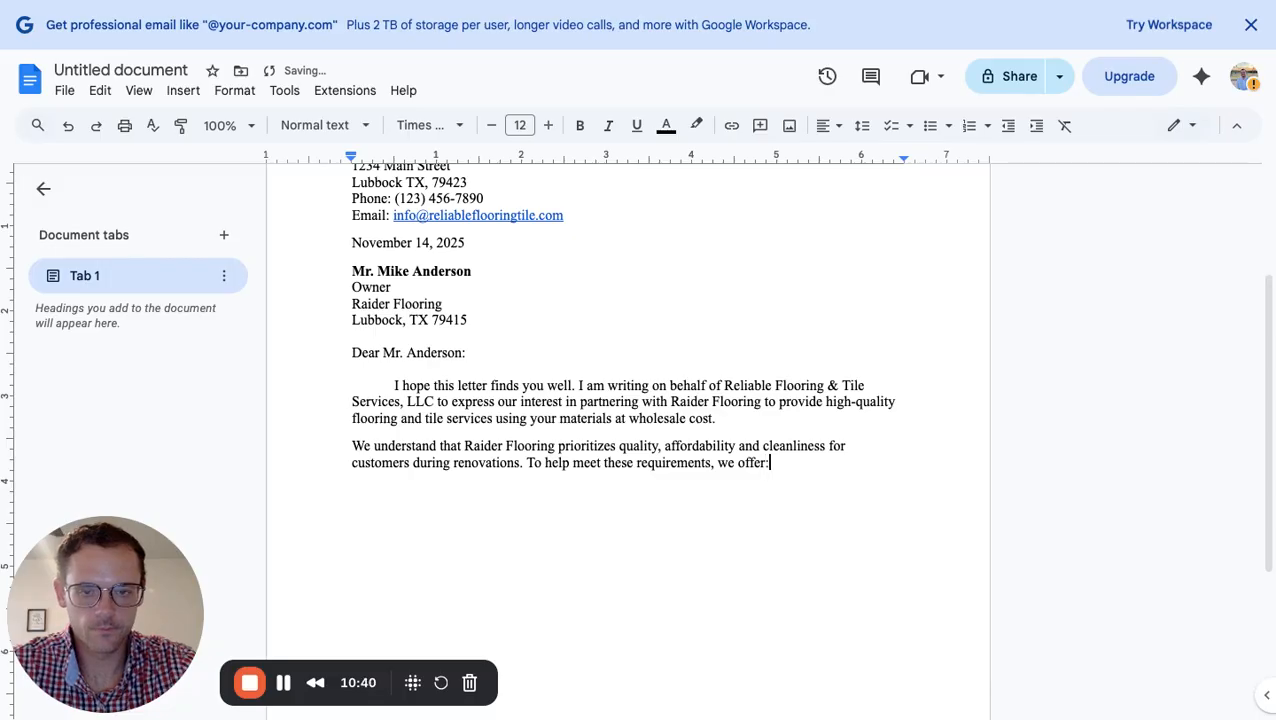
key(Return)
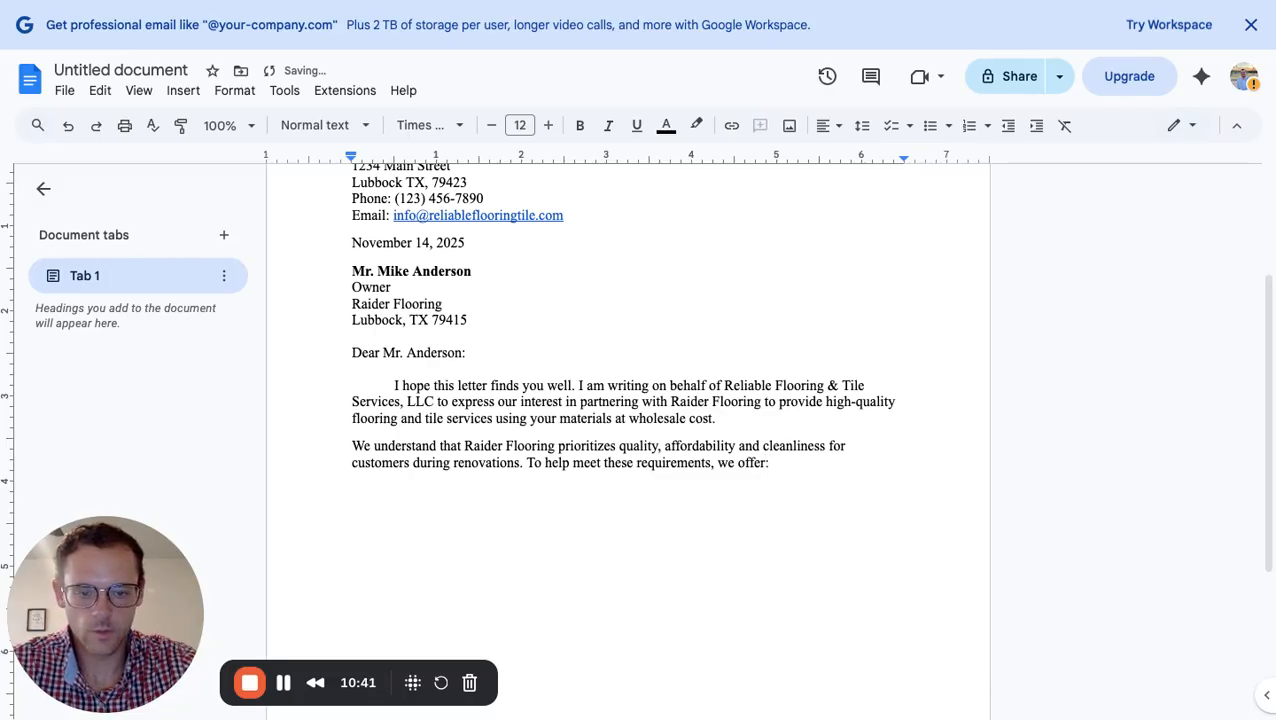
key(BackSpace)
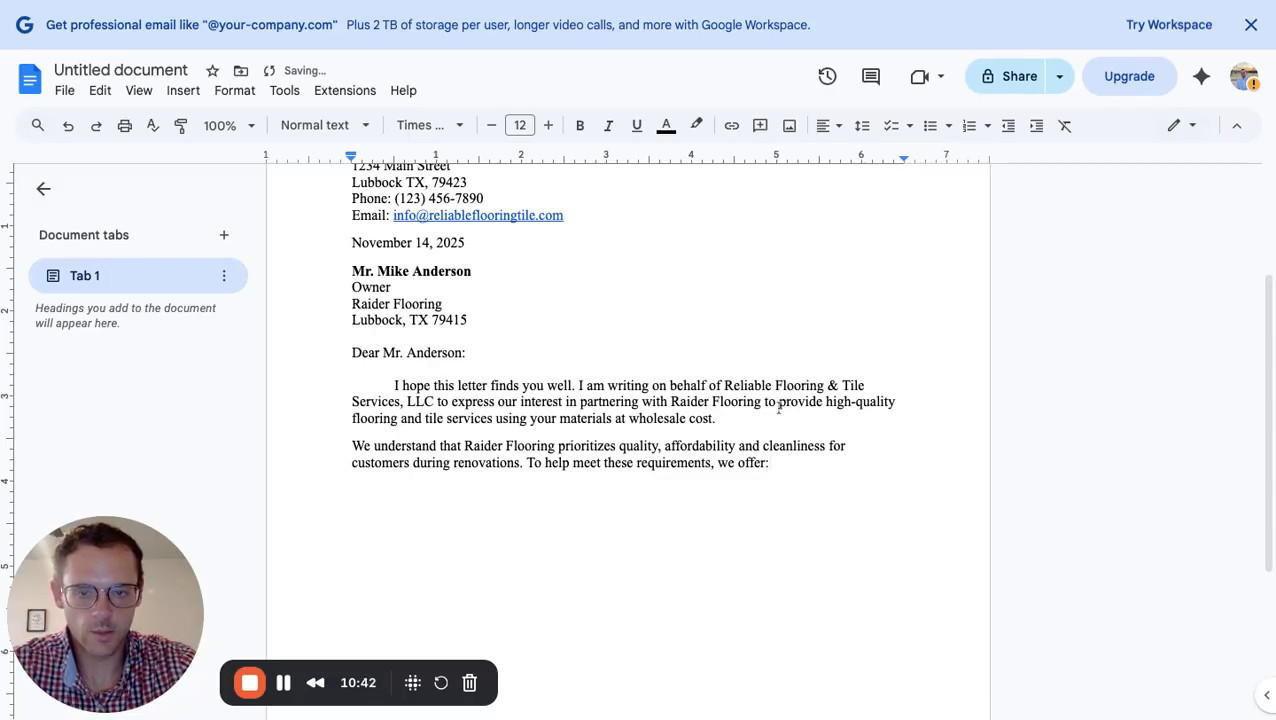
Remove space after the 'we offer:' line and type a first dash bullet about a dedicated coordinating team
click(862, 125)
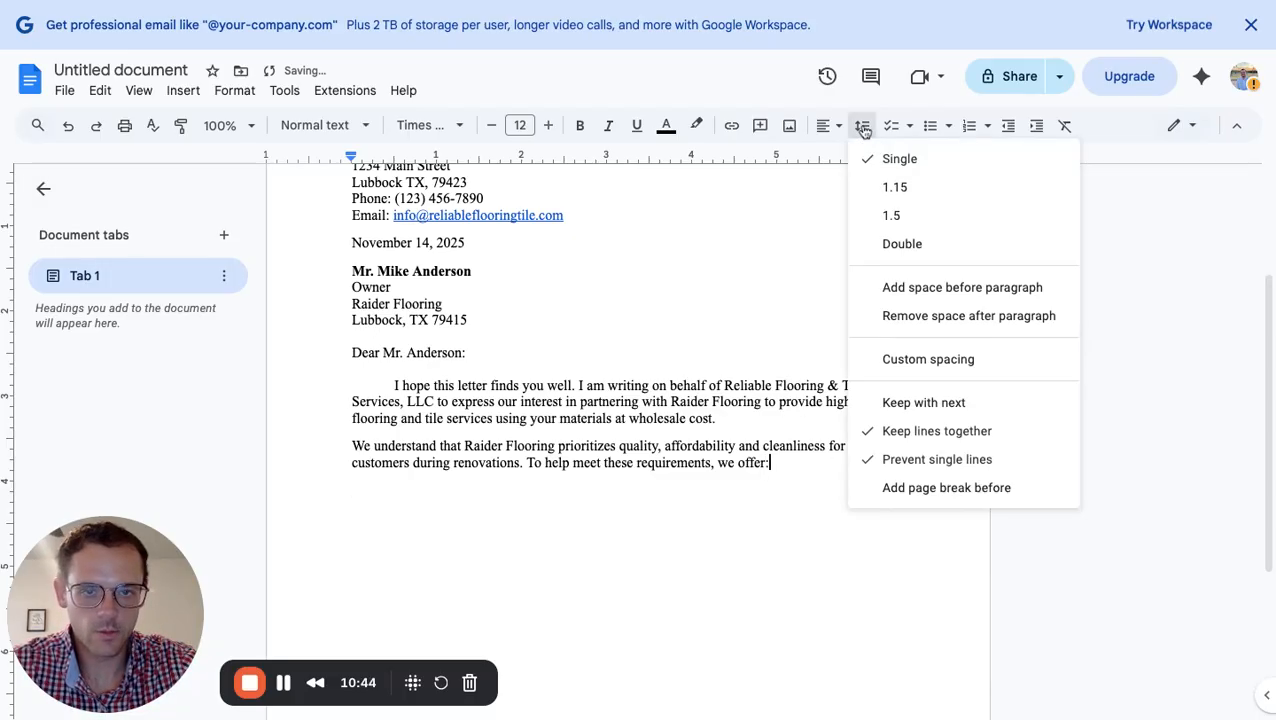
click(920, 326)
key(Return)
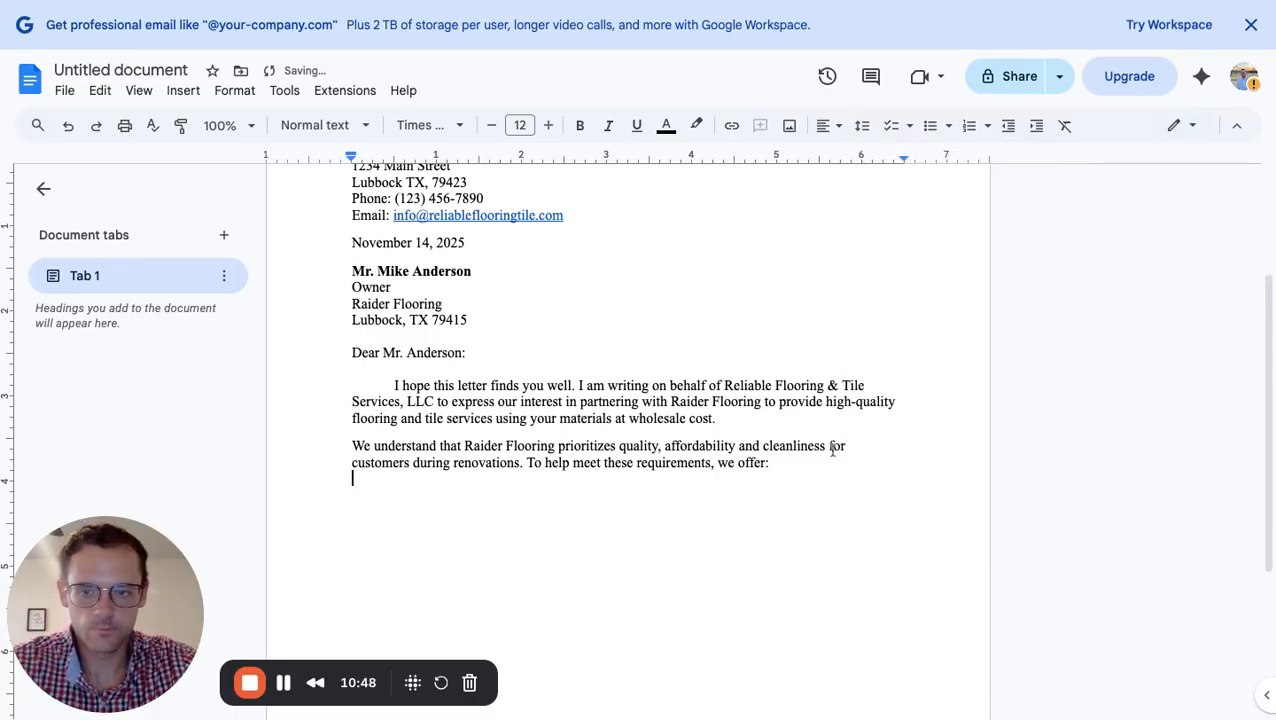
text(-)
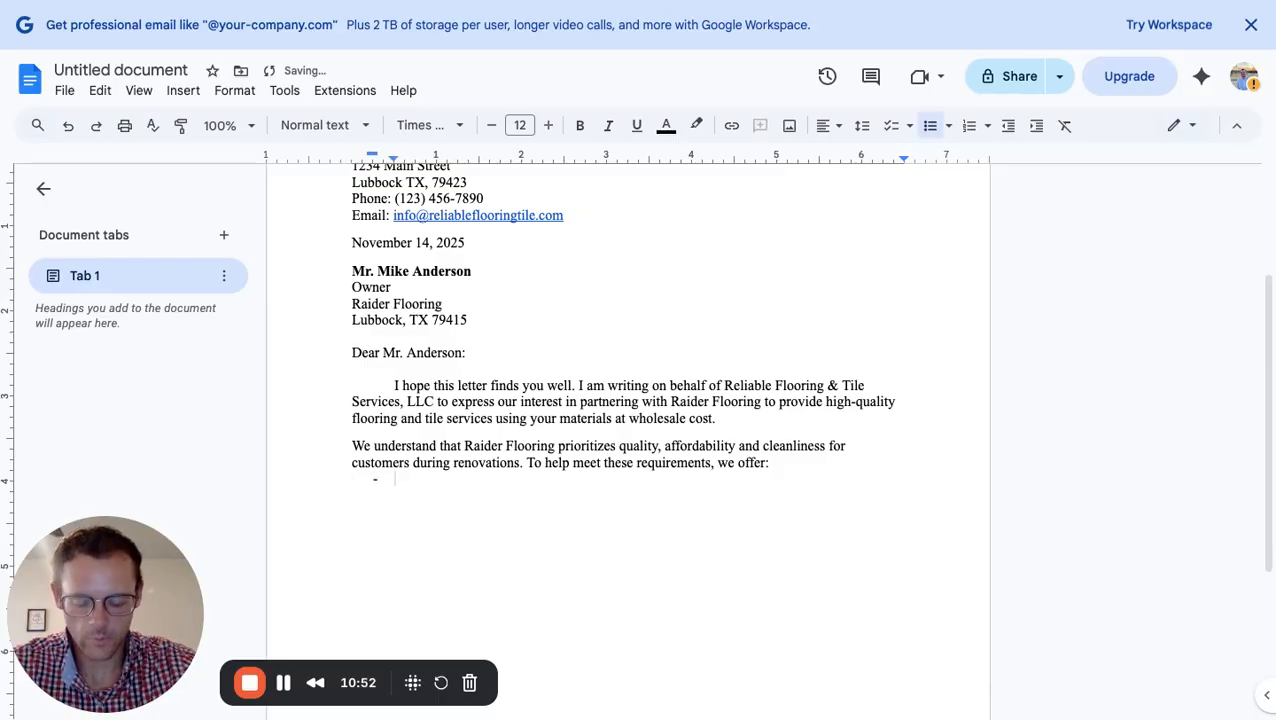
text( A ded)
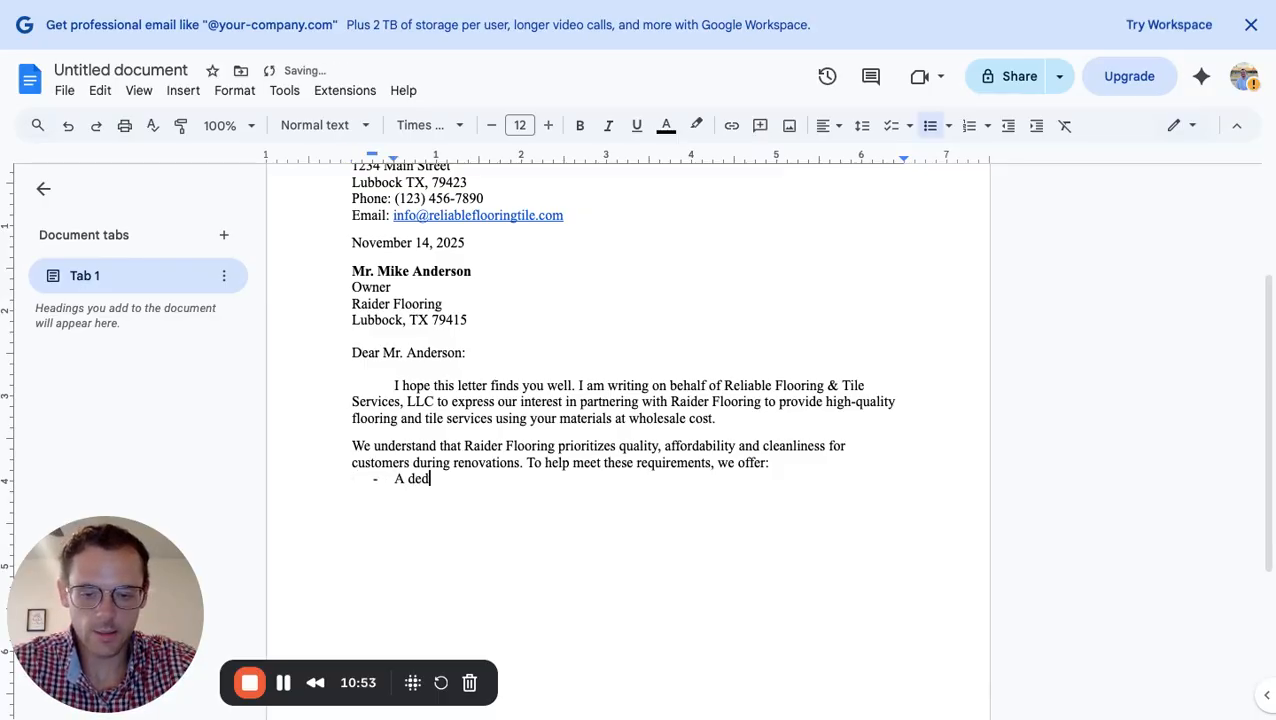
text(icated t)
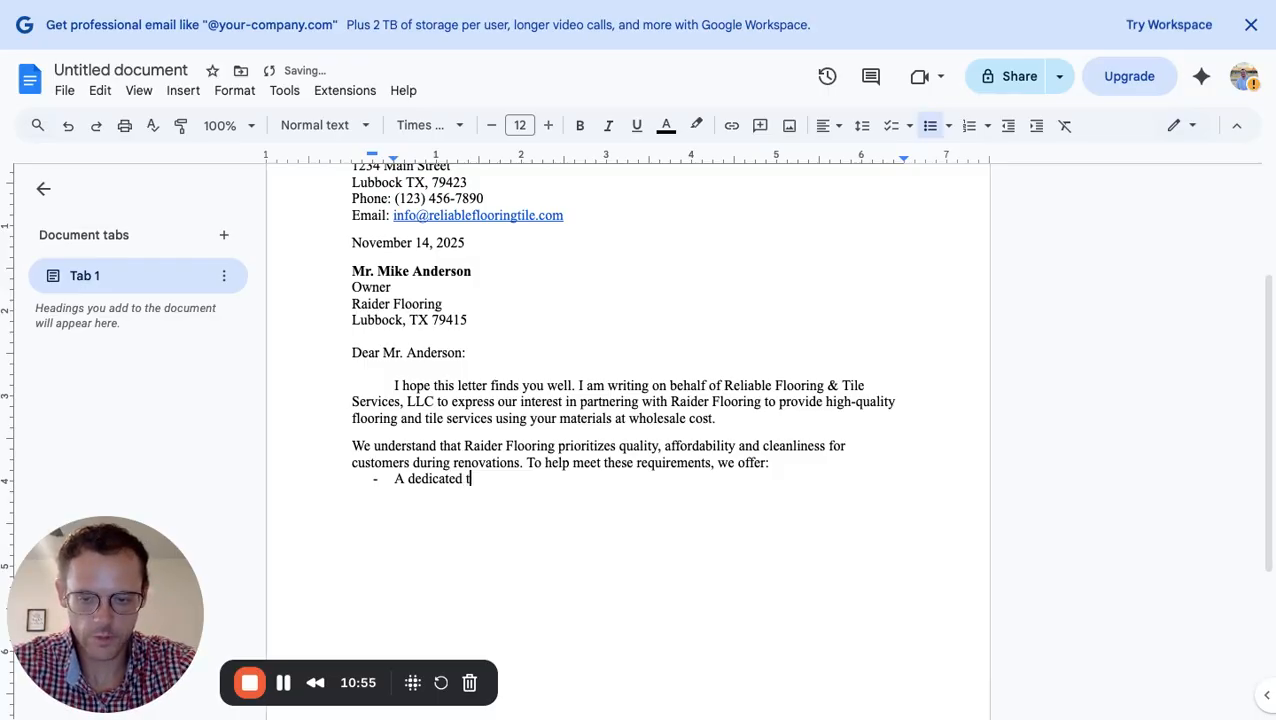
text(eam who )
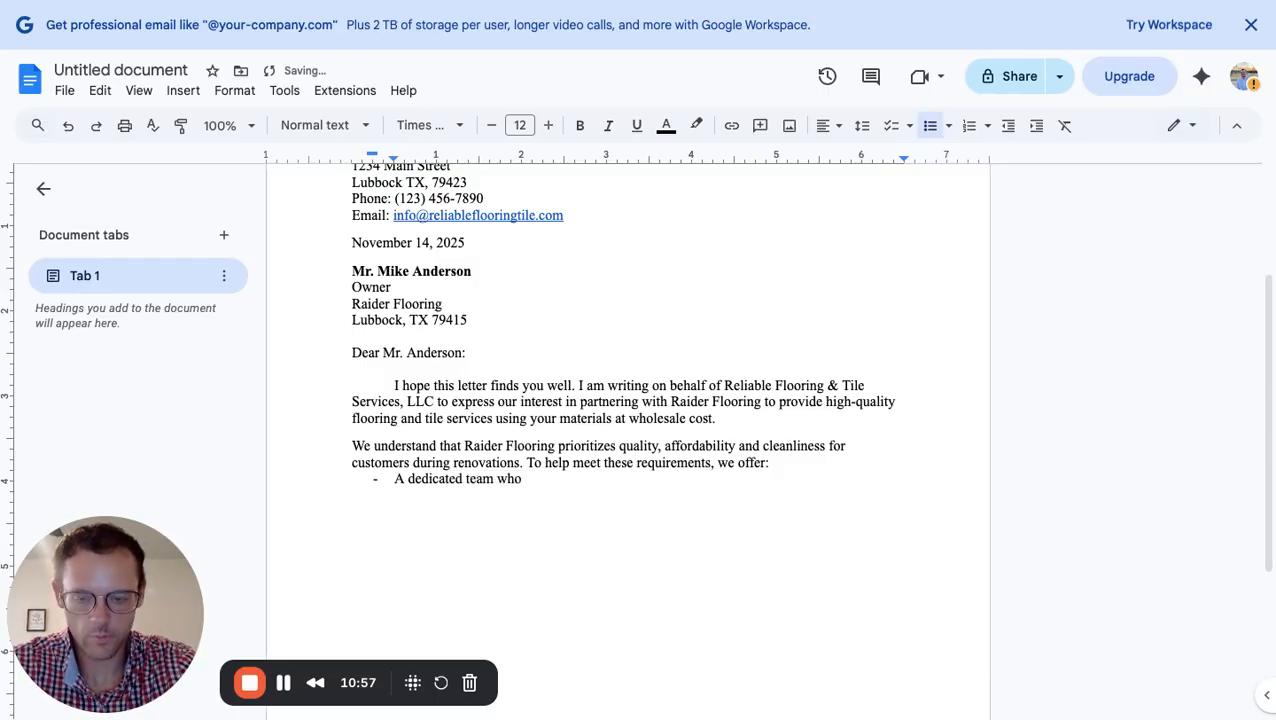
text(coordinates )
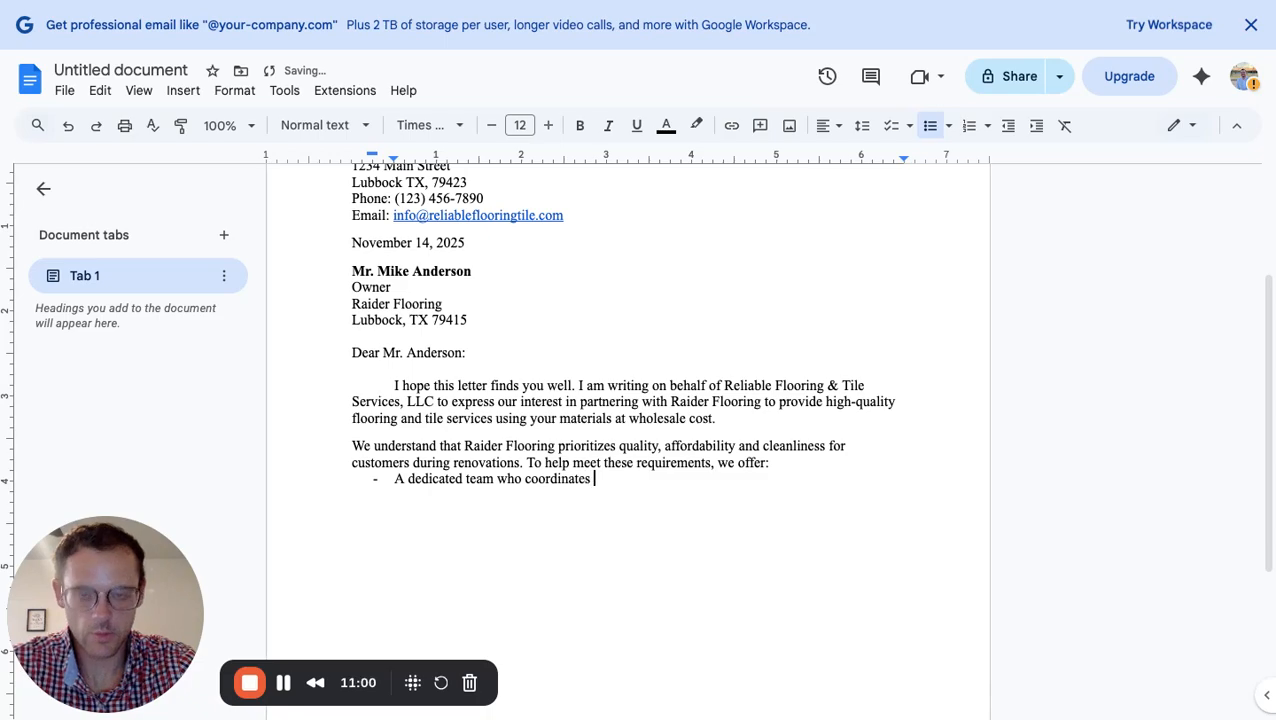
text(schedu)
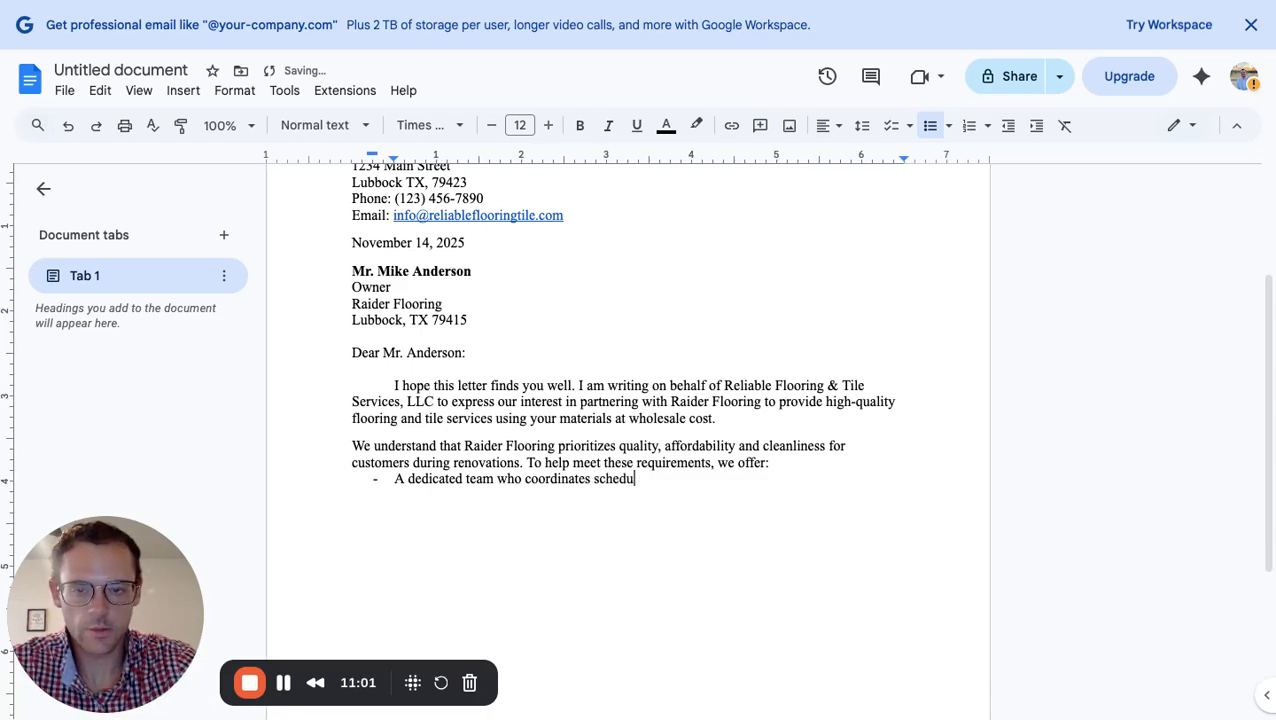
text(ling)
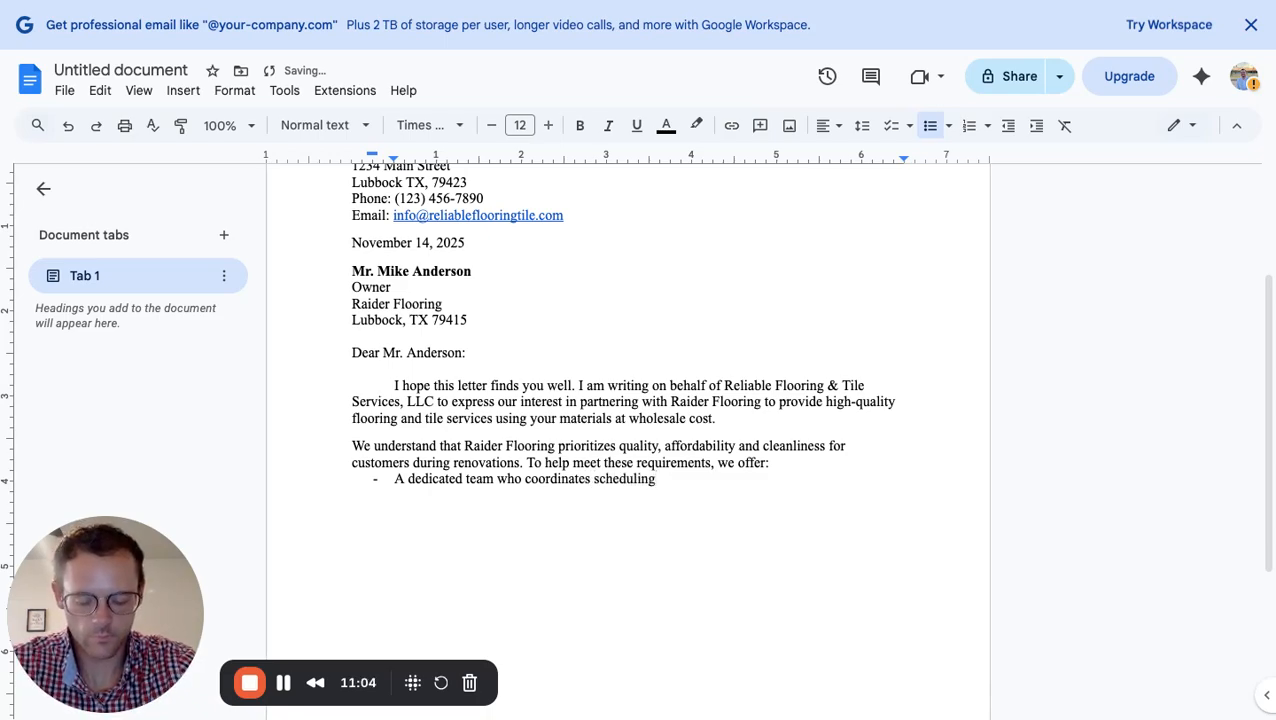
text(, materia)
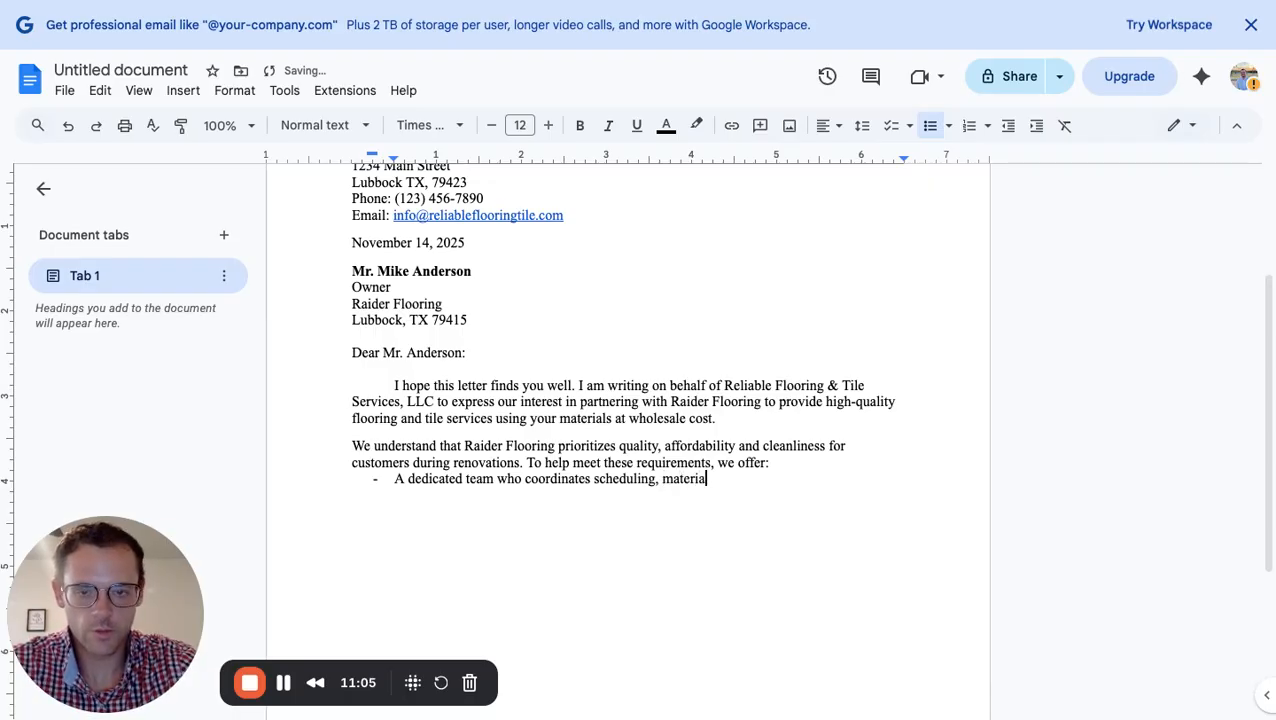
text(ls and)
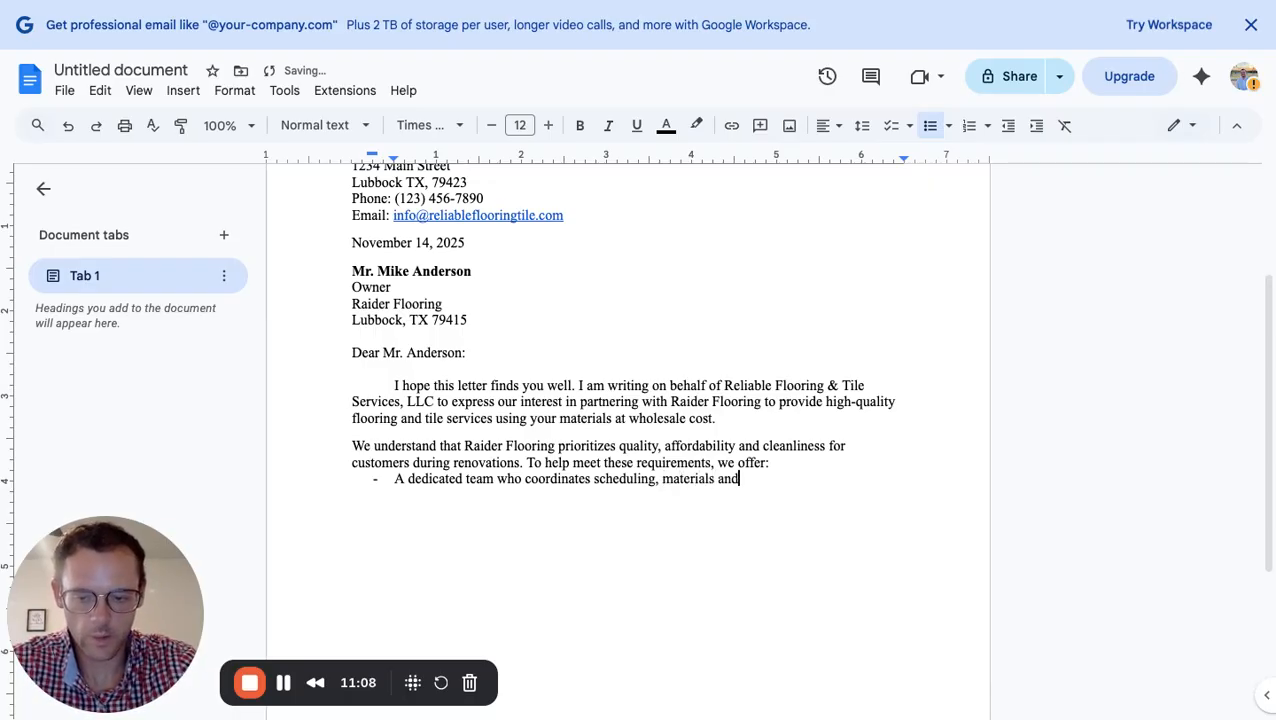
text( sbcontrac)
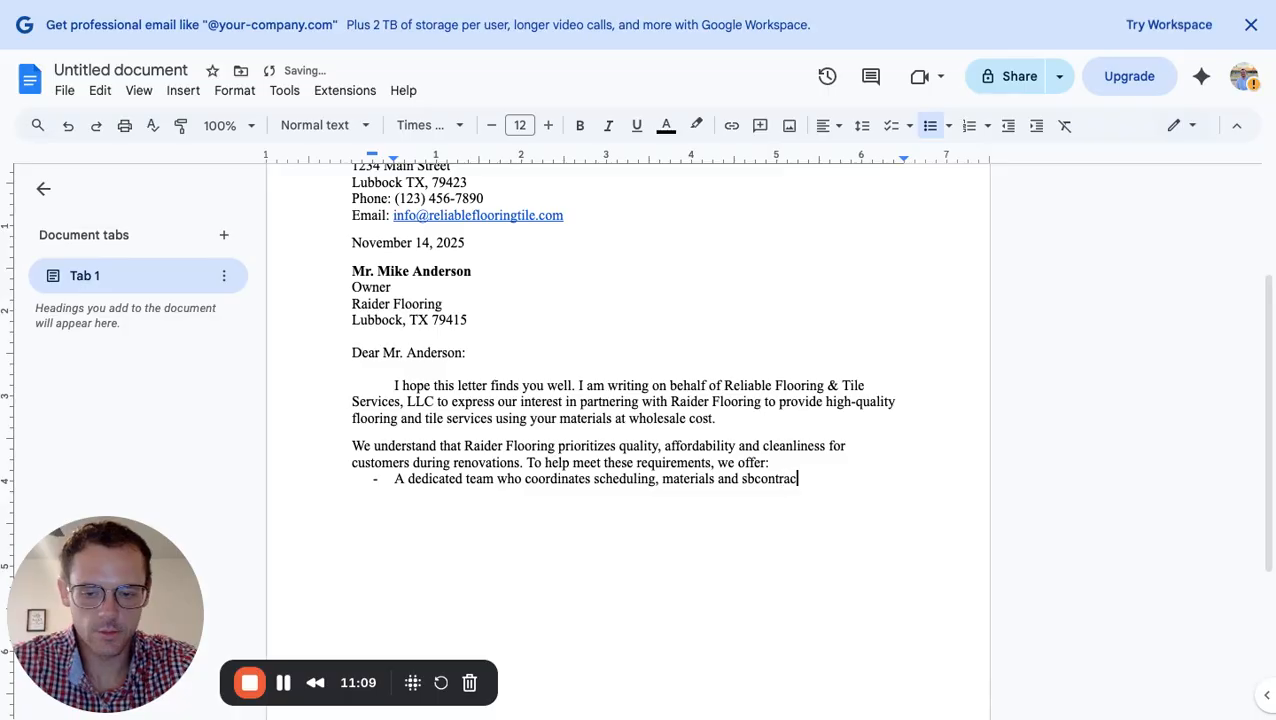
text(tors if needed)
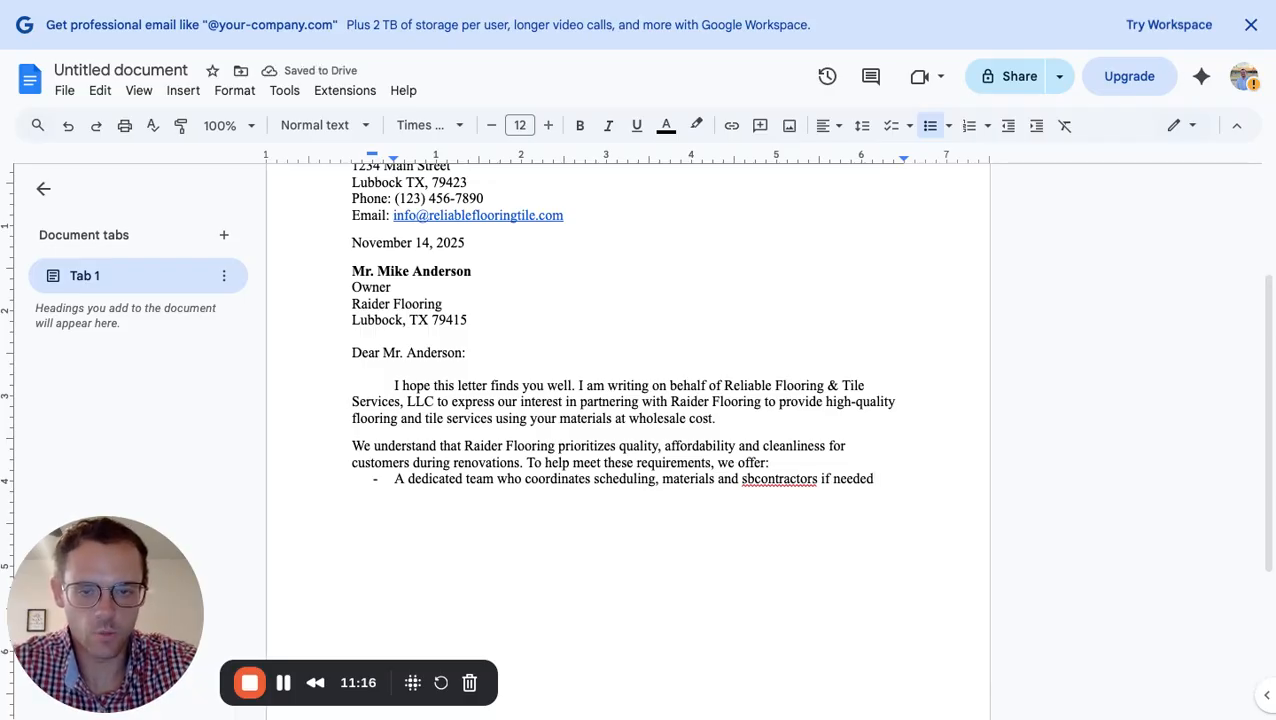
Fix 'sbcontractors' to 'subcontractors', end the first bullet with a semicolon, and start the next bullet
click(747, 480)
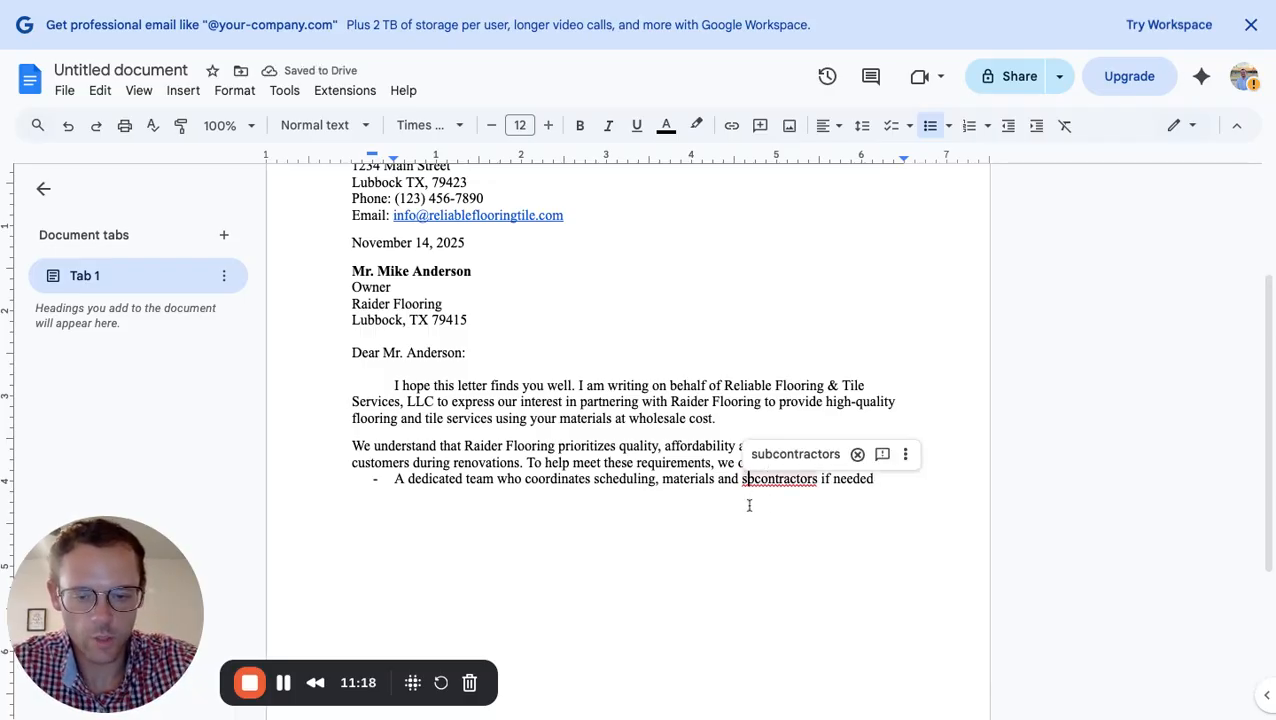
text(u)
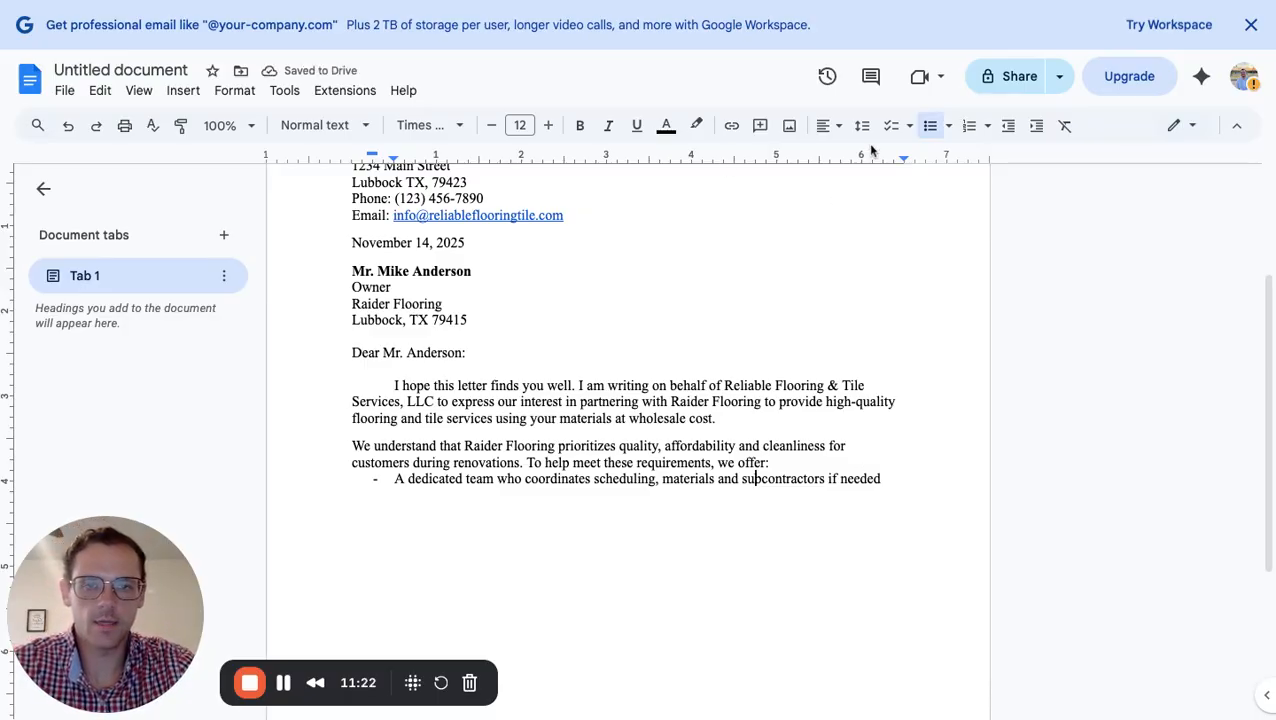
click(894, 478)
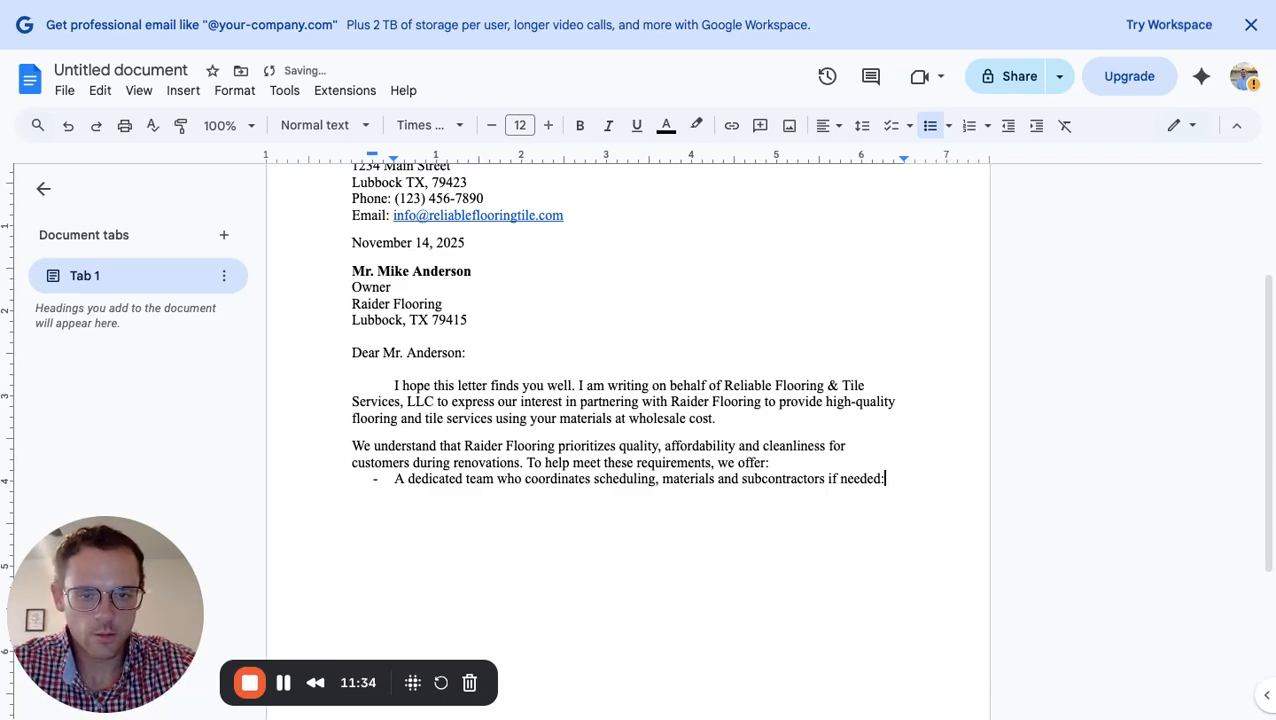
text(;)
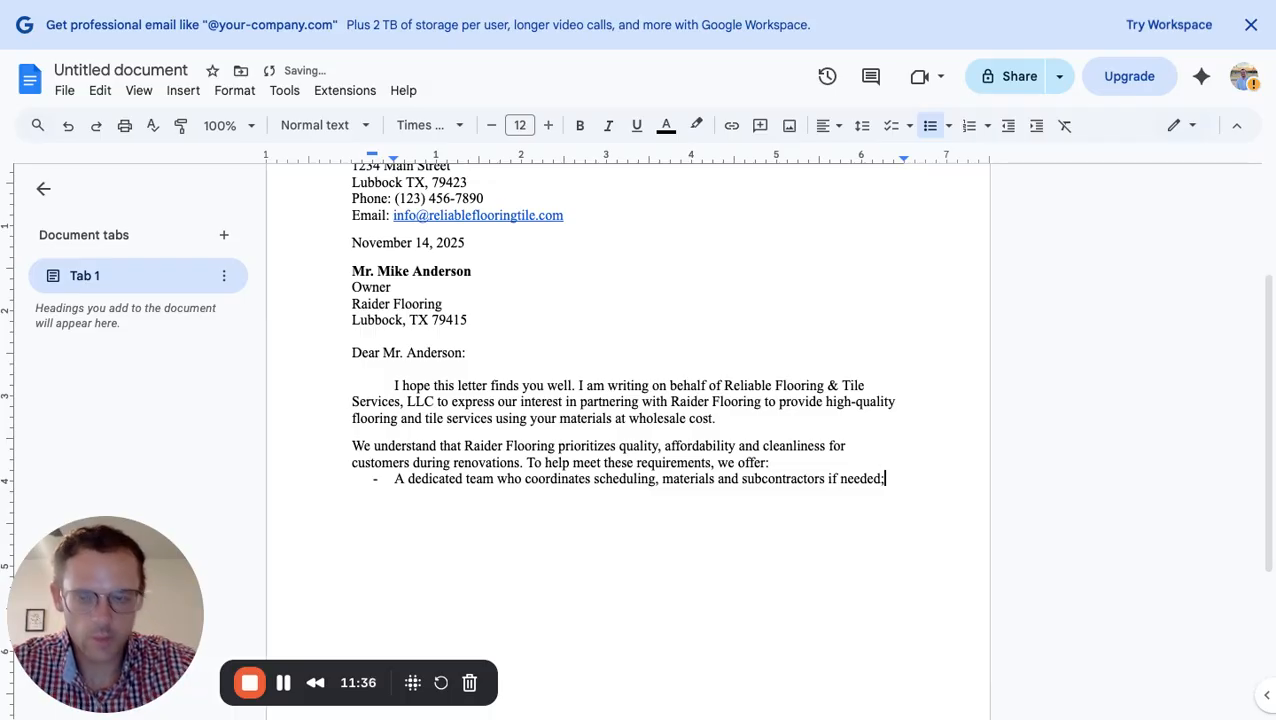
key(Return)
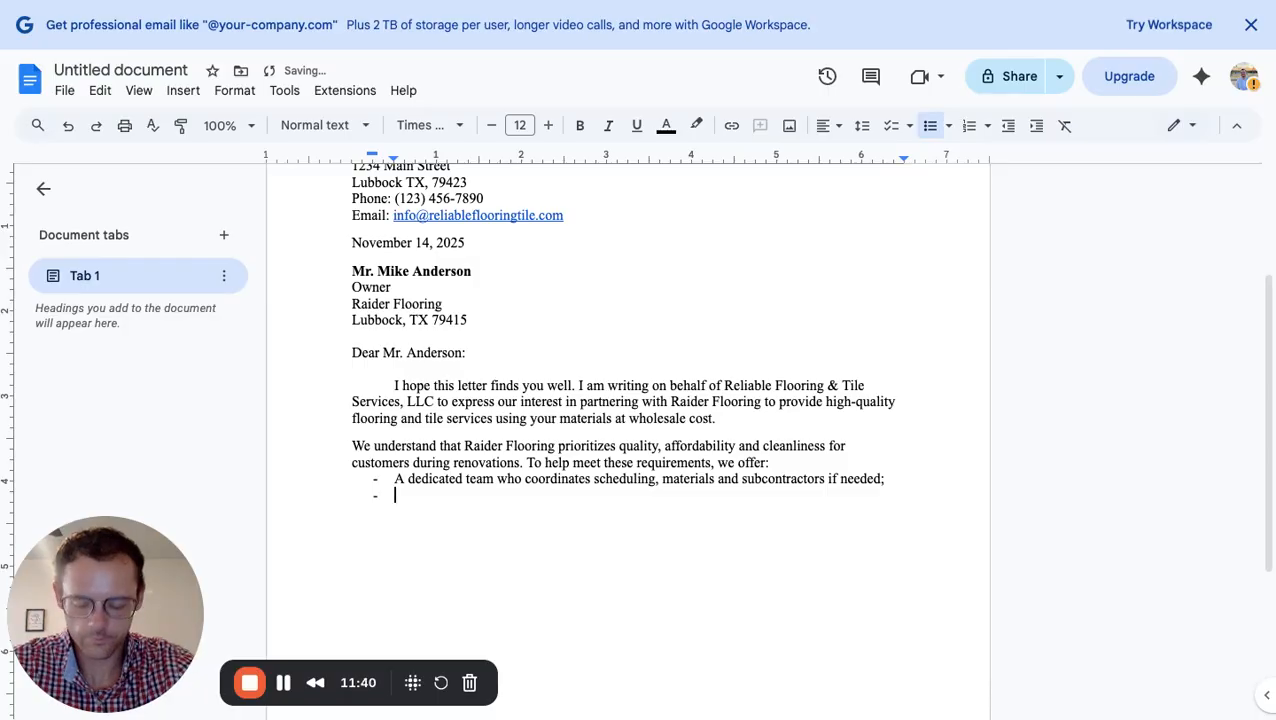
Add bullets 'Certified installers and guaranteed workmanship;' and 'Competitive bundles pricing and detailed scope of work.'
text(Certfi)
key(BackSpace)
key(BackSpace)
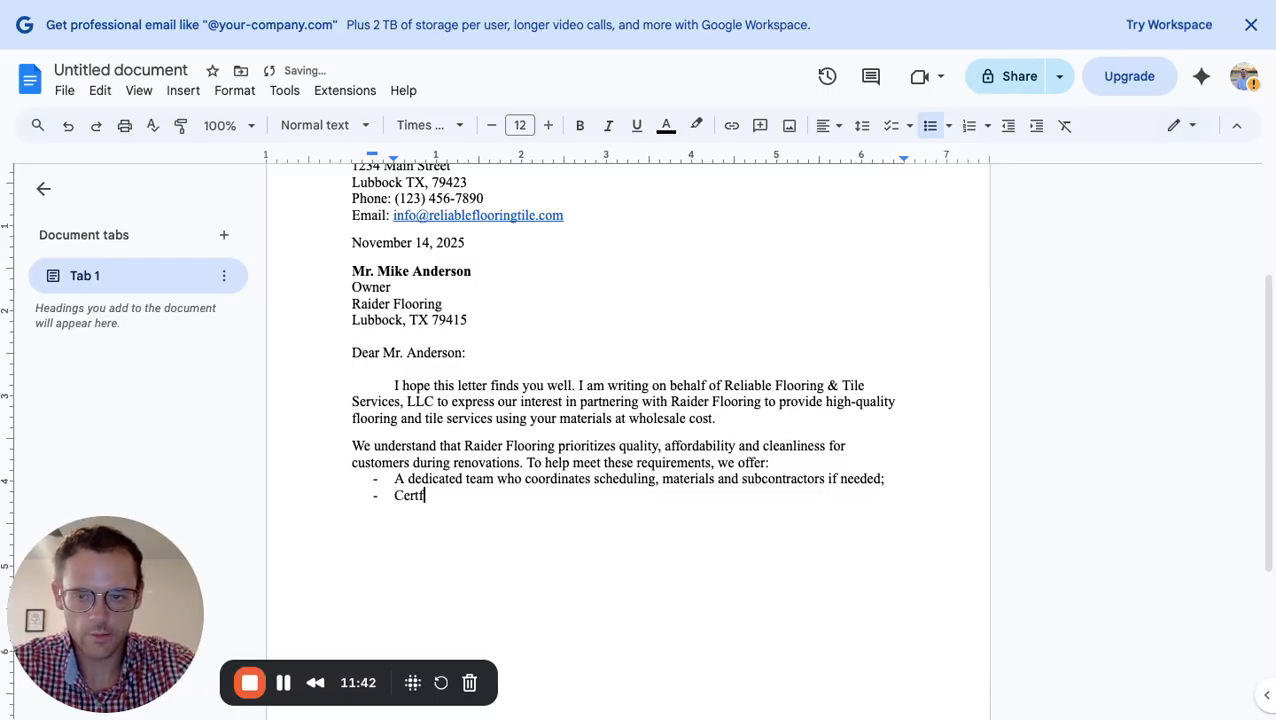
text(ified)
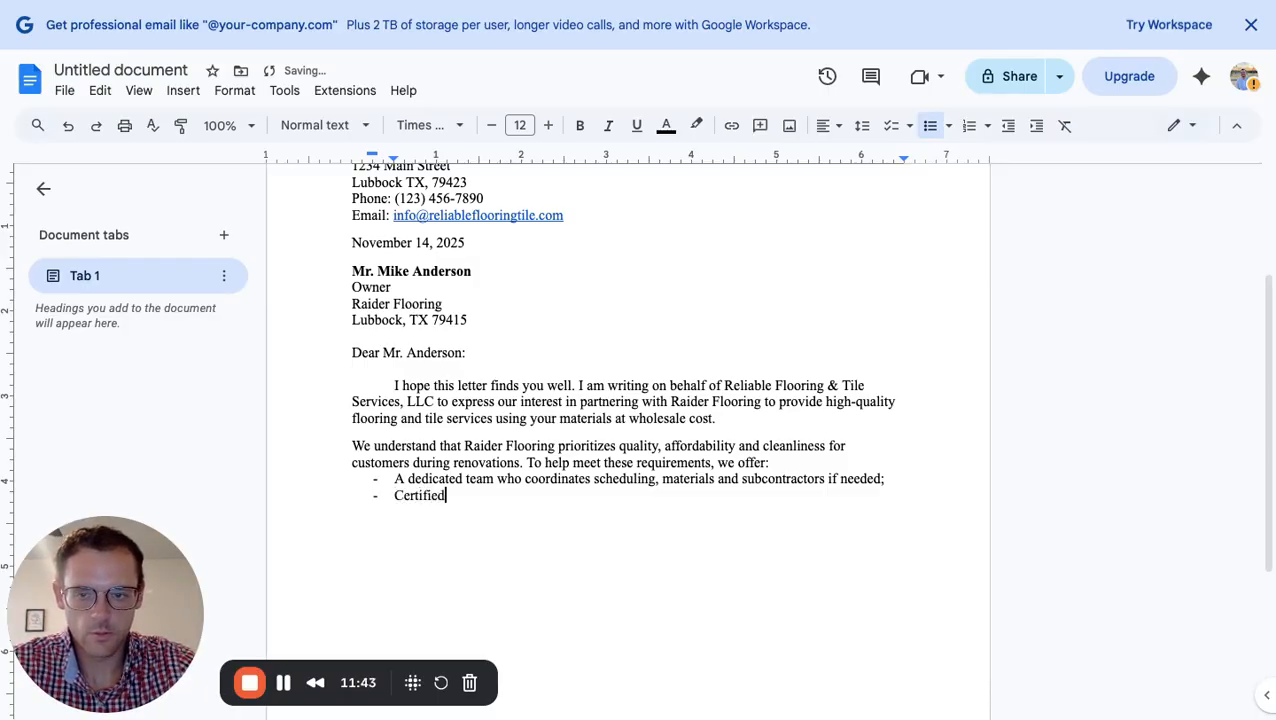
text( installers)
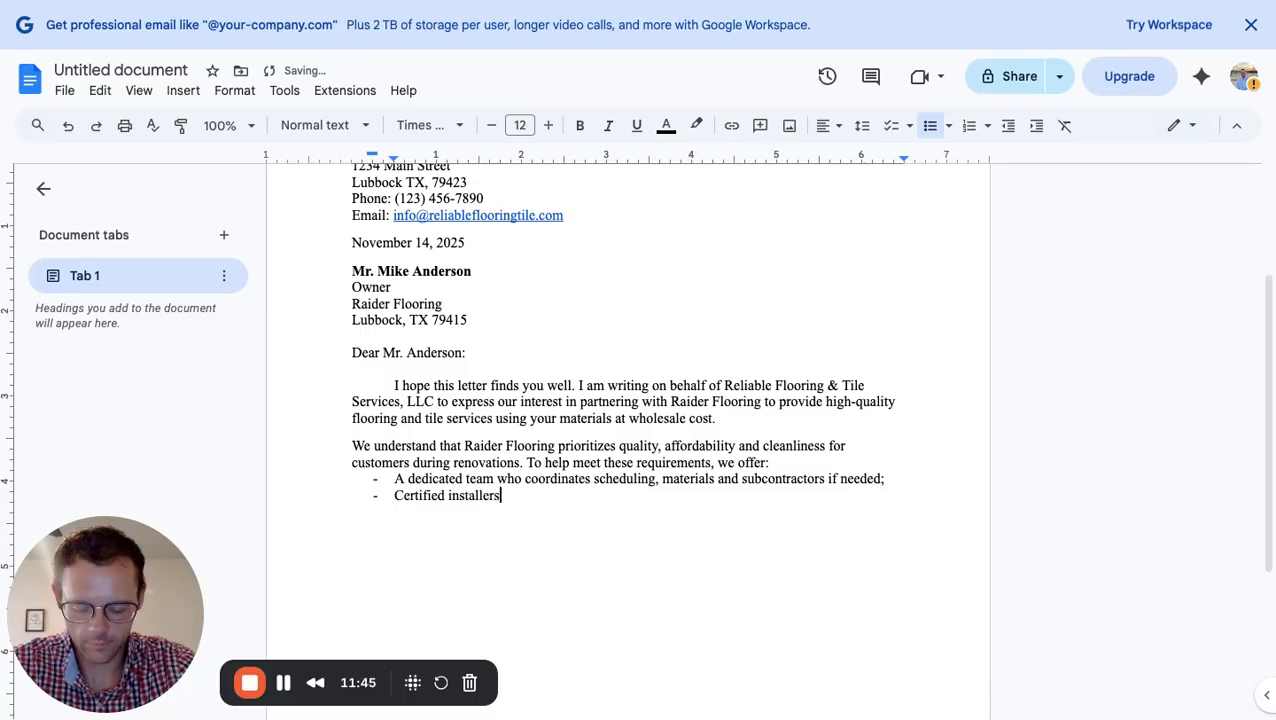
text( and gar)
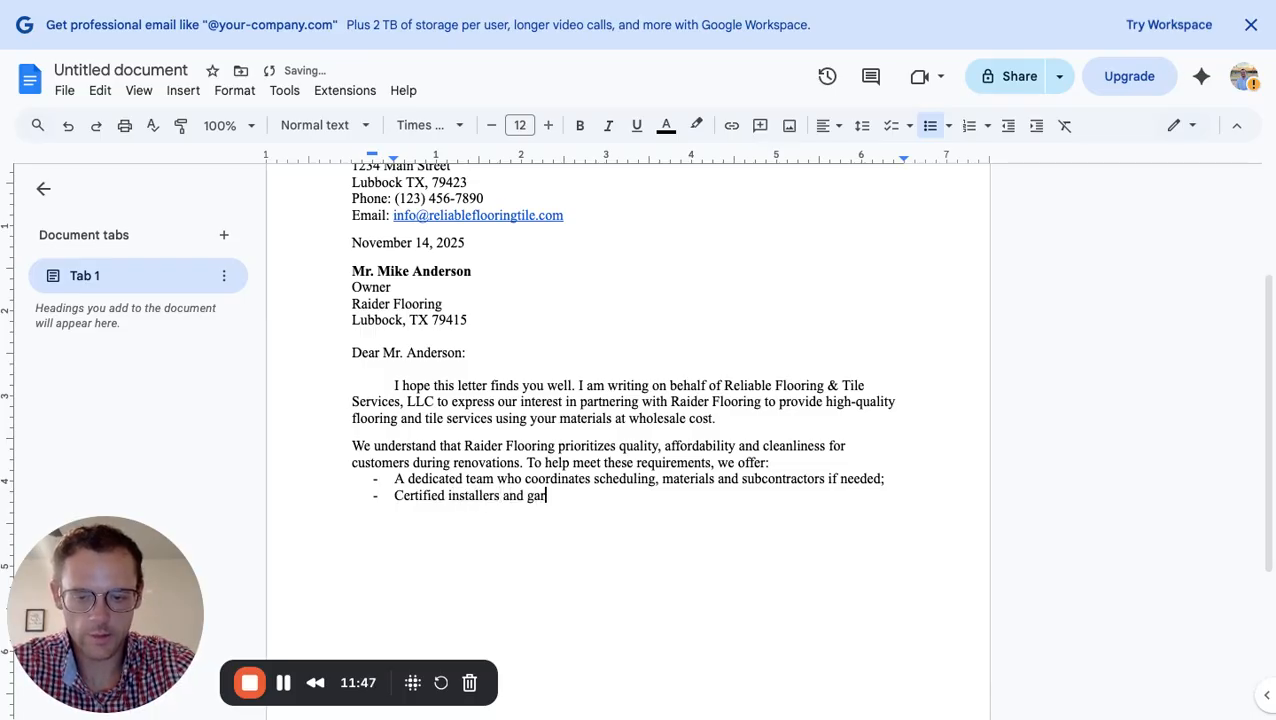
text(aranteed )
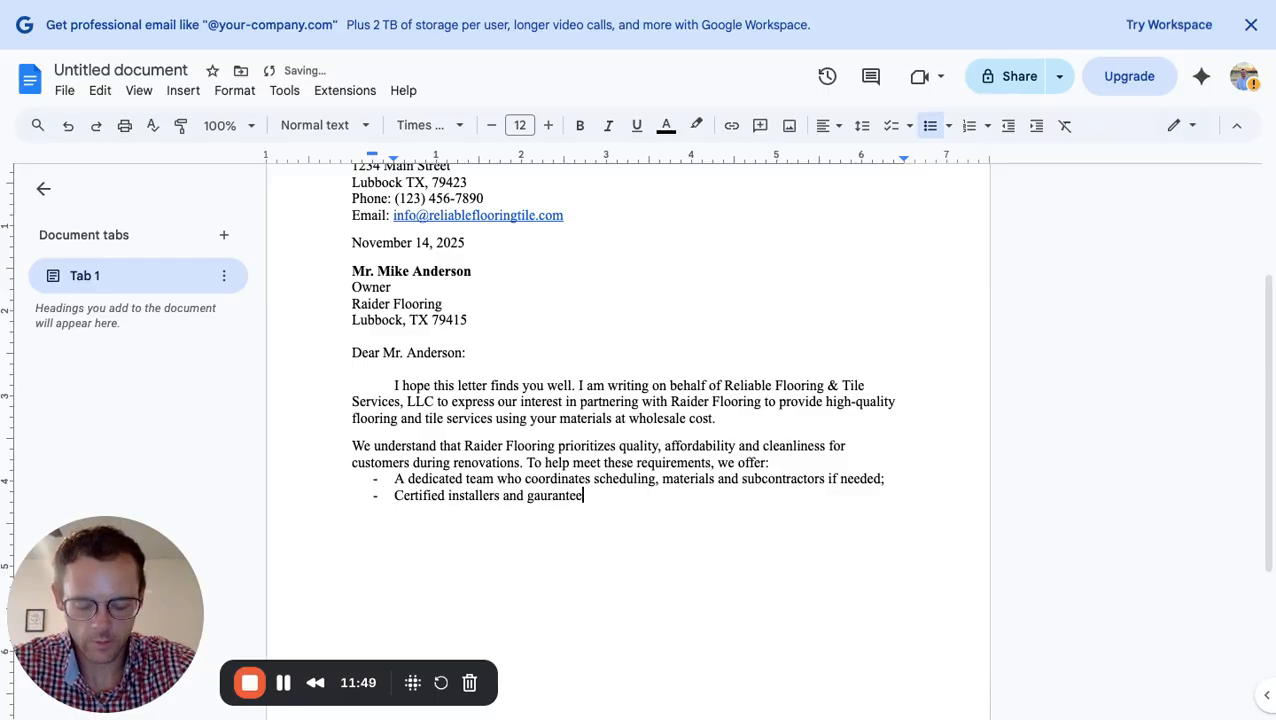
text(work)
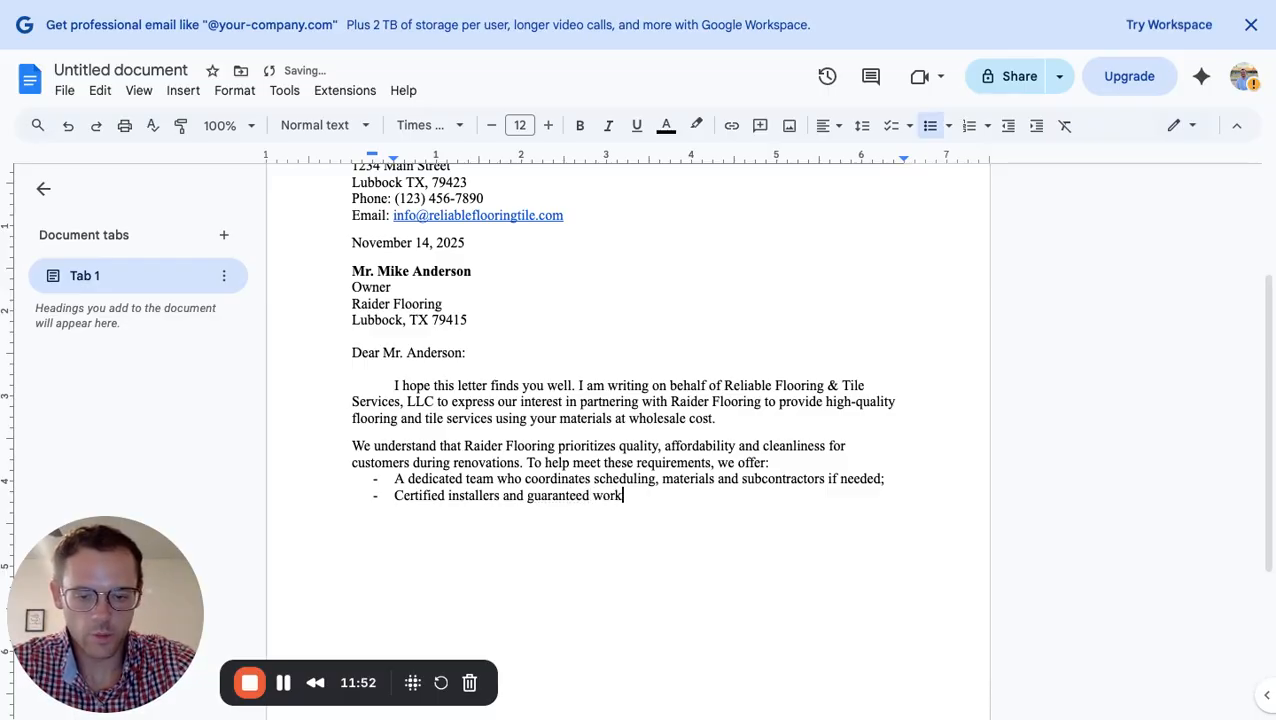
text(manship)
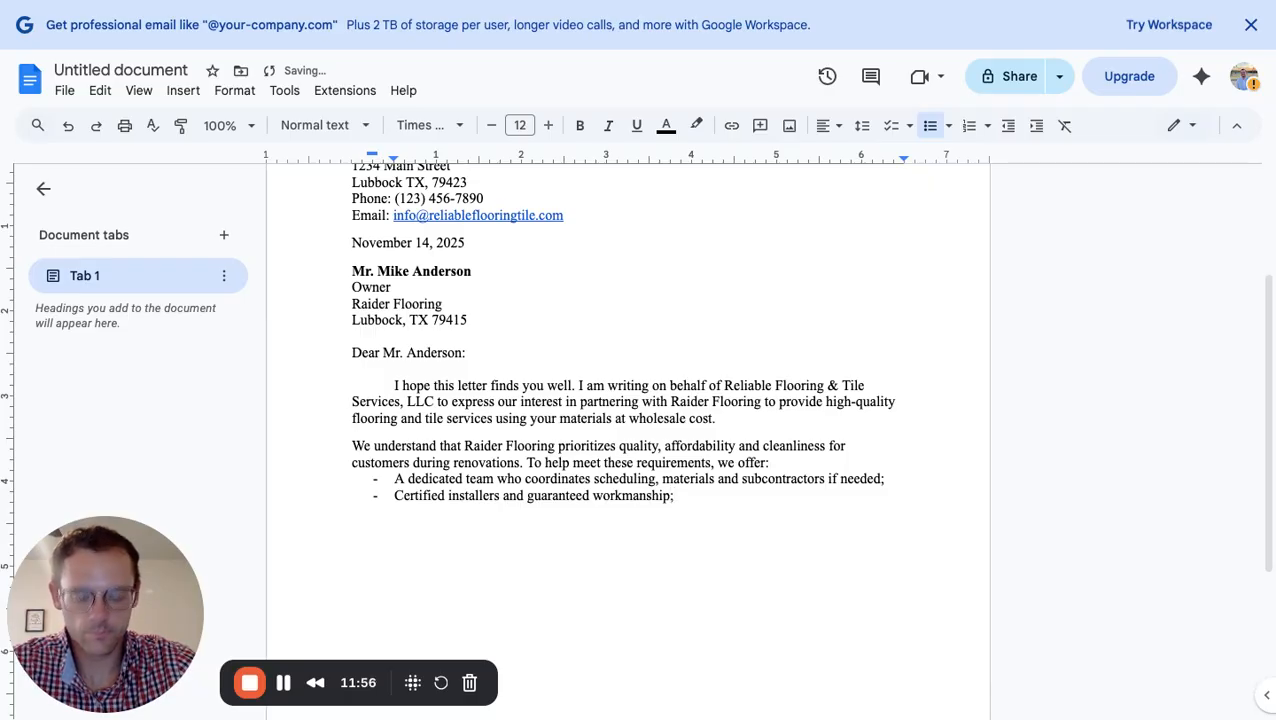
text(;)
key(Return)
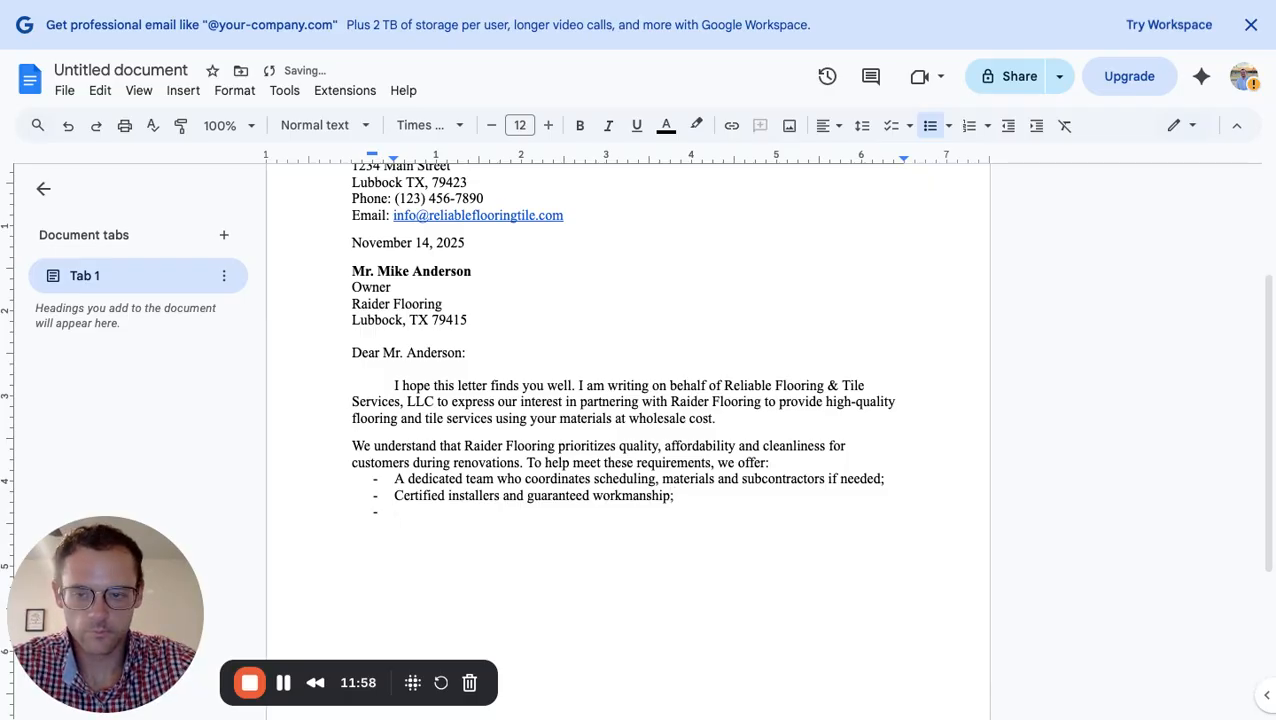
text(Competiti)
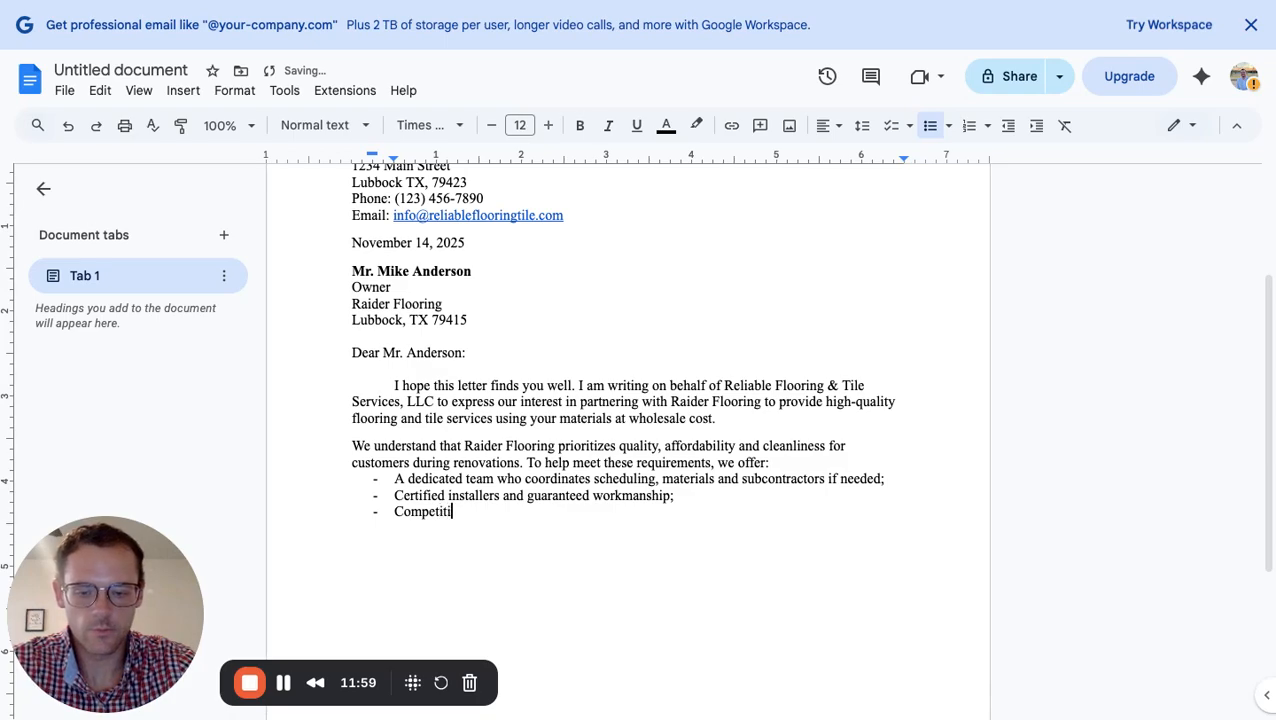
text(ve)
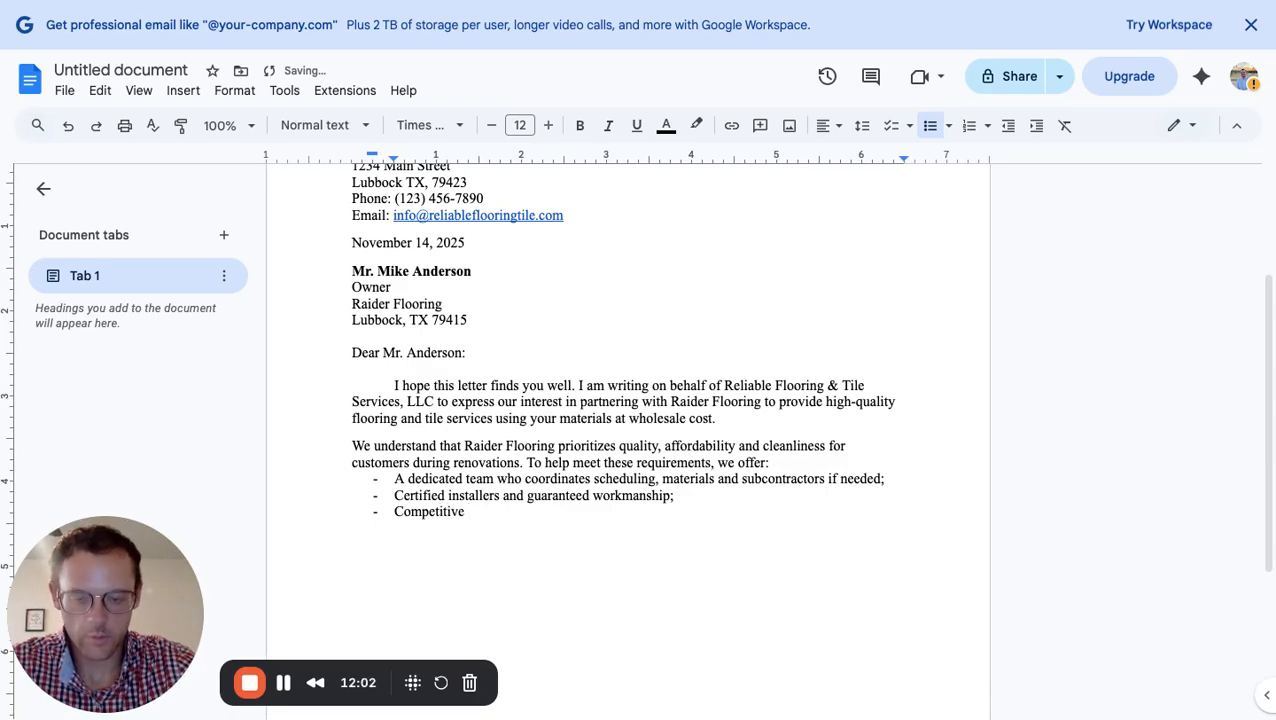
text( bundles pri)
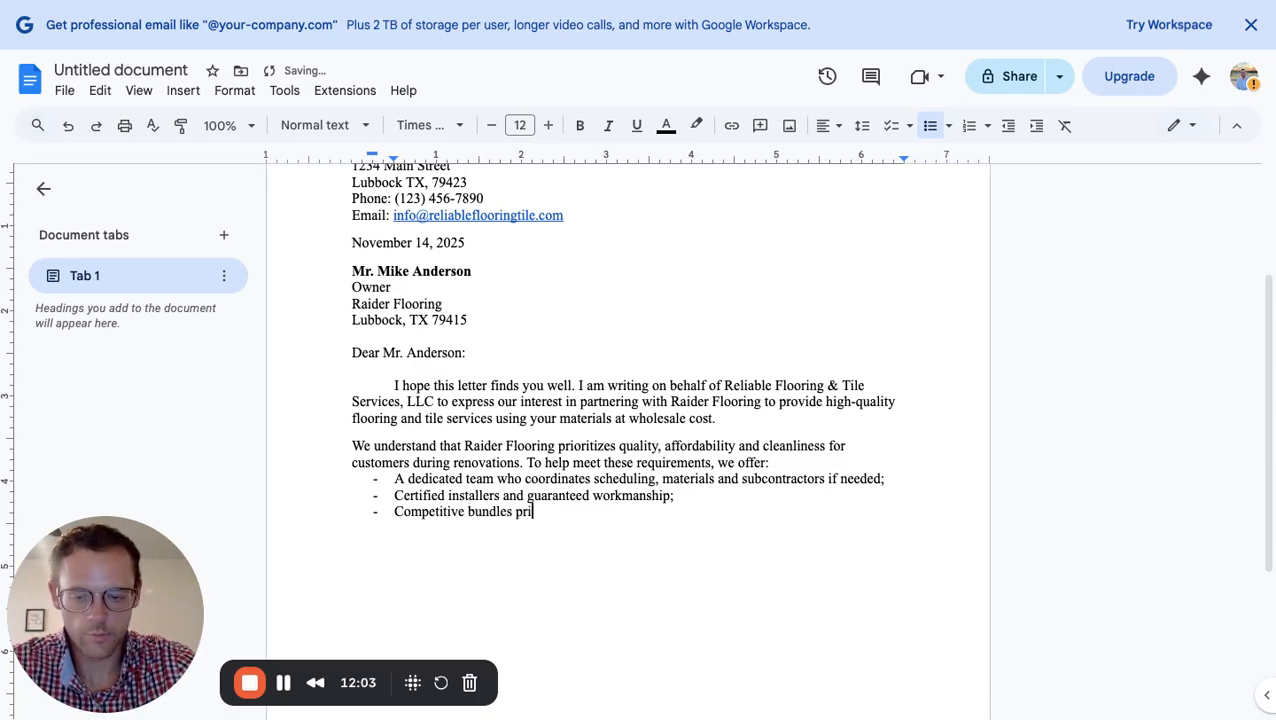
text(cing and de)
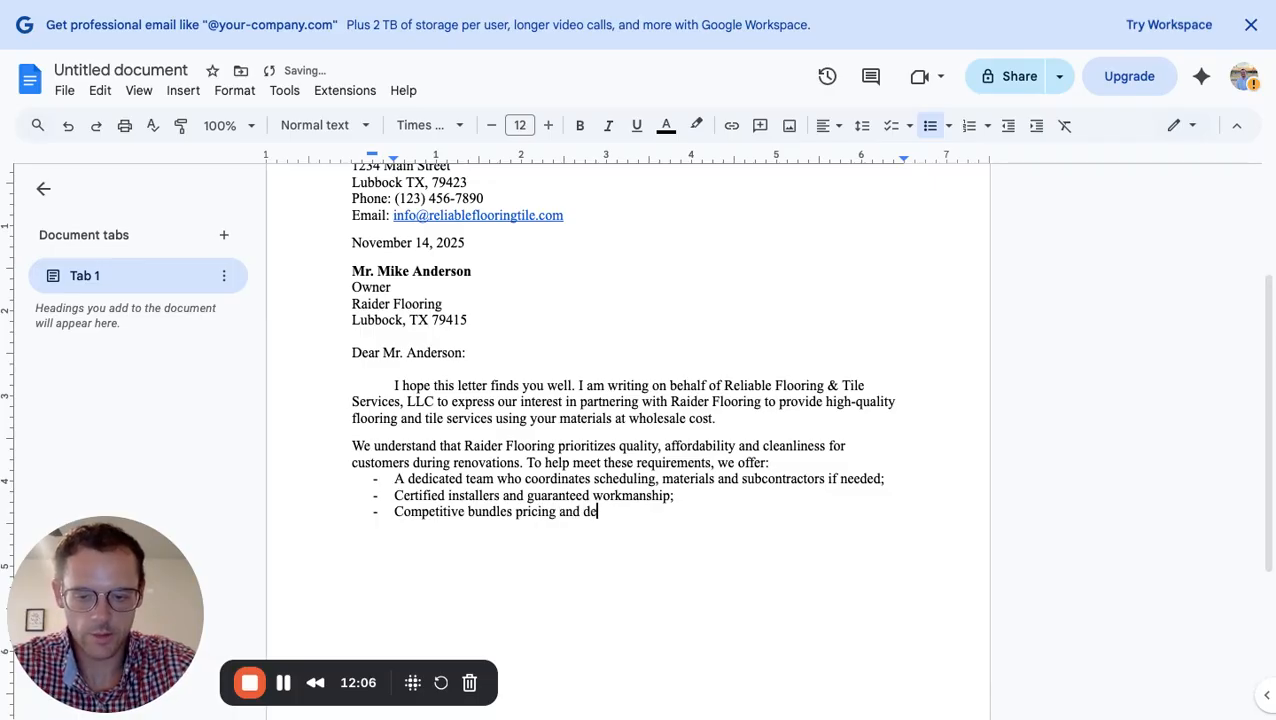
text(tailed s)
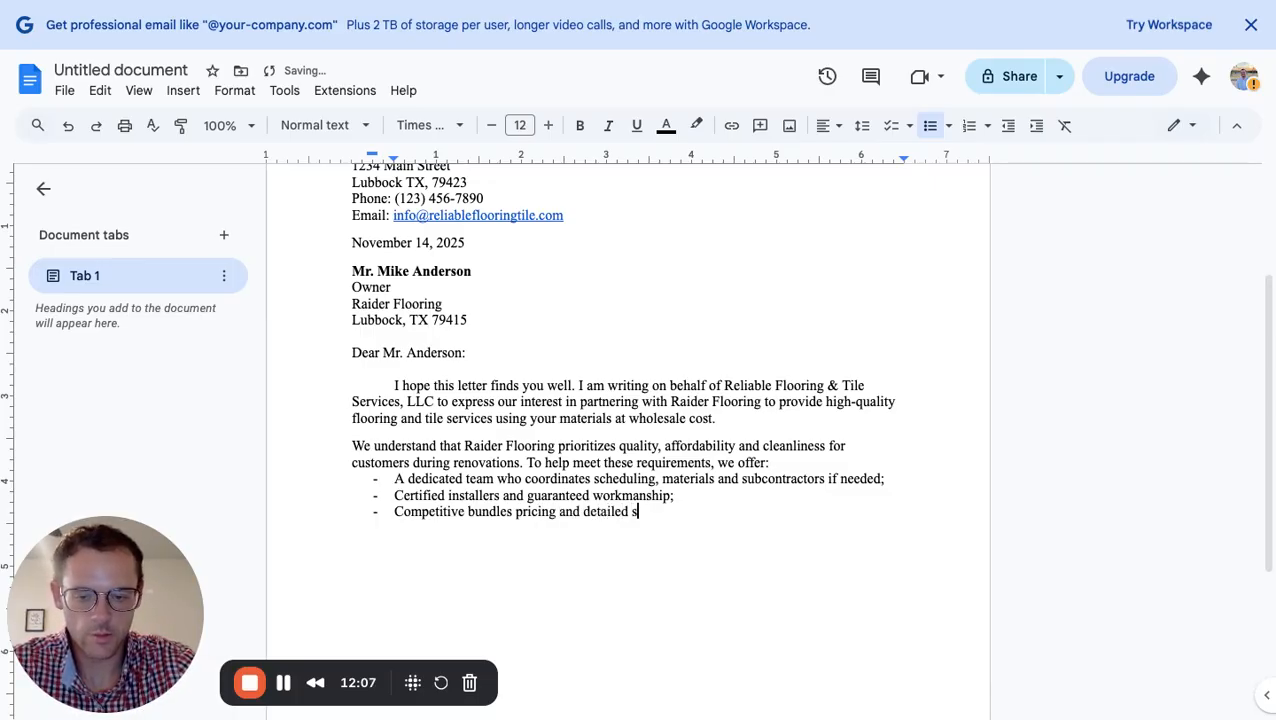
text(cope of w)
key(BackSpace)
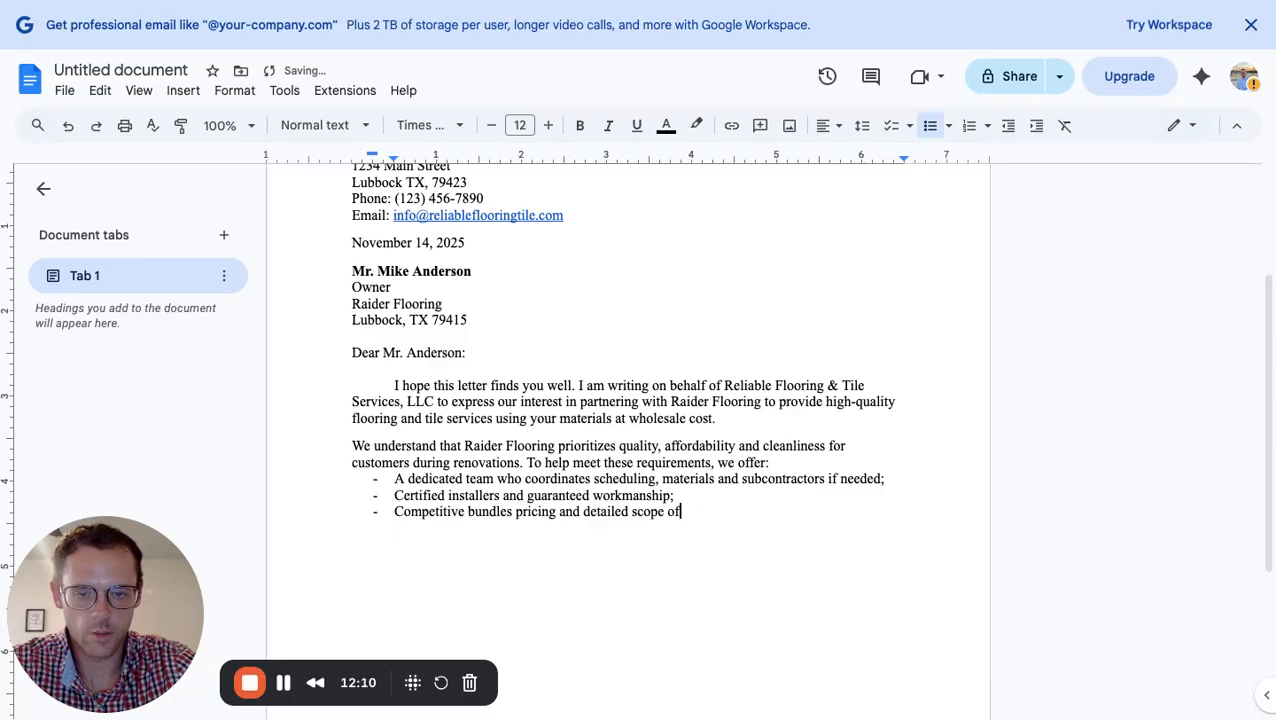
text(work.)
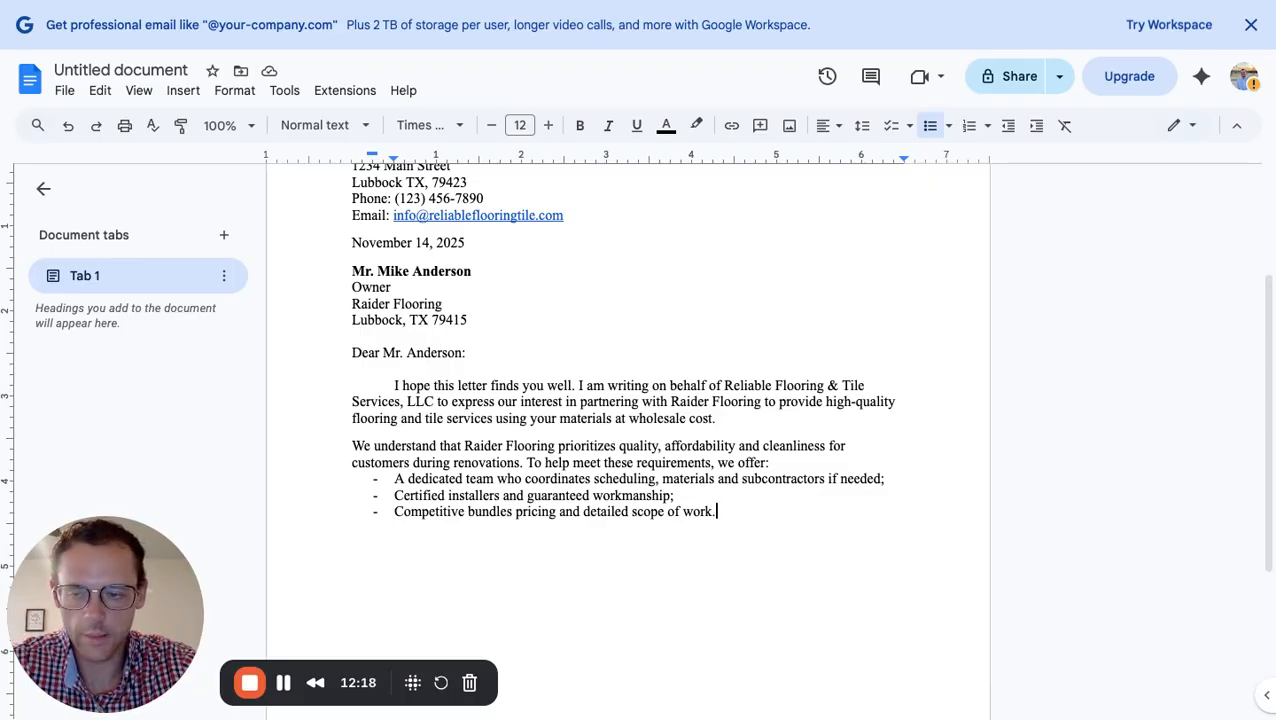
End the dash list and type the closing paragraph about meeting, project references, a custom proposal and matching standards
key(Return)
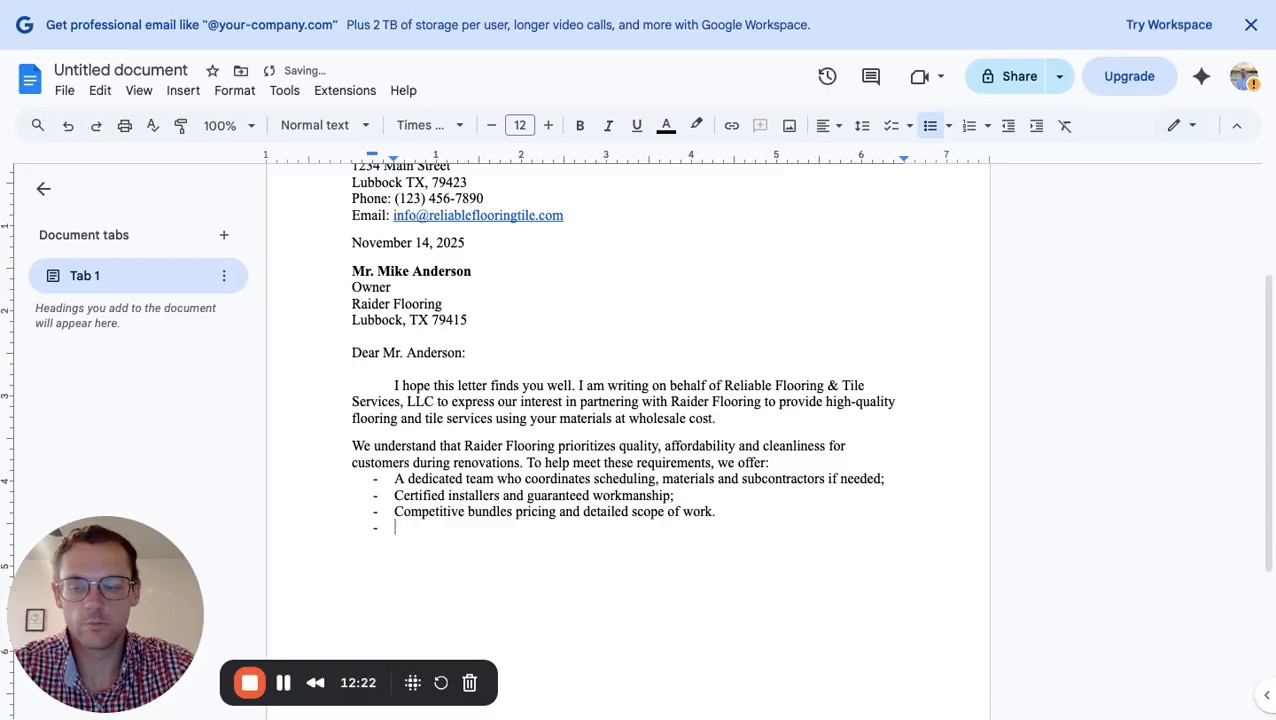
key(Return)
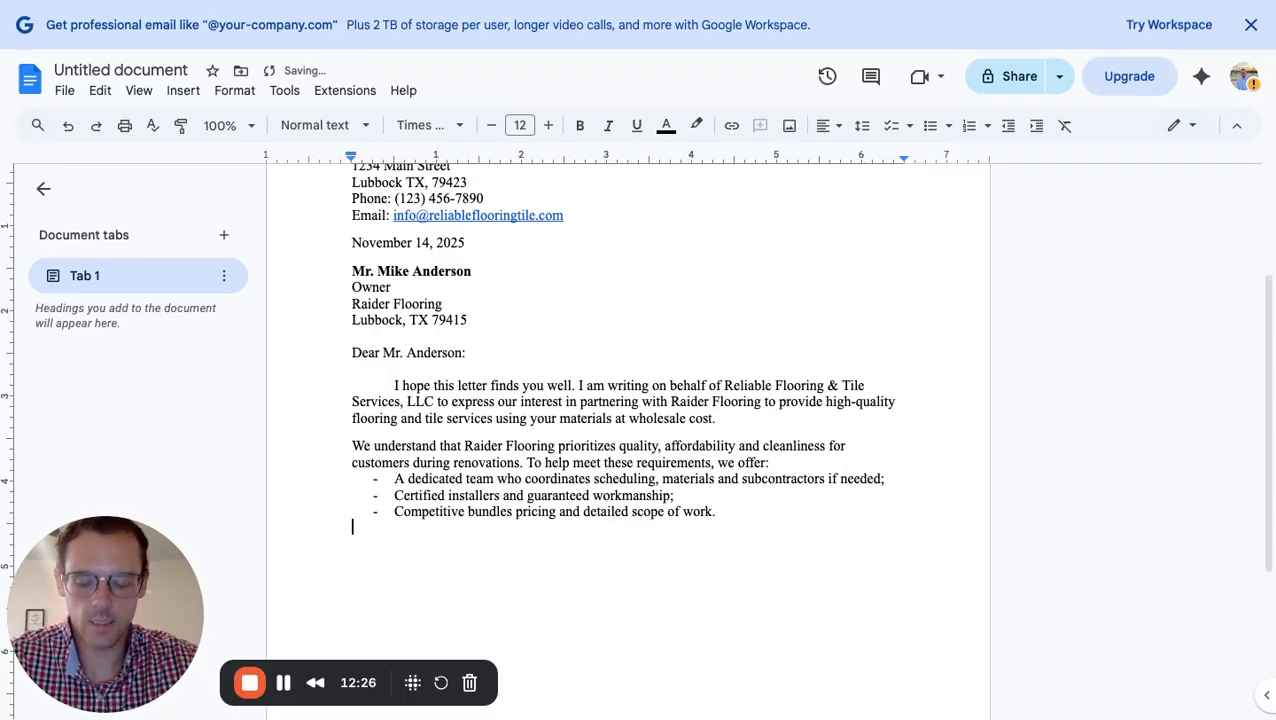
text(W)
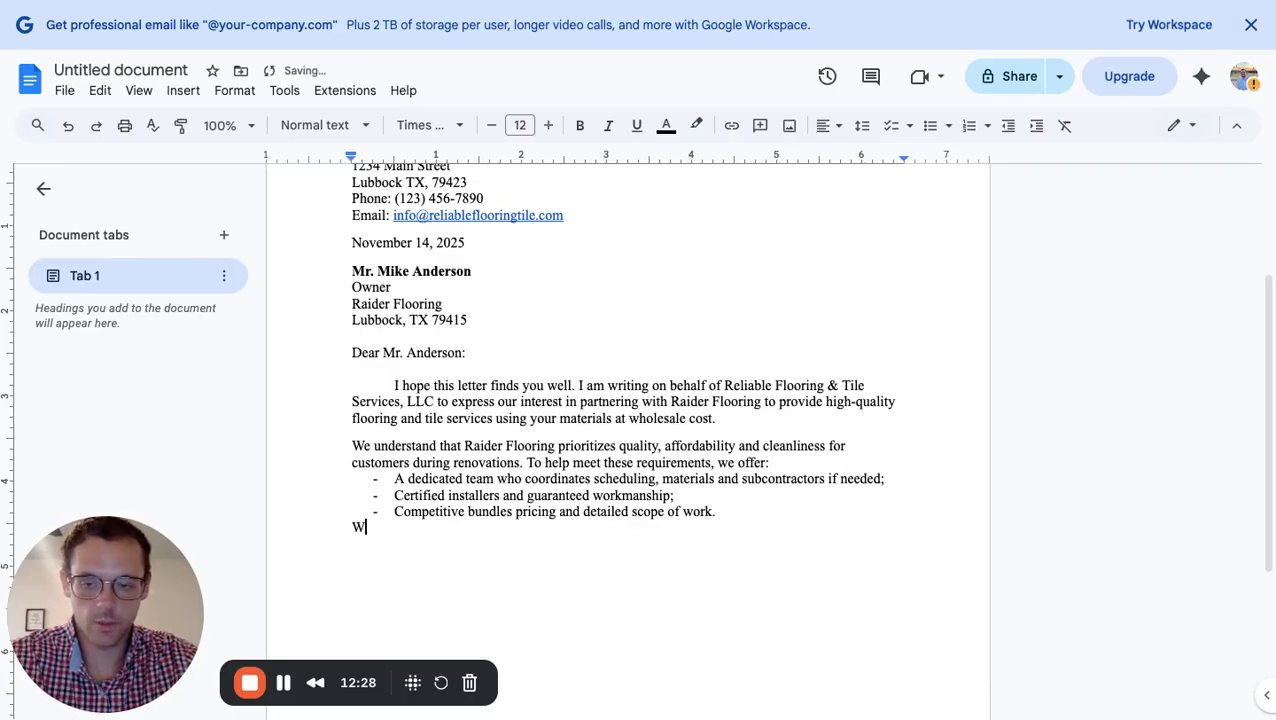
text(e are welcom)
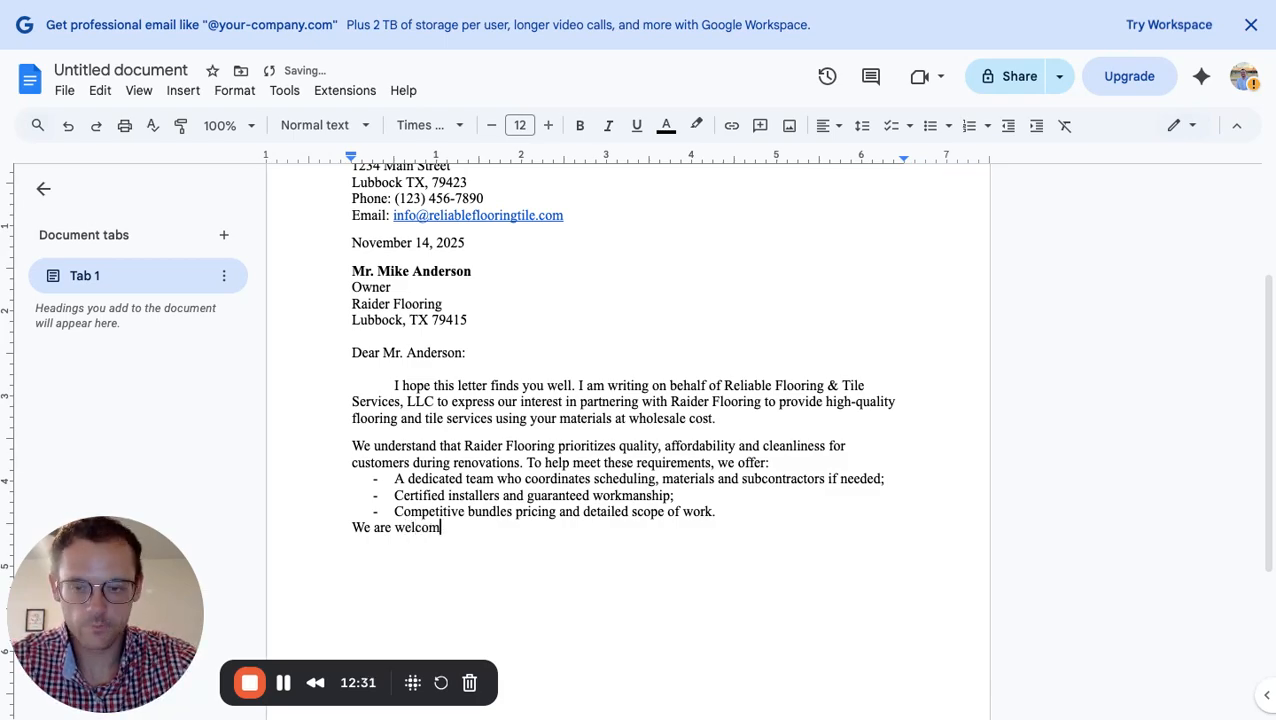
key(BackSpace)
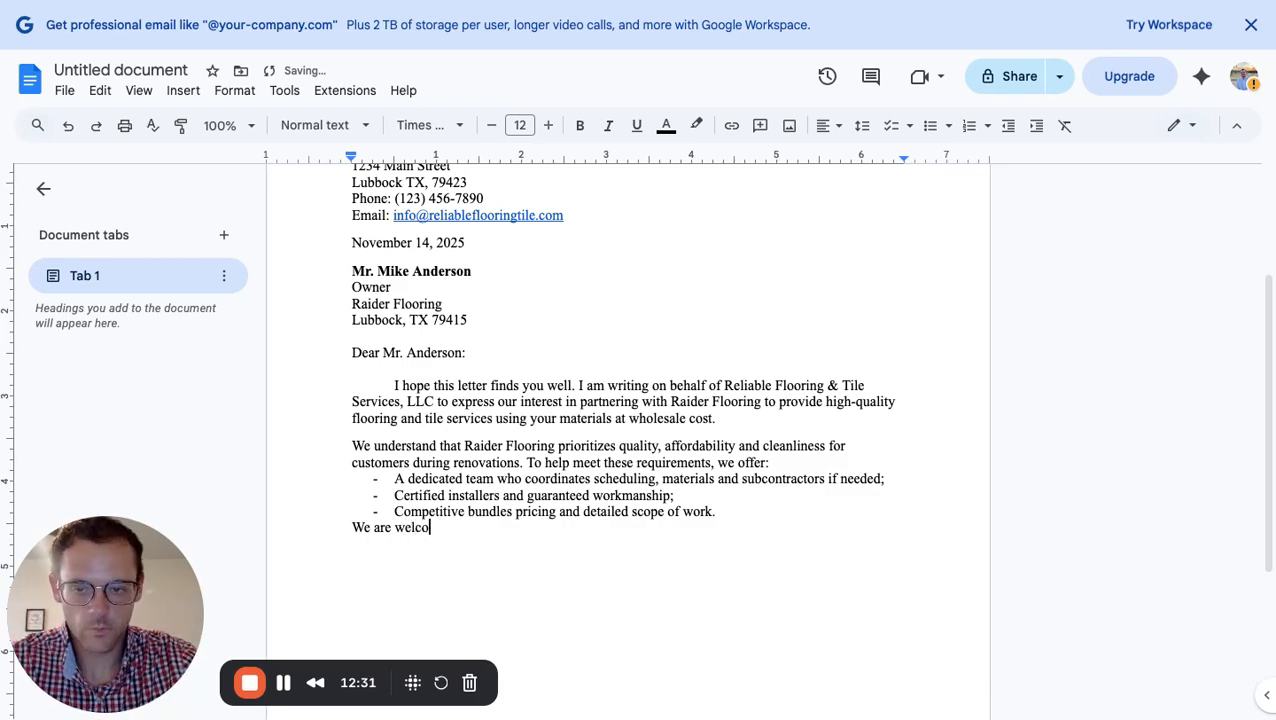
text(ming the )
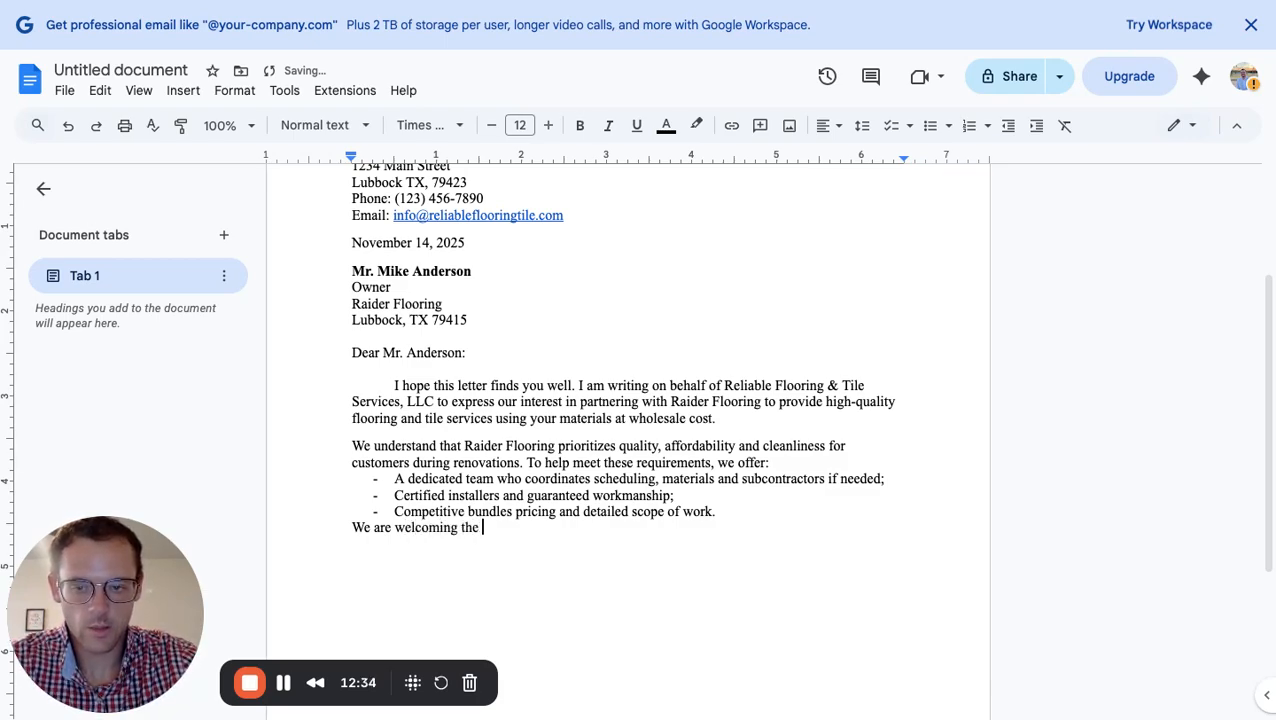
text(opportu)
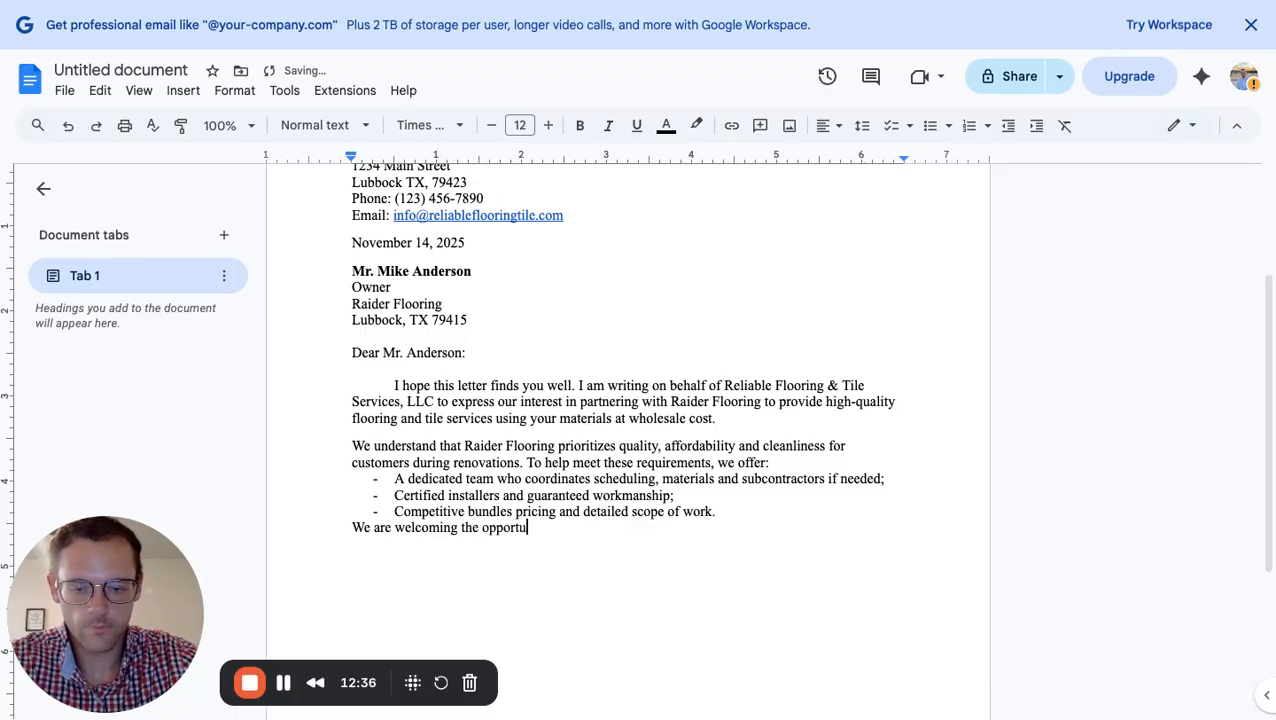
text(nity to )
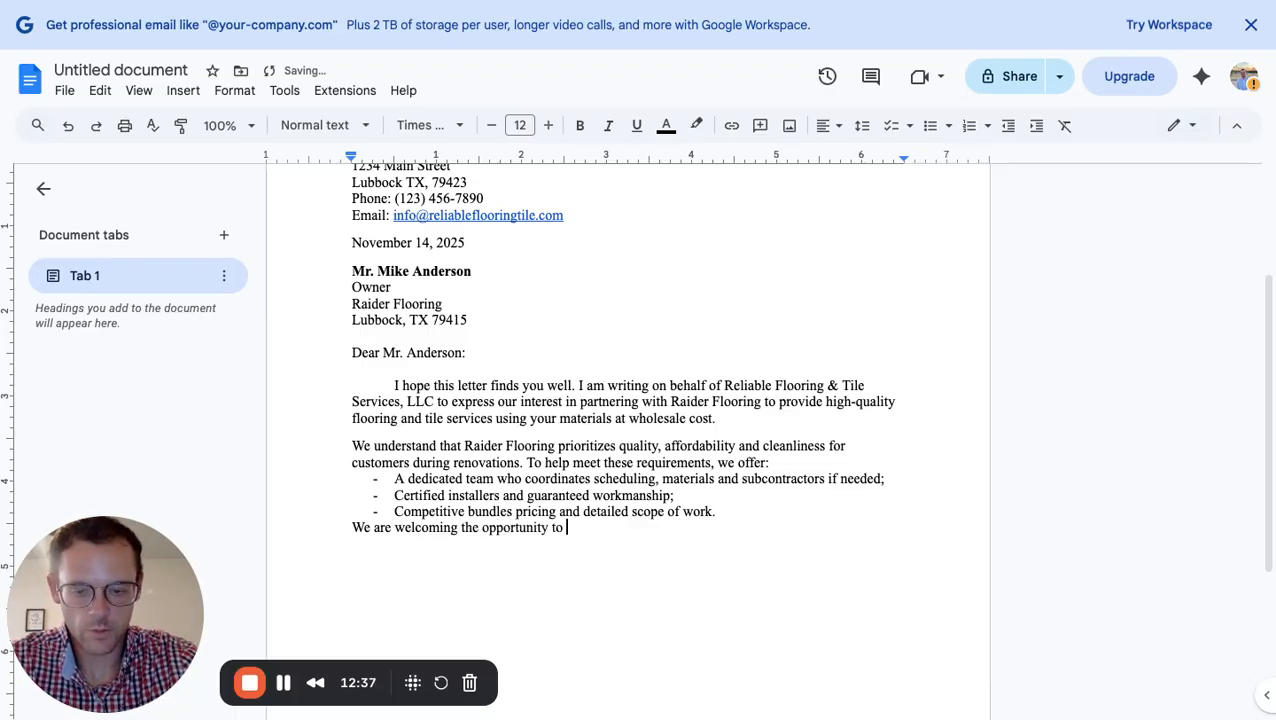
text(meet with y)
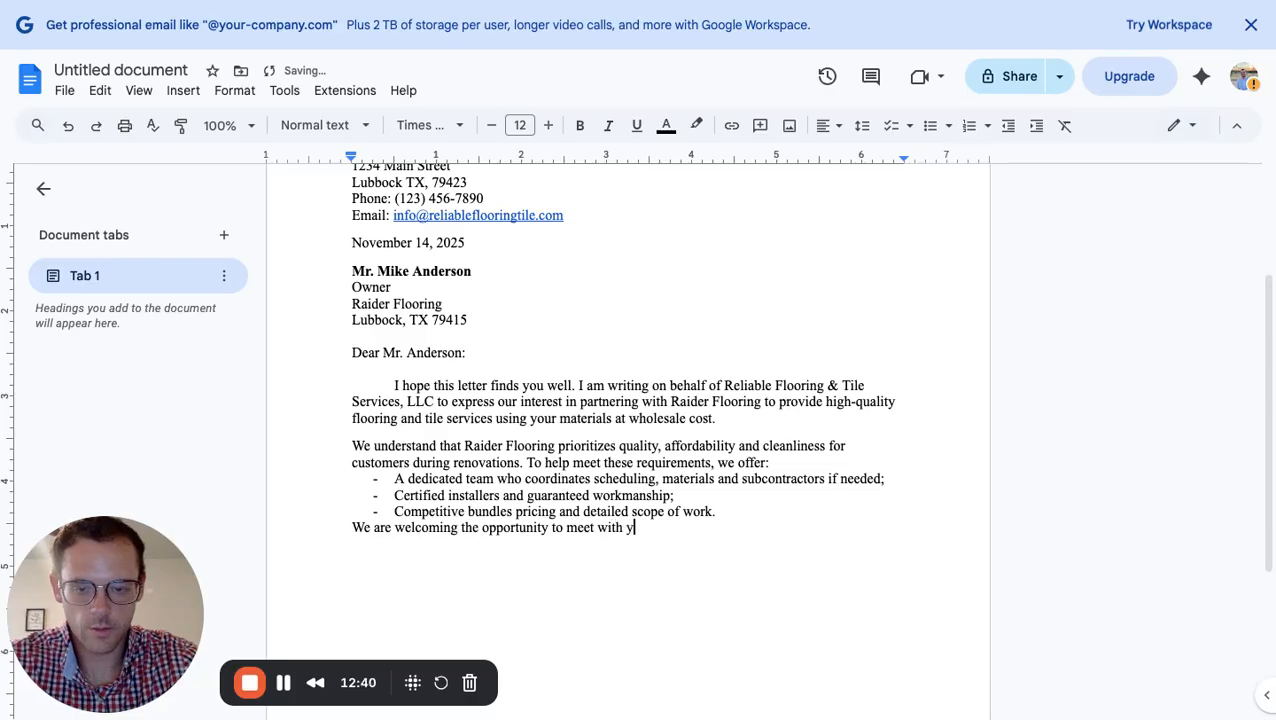
text(ou to disu)
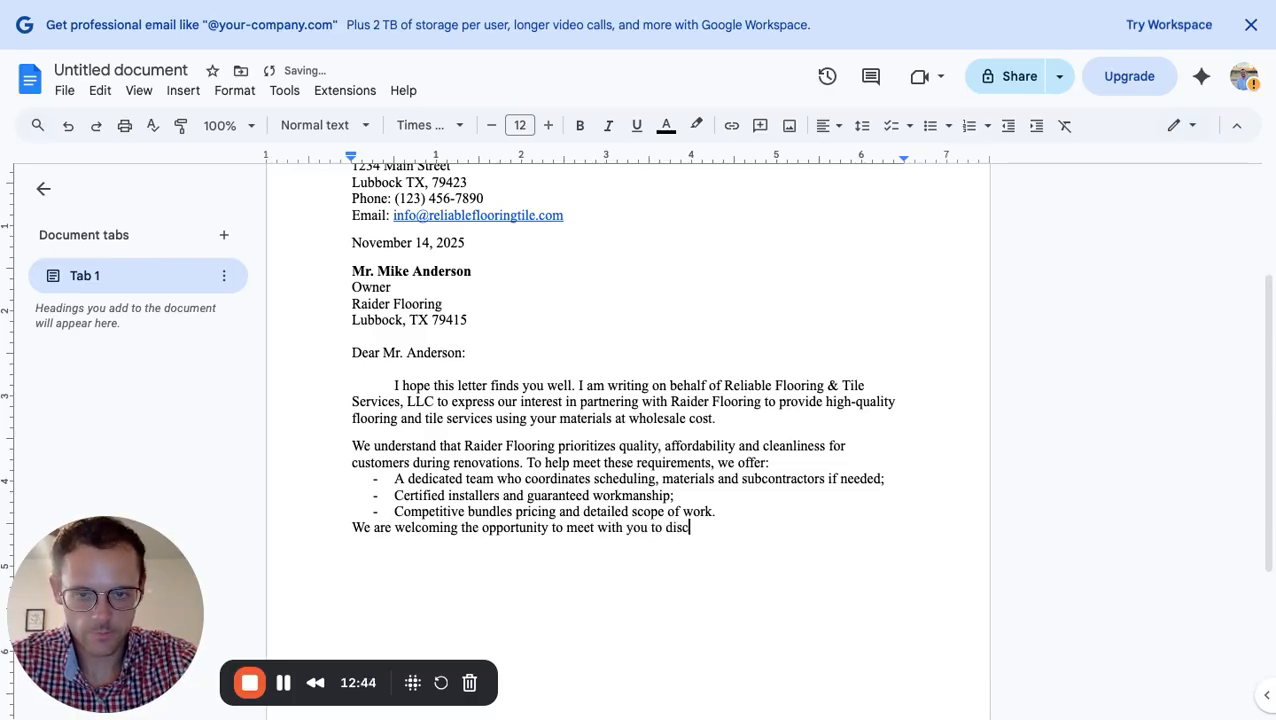
text(uss )
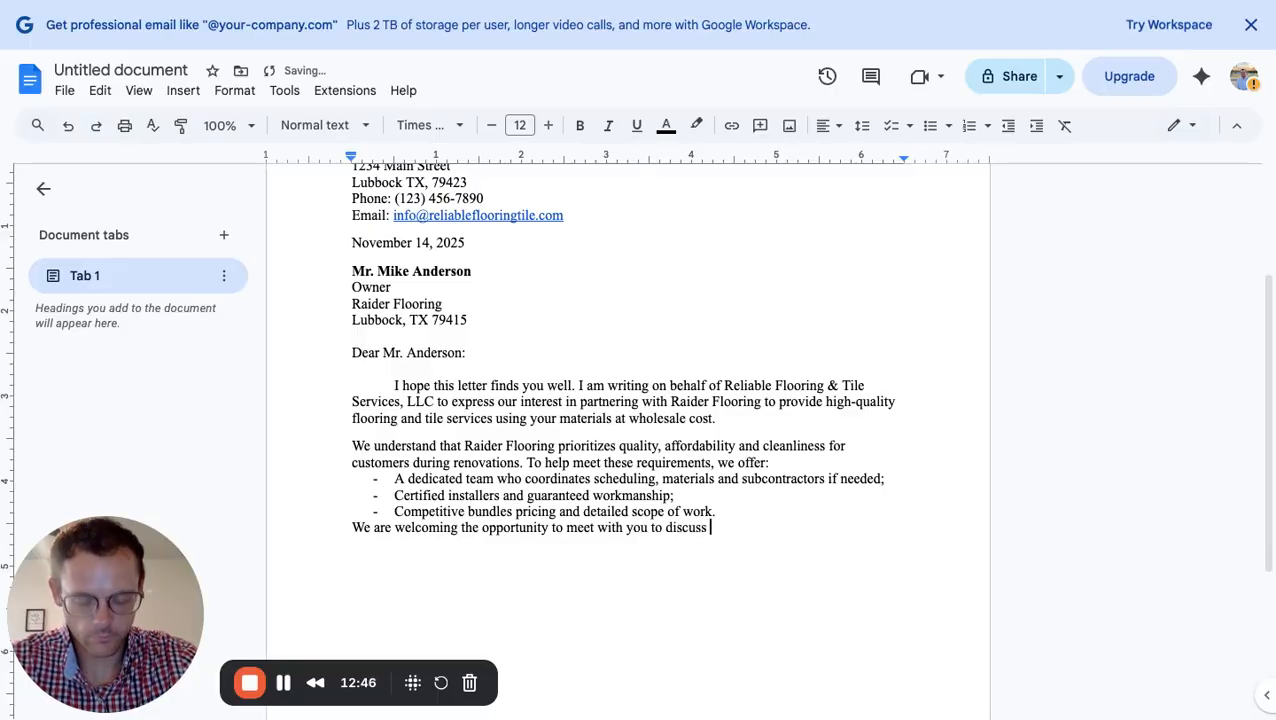
text(our partner)
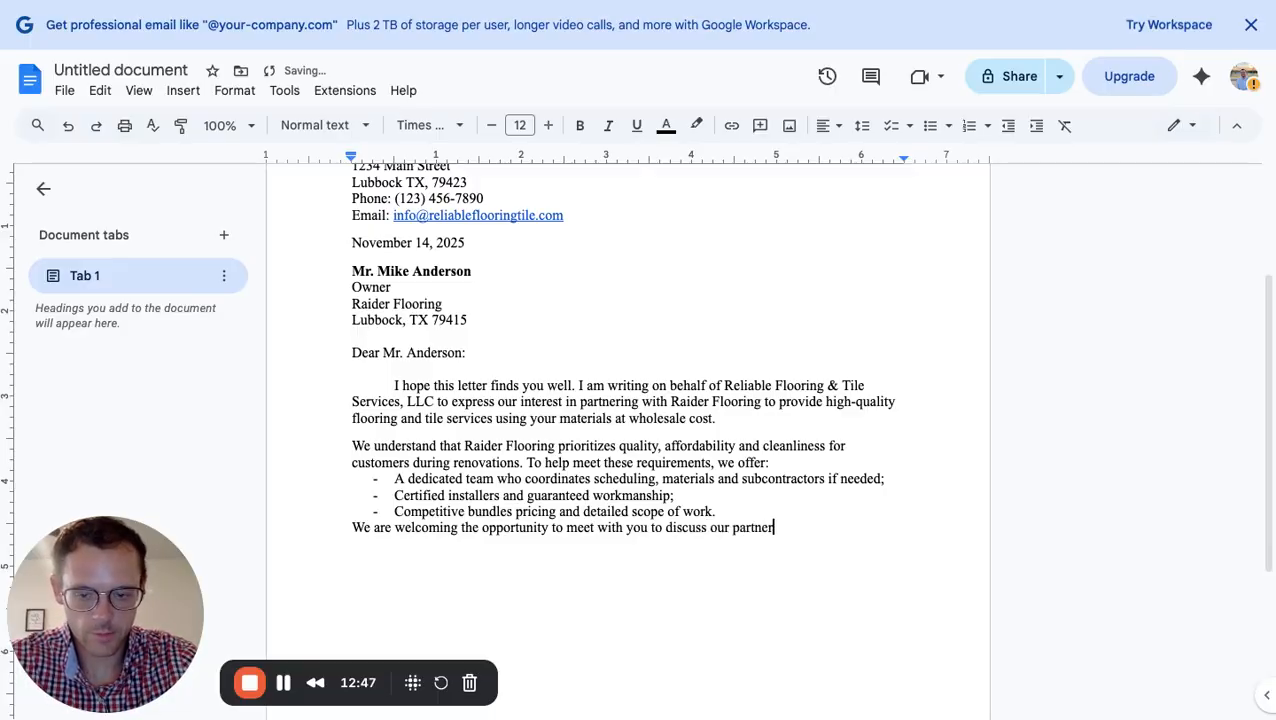
text(ship need)
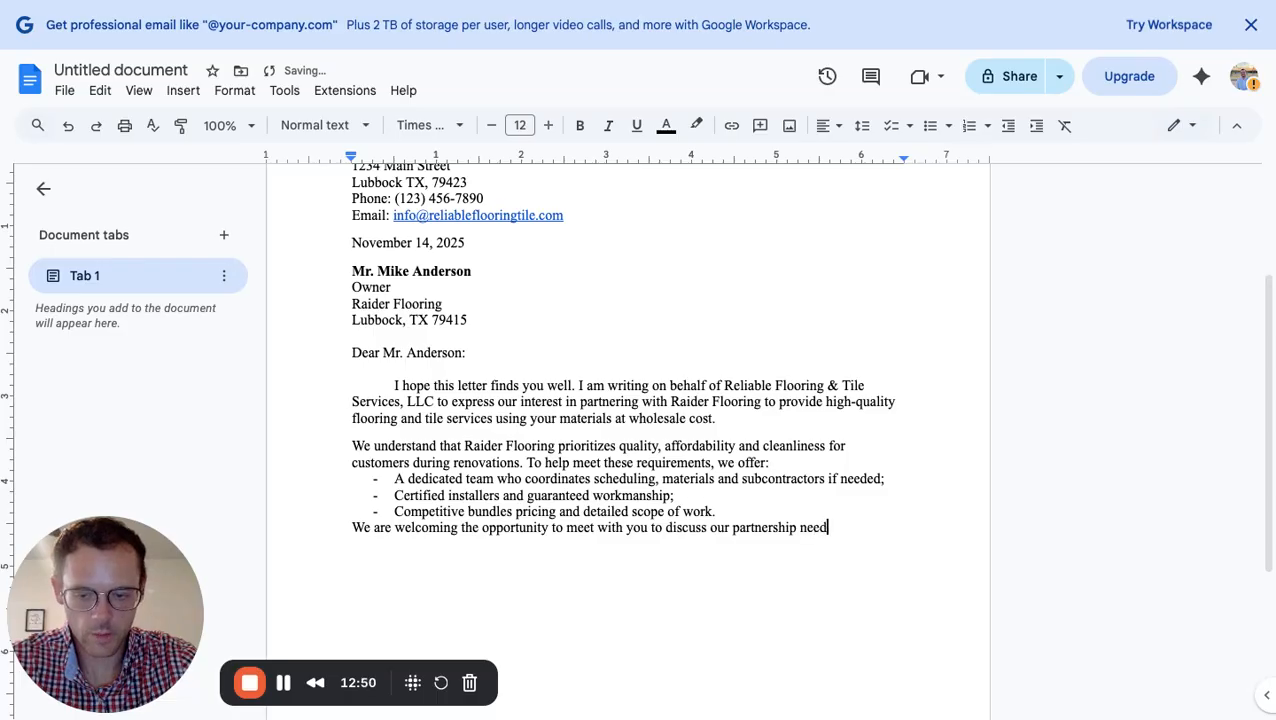
text(s. rev)
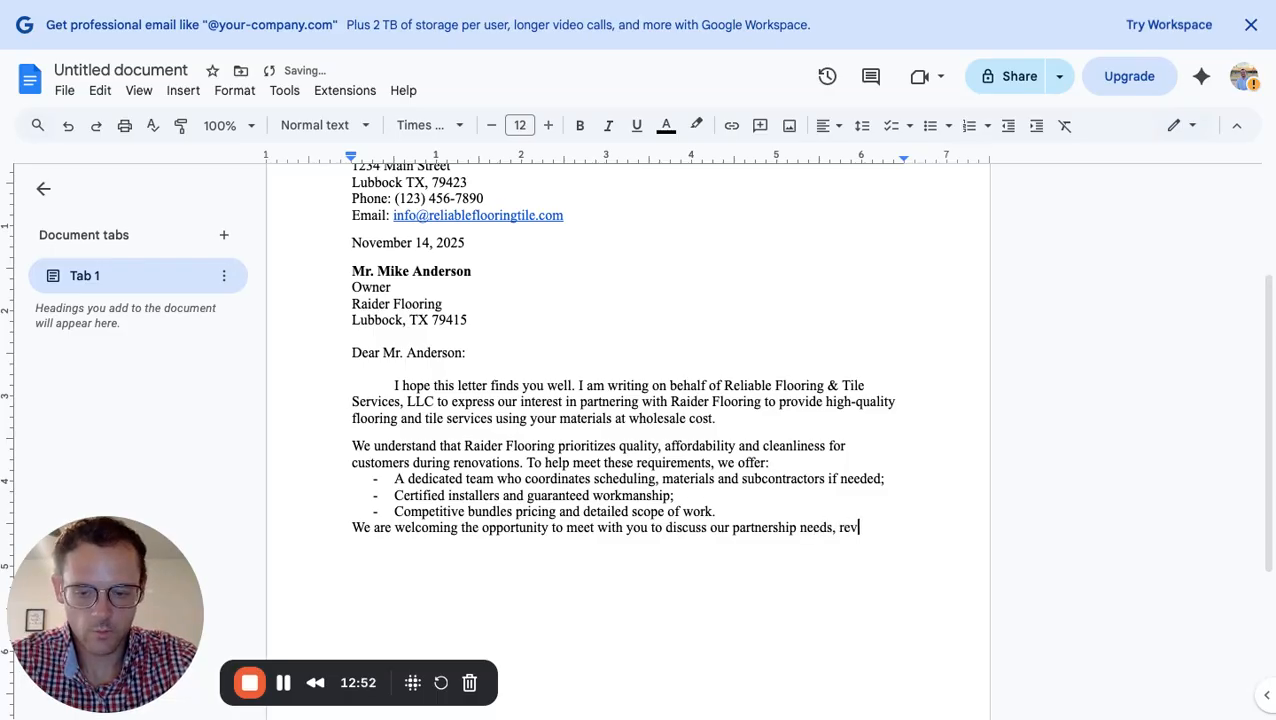
text(iew past prj)
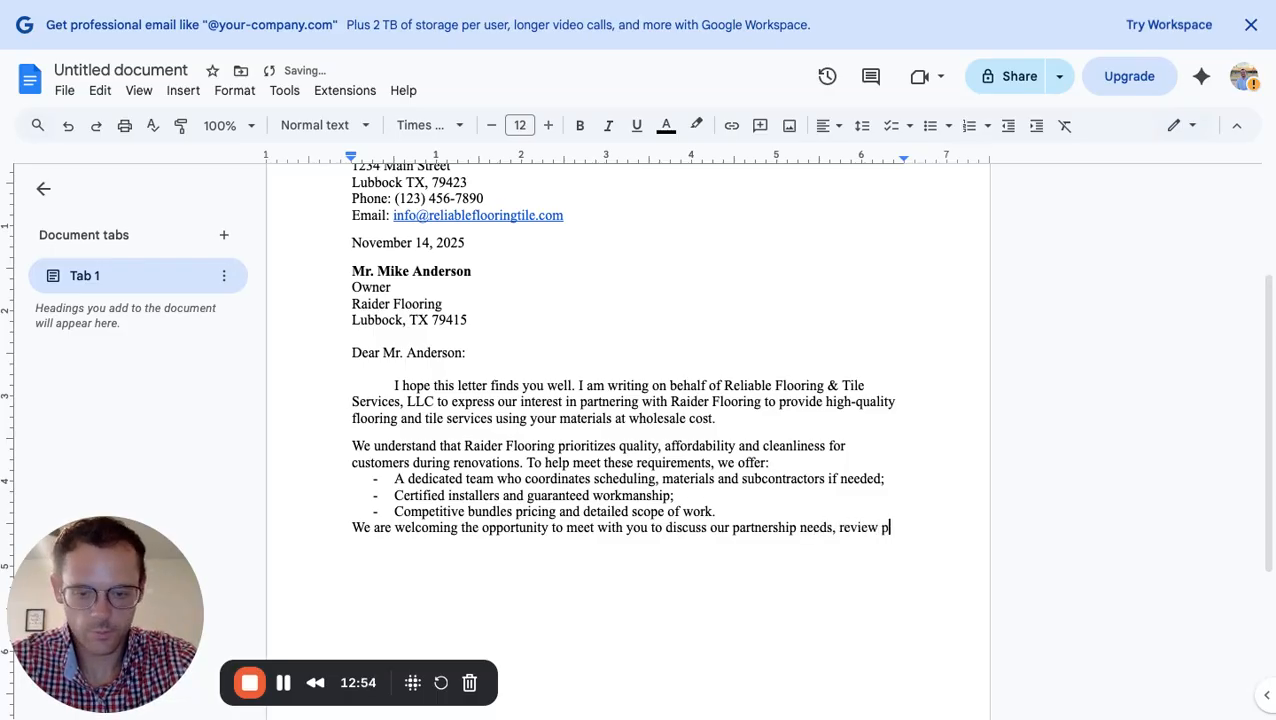
key(BackSpace)
key(BackSpace)
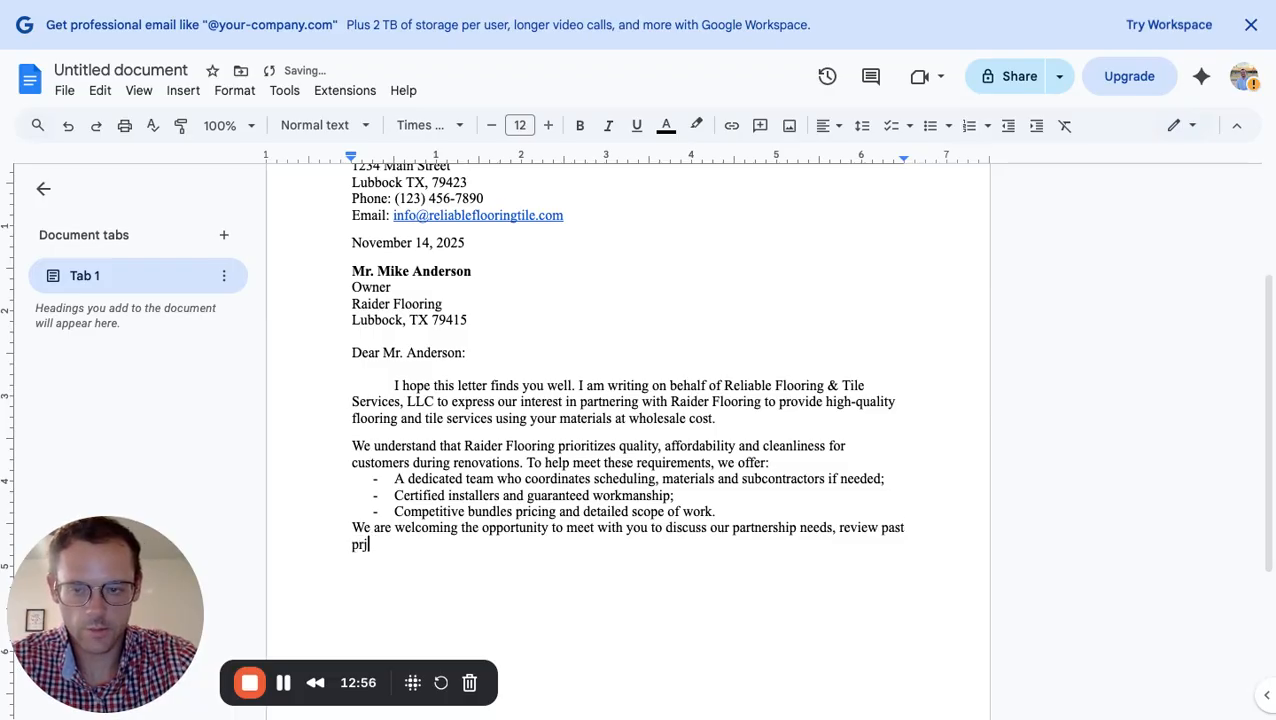
text(roject refere)
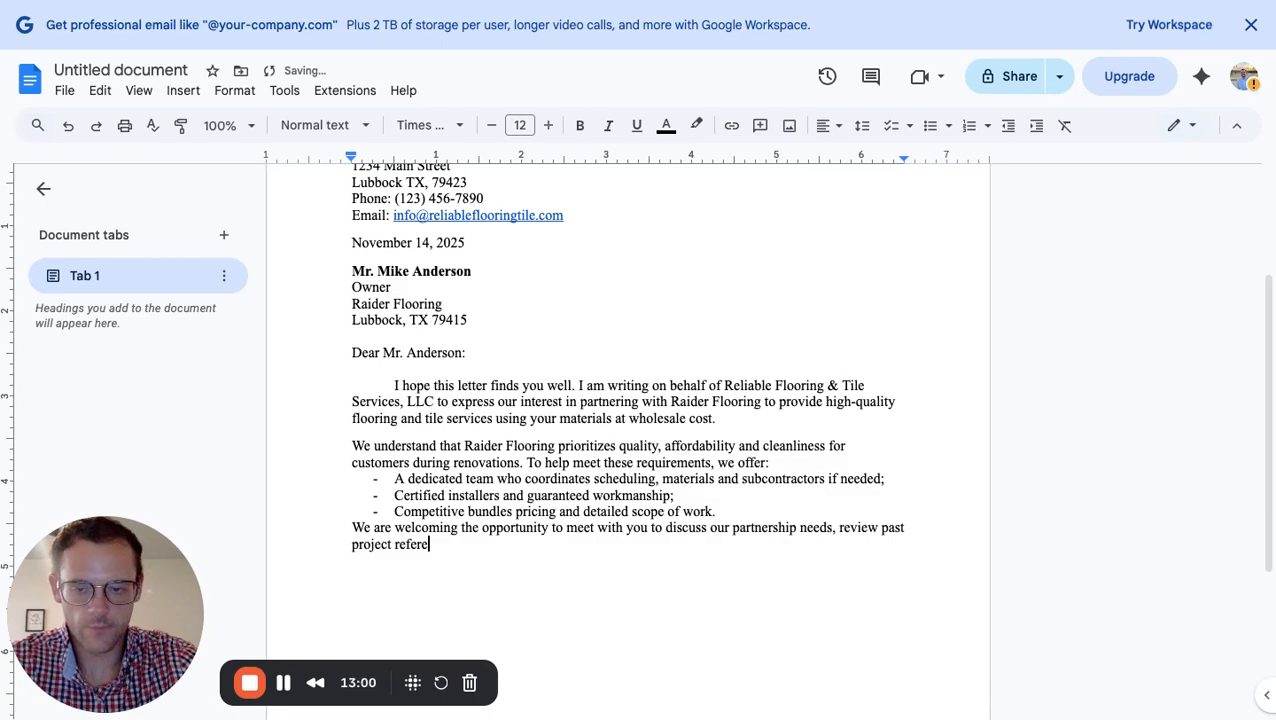
text(nces and p)
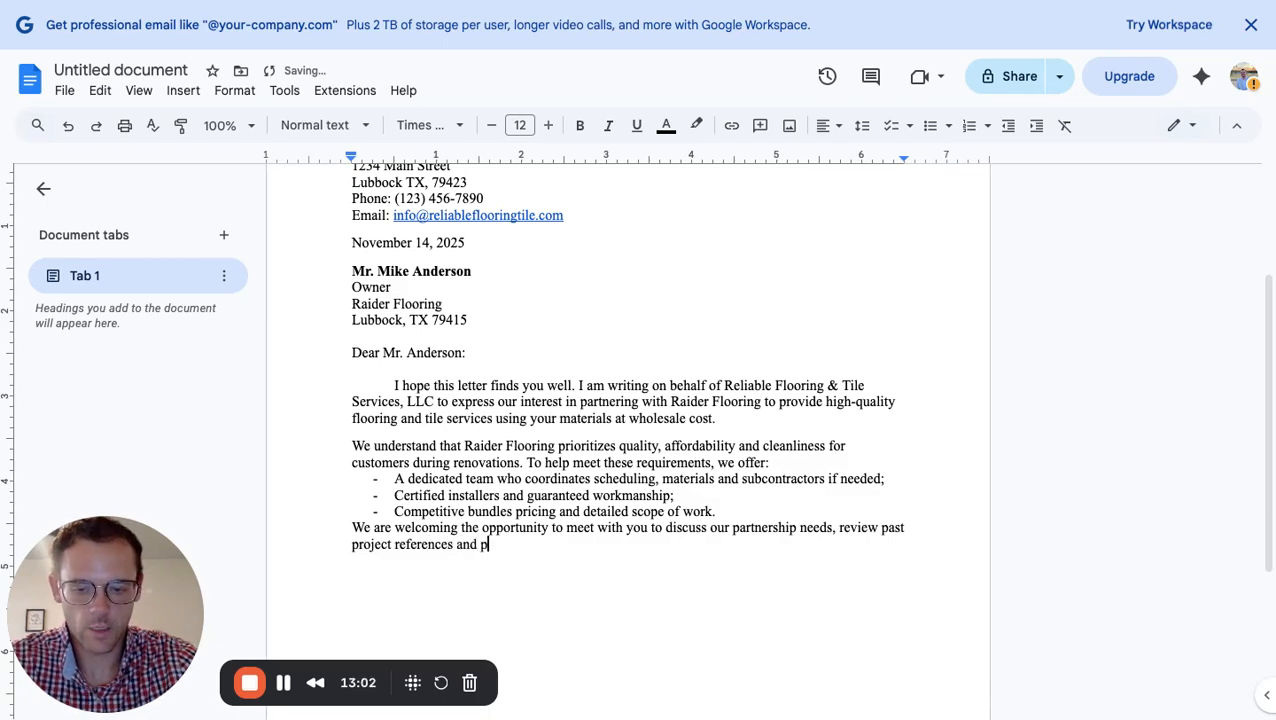
text(rovide )
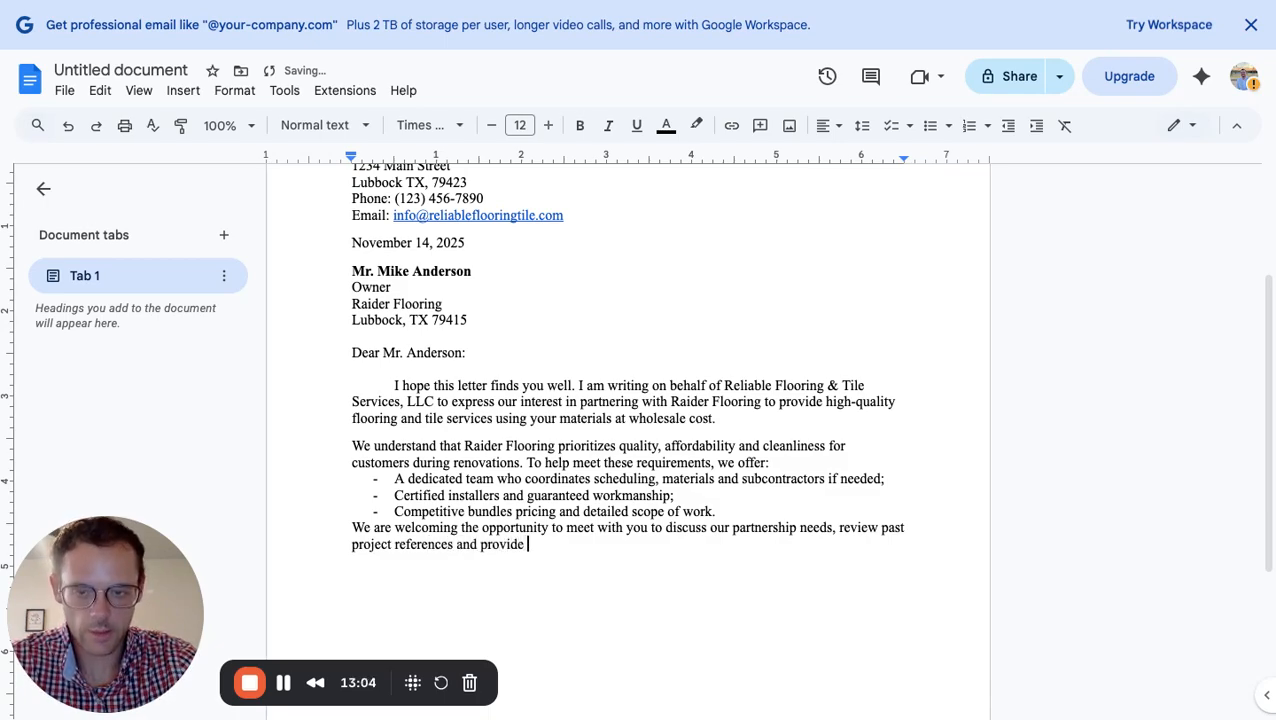
text(a custom)
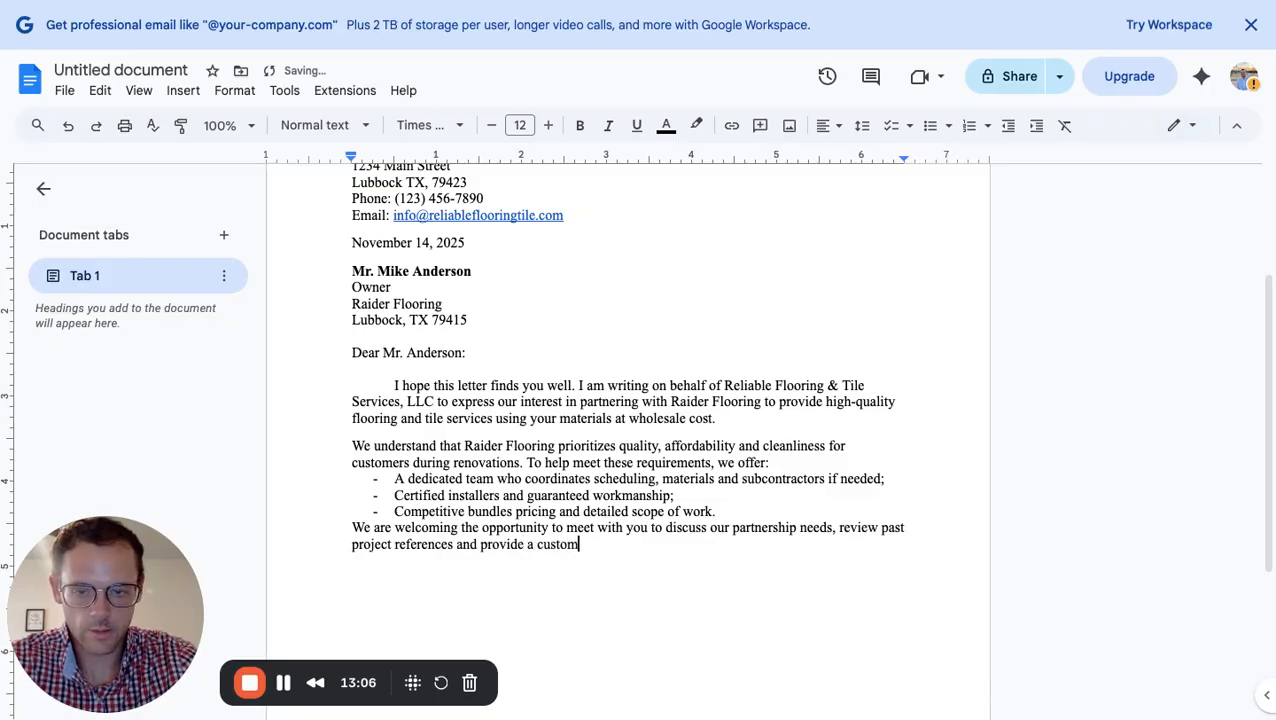
text( proposa)
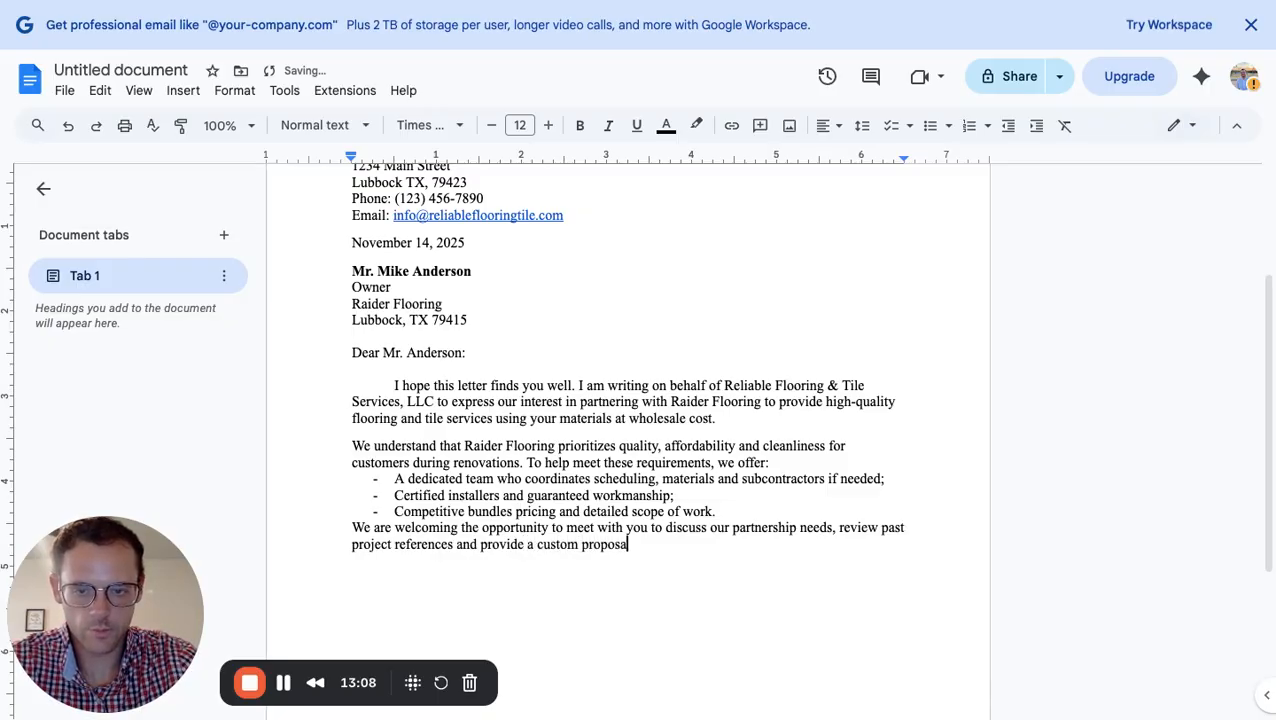
text(l)
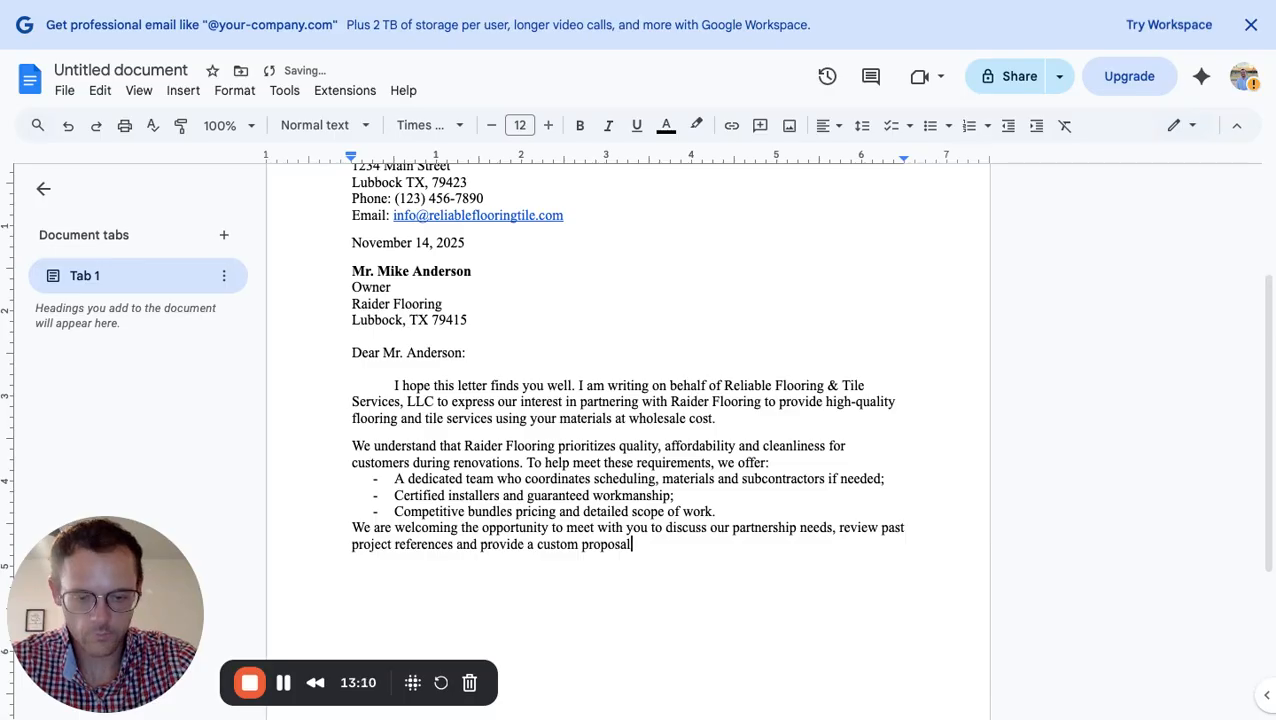
text(. We are)
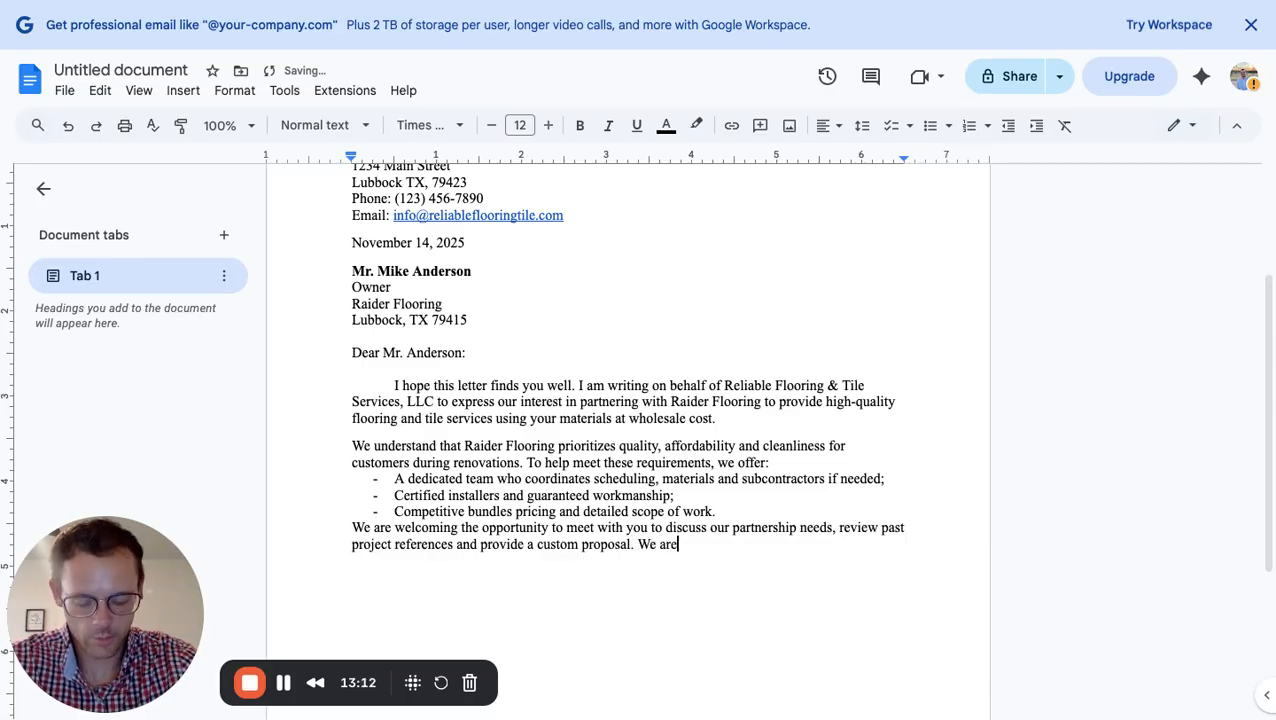
text( confiden)
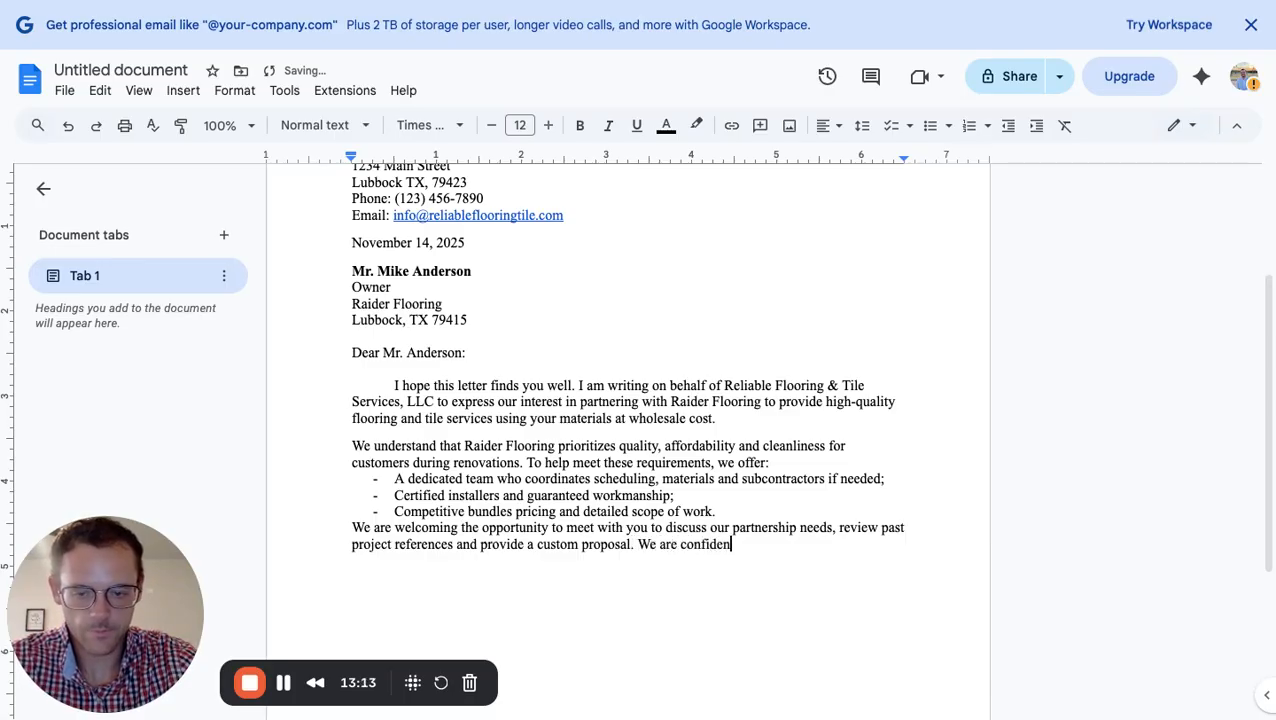
text(t that)
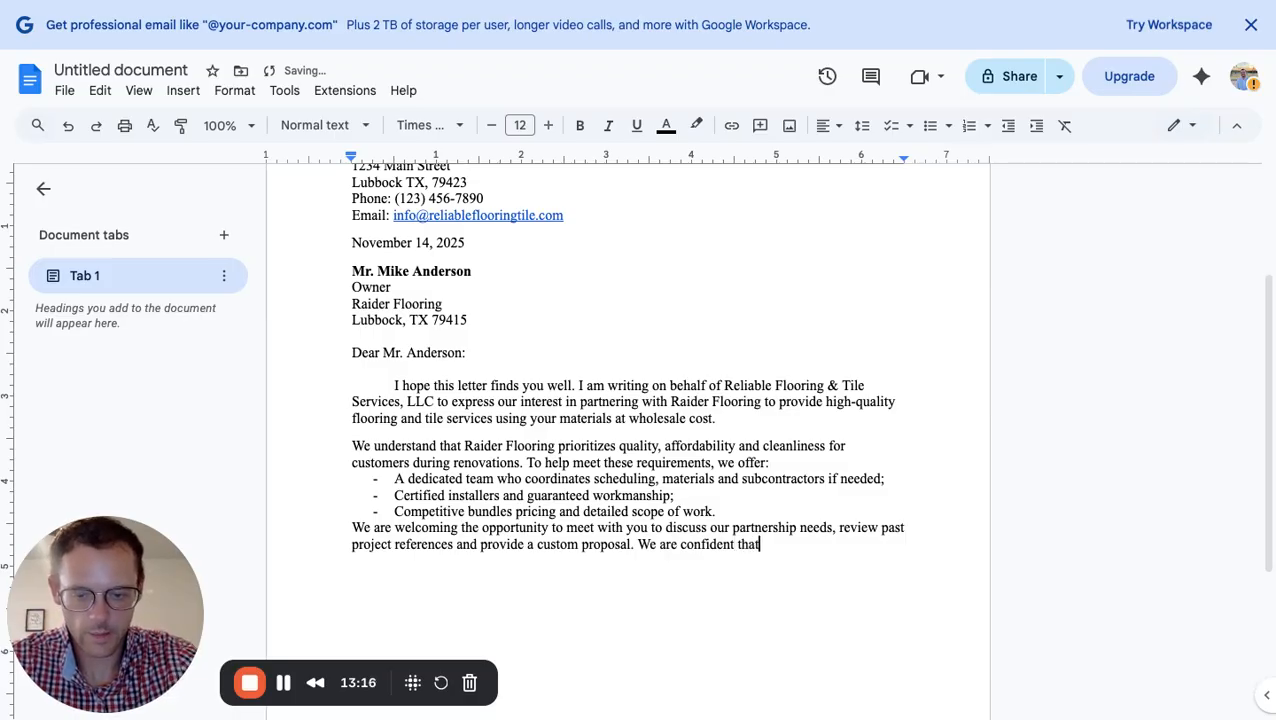
text( our serv)
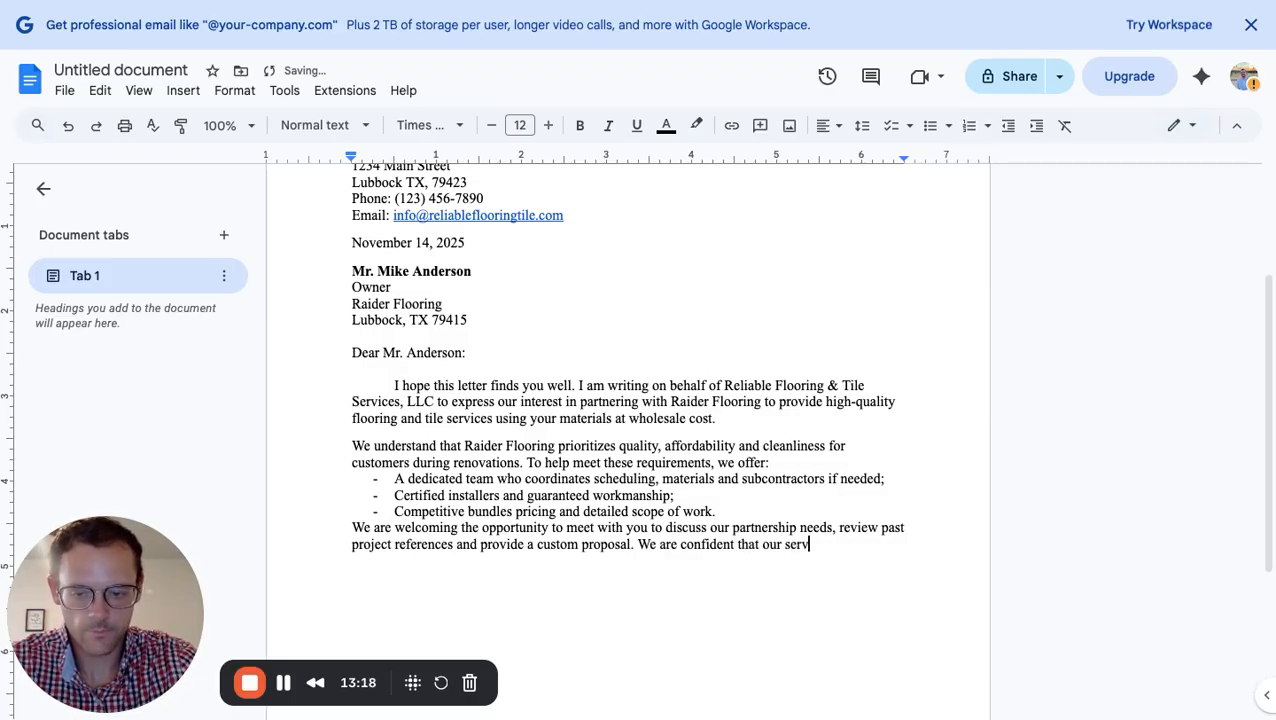
text(ices and c)
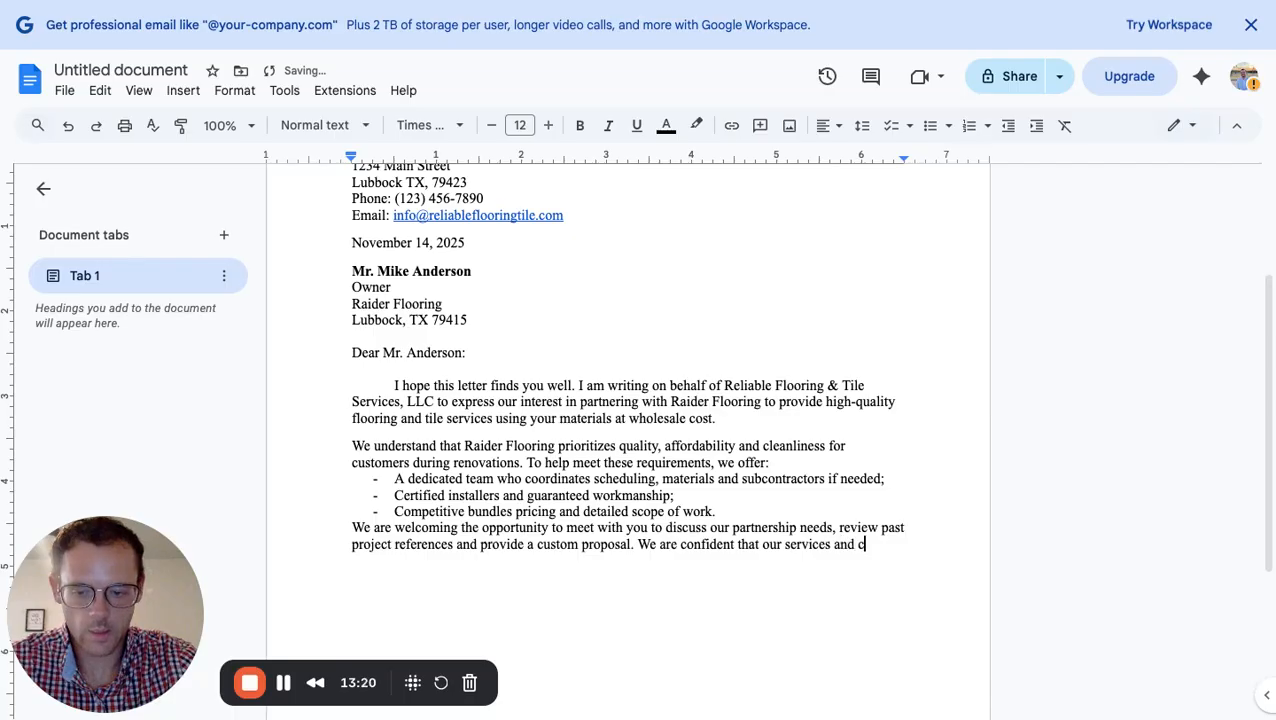
text(ommitment )
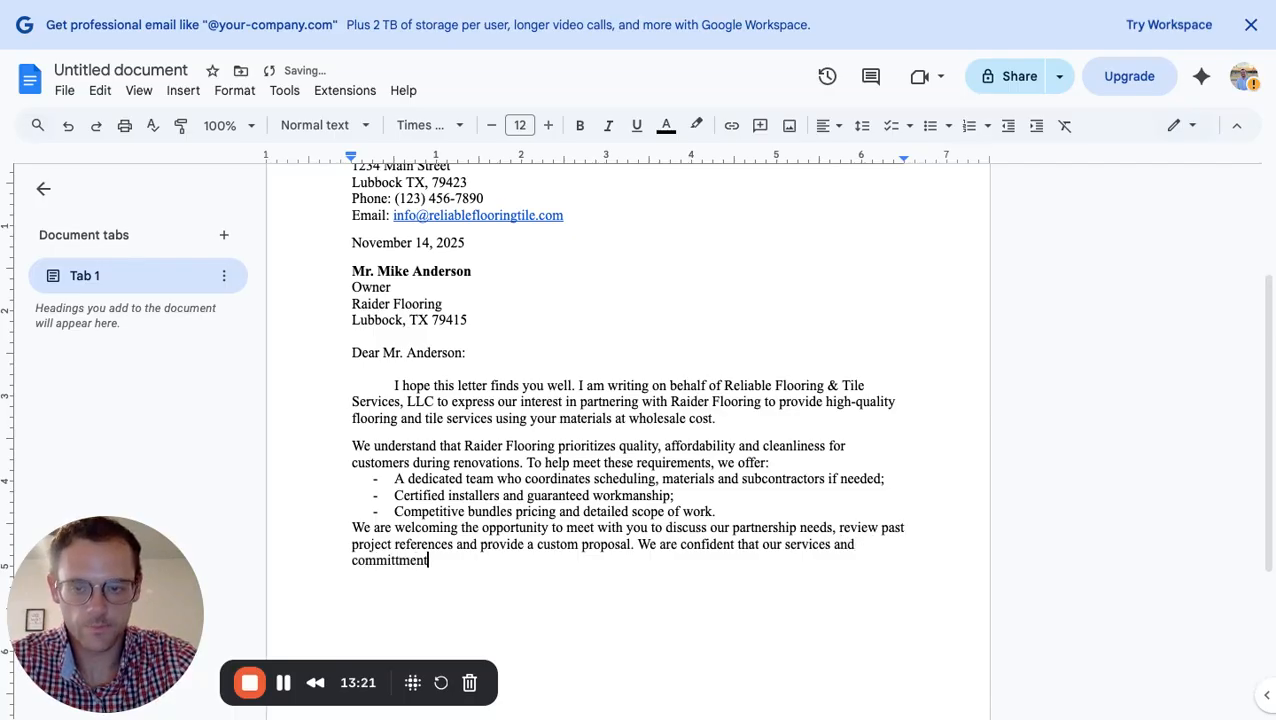
text(to reliab)
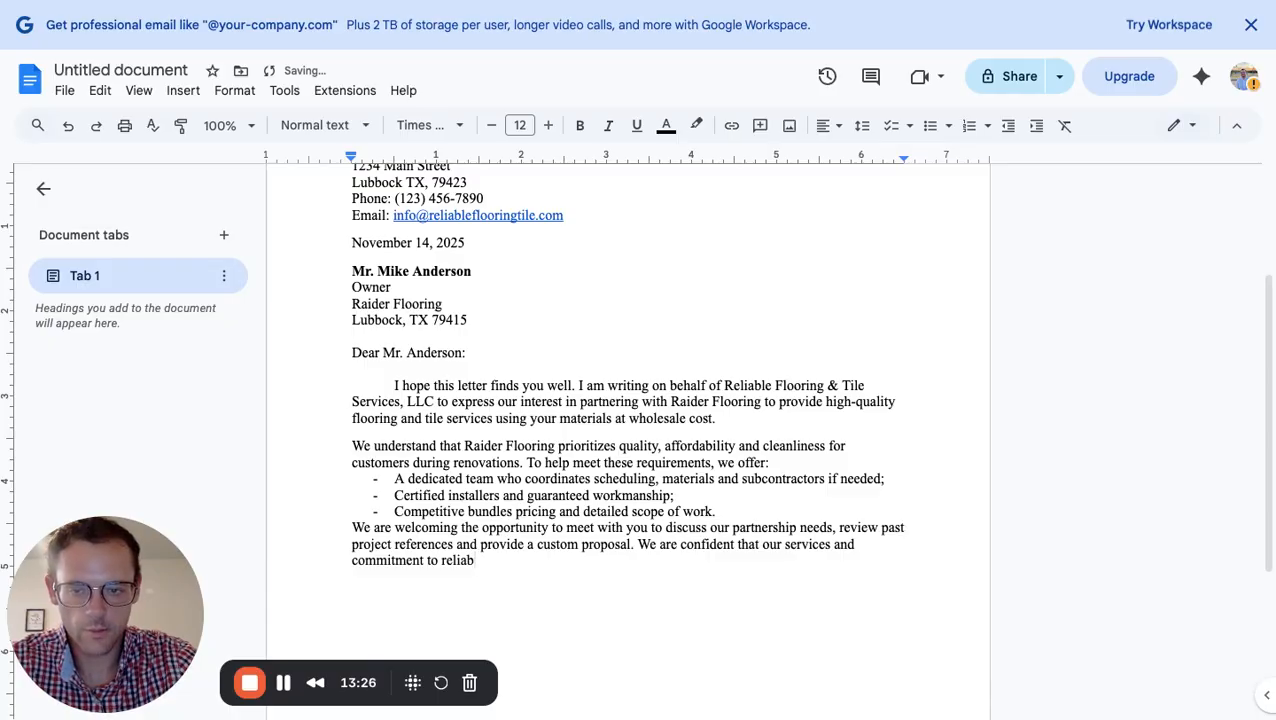
text(ility align)
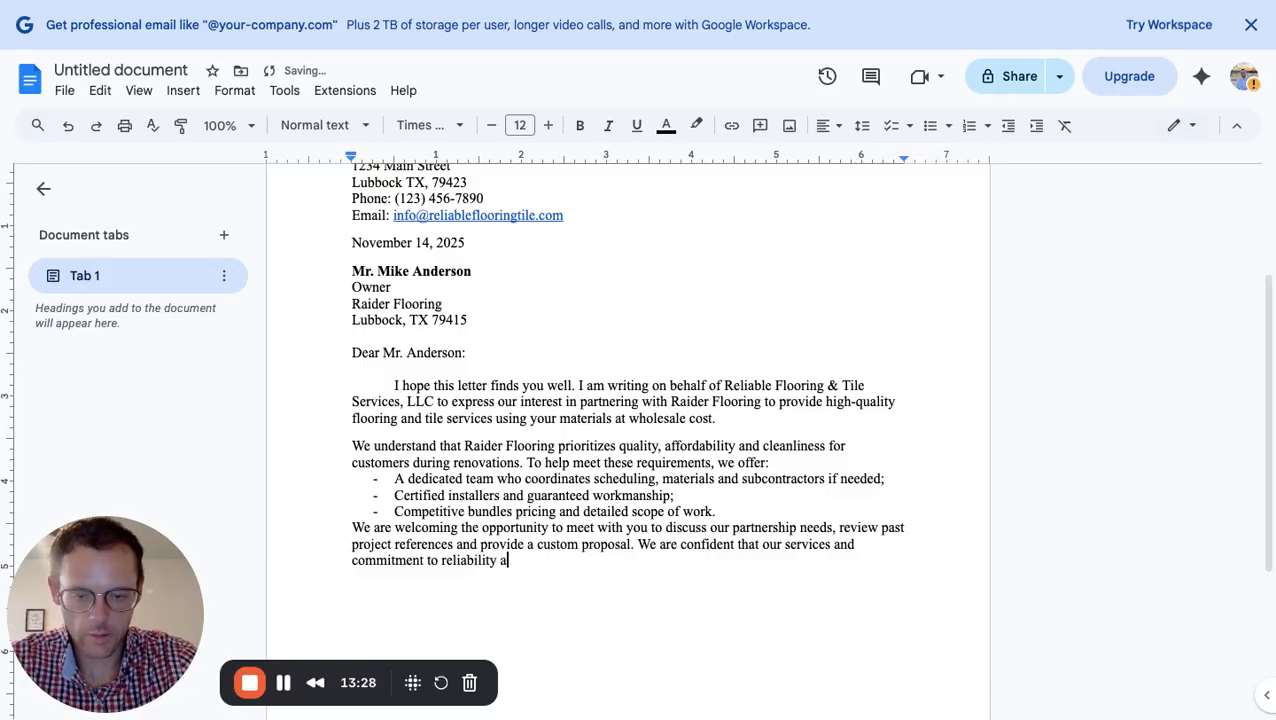
text(ely)
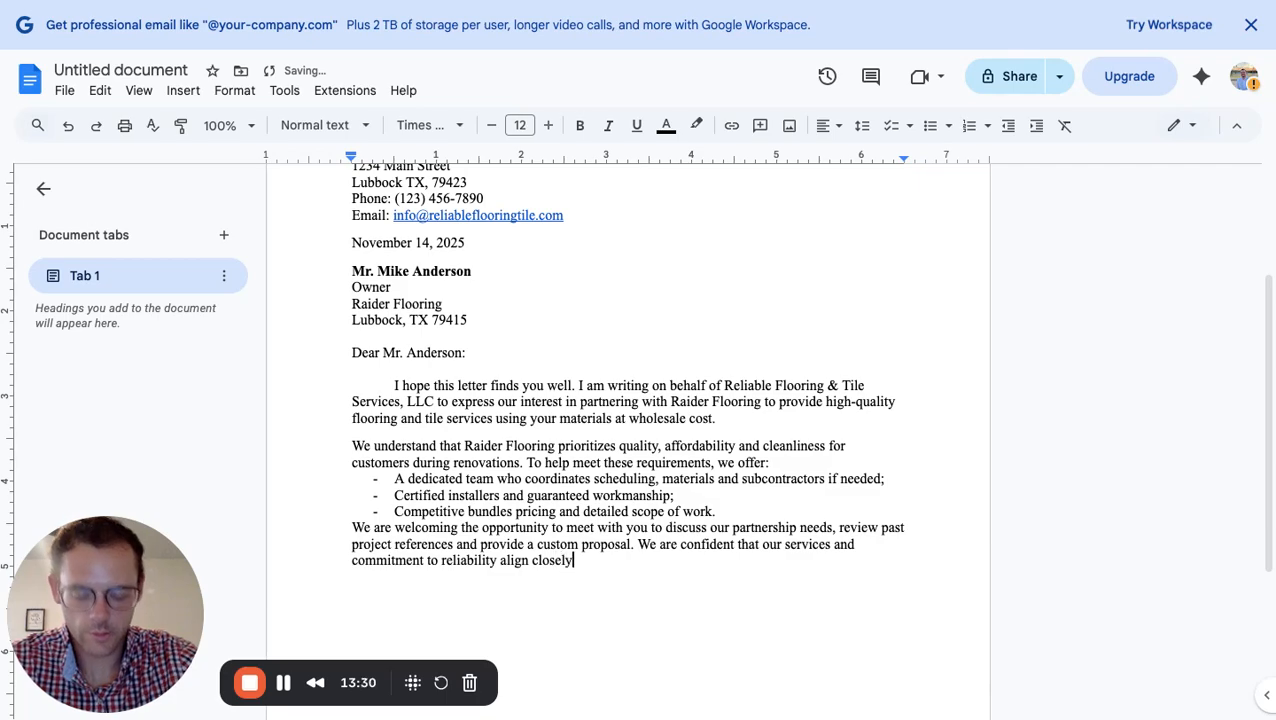
text( with )
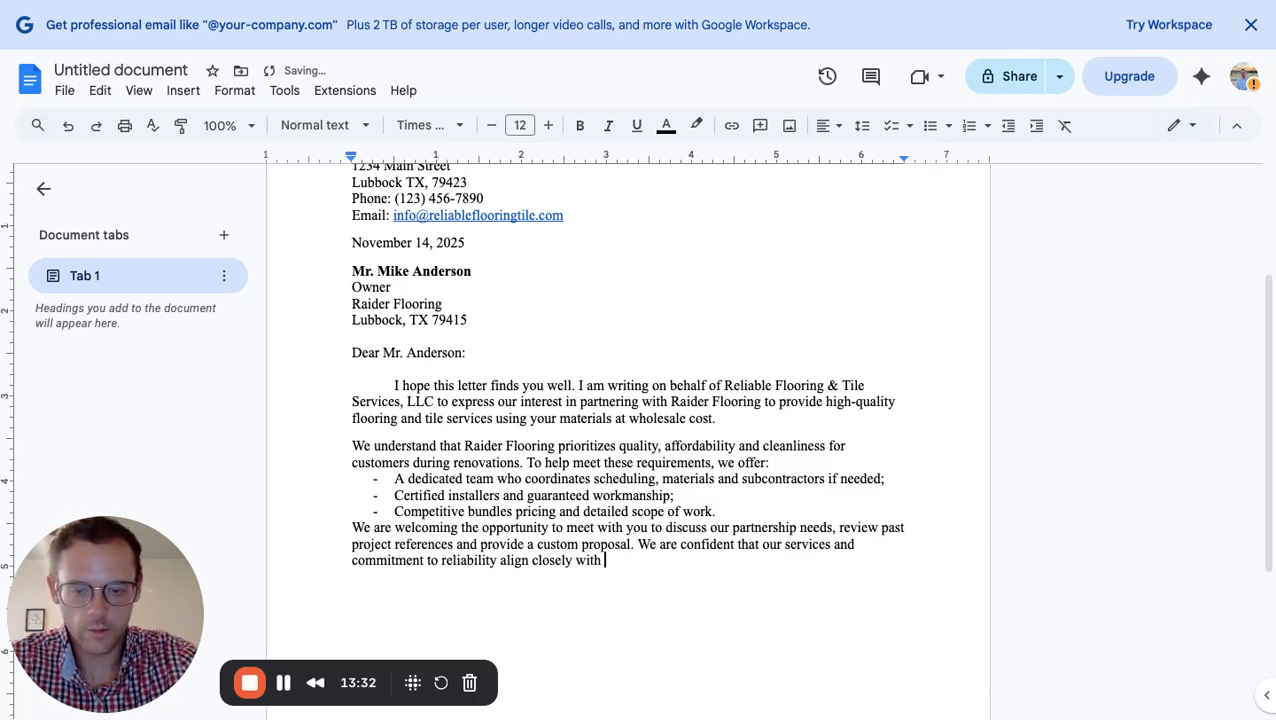
text(your stan)
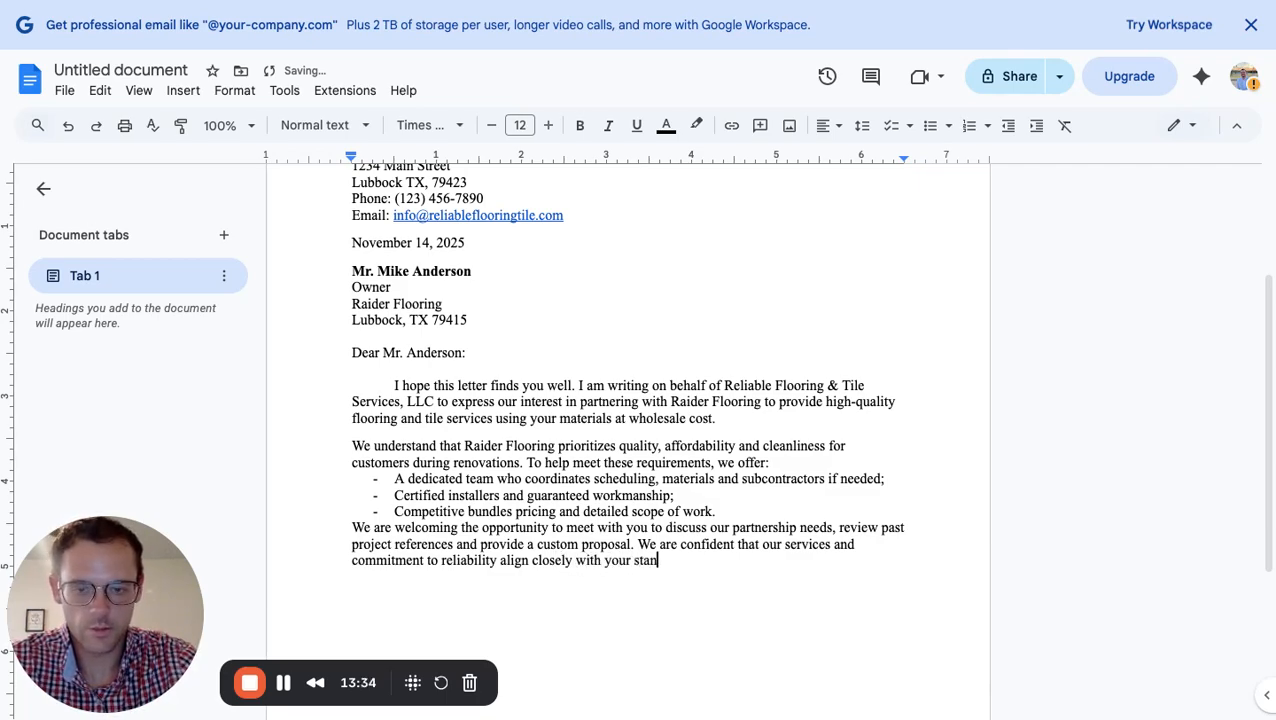
text(dars)
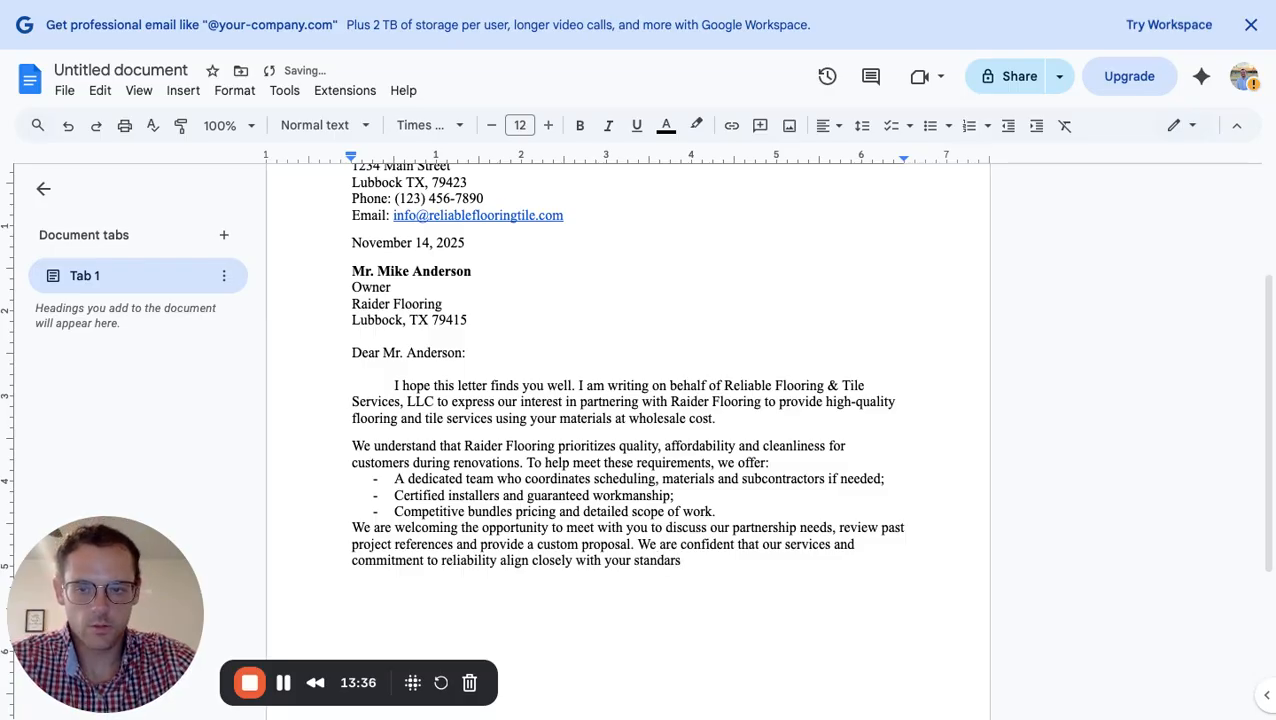
Insert a blank line above the closing paragraph and correct 'standars' to 'standards.'
click(351, 527)
key(Return)
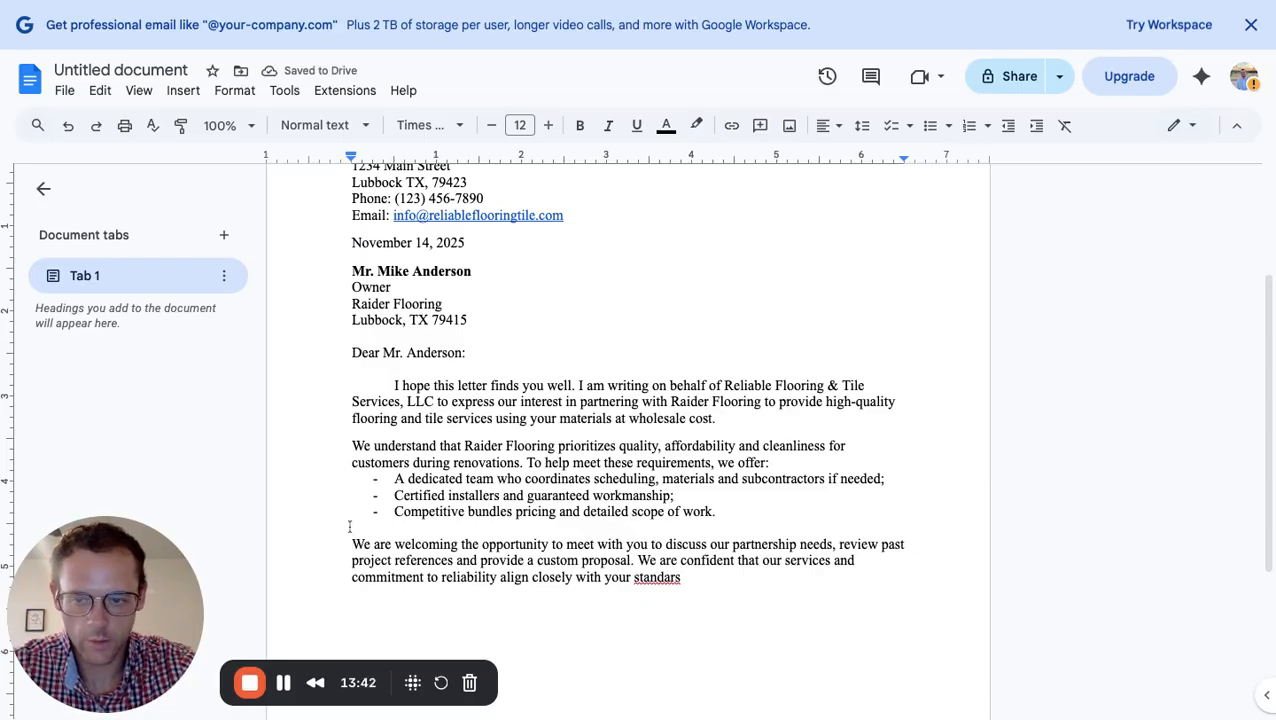
click(690, 578)
key(BackSpace)
text(d)
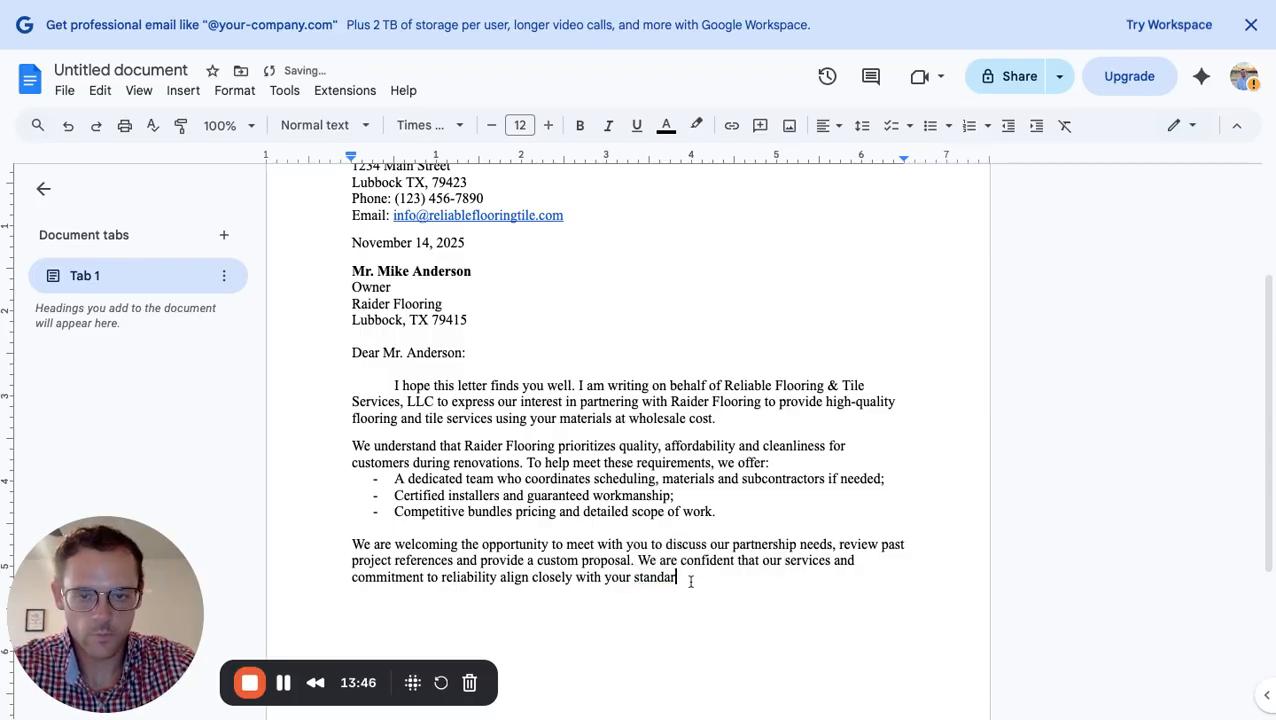
text(s)
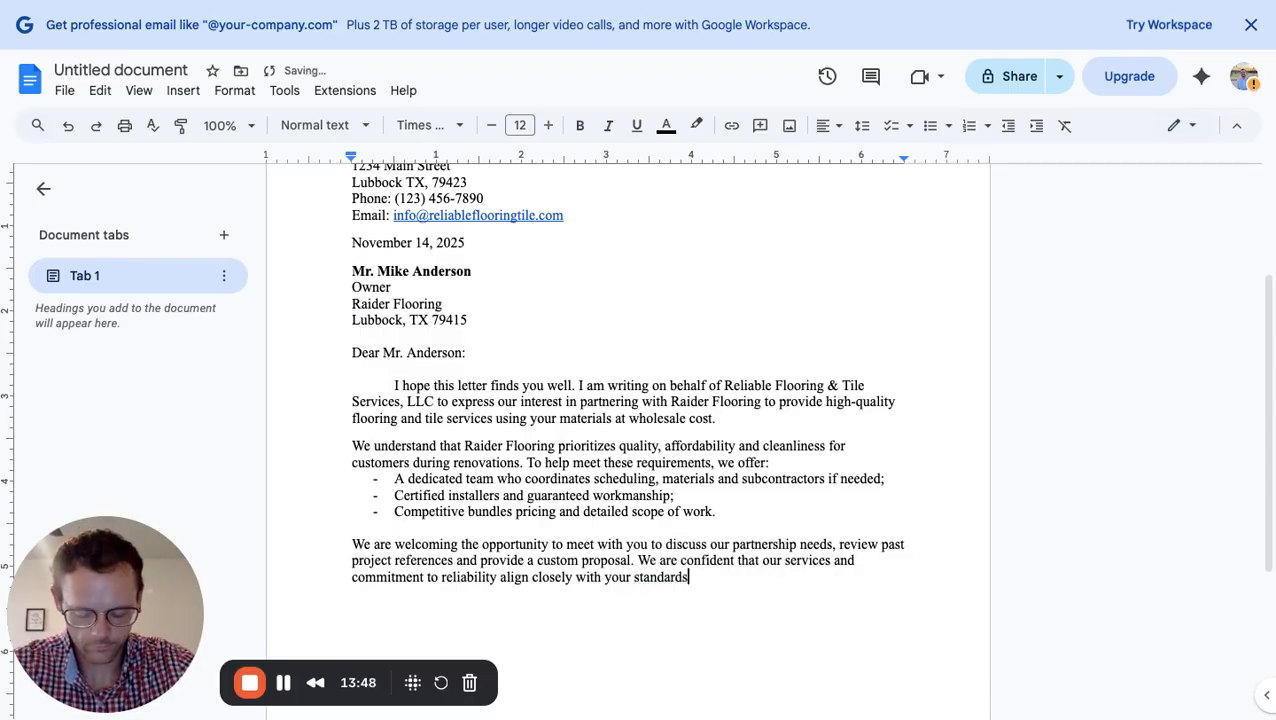
text(.)
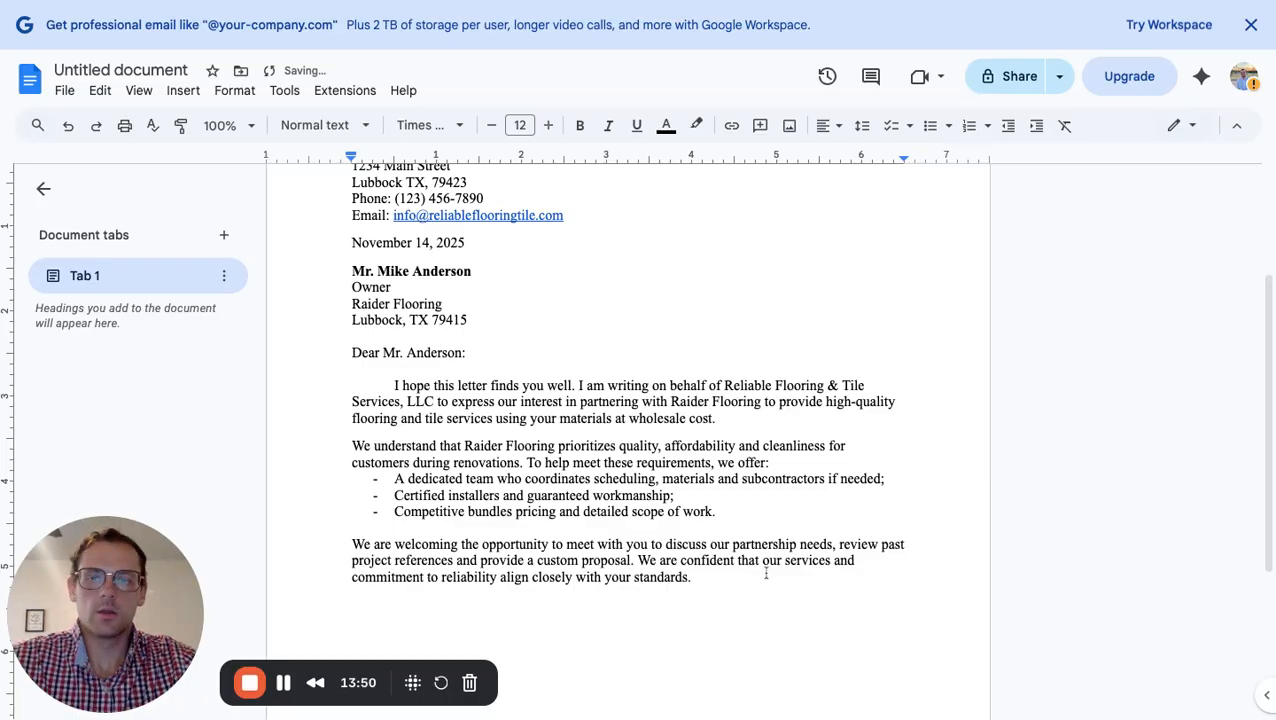
Start a new line after the end of the closing paragraph
scroll(754, 548, down, 2)
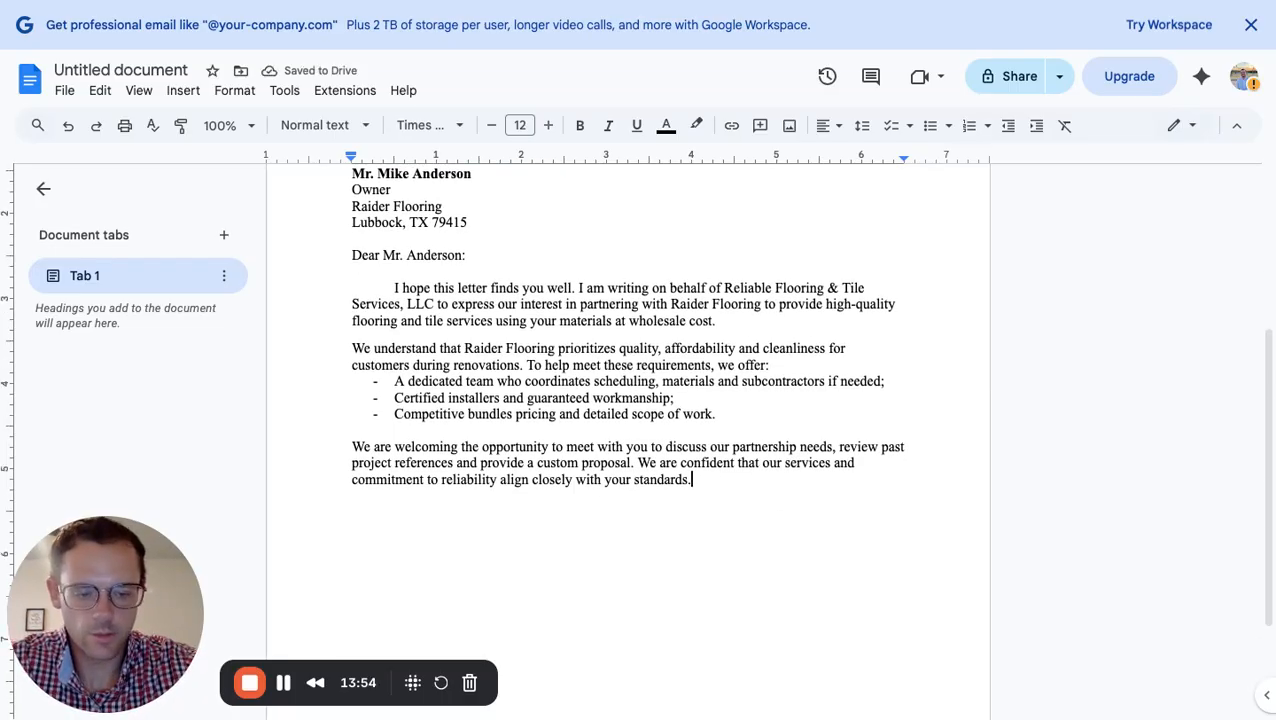
key(Return)
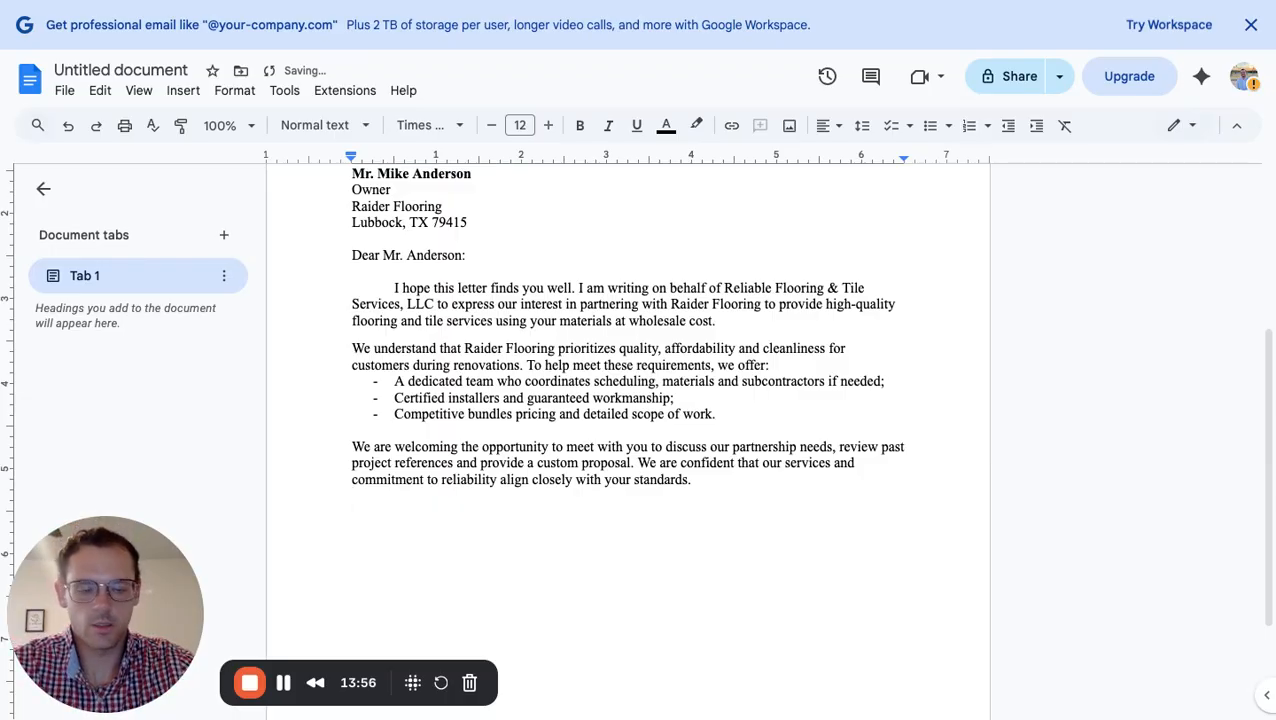
click(697, 483)
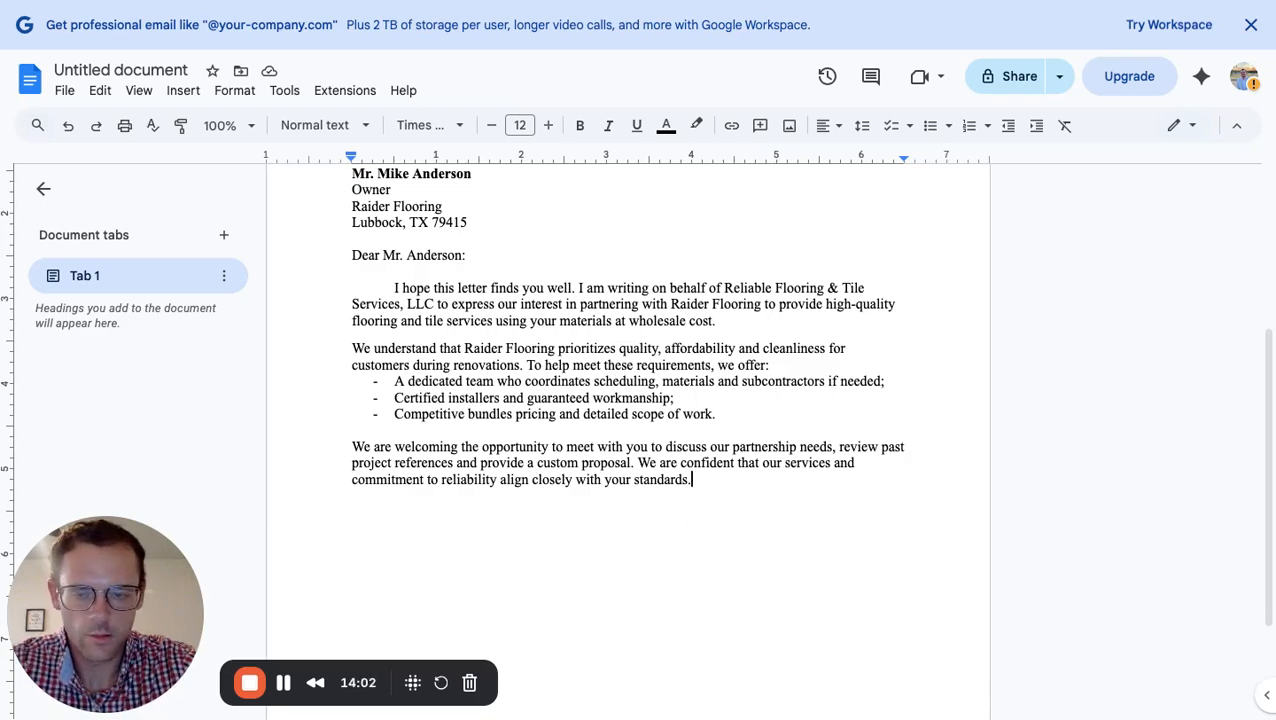
key(Return)
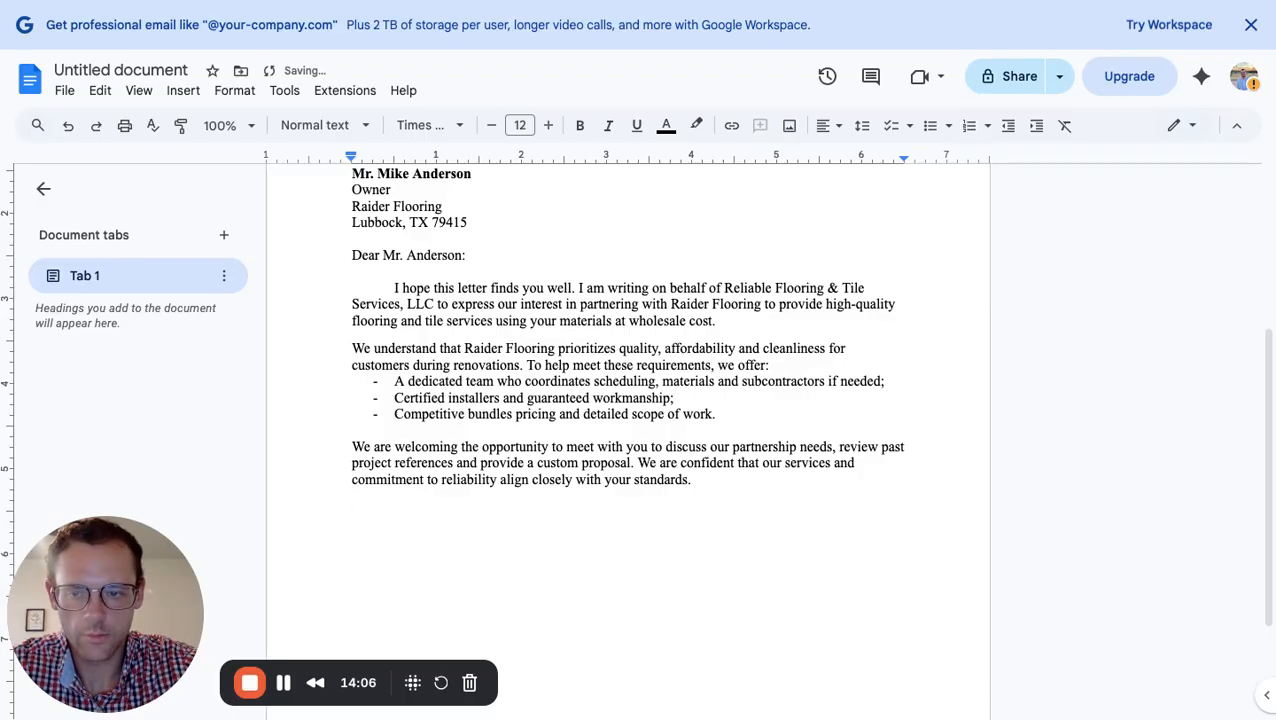
Type 'Sincerely,' after a blank line and begin the line below it
key(Return)
text(S)
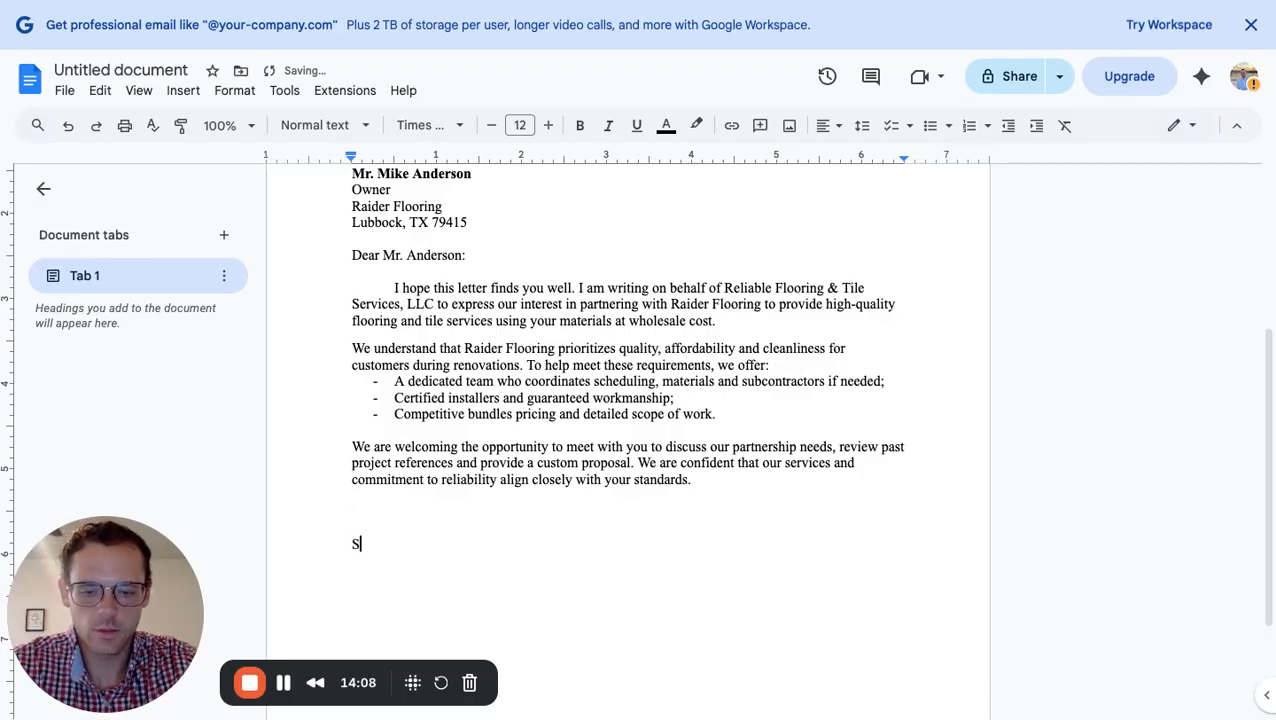
text(incerely)
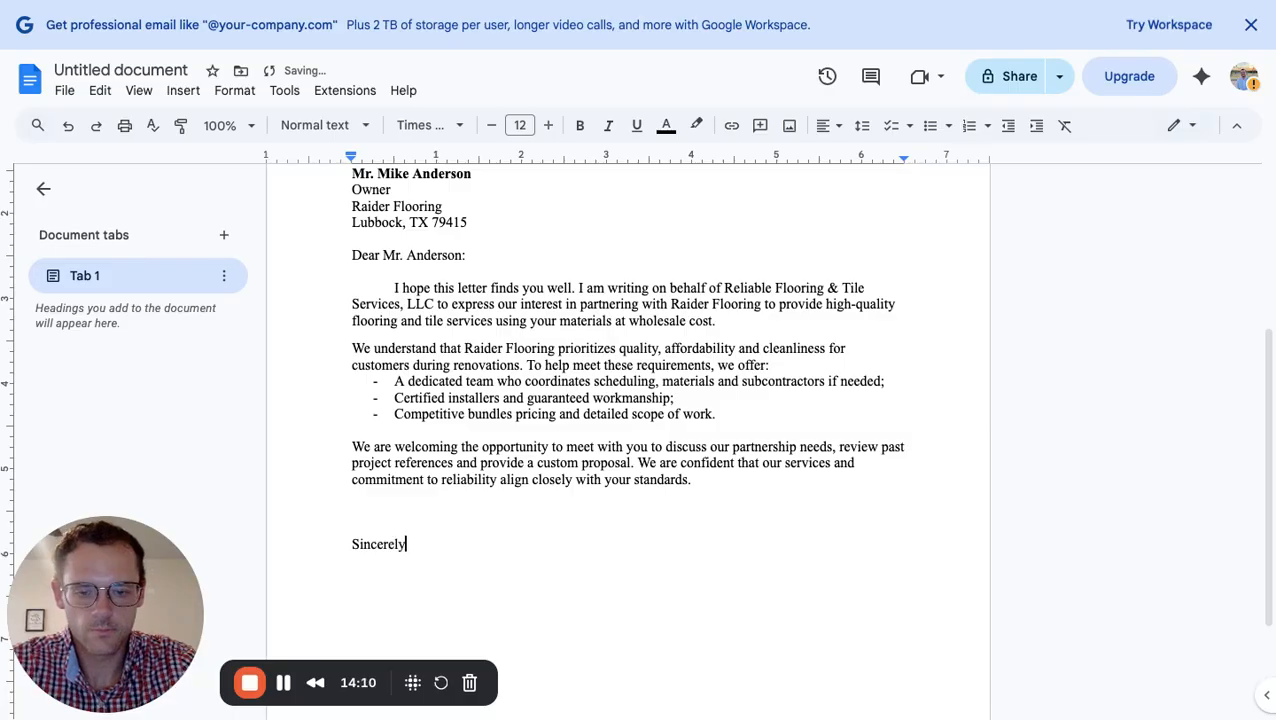
text(,)
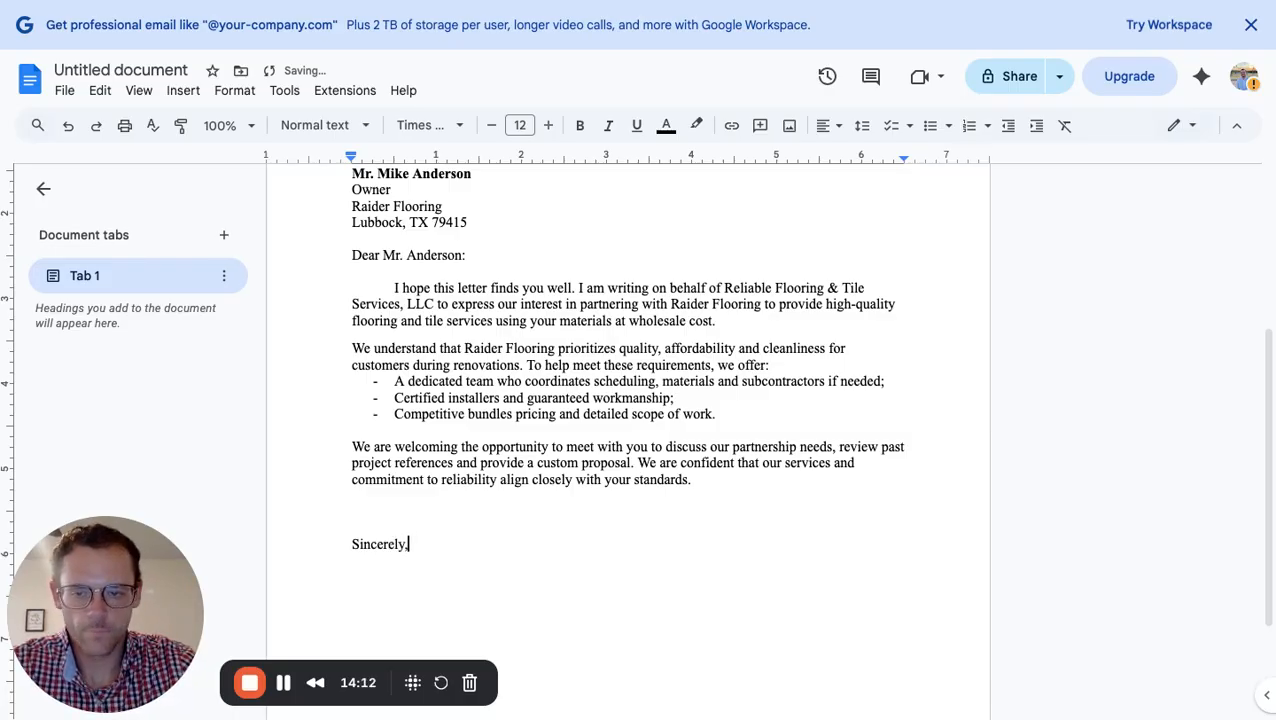
key(Return)
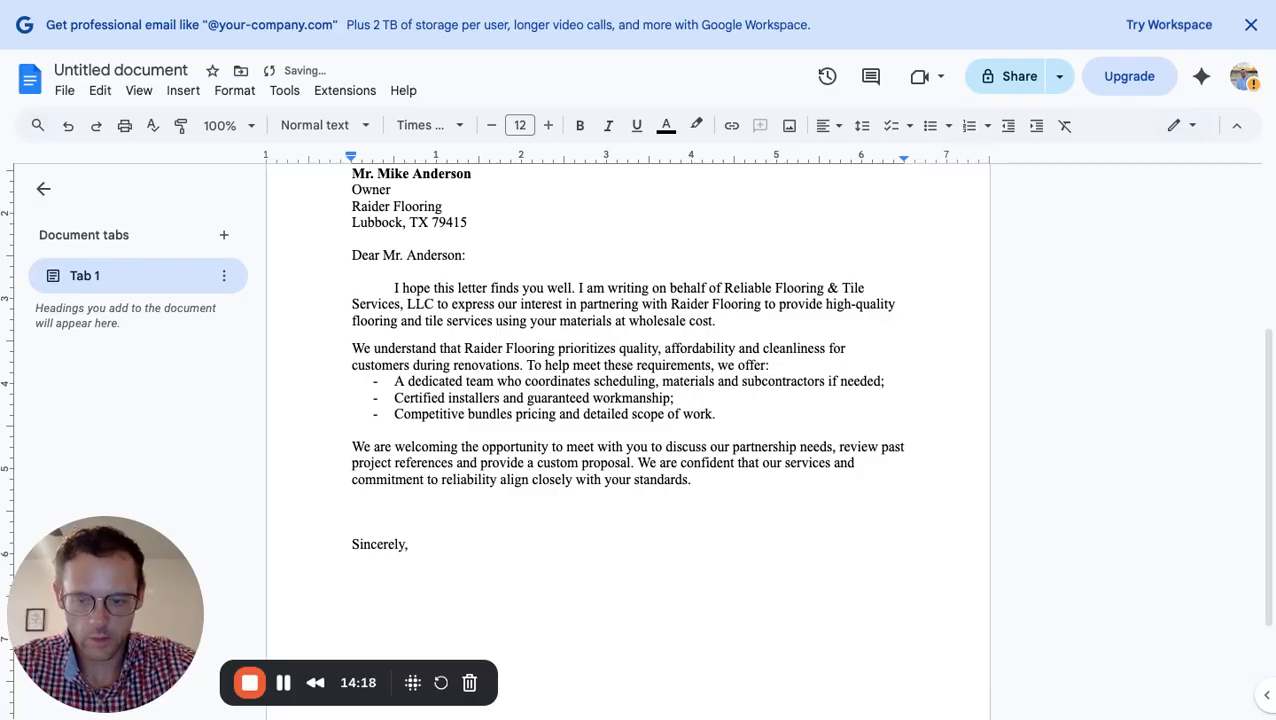
scroll(724, 417, down, 2)
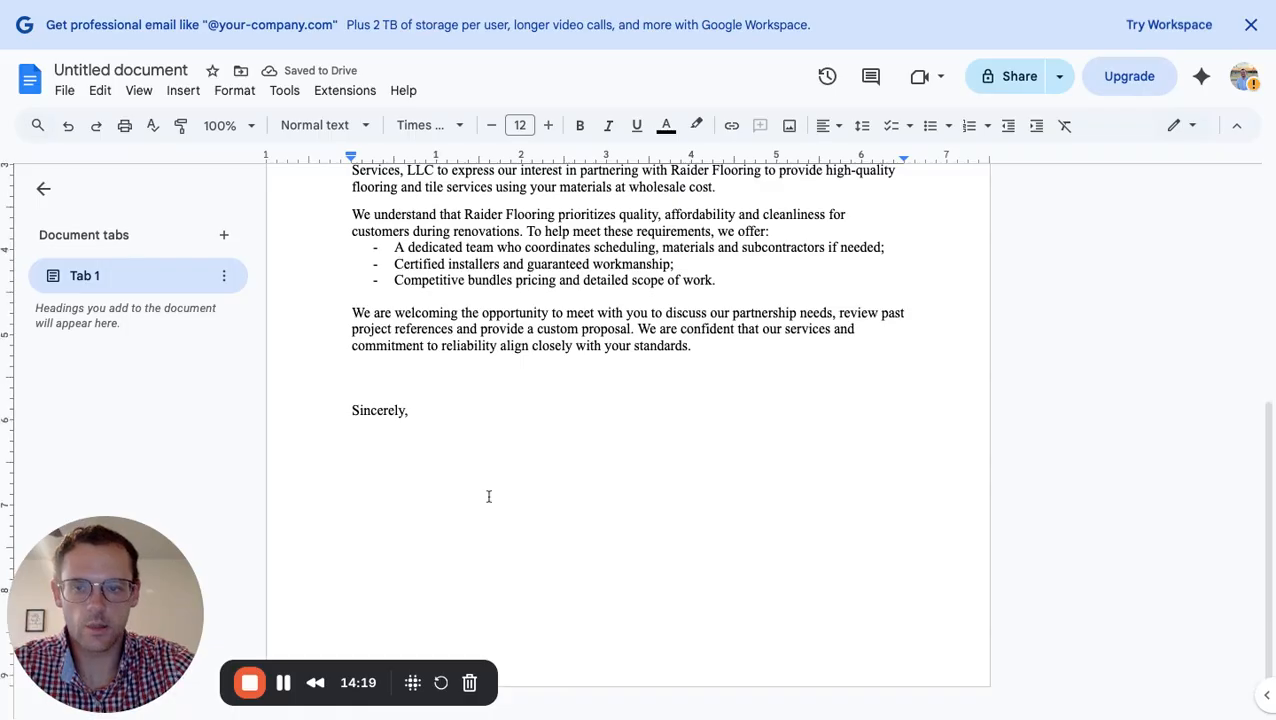
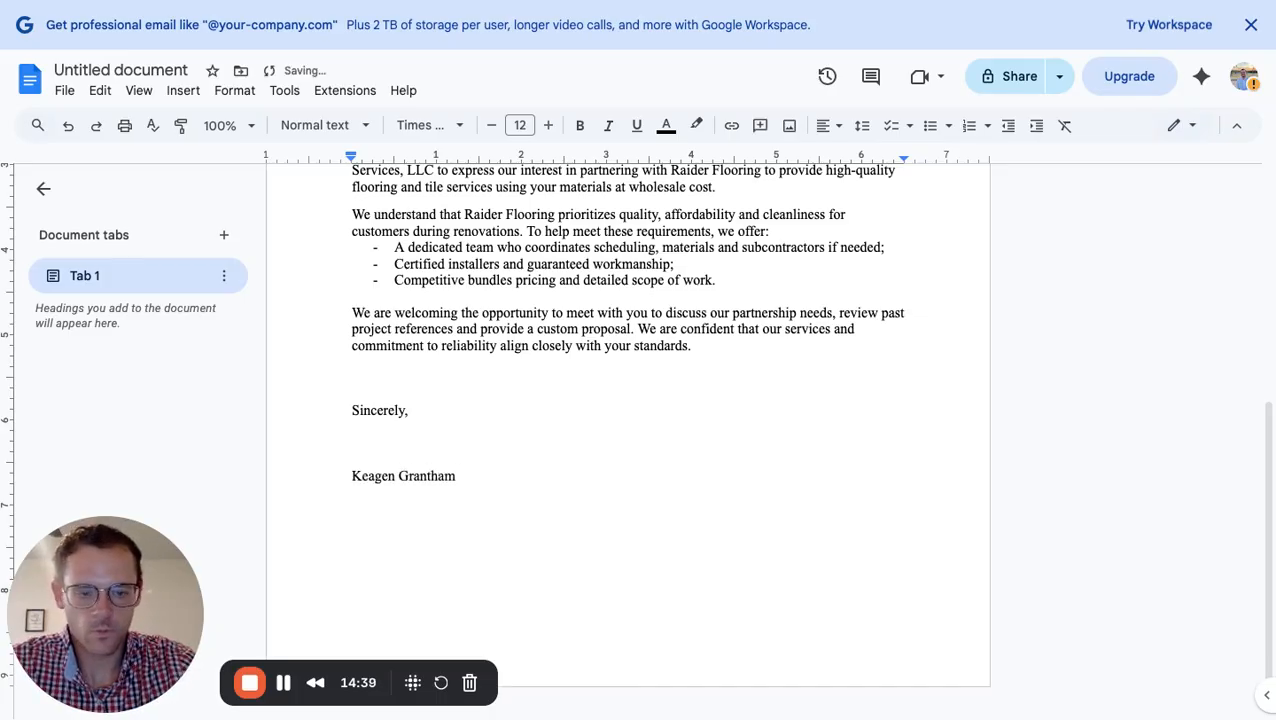
Put the sender's name under 'Sincerely,' and the title 'Owner/ Operator' on the line below
key(Return)
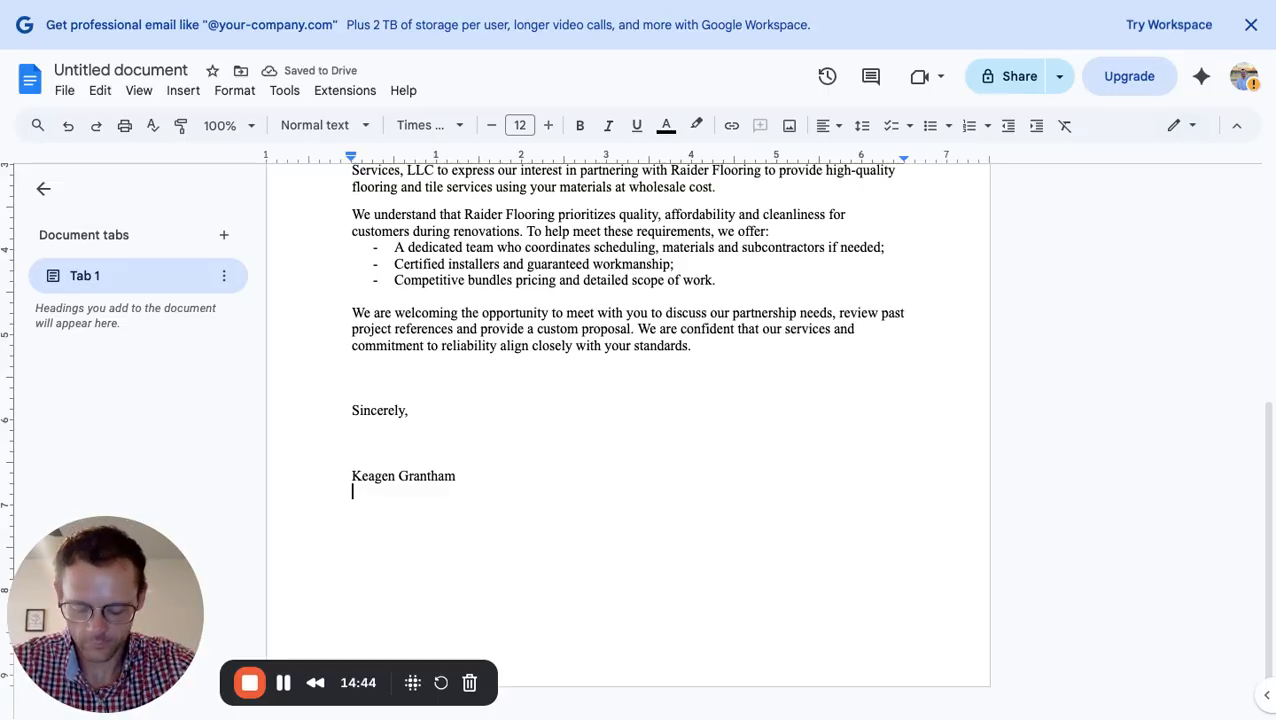
text(Owner)
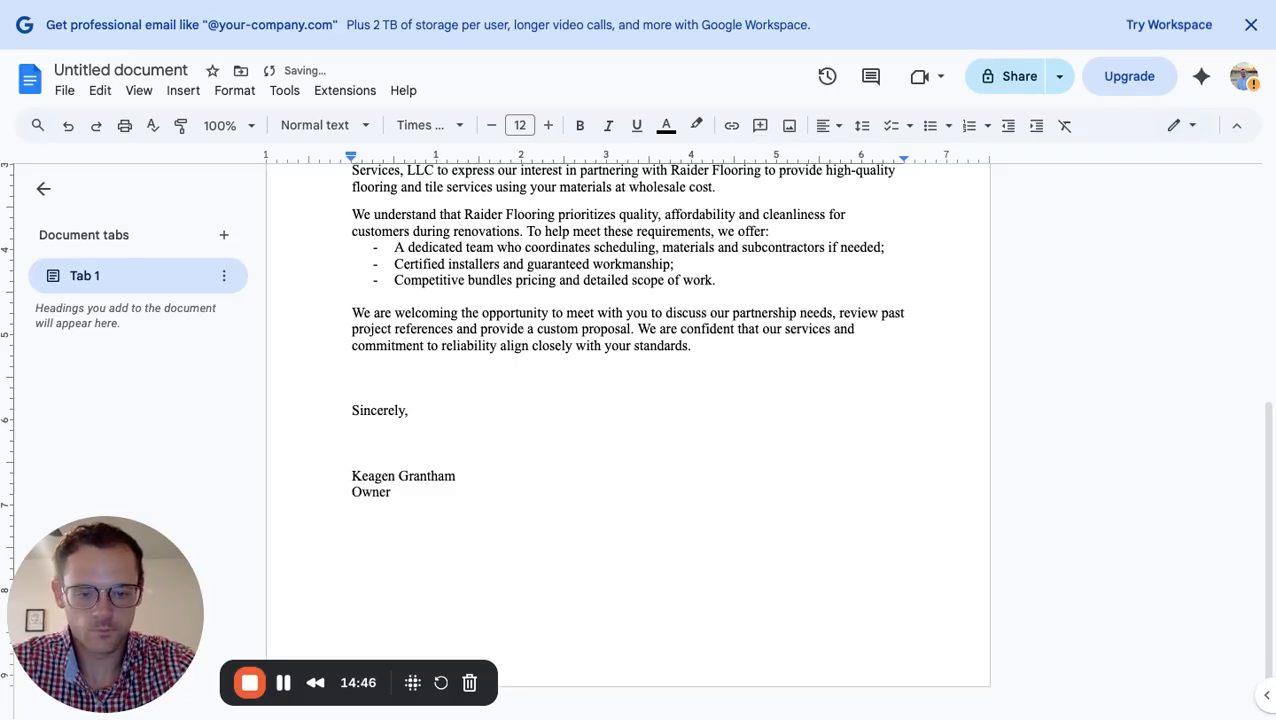
text(/ Operator)
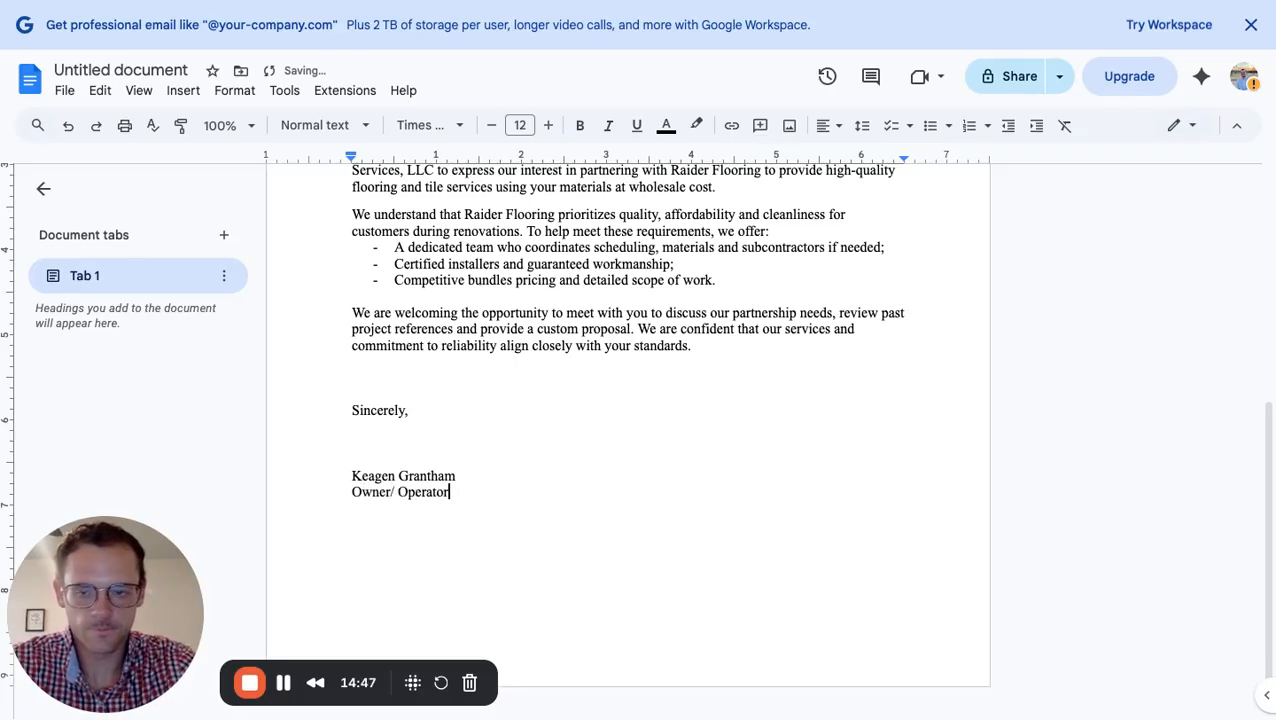
key(Return)
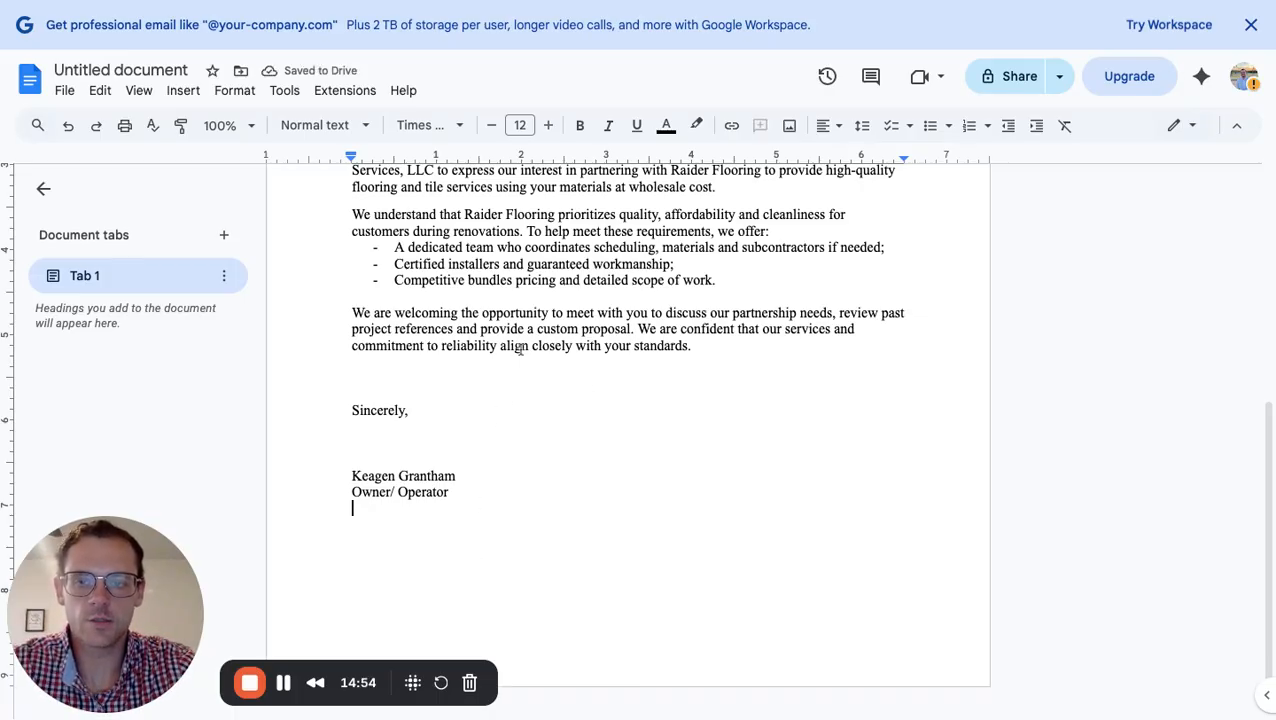
scroll(519, 347, up, 2)
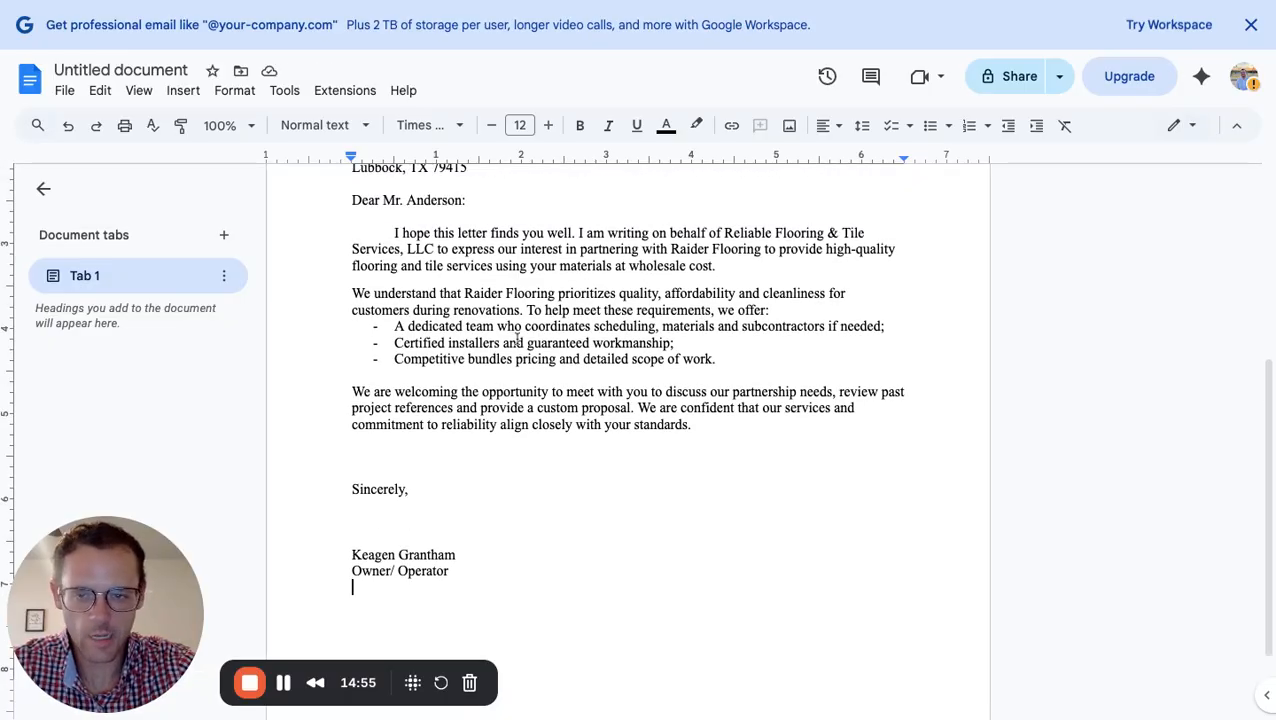
scroll(517, 340, up, 5)
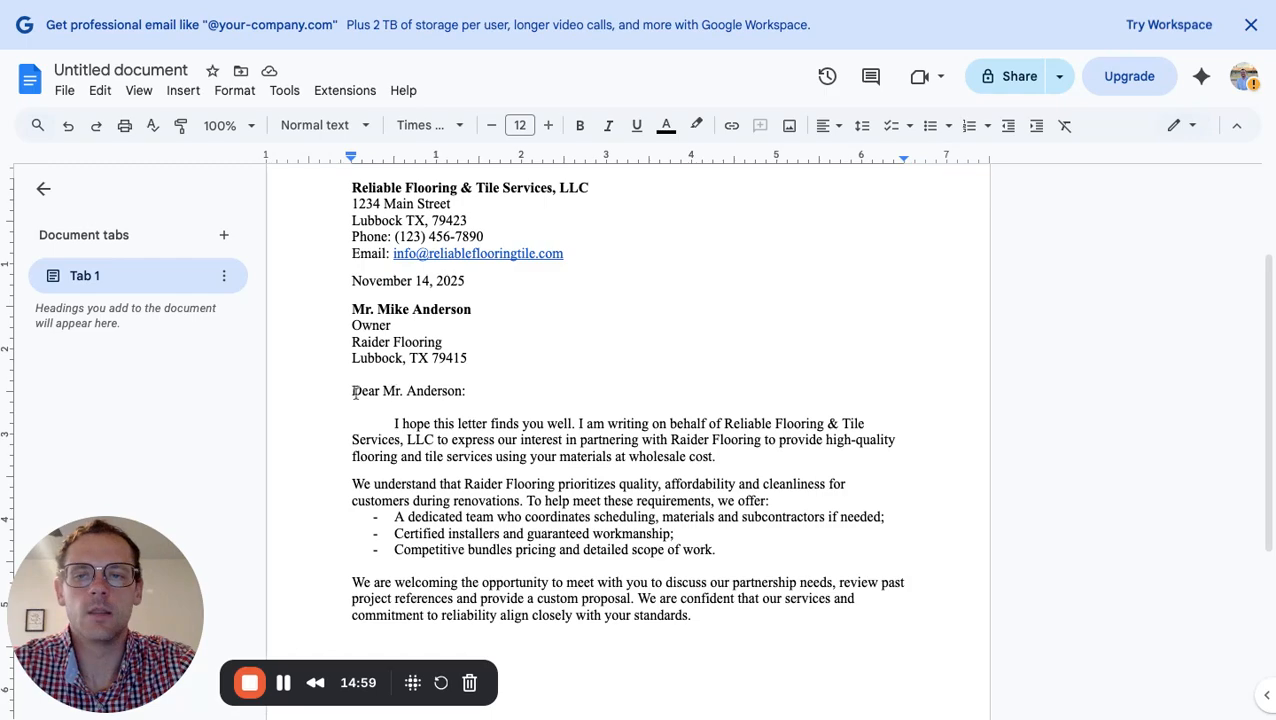
scroll(590, 447, down, 7)
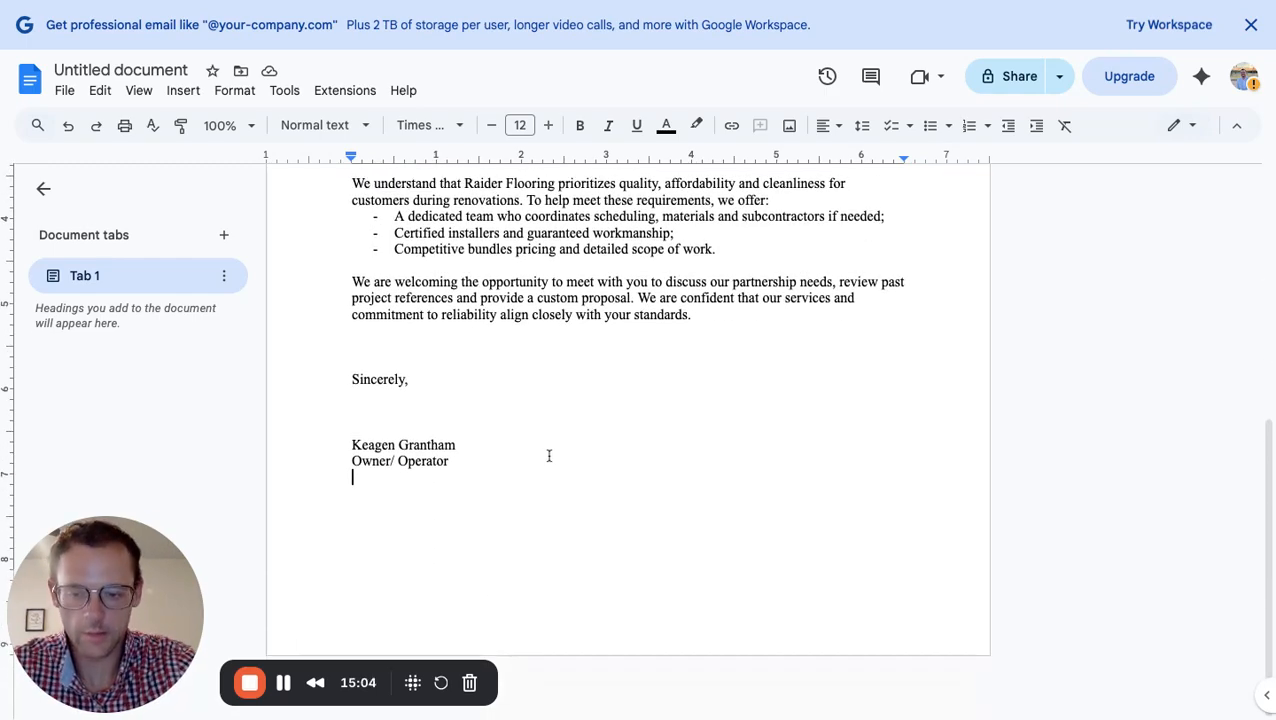
Type the company line 'Relaible Flooring & Tile Services, LLC' below the Owner/ Operator title
text(Relaib)
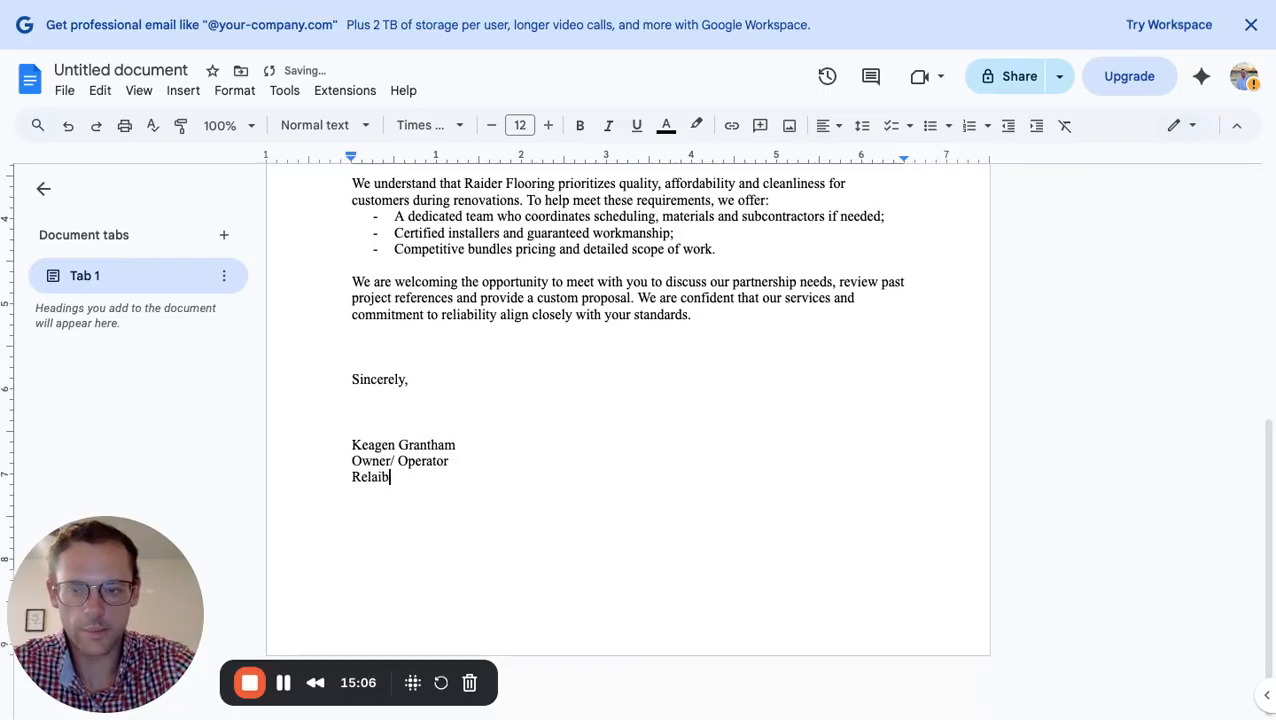
text(le)
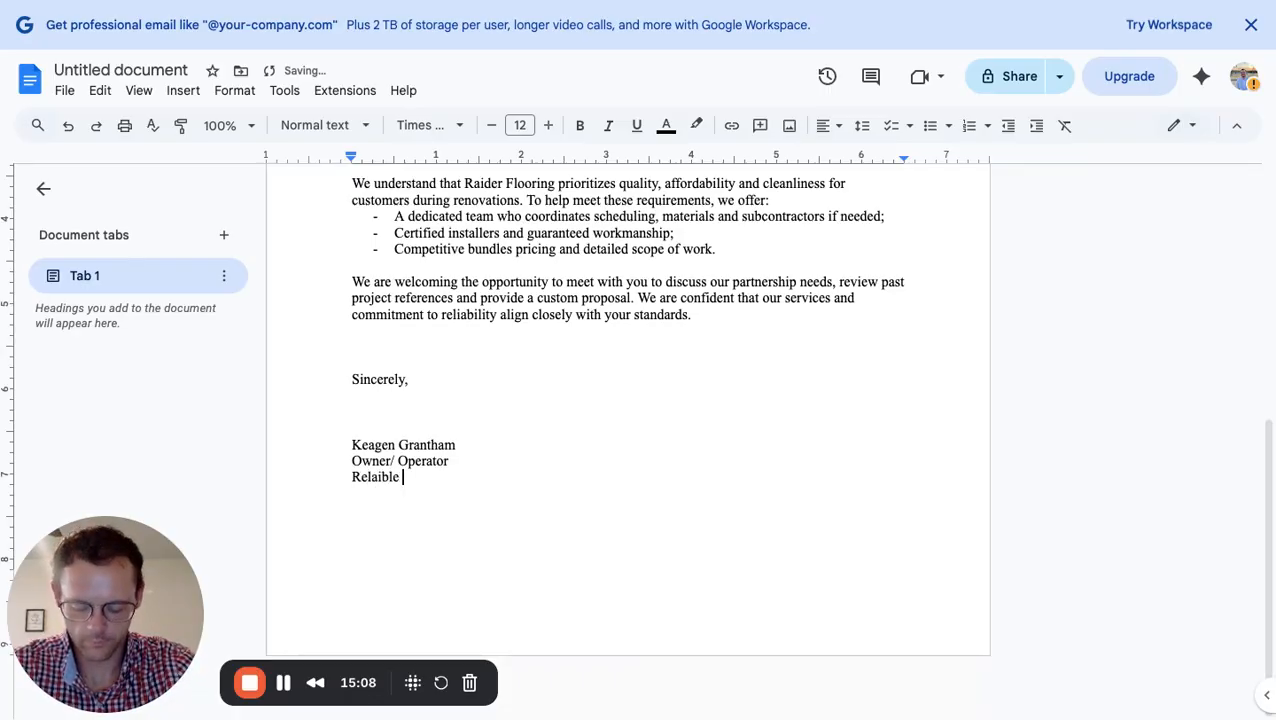
text( Flooring )
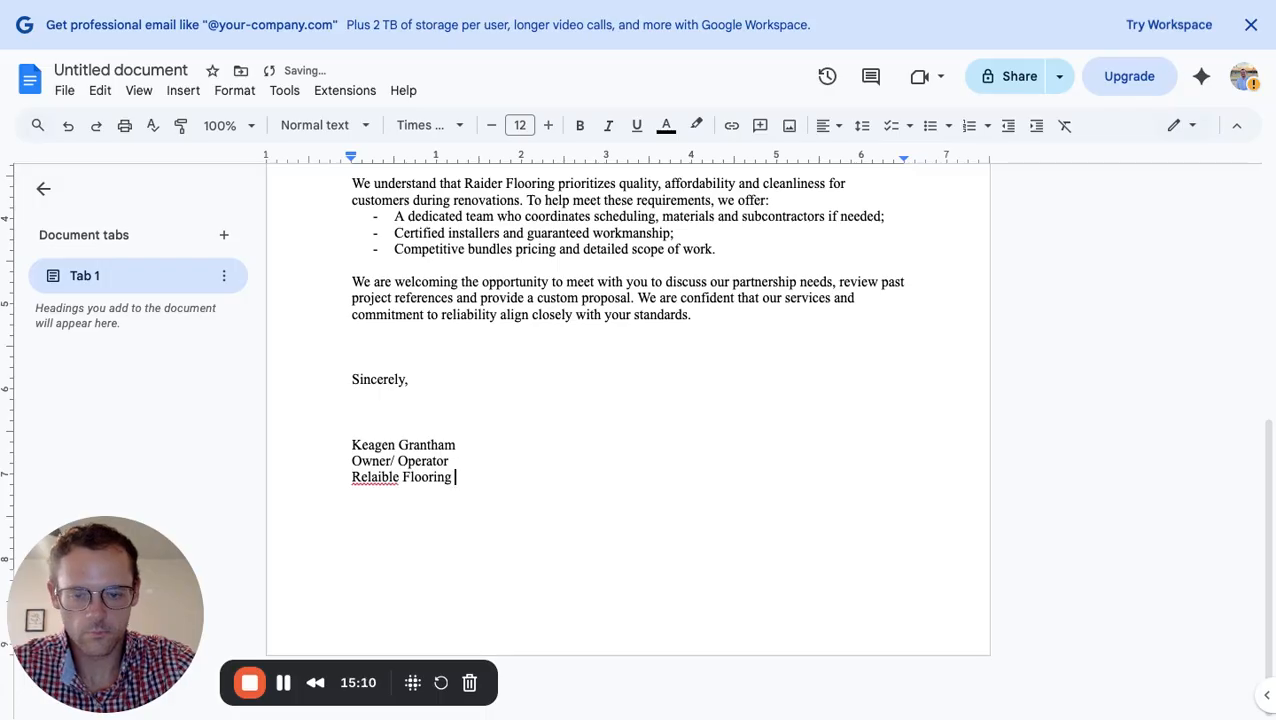
text(& )
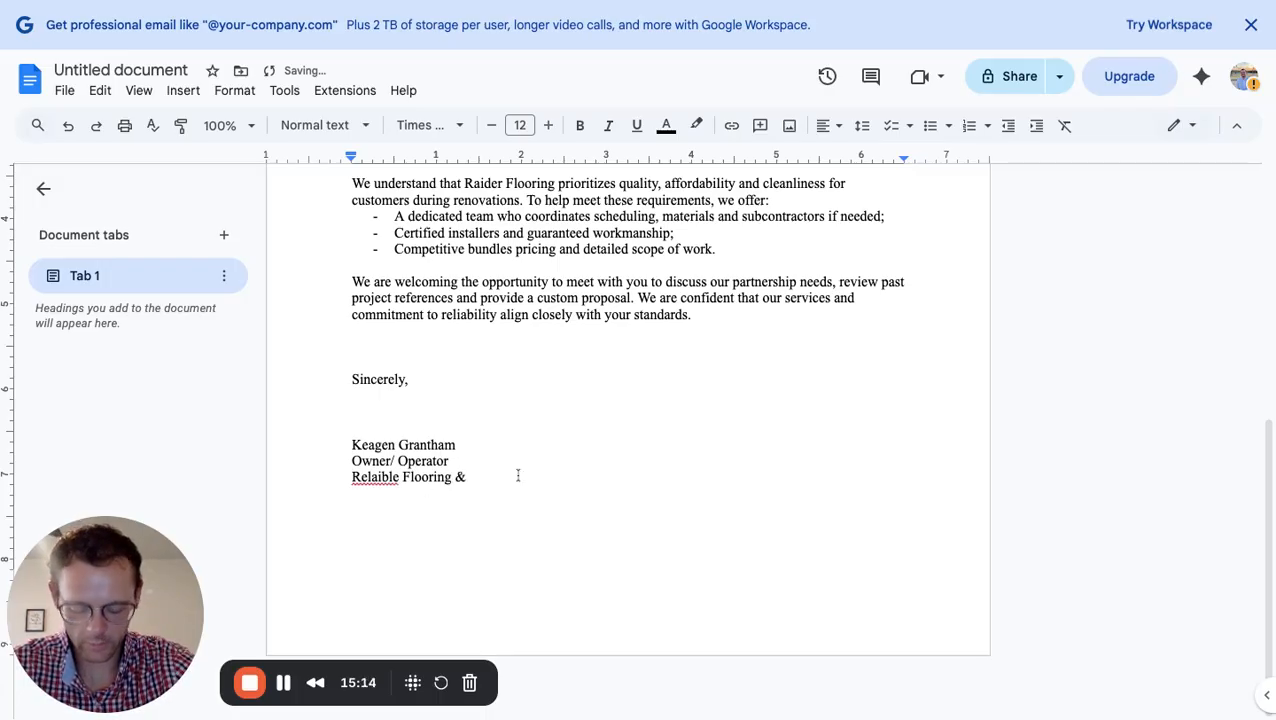
text(Tile)
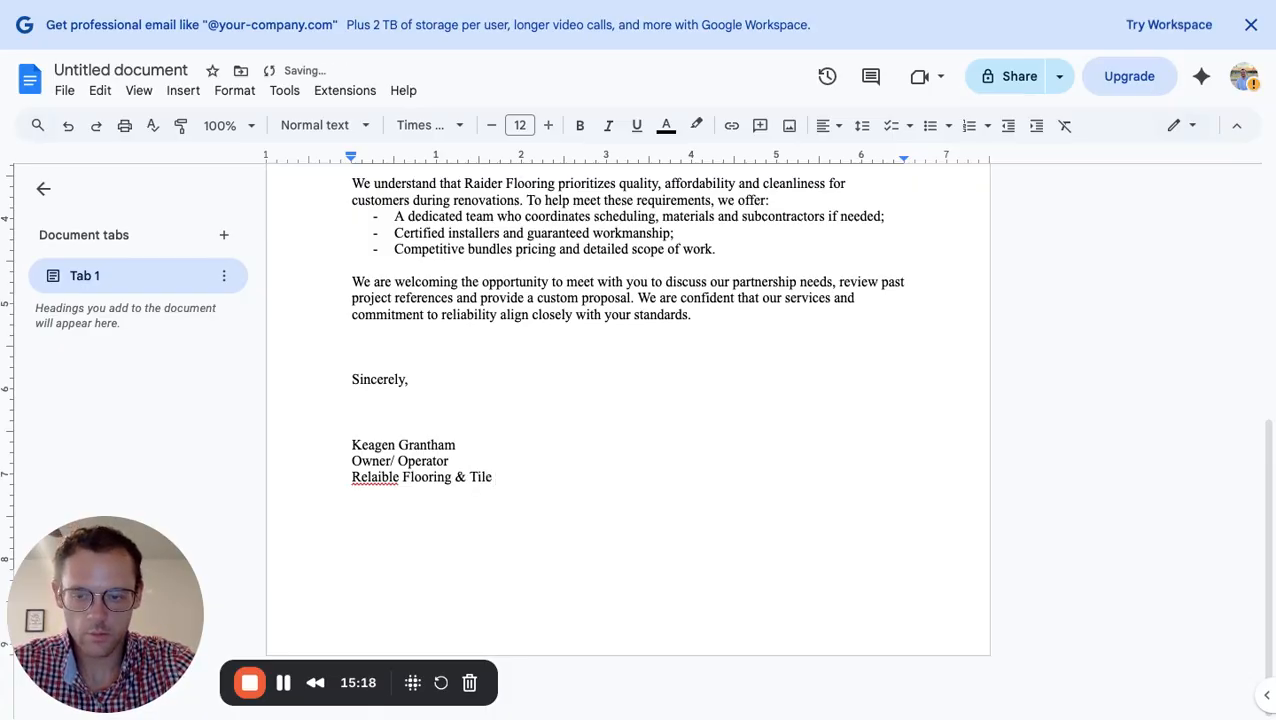
text( Services)
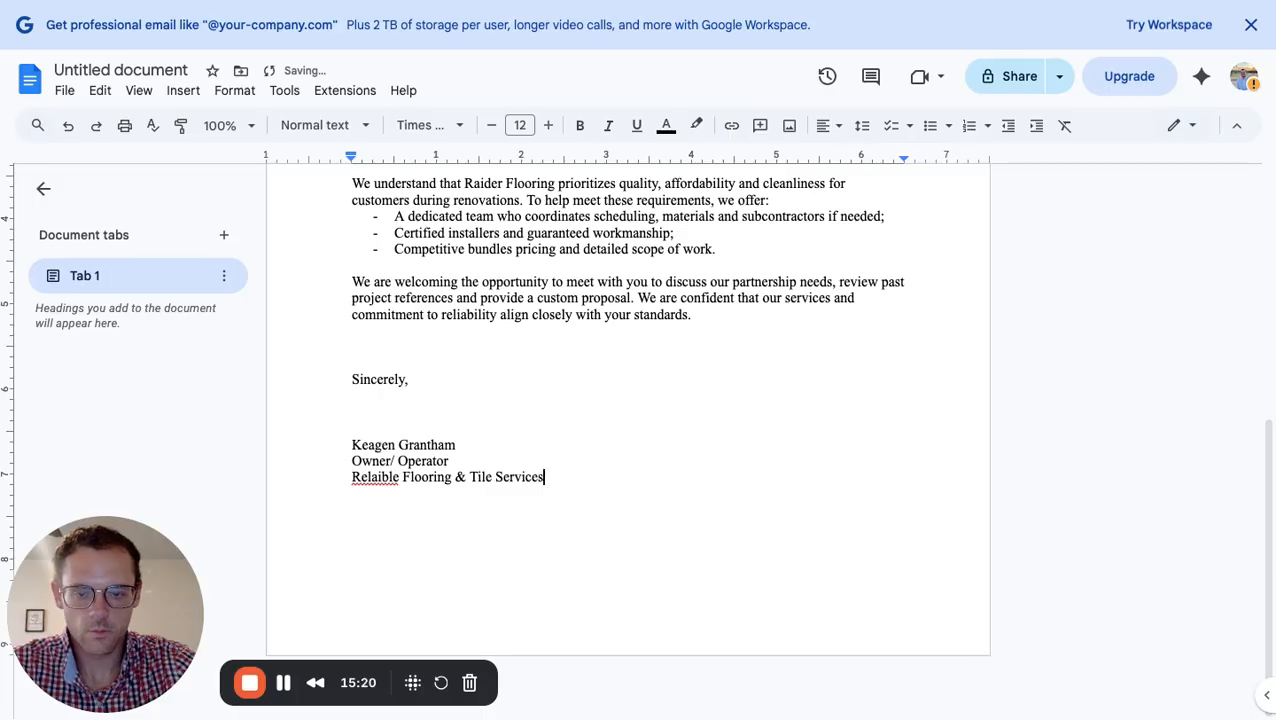
text(, LLC)
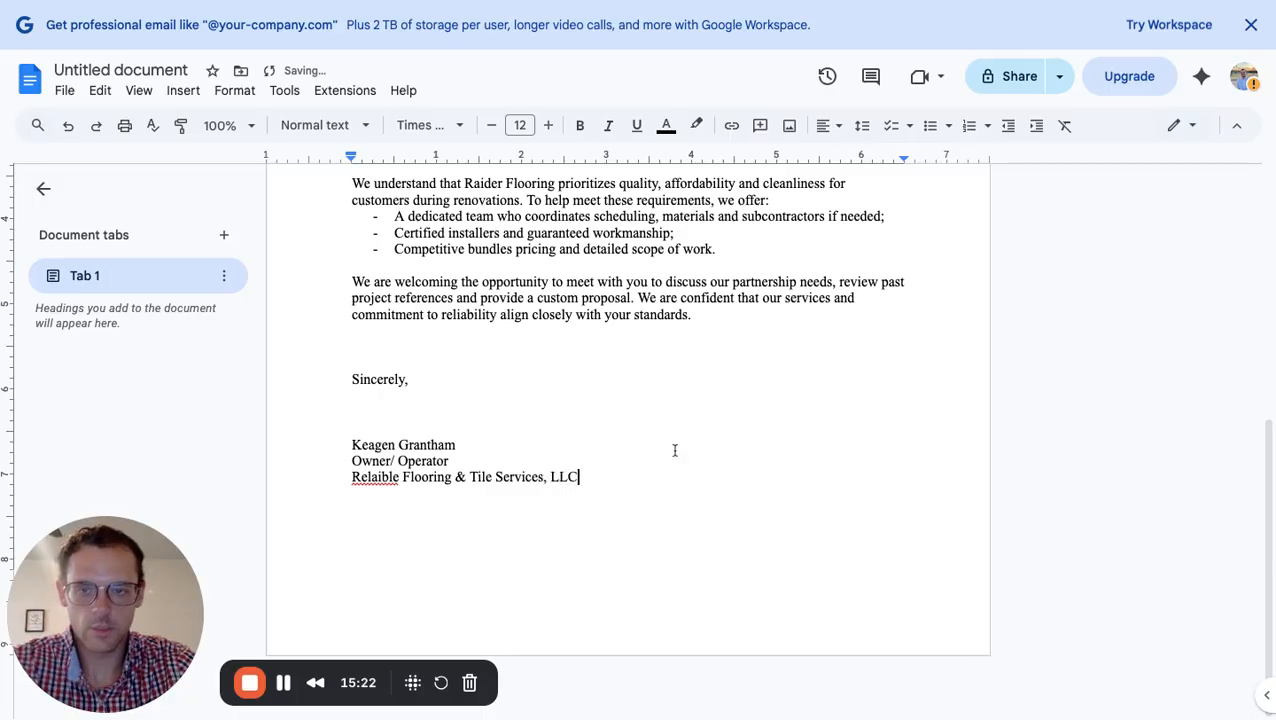
scroll(674, 450, up, 4)
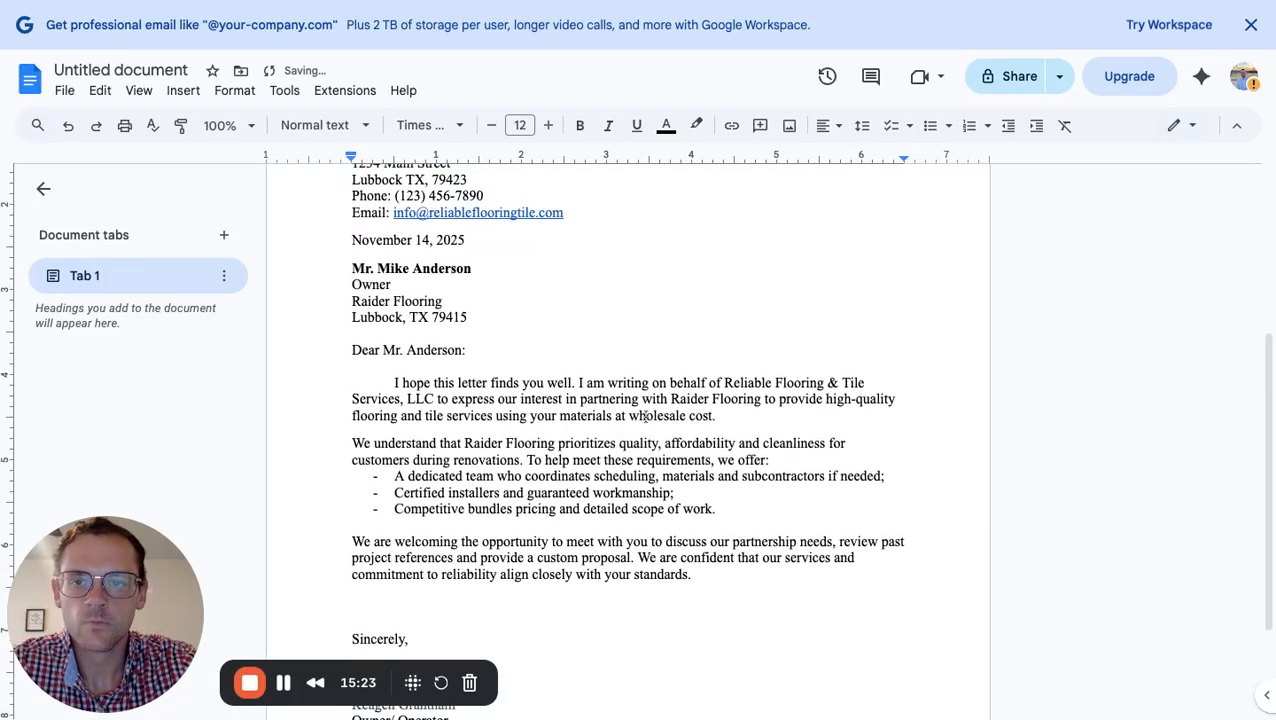
scroll(370, 216, down, 1)
click(143, 92)
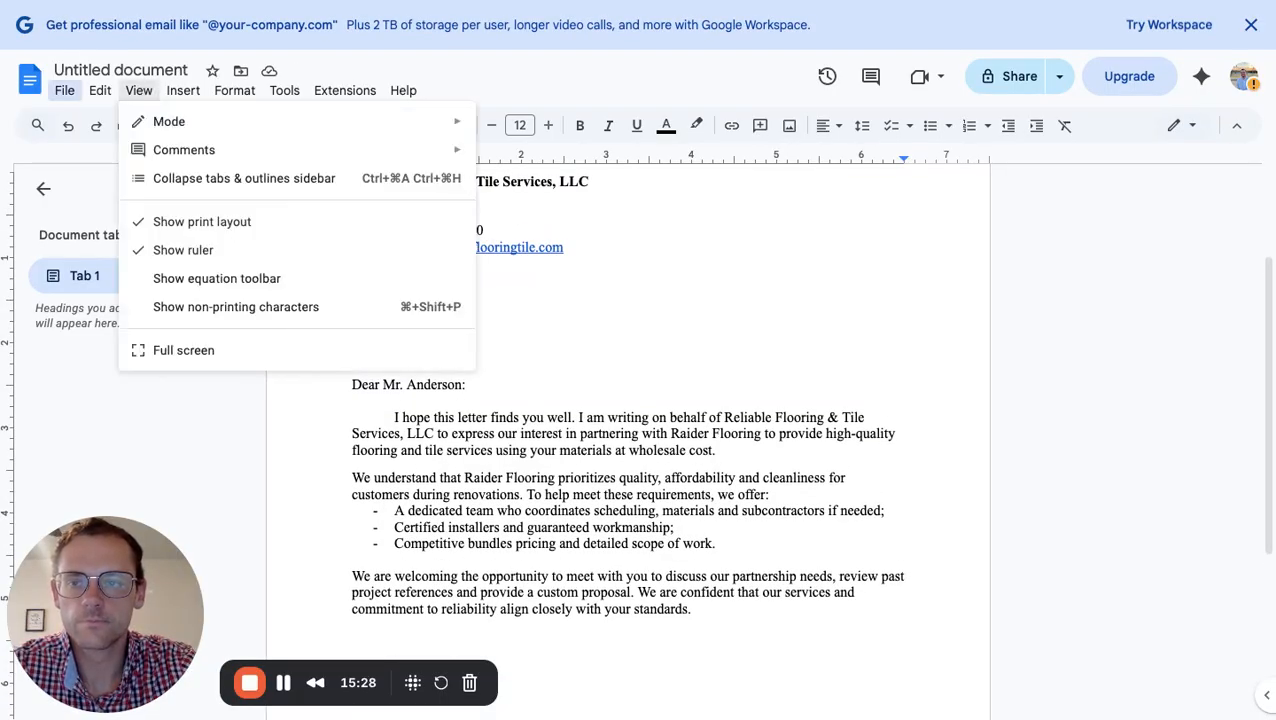
mouse_move(106, 92)
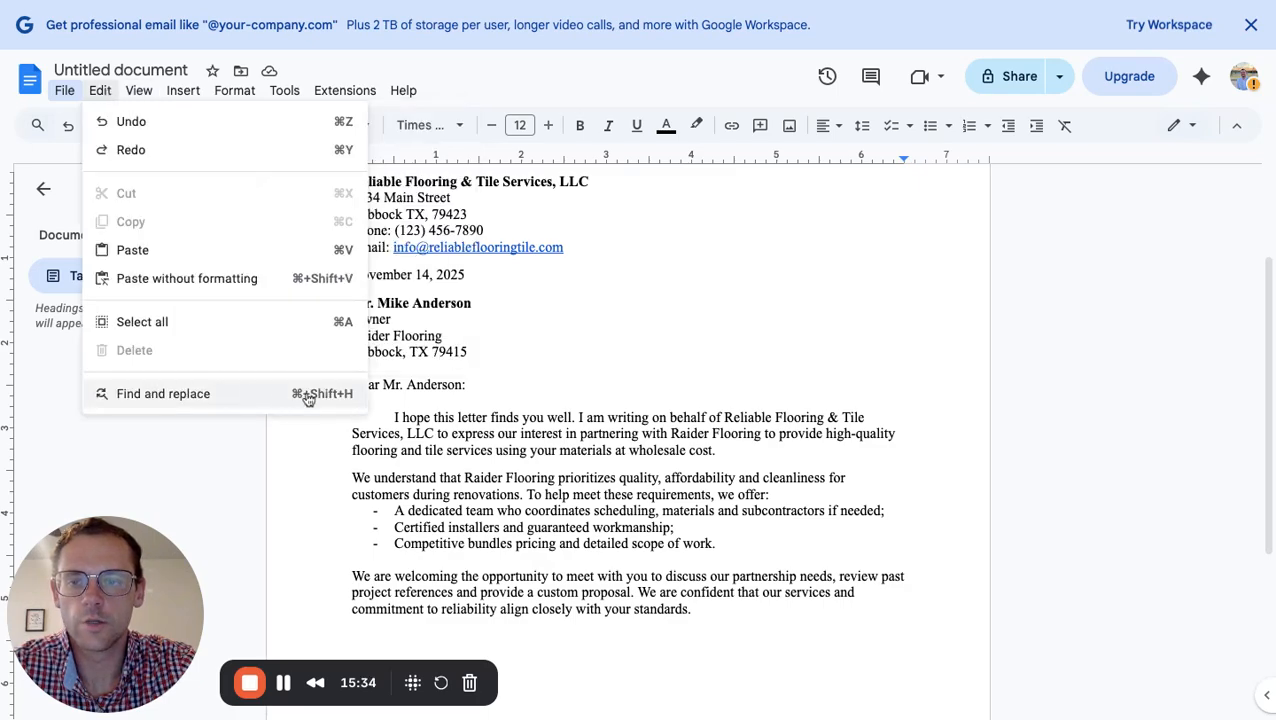
click(553, 344)
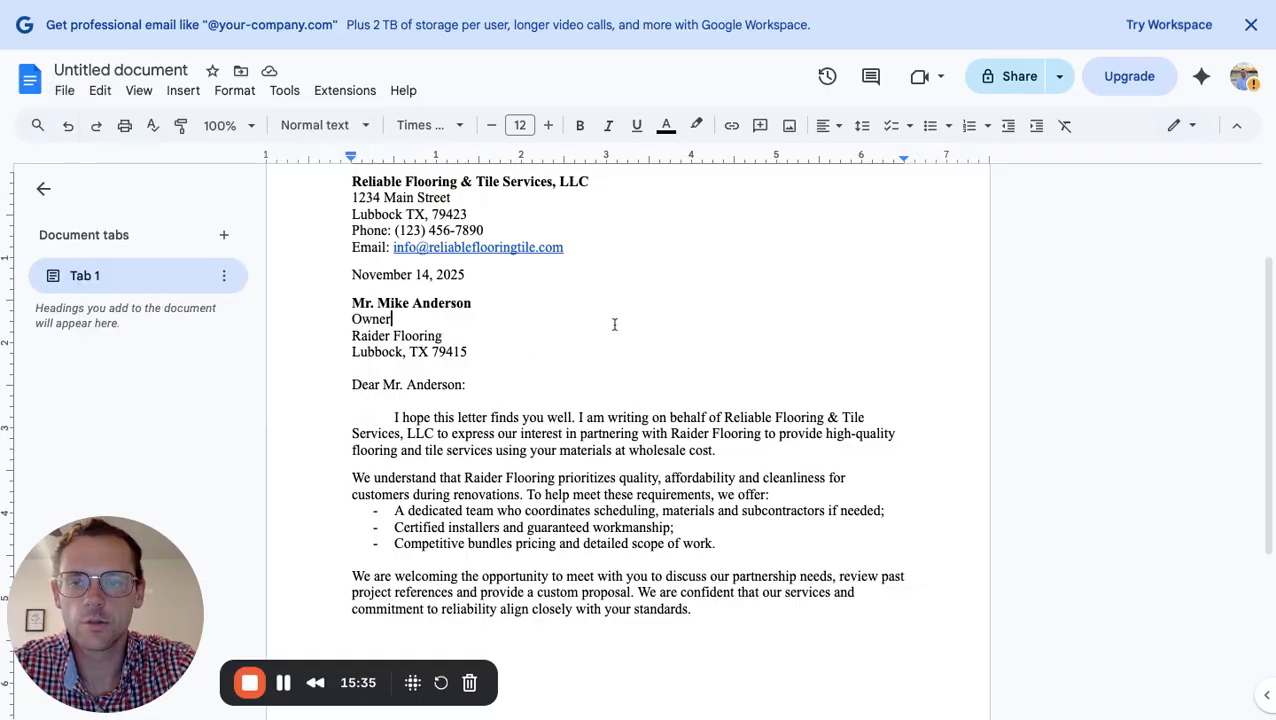
scroll(413, 558, down, 5)
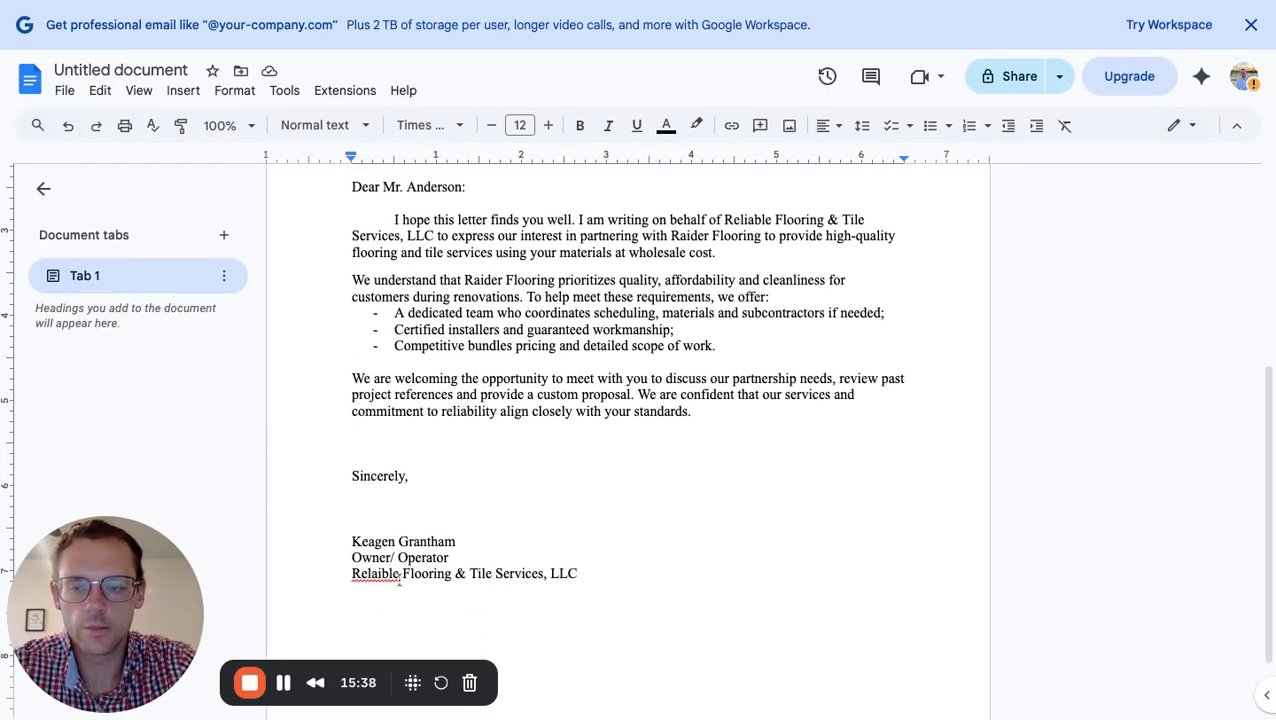
click(398, 574)
click(385, 547)
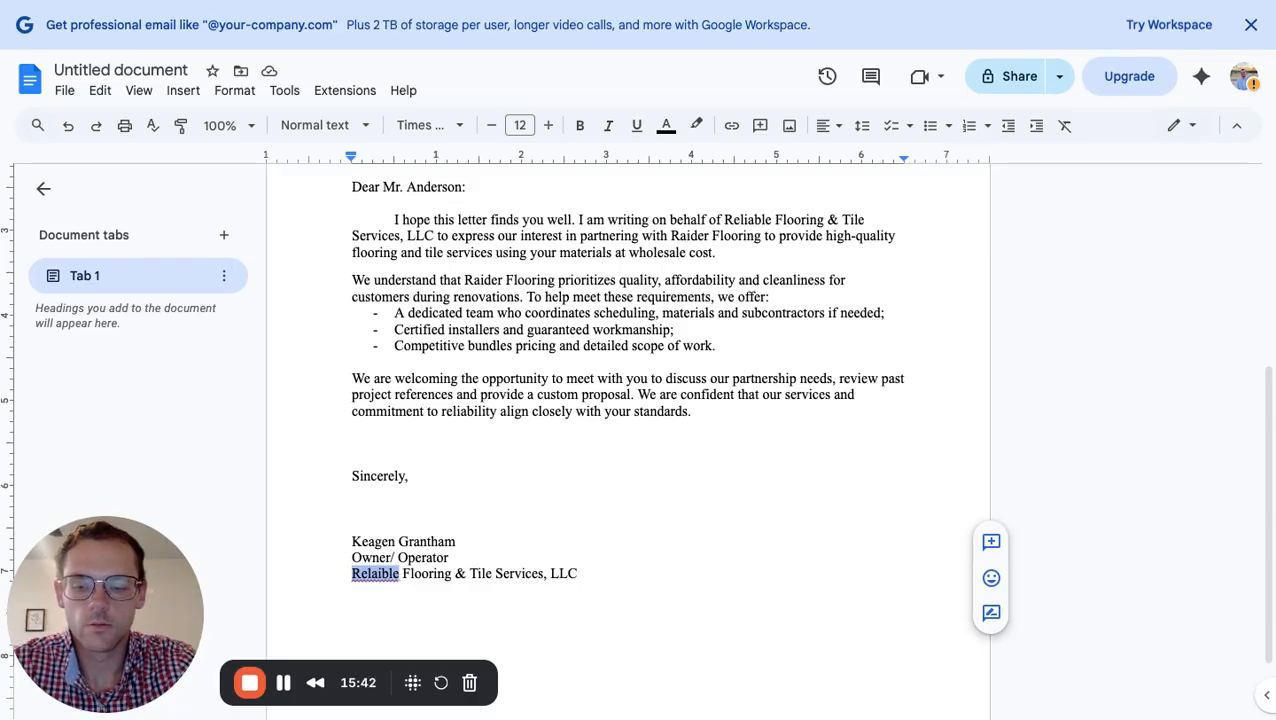
key(ctrl+h)
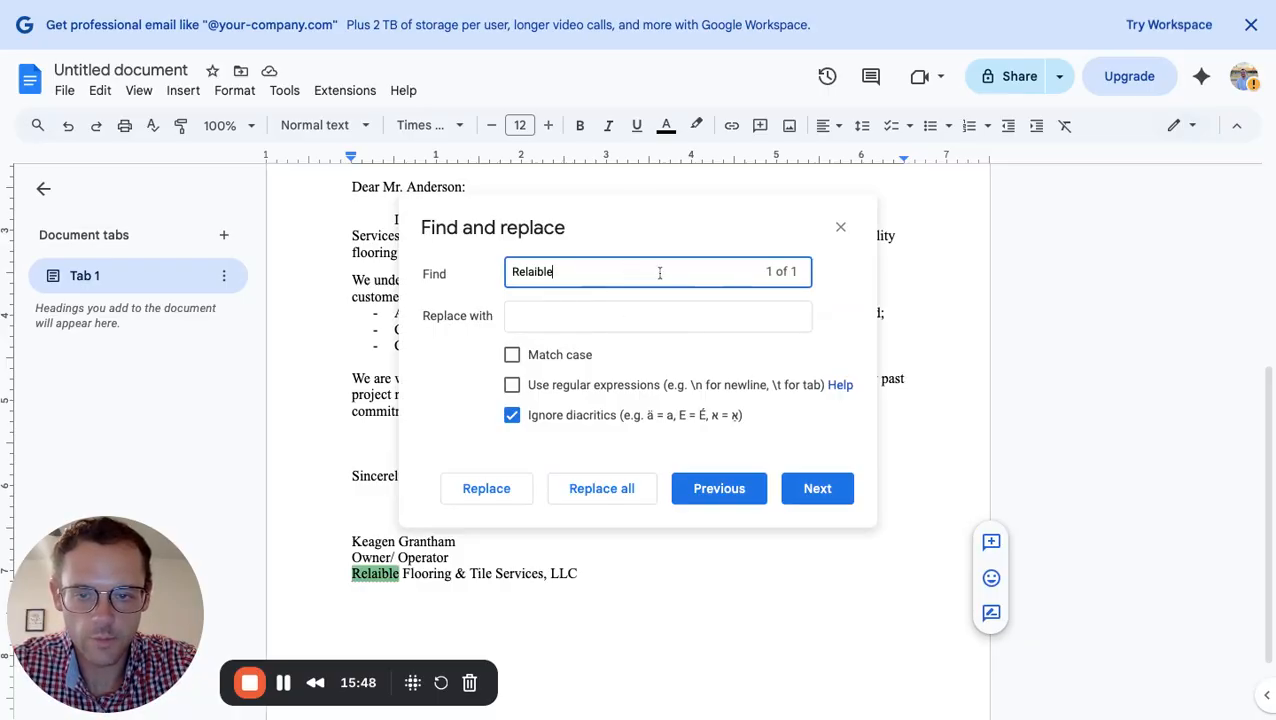
Use Find and replace to change 'Relaible' to 'Reliable' in the signature line, then close the dialog
click(513, 358)
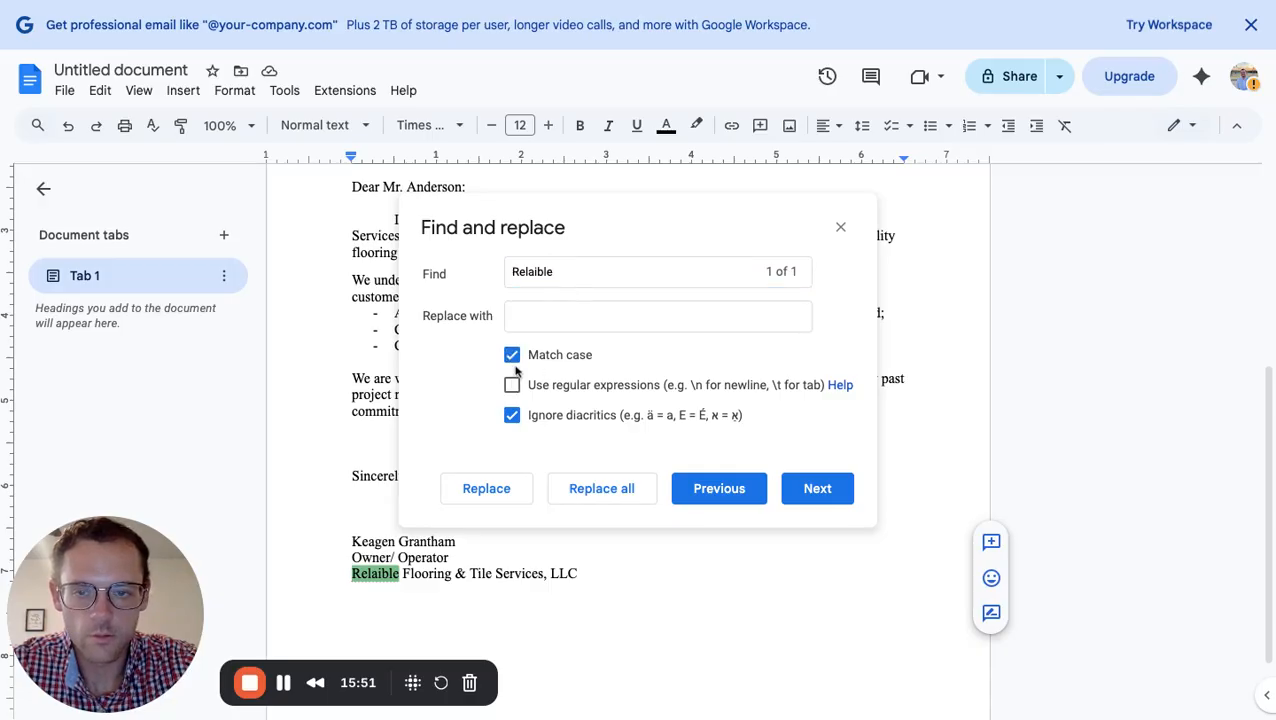
click(515, 356)
click(544, 317)
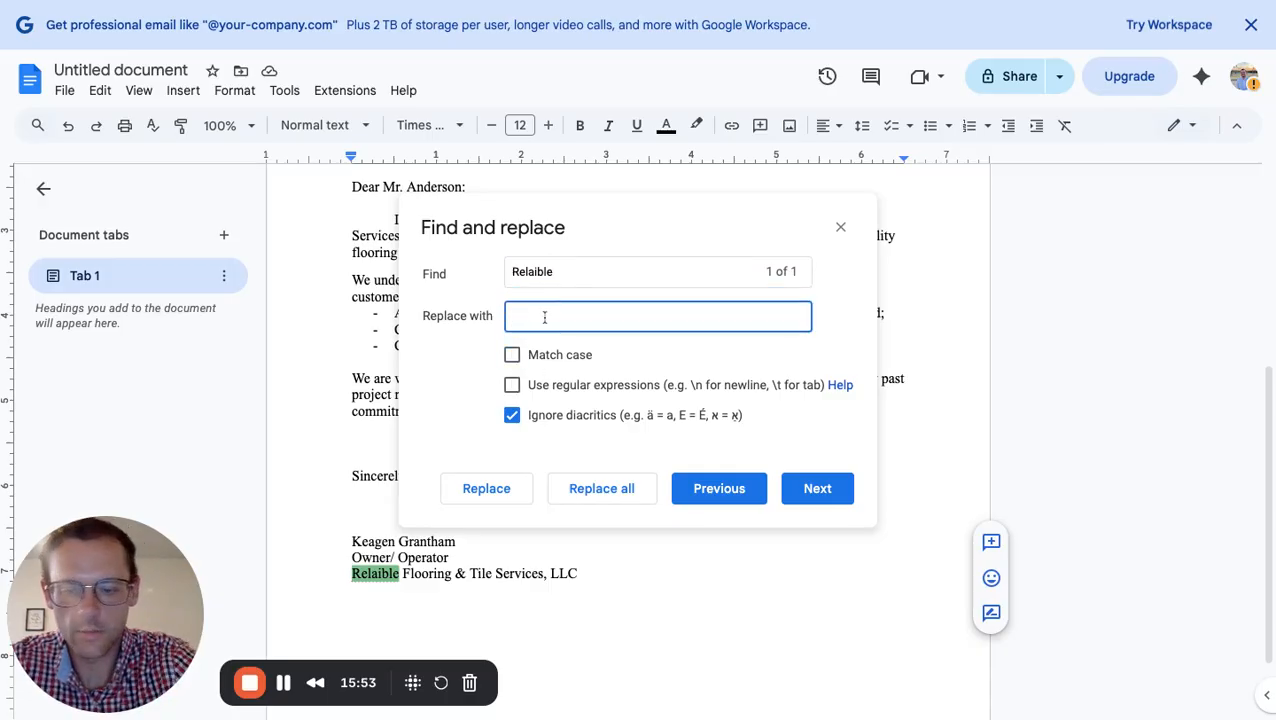
text(Reliable)
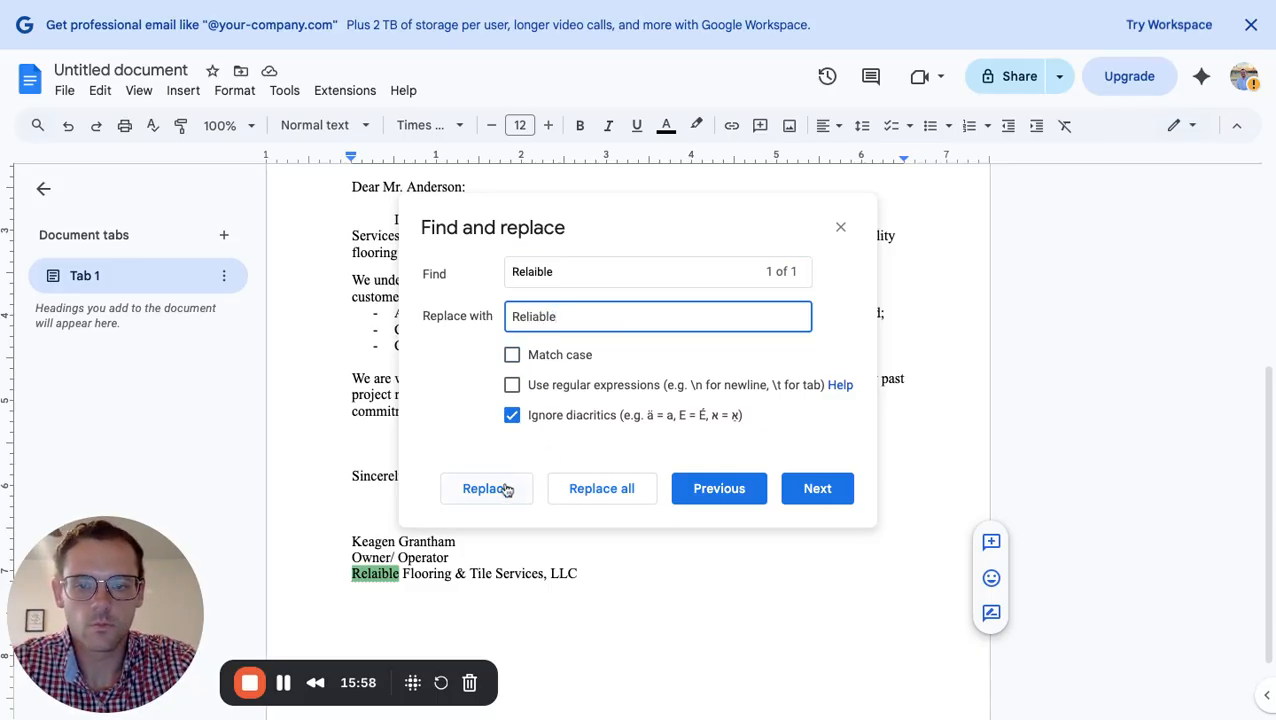
click(823, 492)
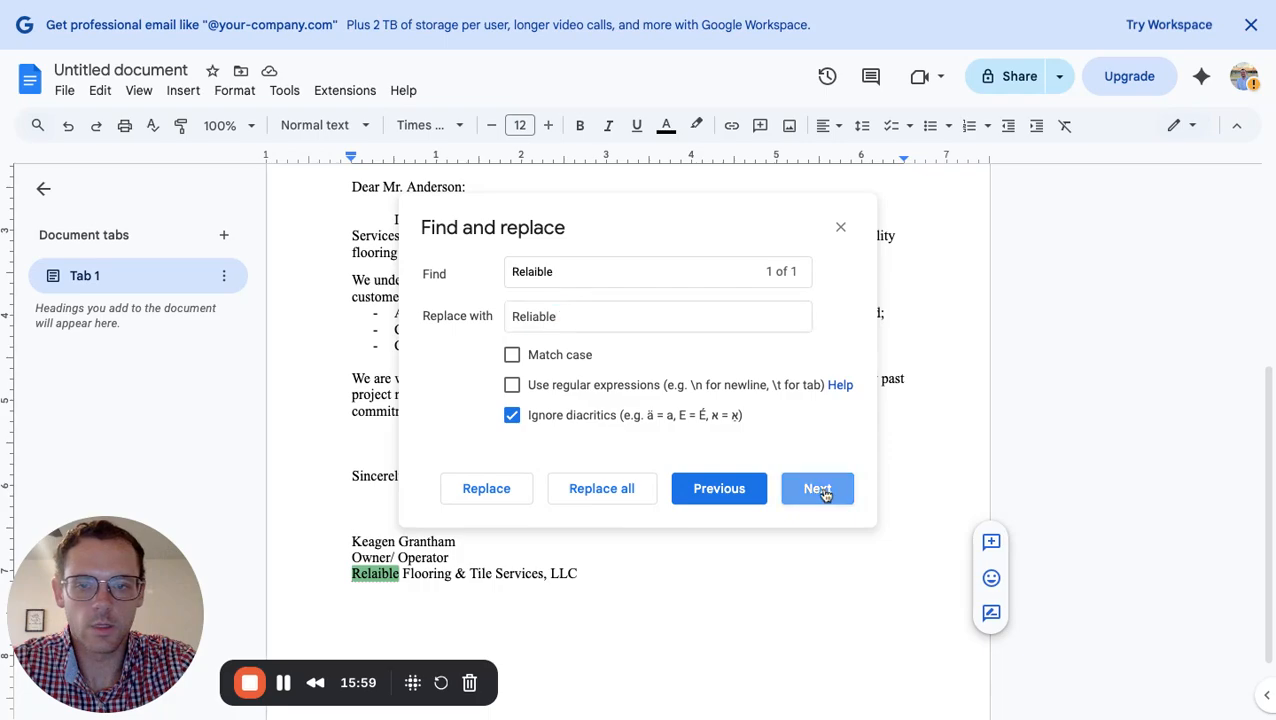
click(507, 498)
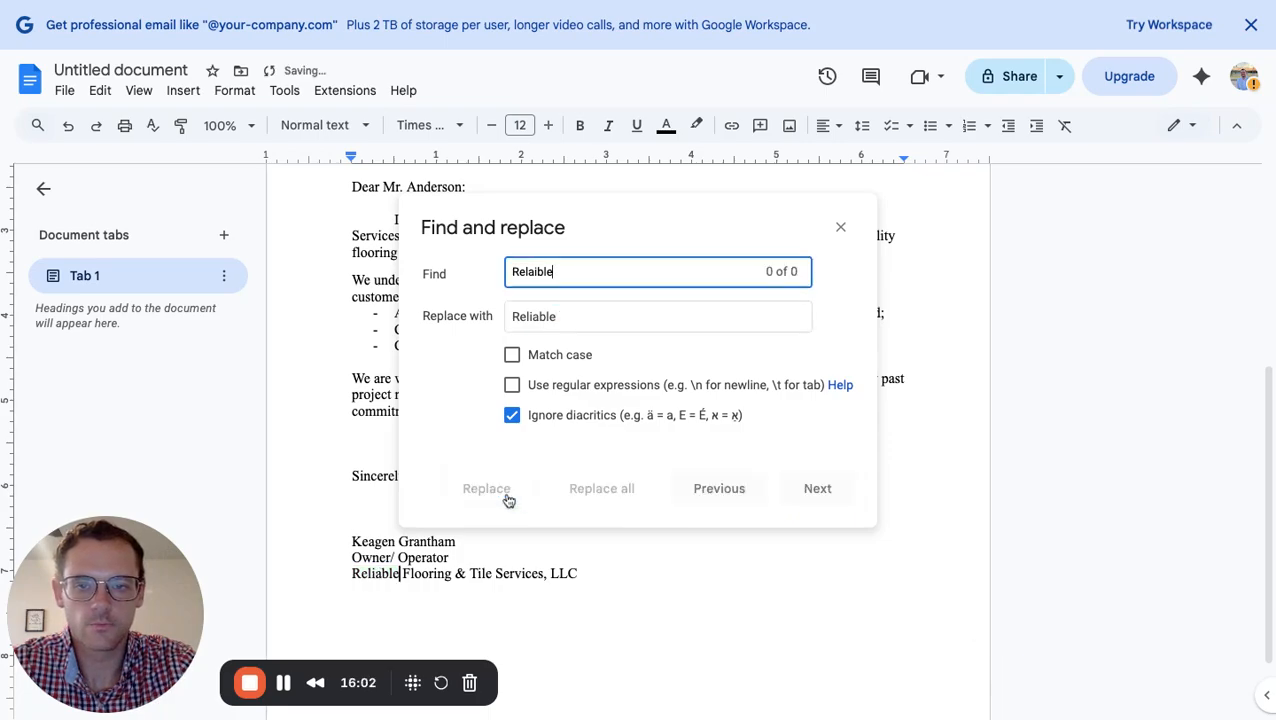
click(840, 228)
scroll(708, 498, up, 2)
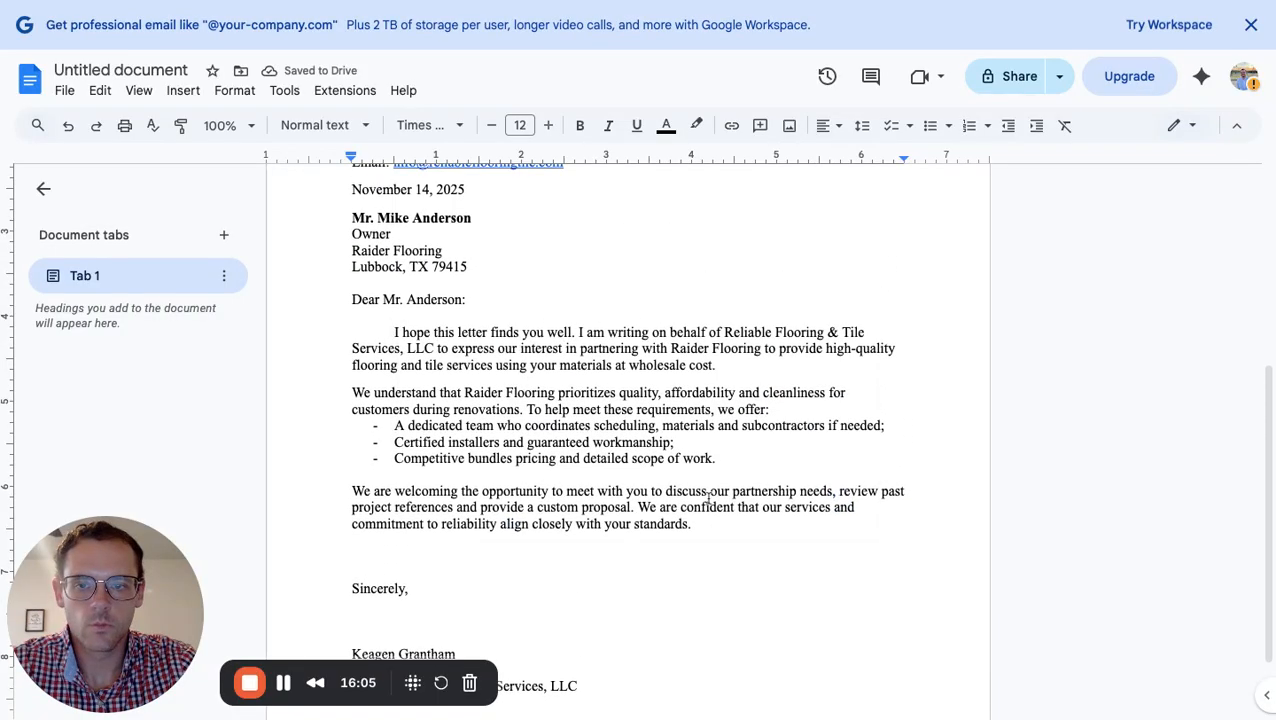
scroll(706, 498, down, 3)
key(shift+Up)
key(shift+Up)
key(shift+Up)
key(shift+Up)
key(shift+Up)
key(shift+Up)
key(shift+Up)
key(shift+Up)
key(shift+Up)
key(shift+Up)
key(shift+Up)
key(shift+Up)
key(shift+Up)
key(shift+Up)
key(shift+Up)
key(shift+Up)
key(shift+Up)
key(shift+Up)
key(shift+Up)
key(shift+Up)
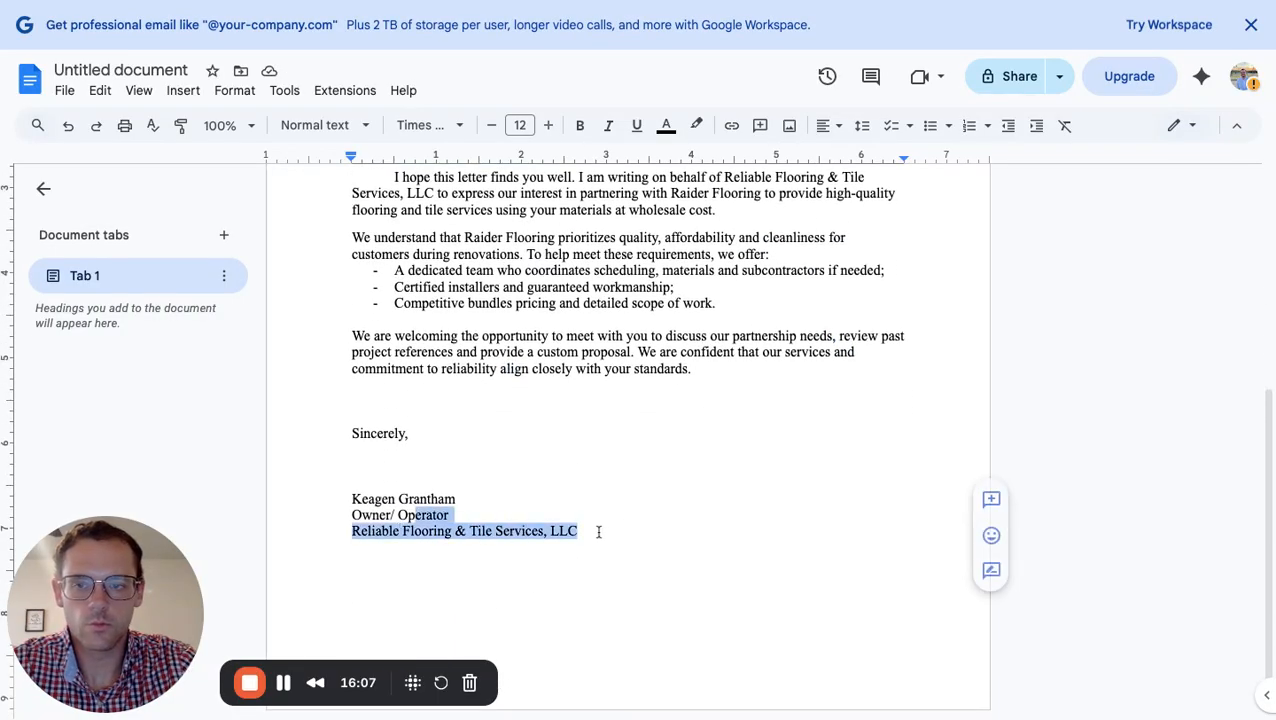
key(shift+Up)
key(shift+Up)
key(shift+Up)
key(shift+Up)
key(shift+Up)
key(shift+Up)
key(shift+Up)
key(shift+Up)
key(shift+Up)
key(shift+Up)
key(shift+Up)
key(shift+Up)
key(shift+Up)
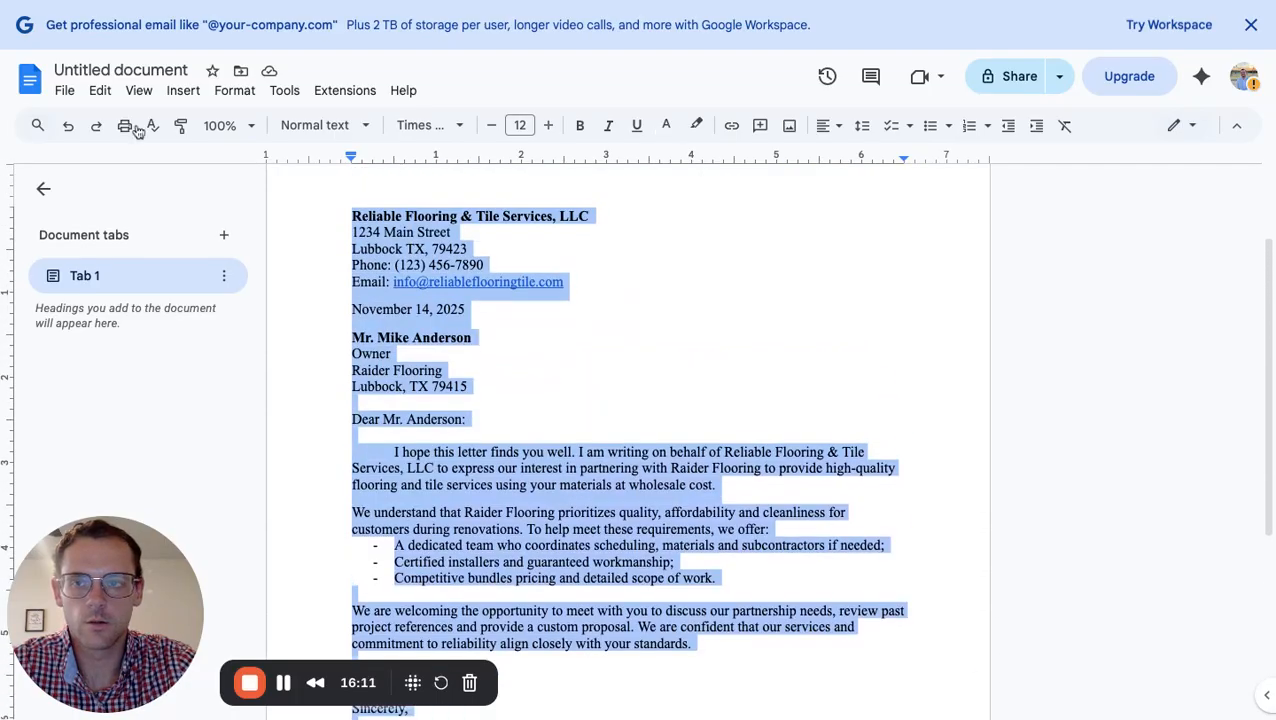
click(103, 91)
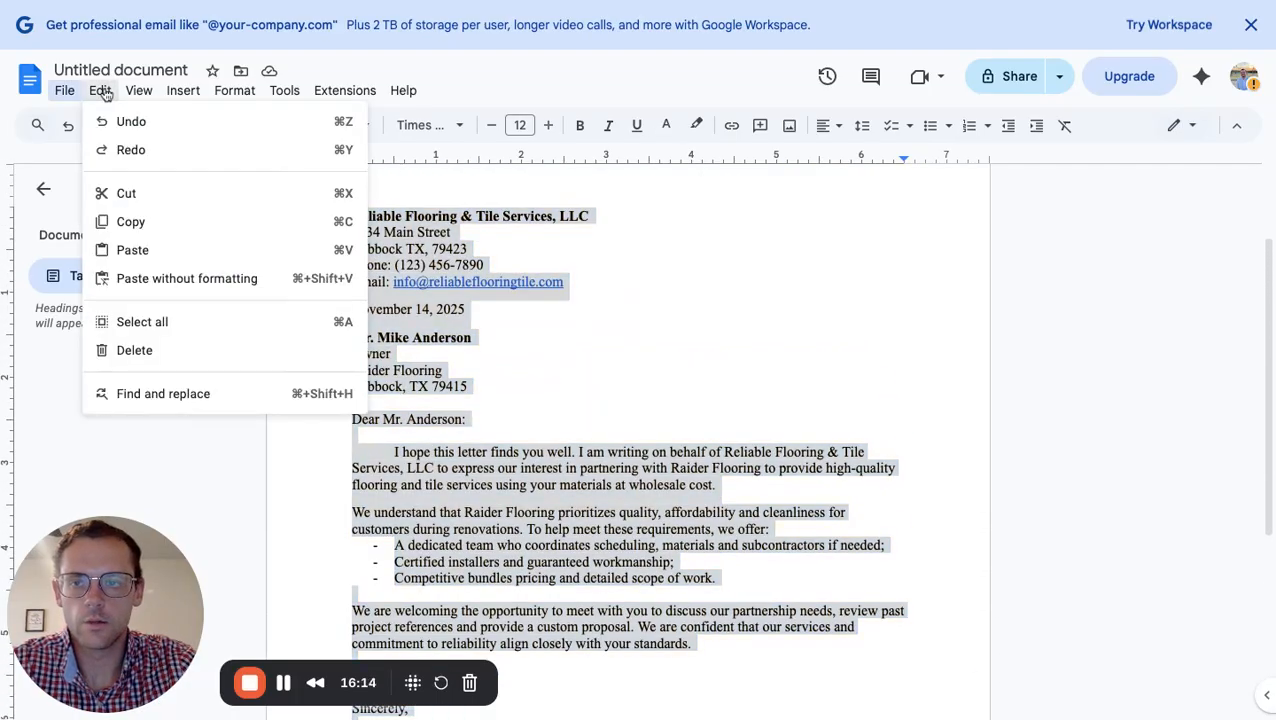
click(190, 393)
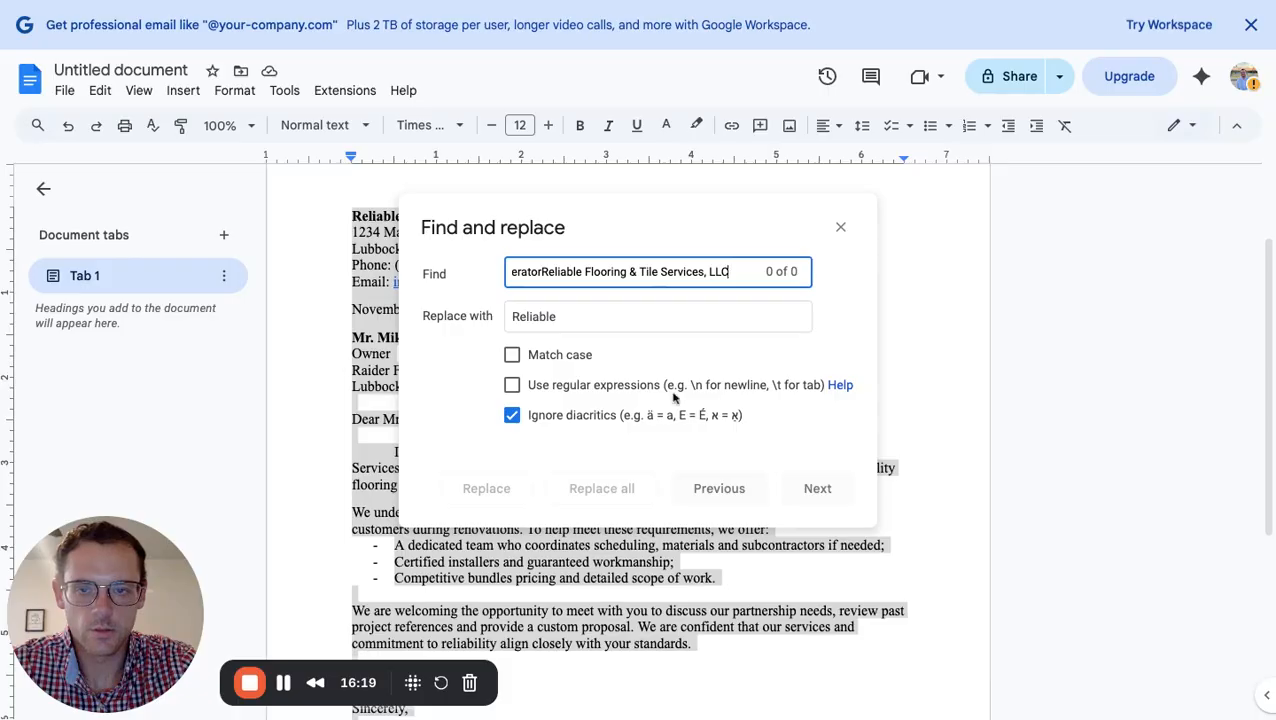
click(840, 229)
click(853, 297)
scroll(709, 356, down, 3)
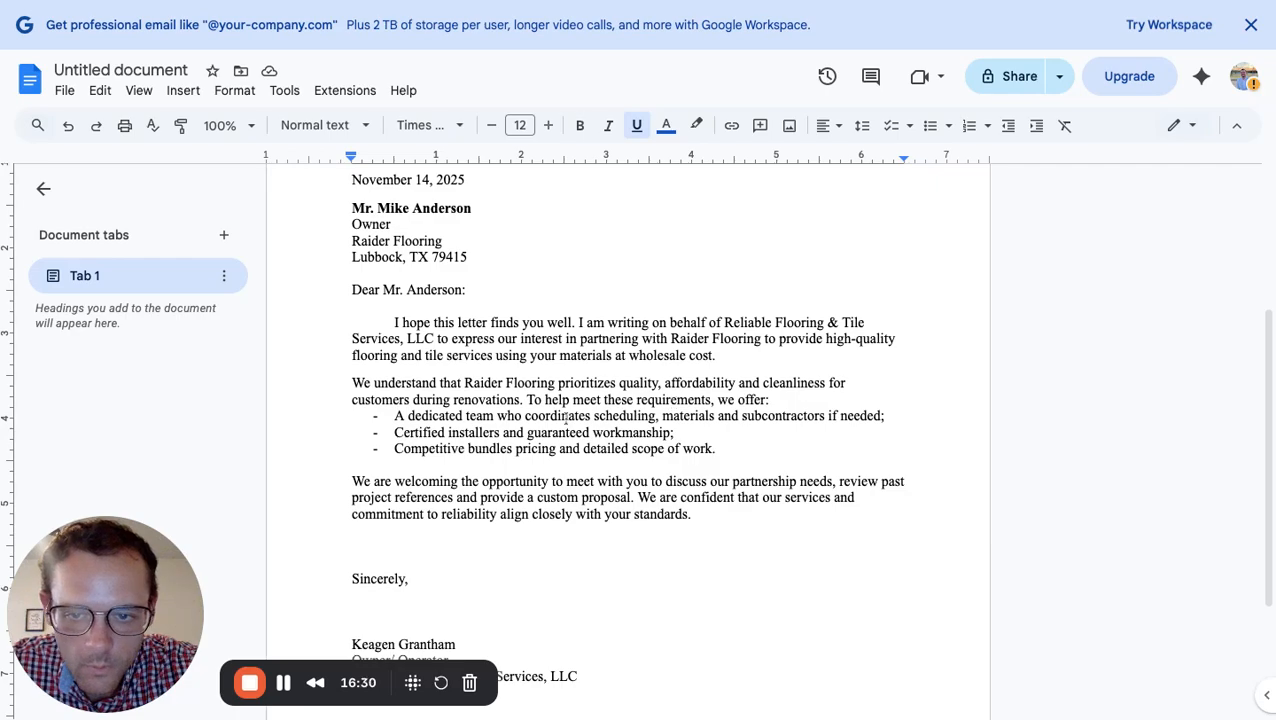
scroll(697, 417, down, 2)
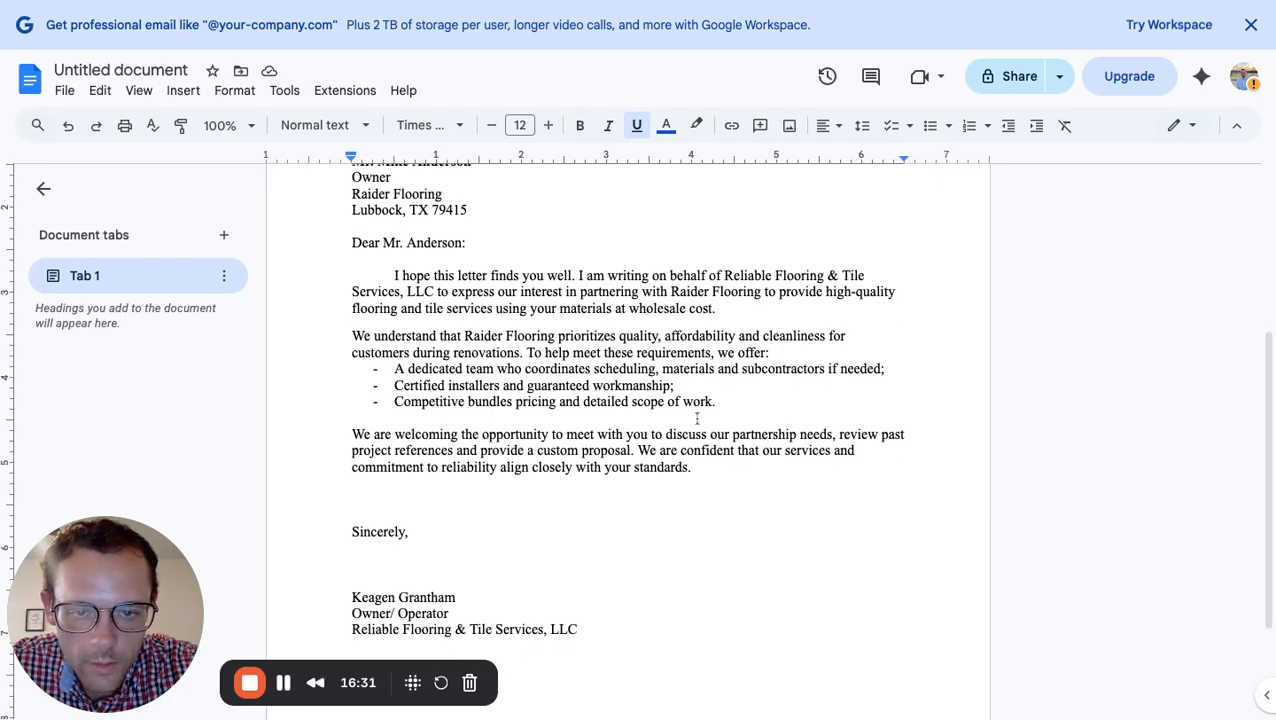
scroll(626, 420, down, 1)
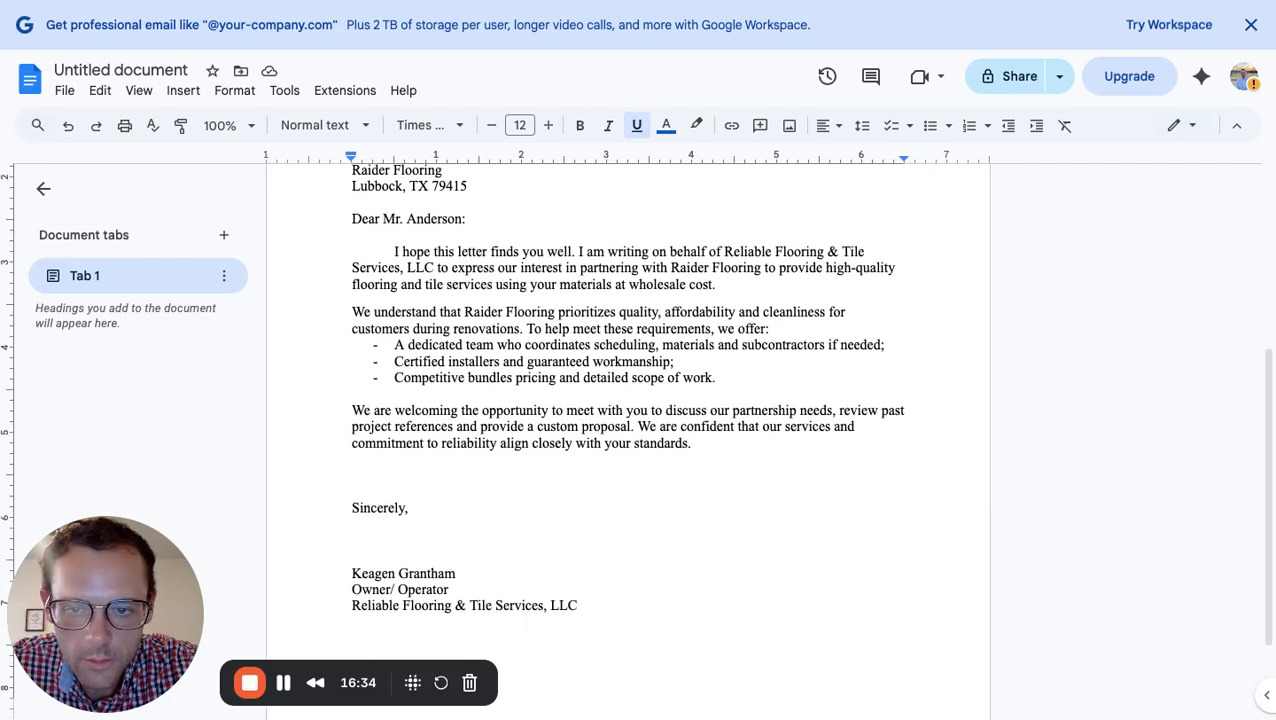
click(353, 409)
key(shift+Right)
key(shift+Right)
key(shift+Right)
key(shift+Right)
key(shift+Right)
key(shift+Right)
key(shift+Right)
key(shift+Right)
key(shift+Right)
key(shift+Right)
key(shift+Right)
key(shift+Right)
key(shift+Right)
key(shift+Right)
key(shift+Right)
key(shift+Right)
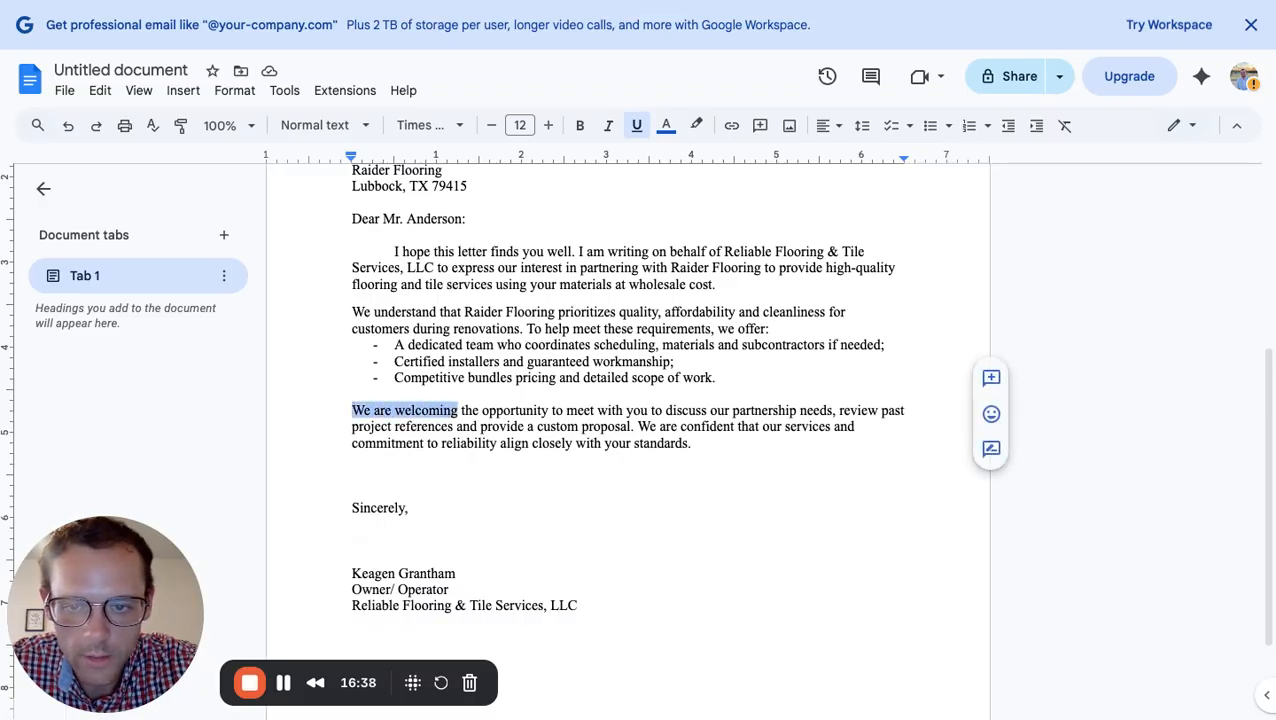
key(ctrl+u)
right_click(430, 410)
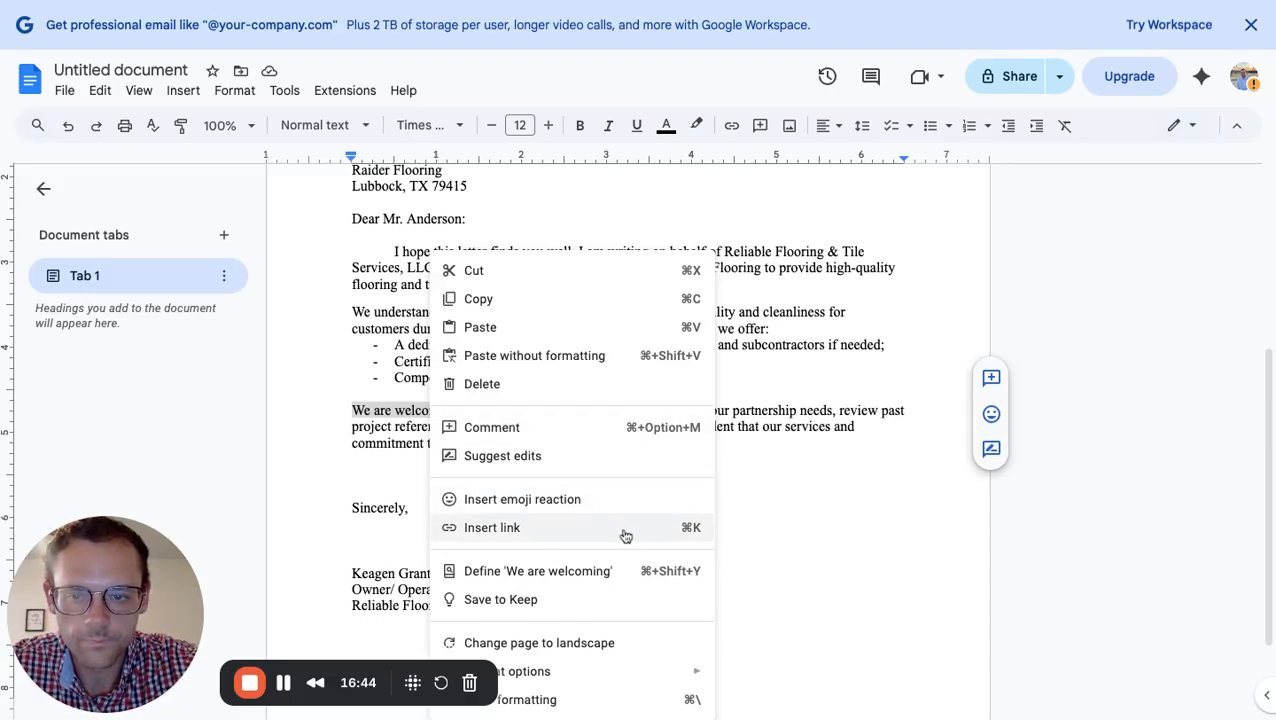
click(594, 465)
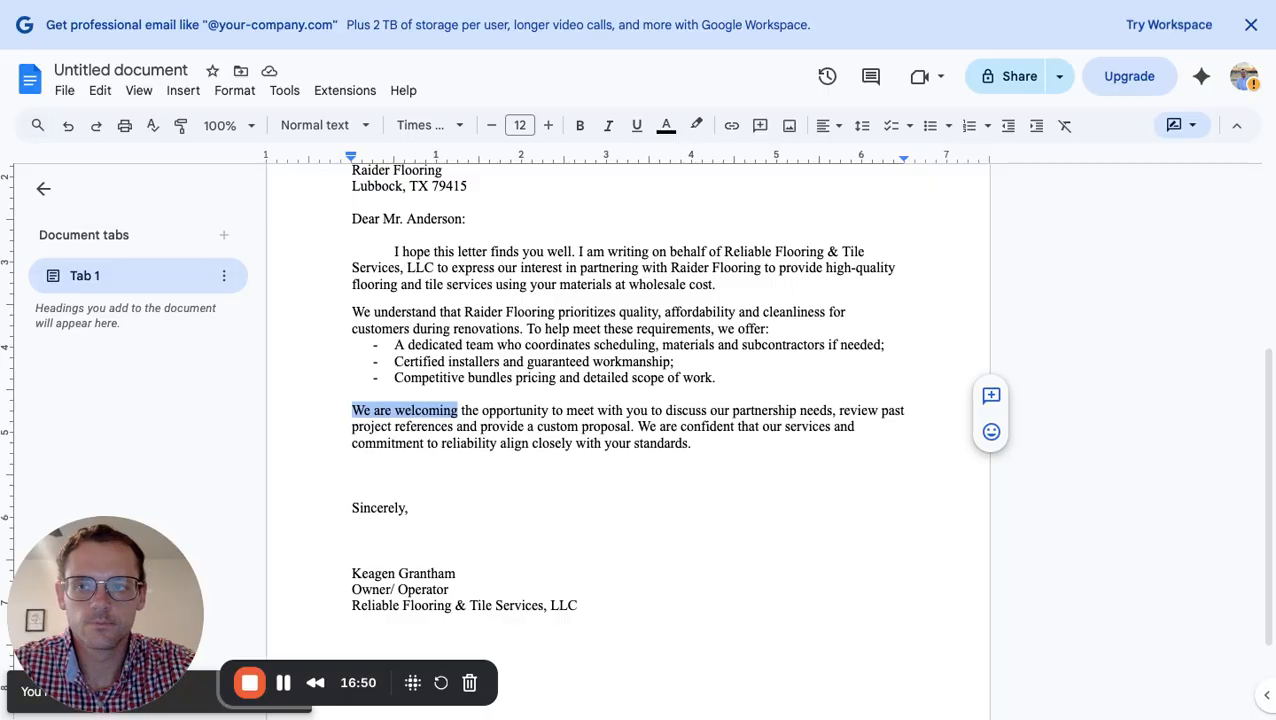
click(459, 410)
key(shift+Left)
key(shift+Left)
key(shift+Left)
key(shift+Left)
key(shift+Left)
key(shift+Left)
key(shift+Left)
key(shift+Left)
key(shift+Left)
key(shift+Left)
key(shift+Left)
key(shift+Left)
key(shift+Left)
key(shift+Left)
key(shift+Left)
key(shift+Left)
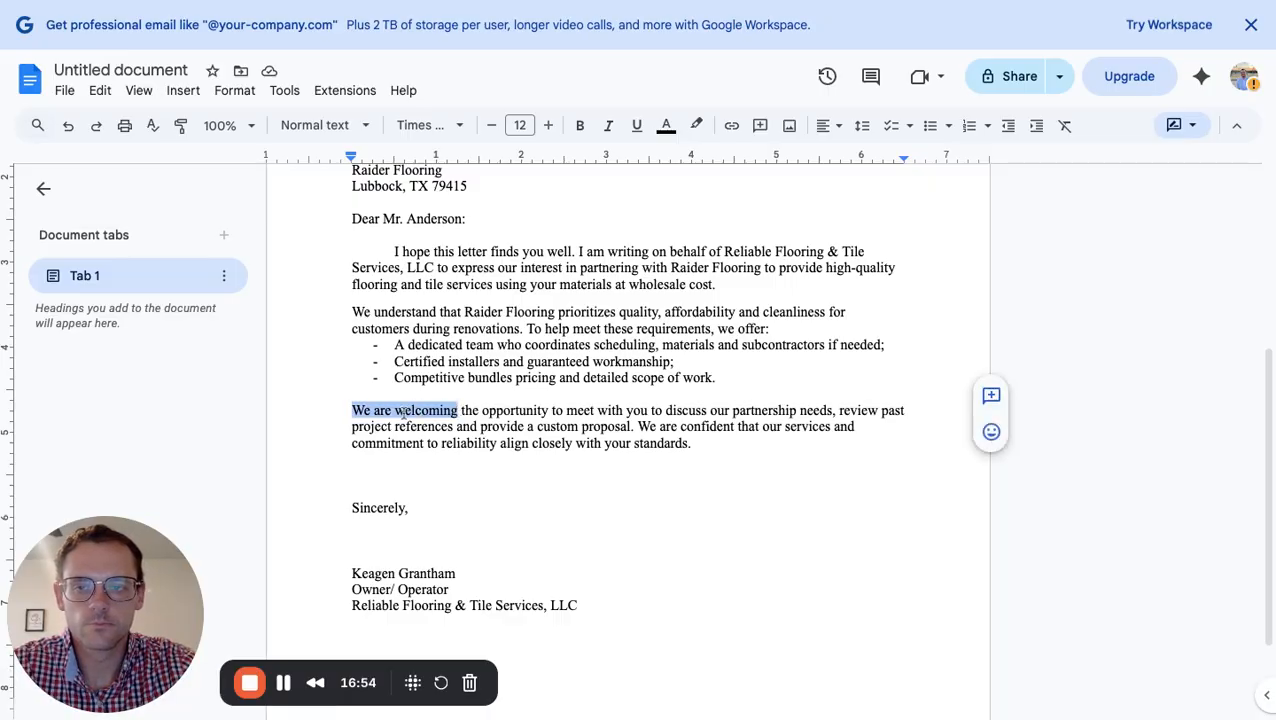
click(404, 411)
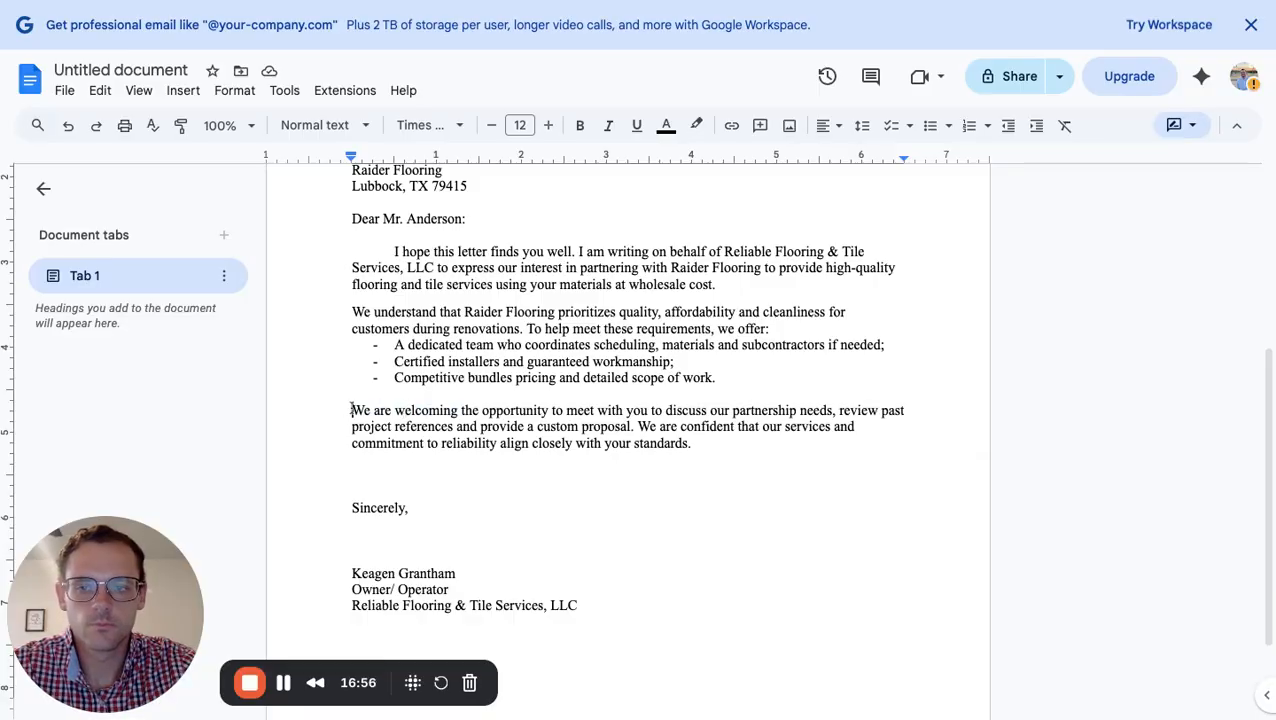
key(shift+Right)
key(shift+Right)
key(shift+Right)
key(shift+Right)
key(shift+Right)
key(shift+Right)
key(shift+Right)
key(shift+Right)
key(shift+Right)
key(shift+Right)
key(shift+Right)
key(shift+Right)
key(shift+Right)
key(shift+Right)
key(shift+Right)
key(shift+Right)
right_click(422, 410)
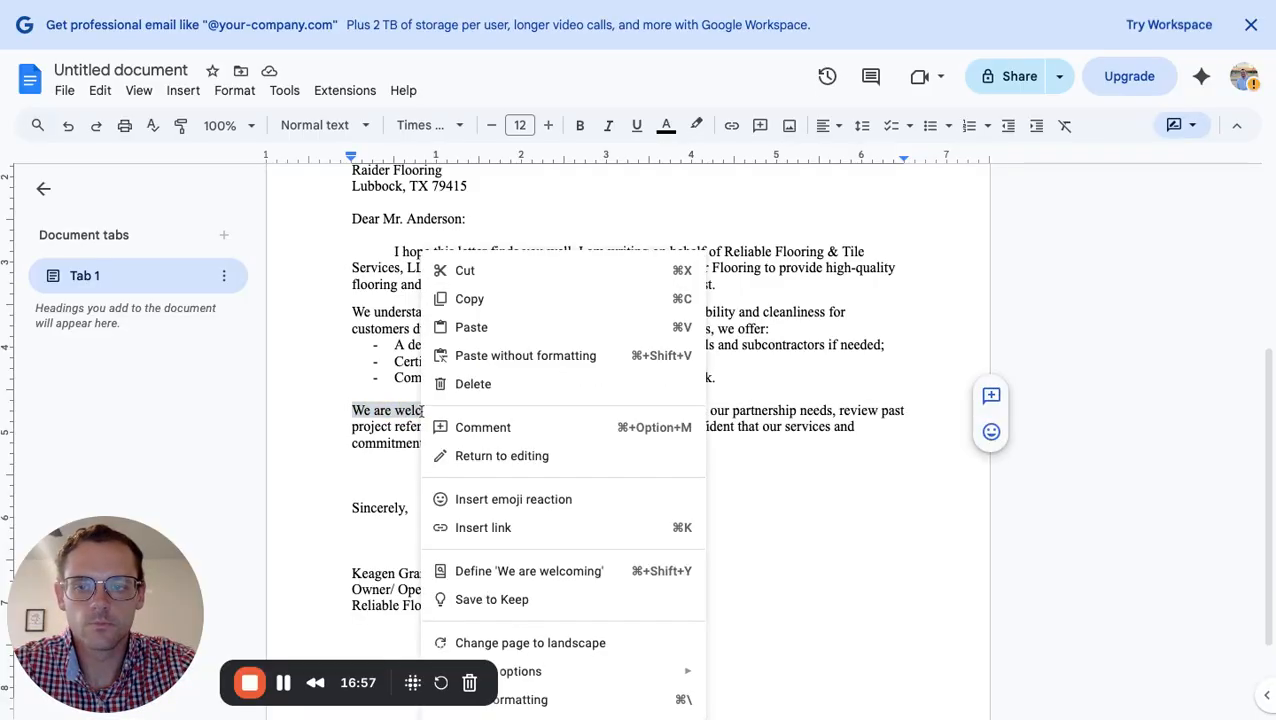
click(501, 456)
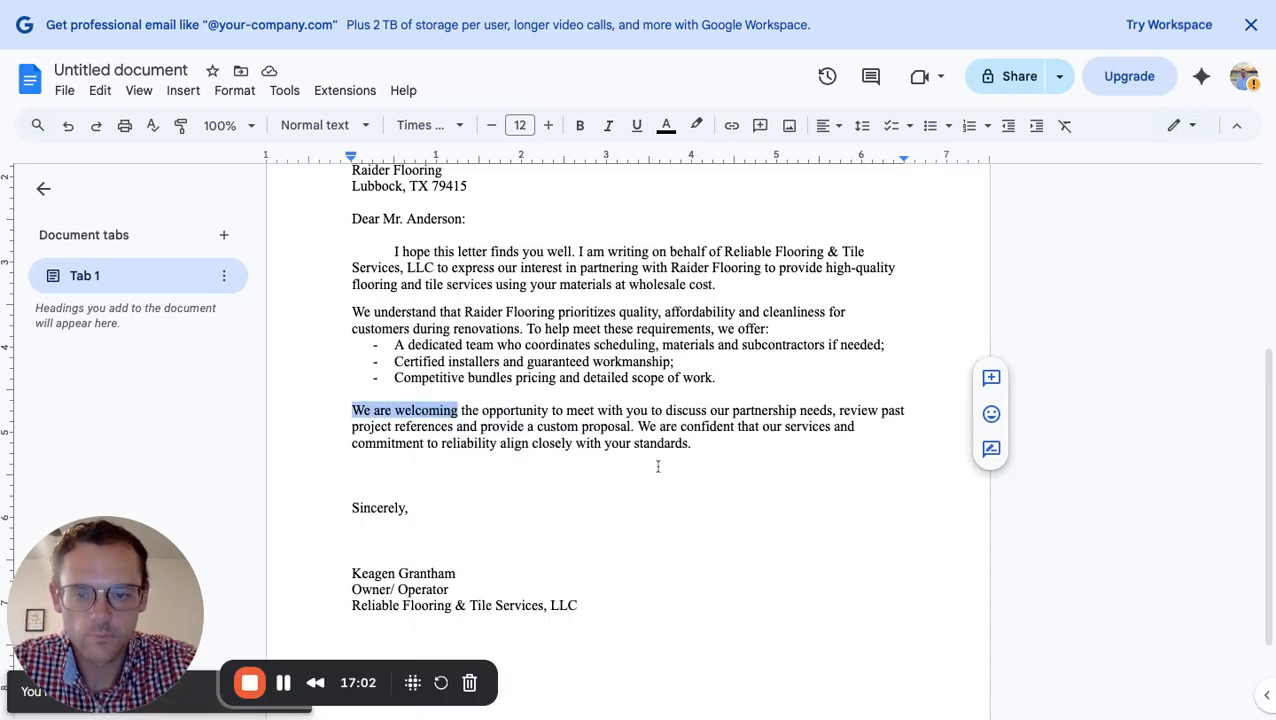
scroll(663, 502, up, 3)
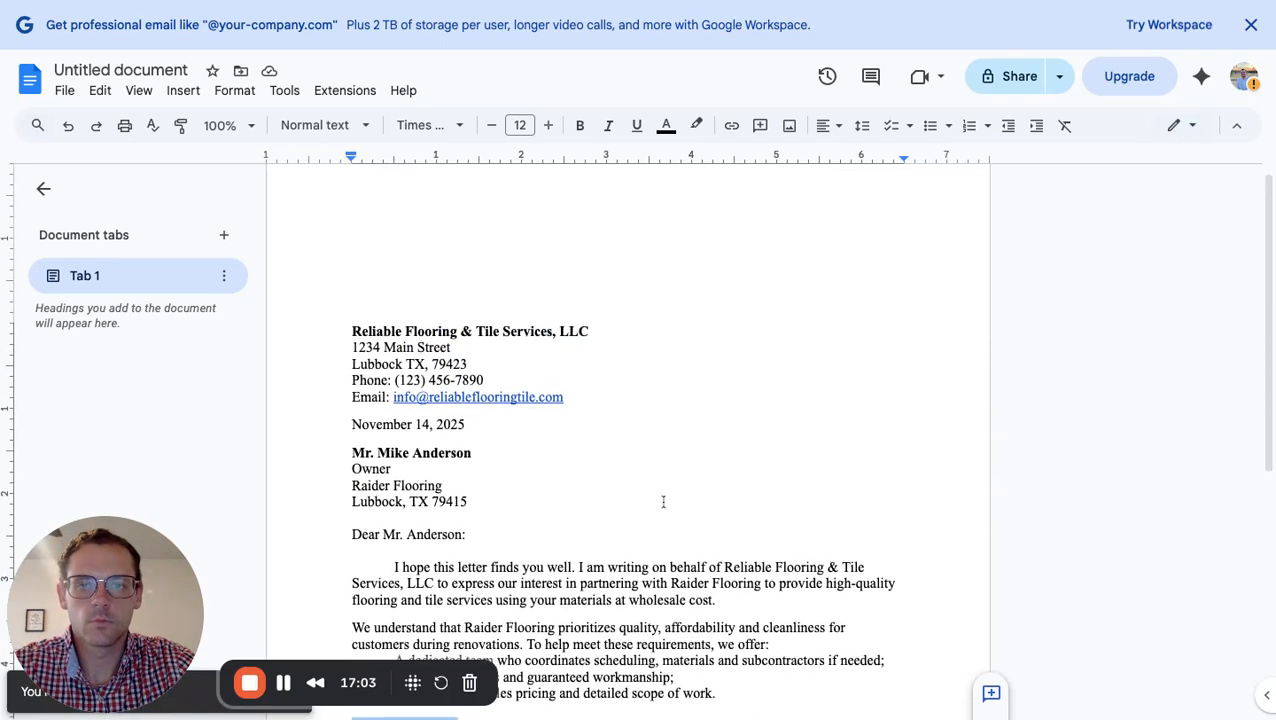
scroll(568, 439, down, 2)
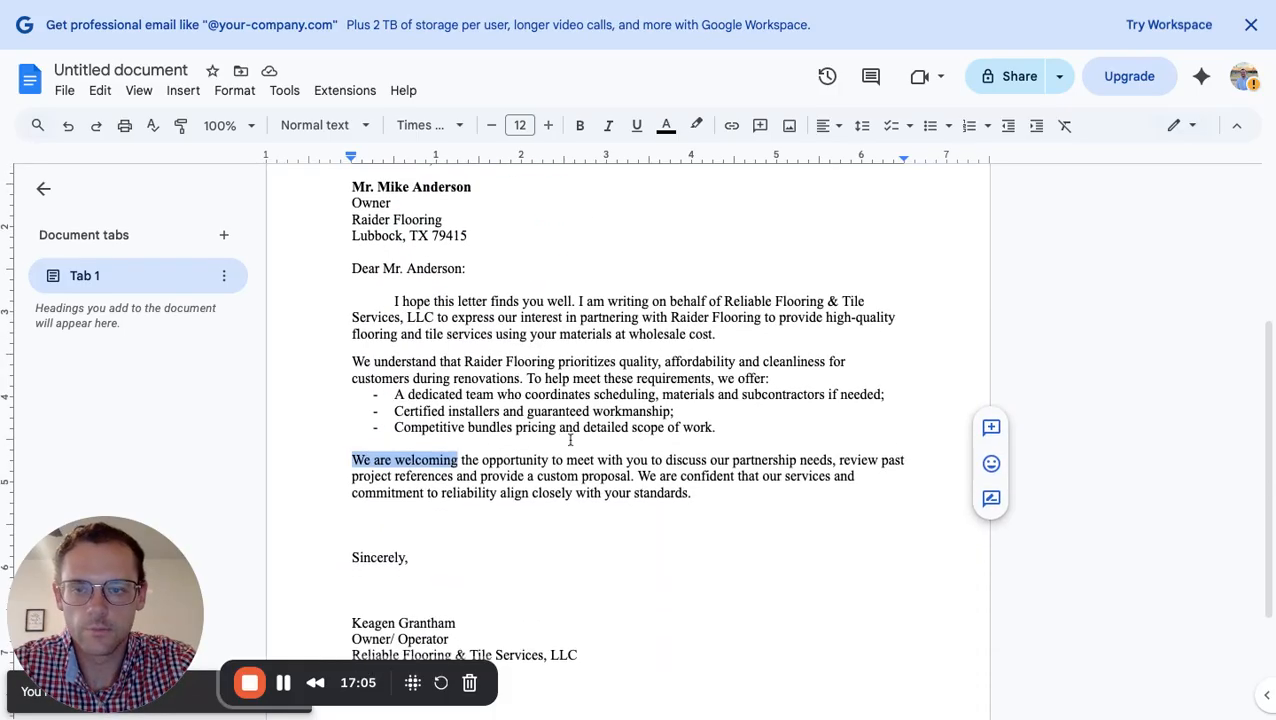
click(104, 91)
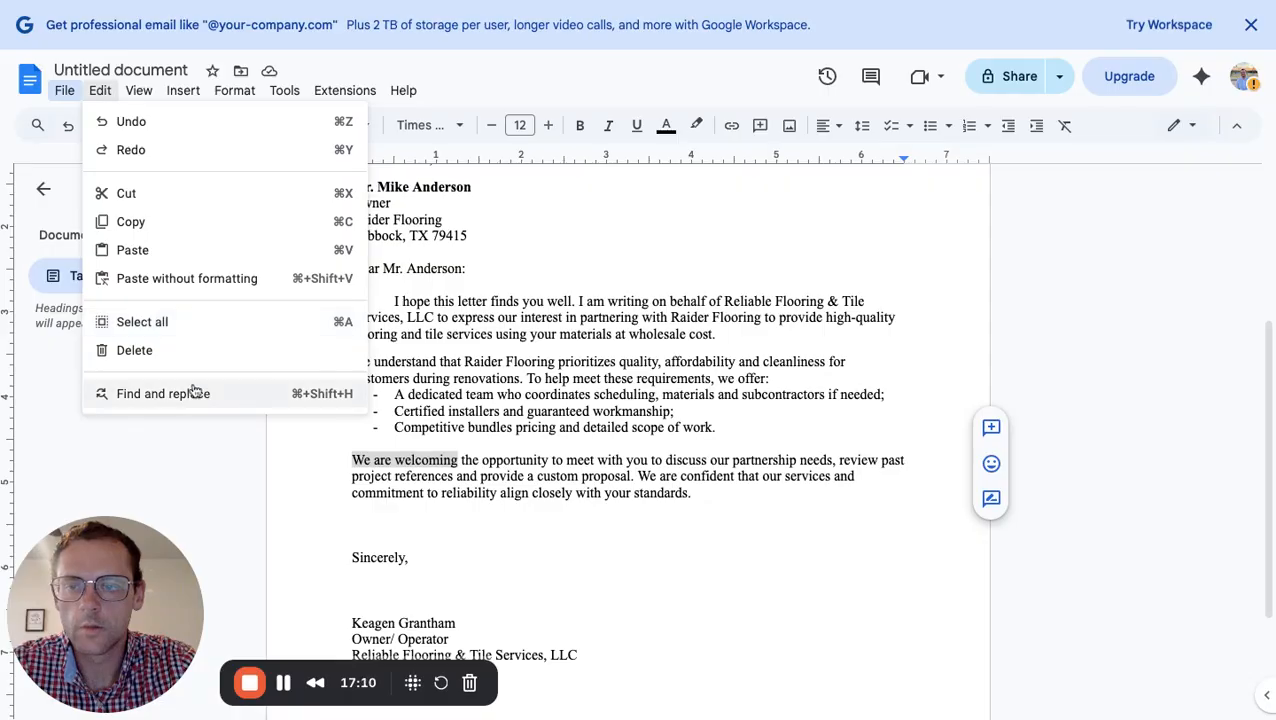
click(163, 393)
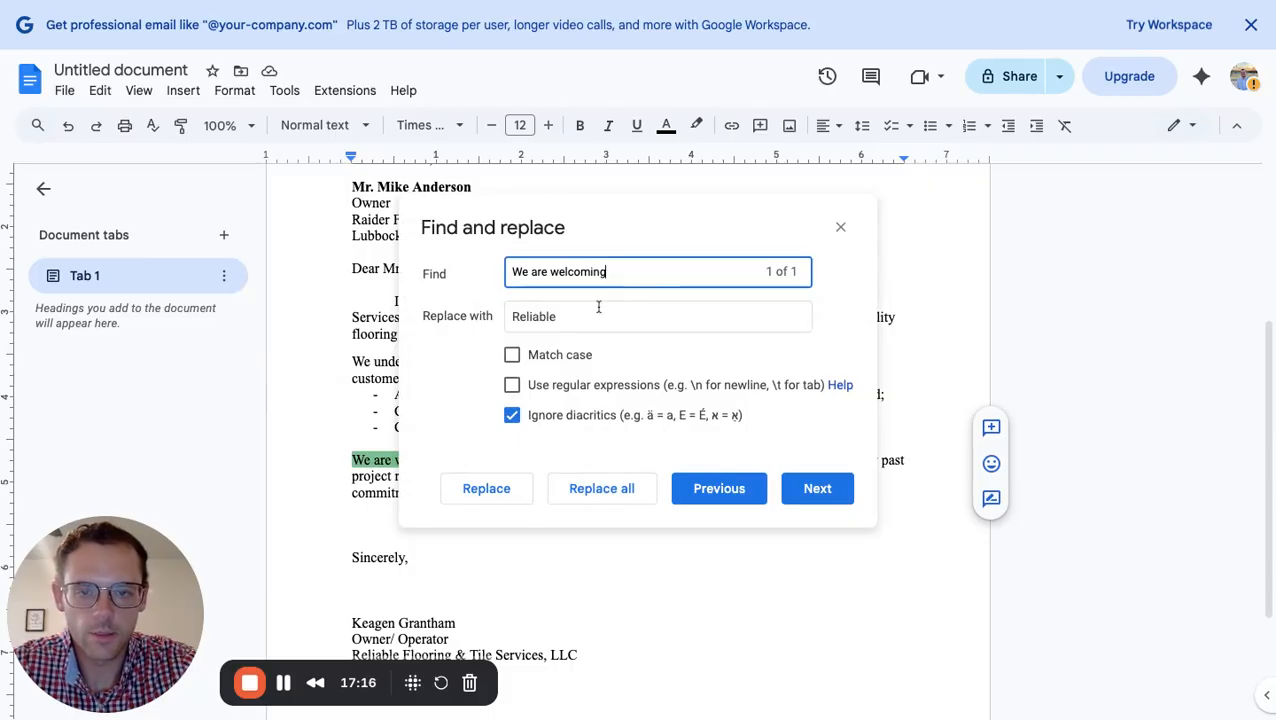
click(512, 385)
click(512, 355)
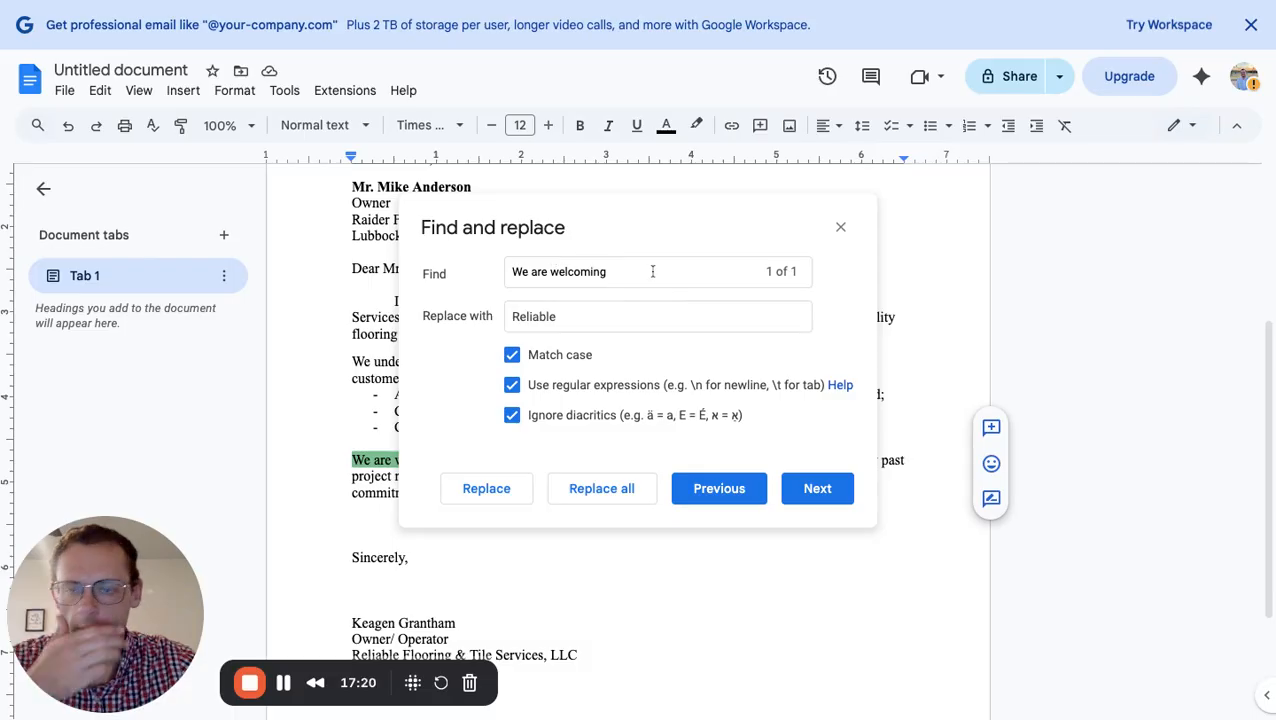
click(838, 232)
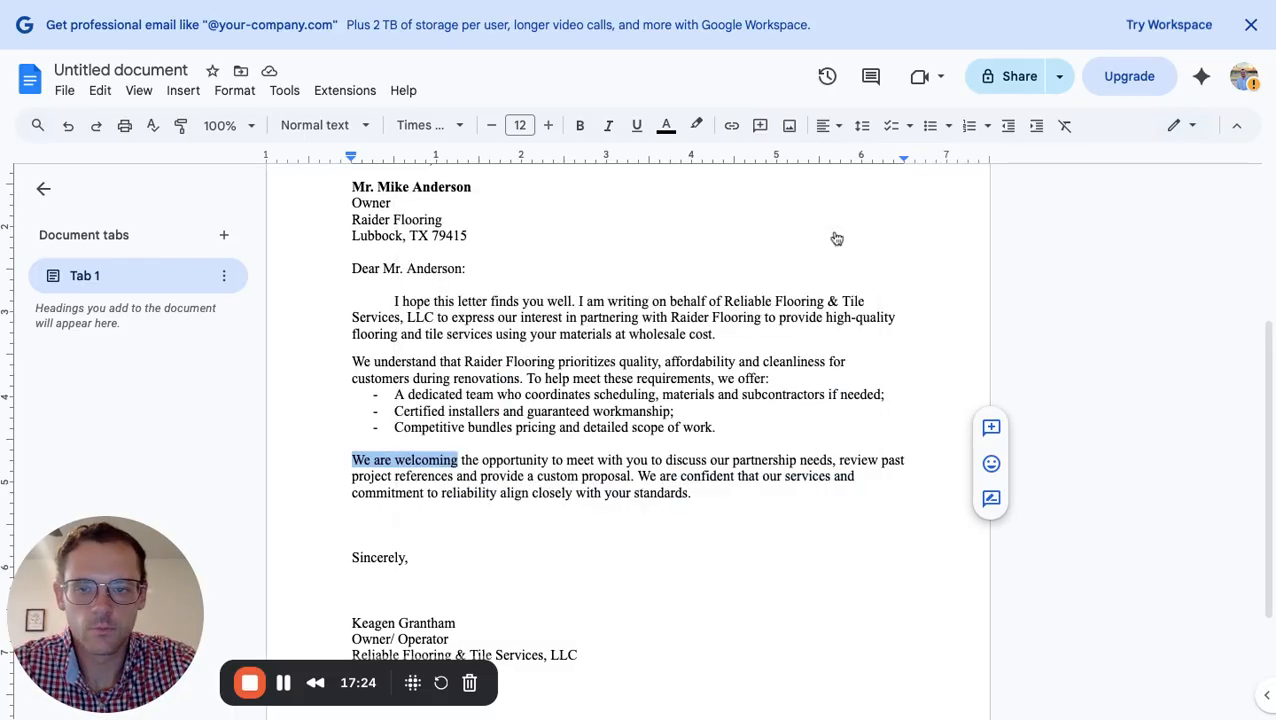
click(584, 523)
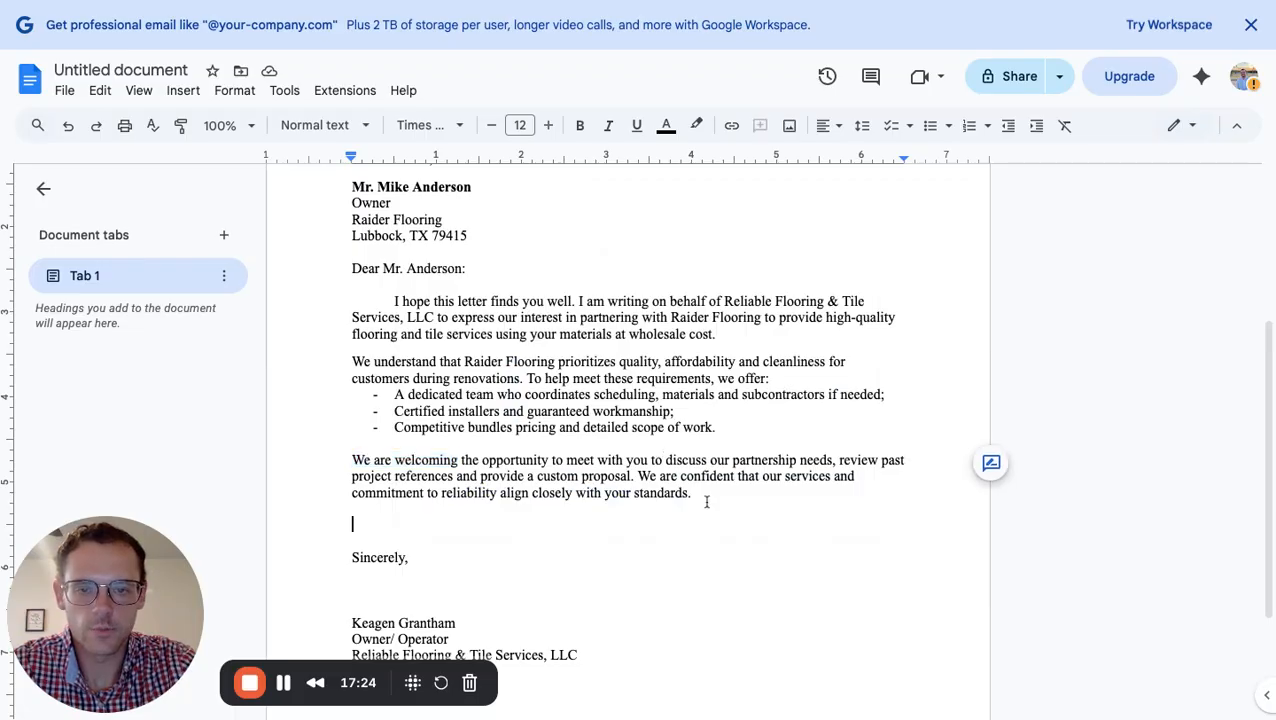
Place the cursor after 'standards.', confirm Editing mode, and show the View > Mode choices
click(706, 502)
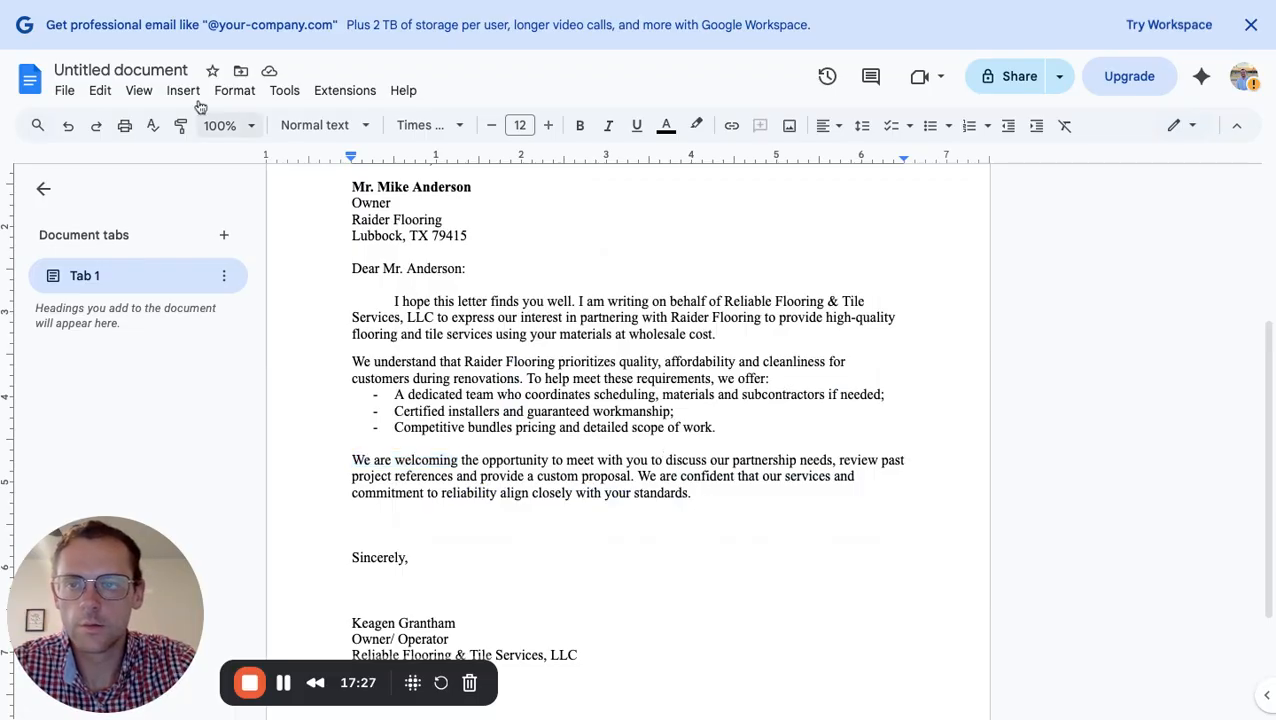
click(140, 91)
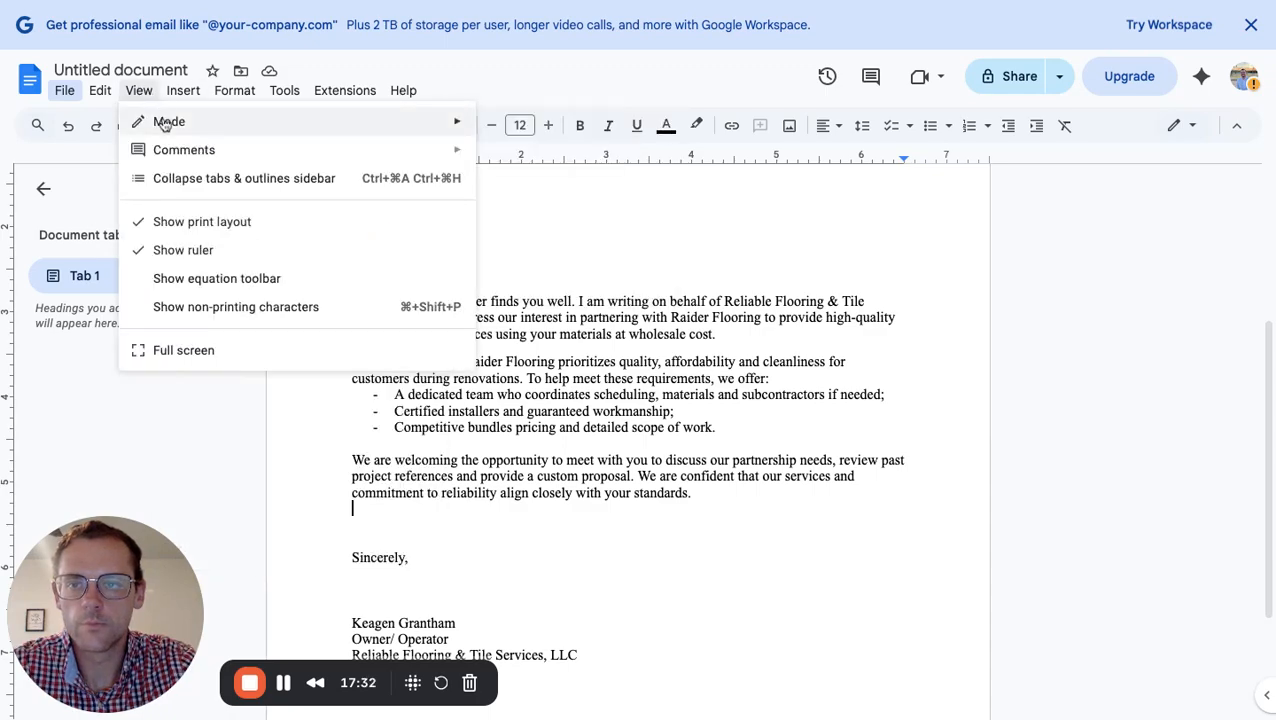
mouse_move(165, 123)
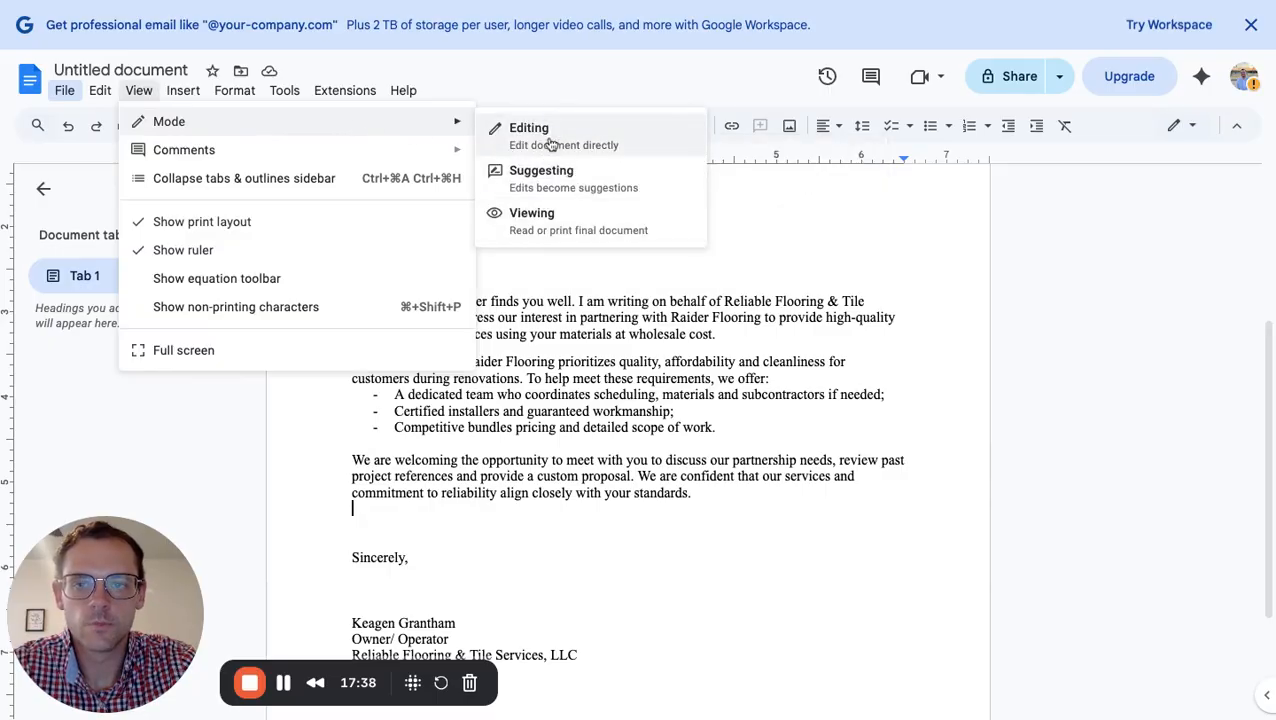
click(530, 138)
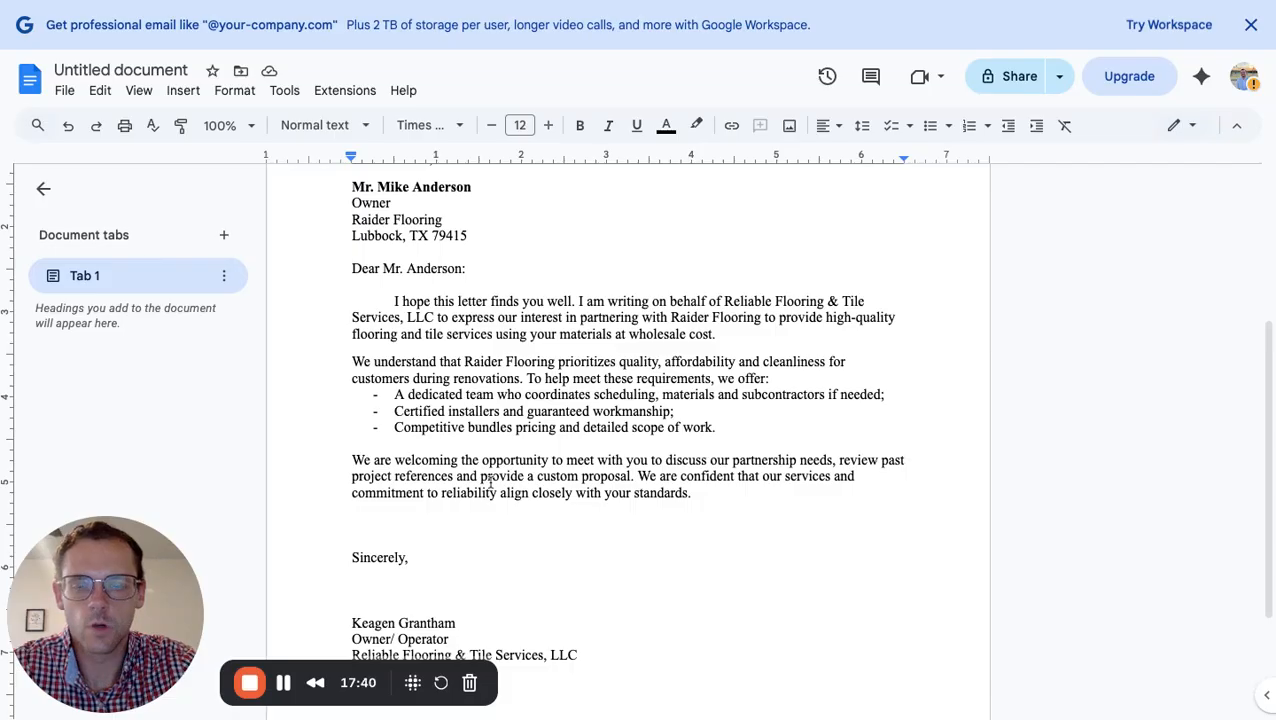
click(146, 97)
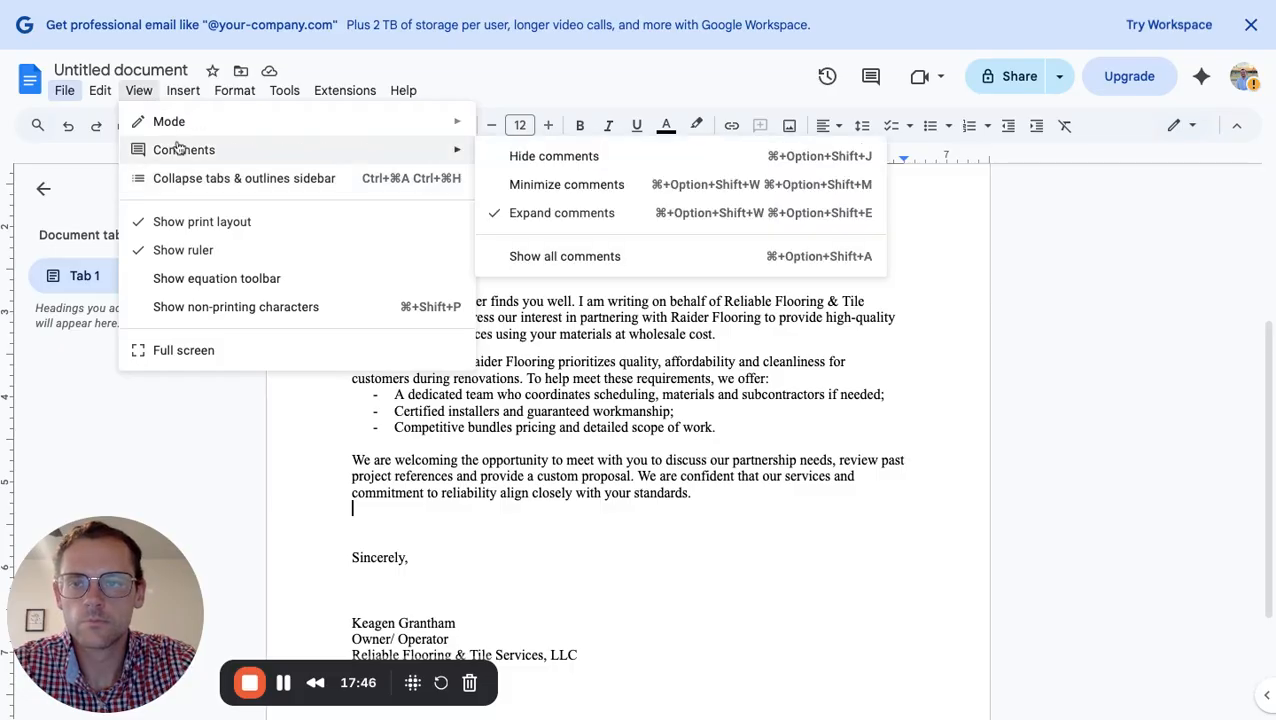
mouse_move(172, 153)
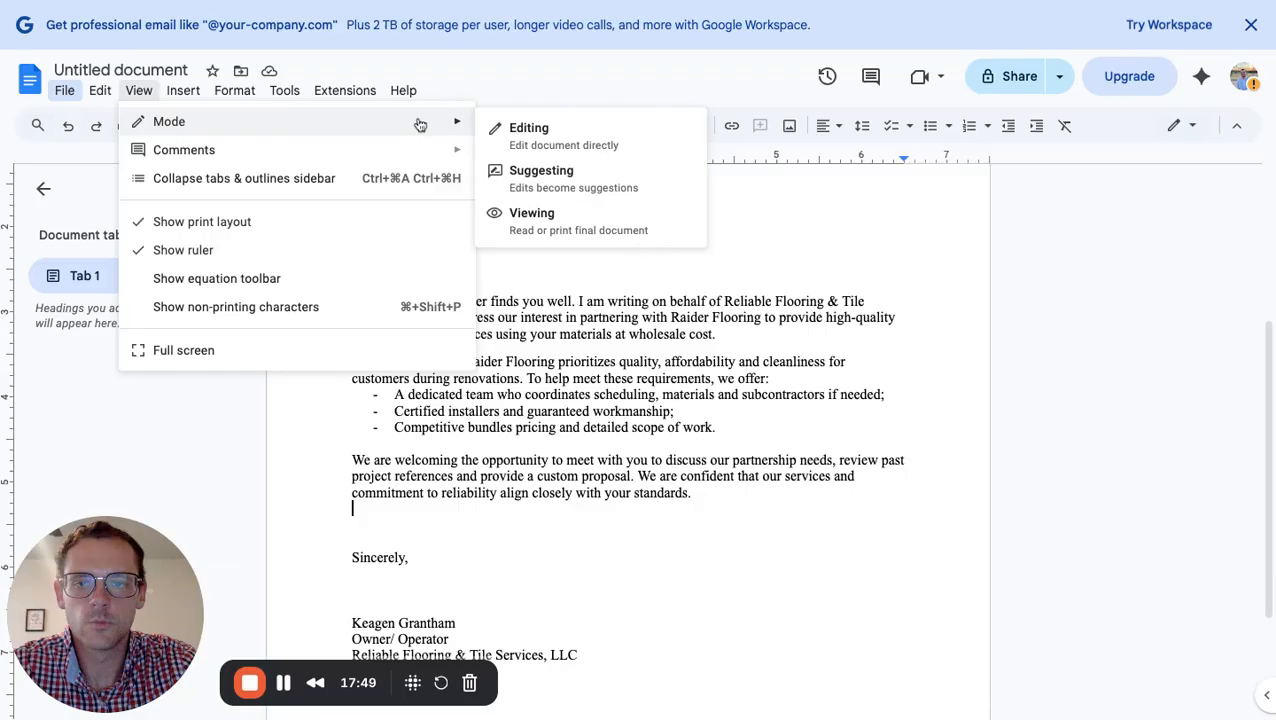
Switch the letter to Viewing mode, check the limited menu options, then return to Editing mode
click(530, 219)
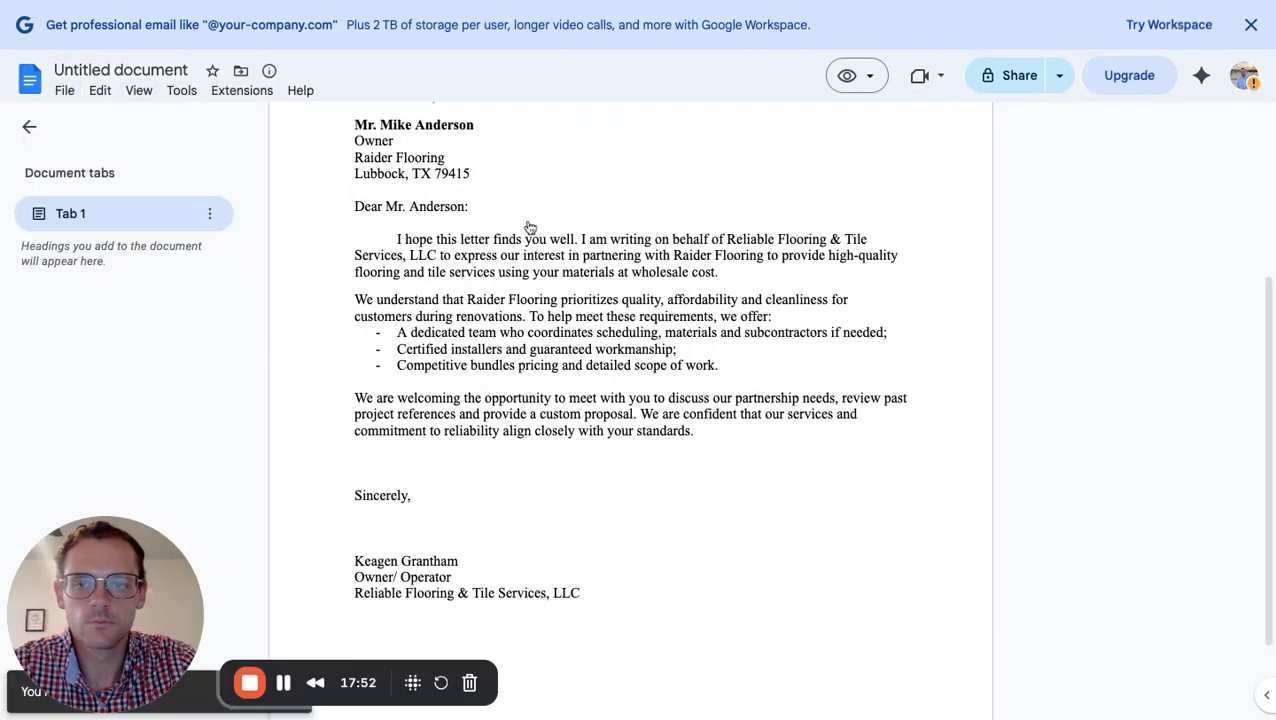
click(132, 97)
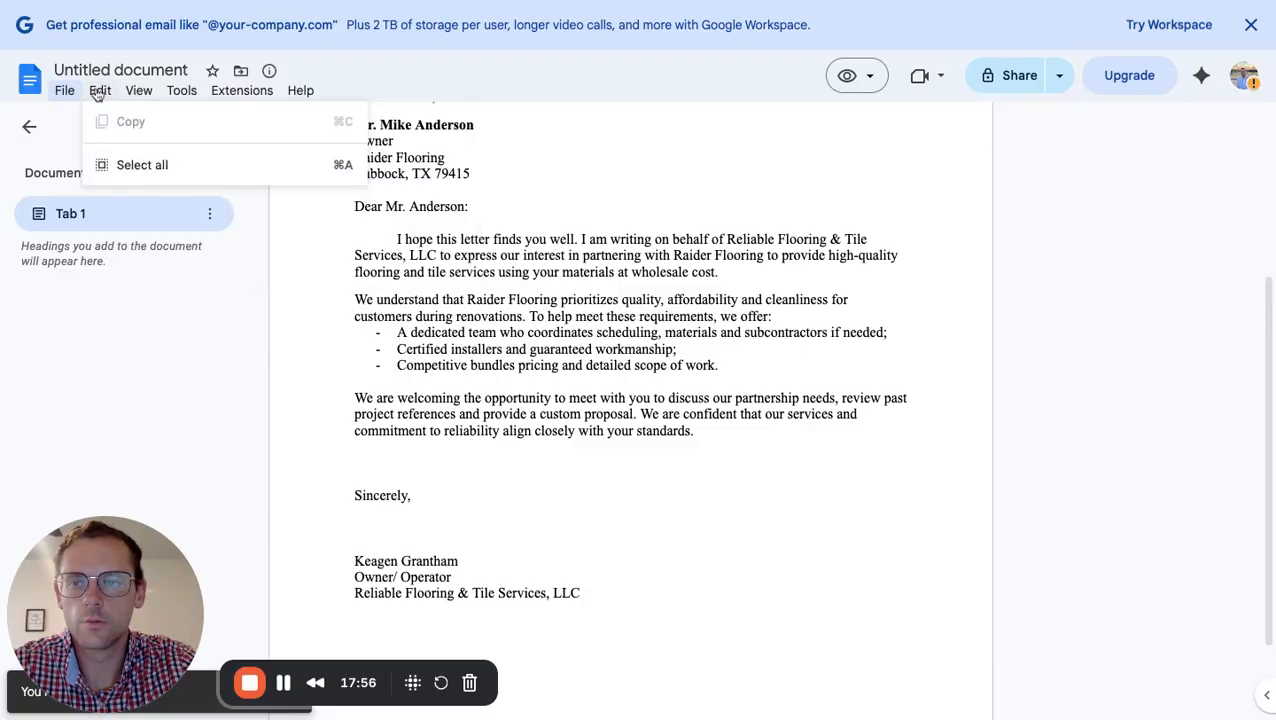
click(97, 93)
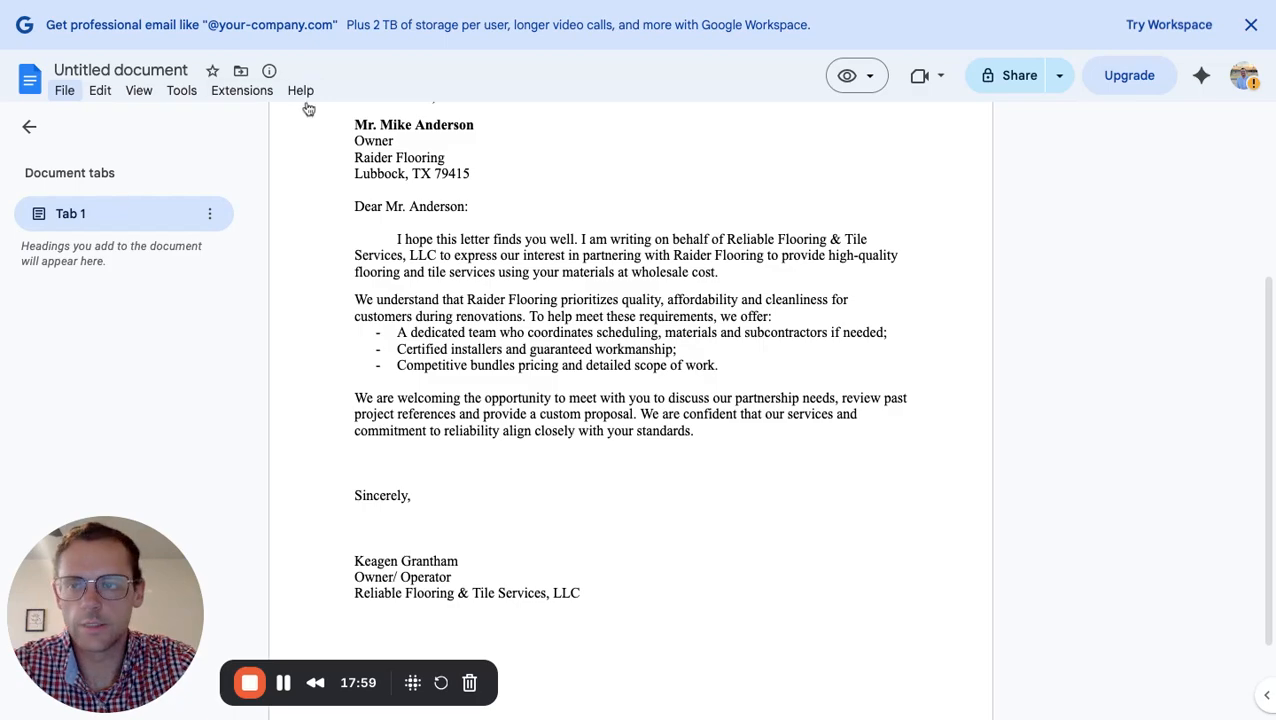
click(100, 91)
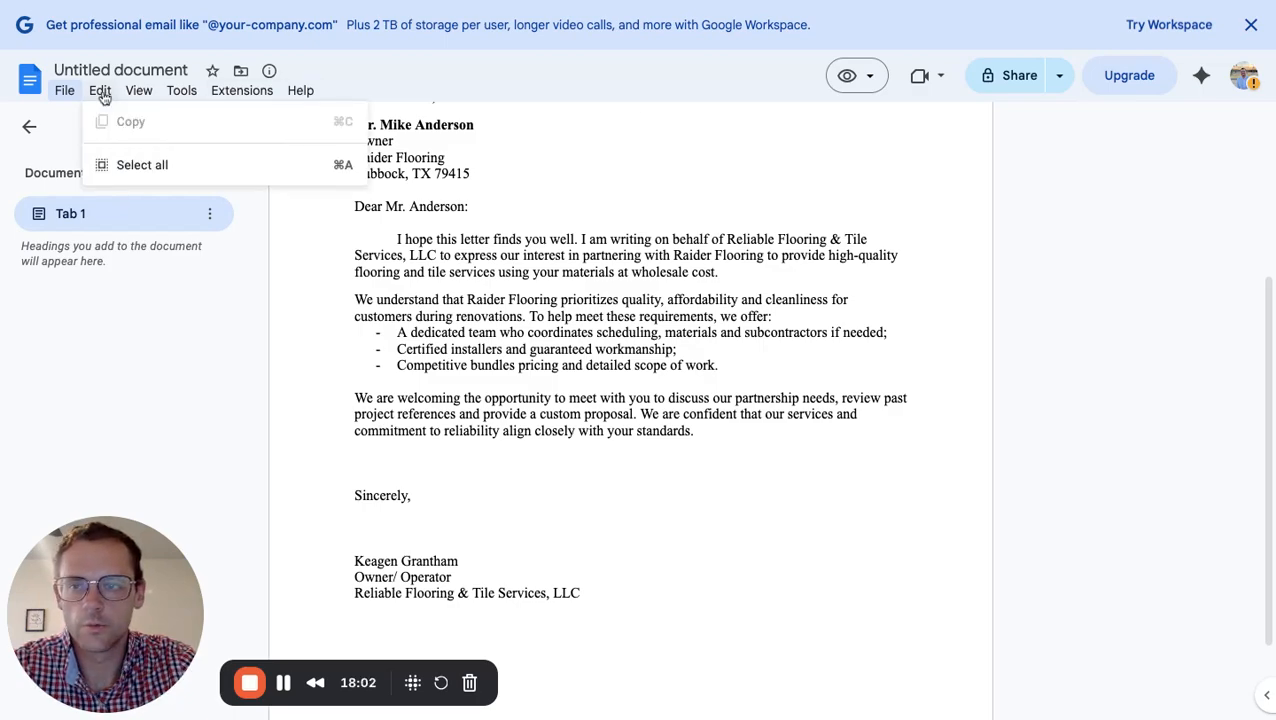
mouse_move(137, 94)
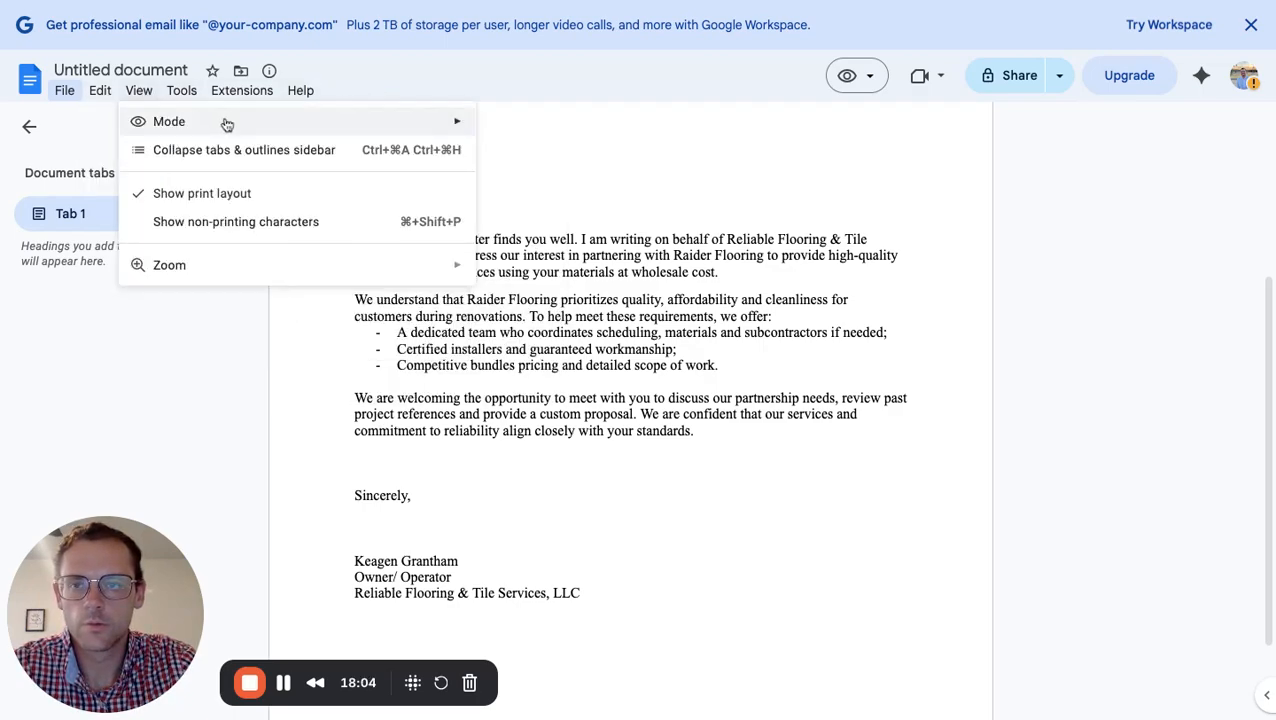
mouse_move(227, 124)
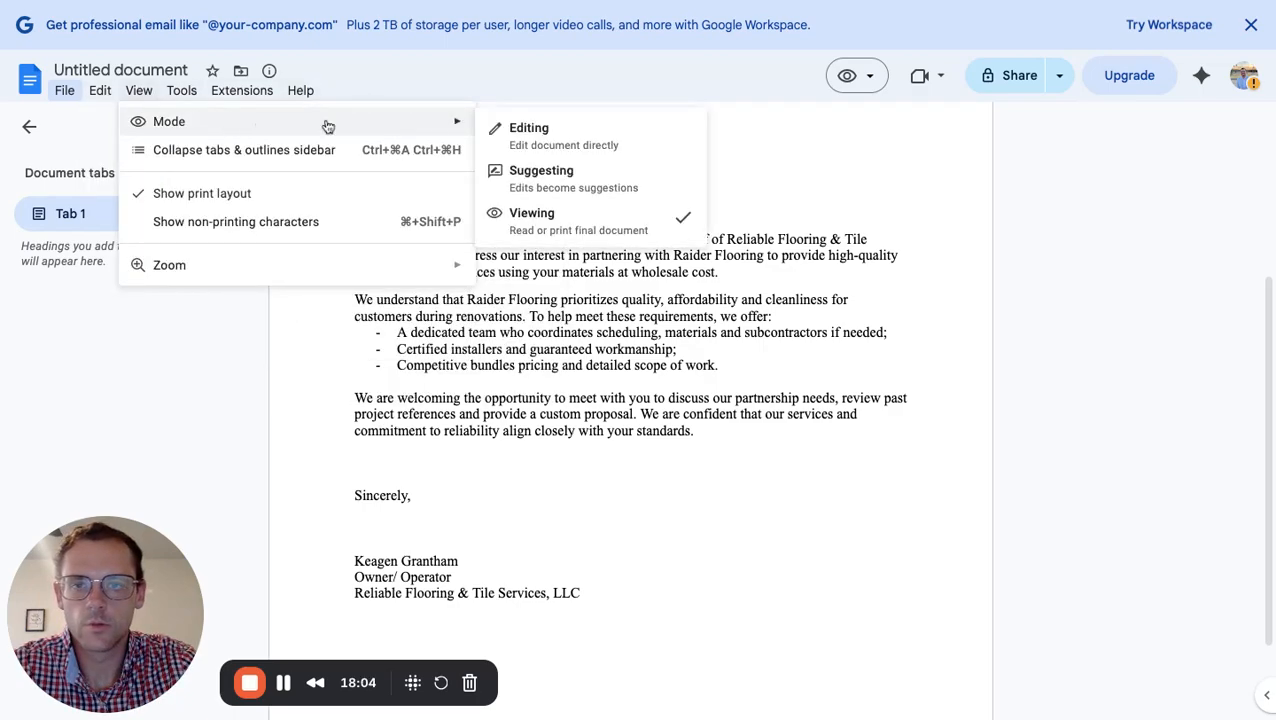
click(519, 145)
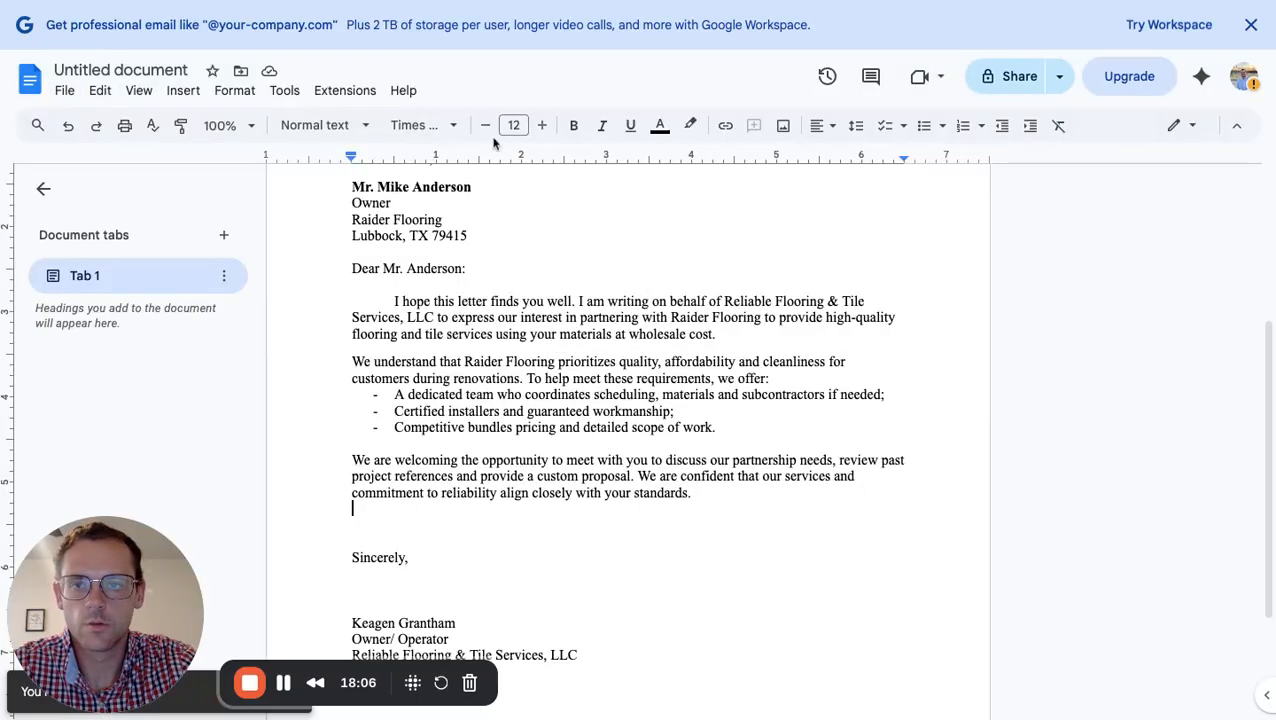
Switch the letter to Suggesting mode via View > Mode
click(141, 91)
mouse_move(177, 122)
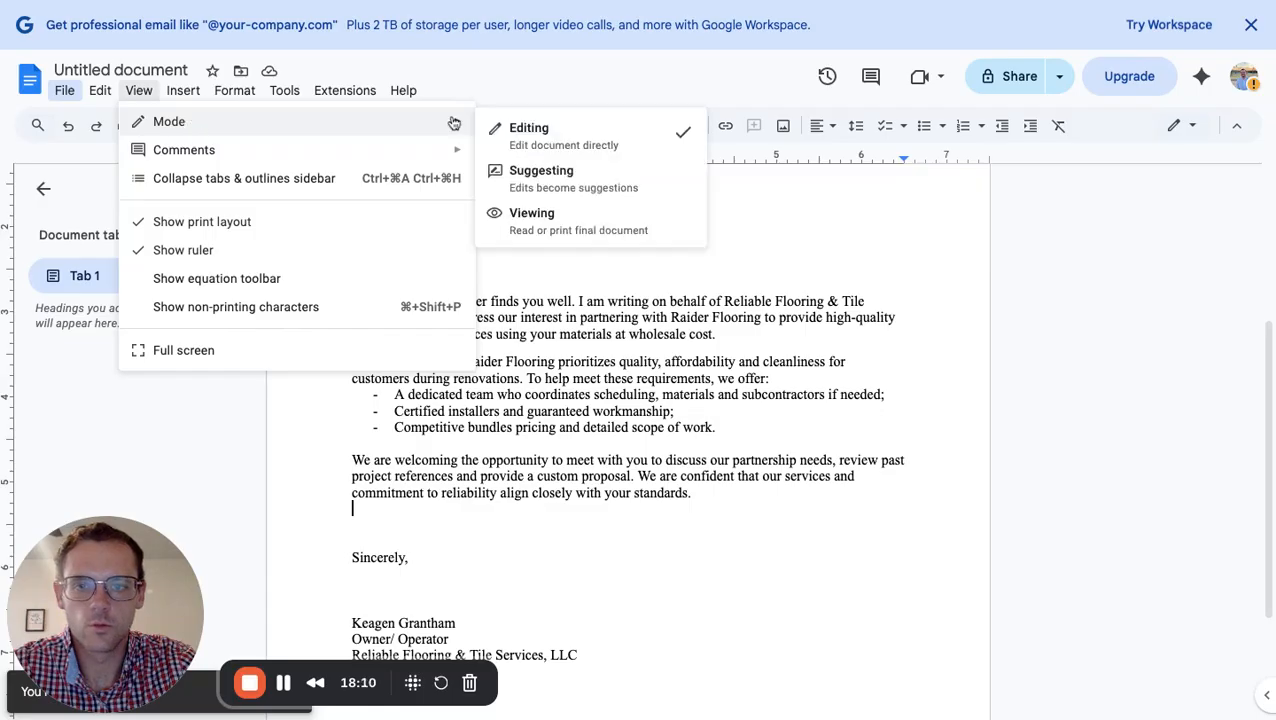
click(550, 178)
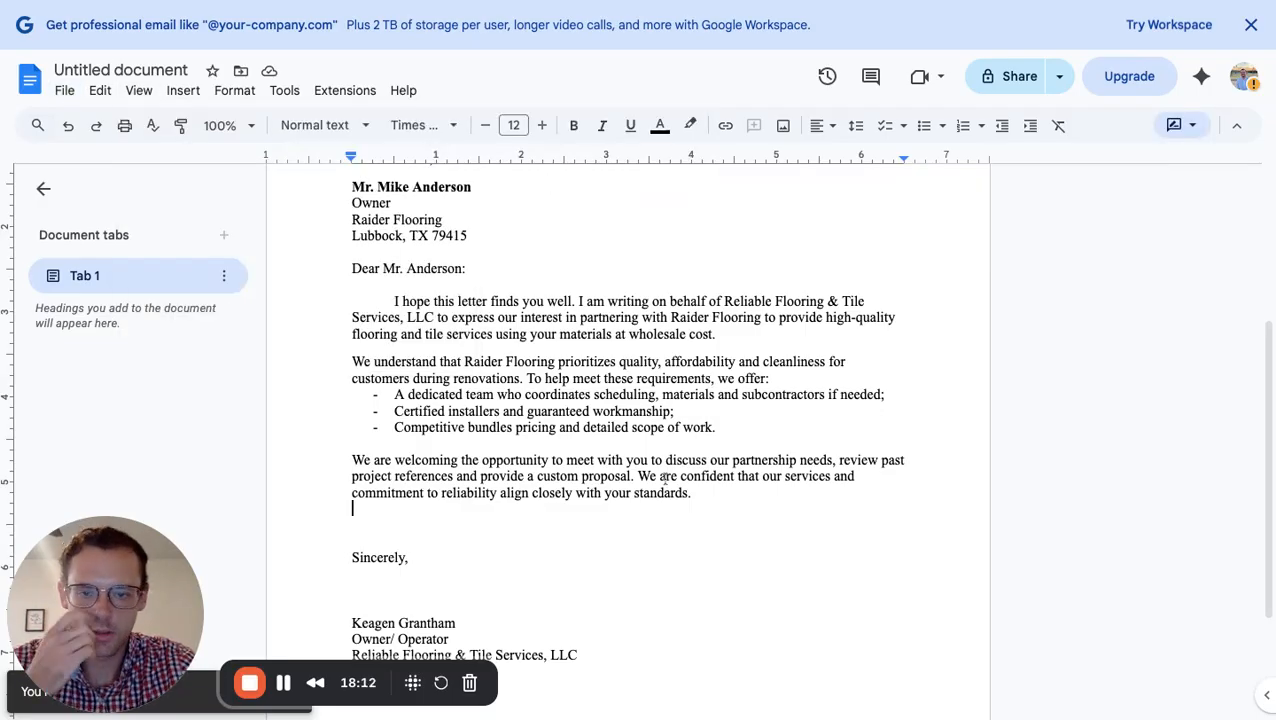
scroll(663, 484, up, 4)
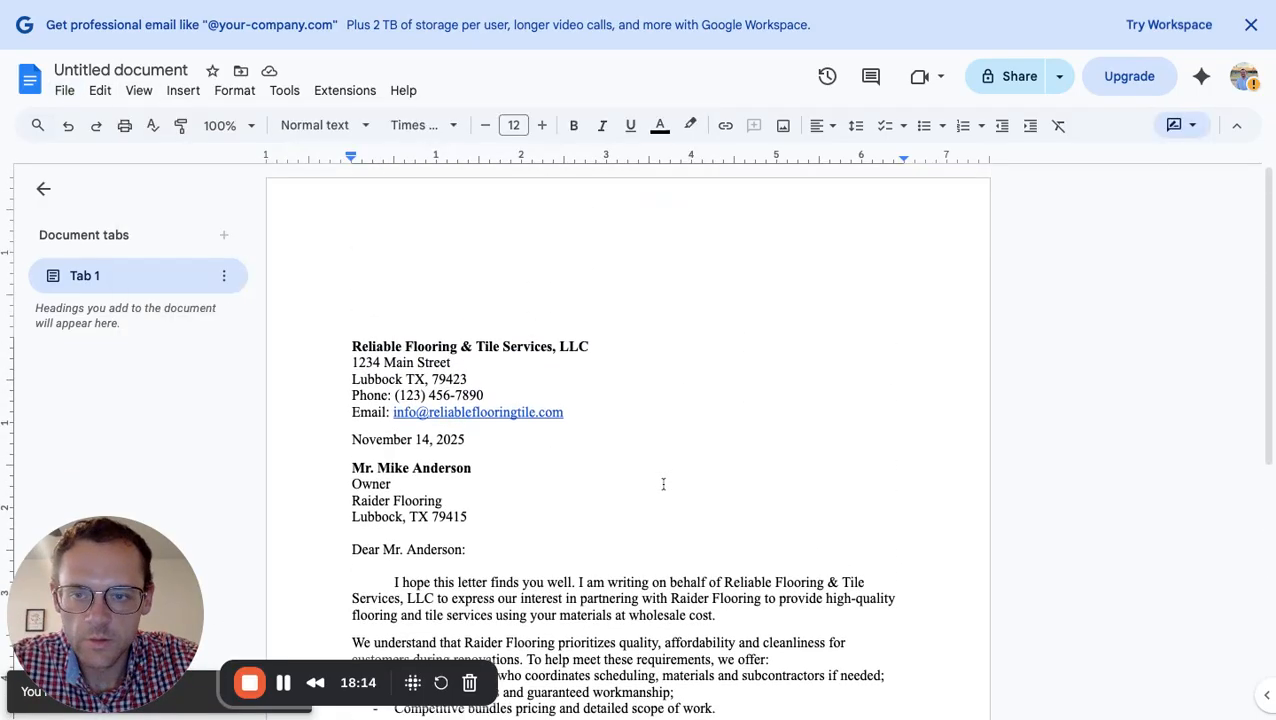
scroll(614, 434, down, 7)
click(510, 403)
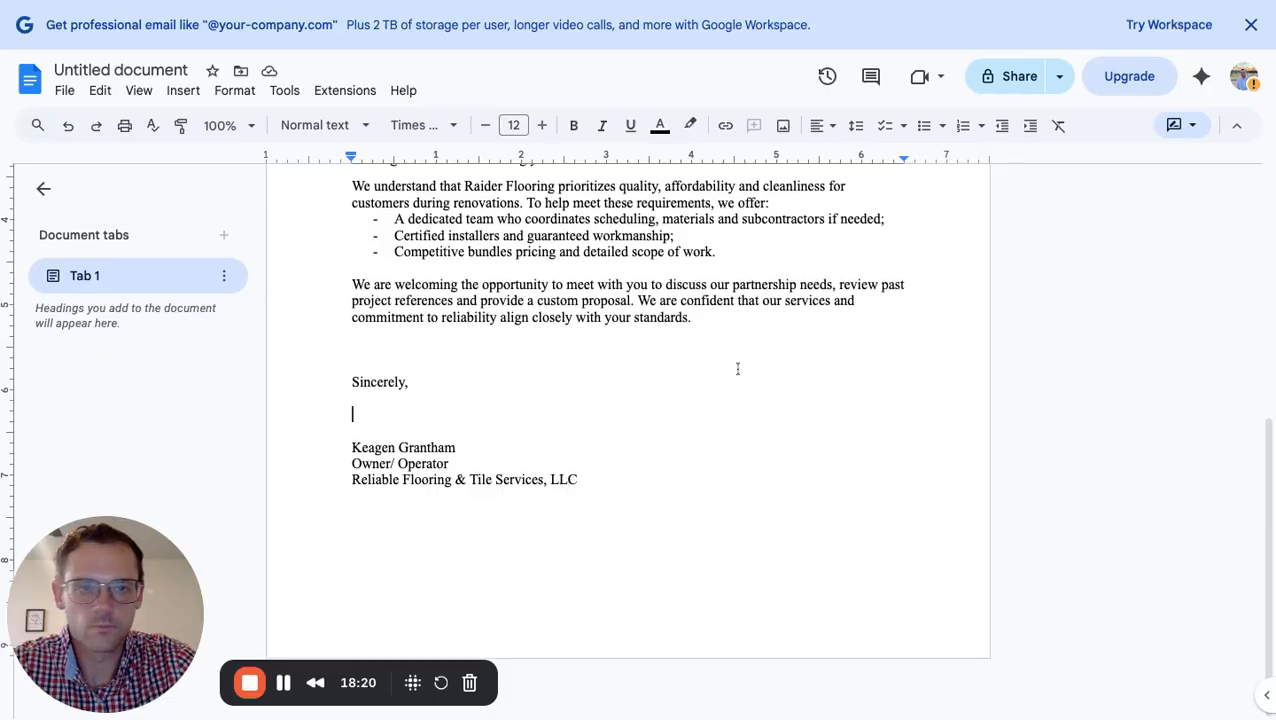
scroll(737, 369, up, 5)
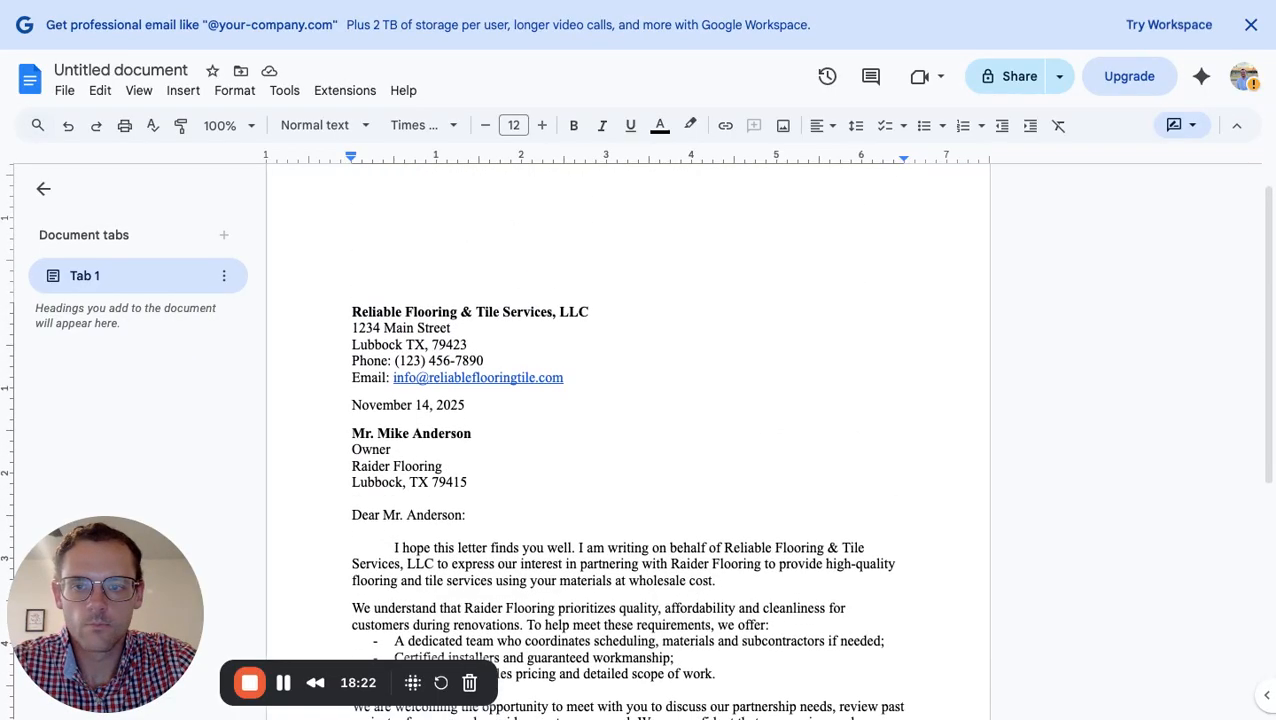
scroll(608, 497, down, 4)
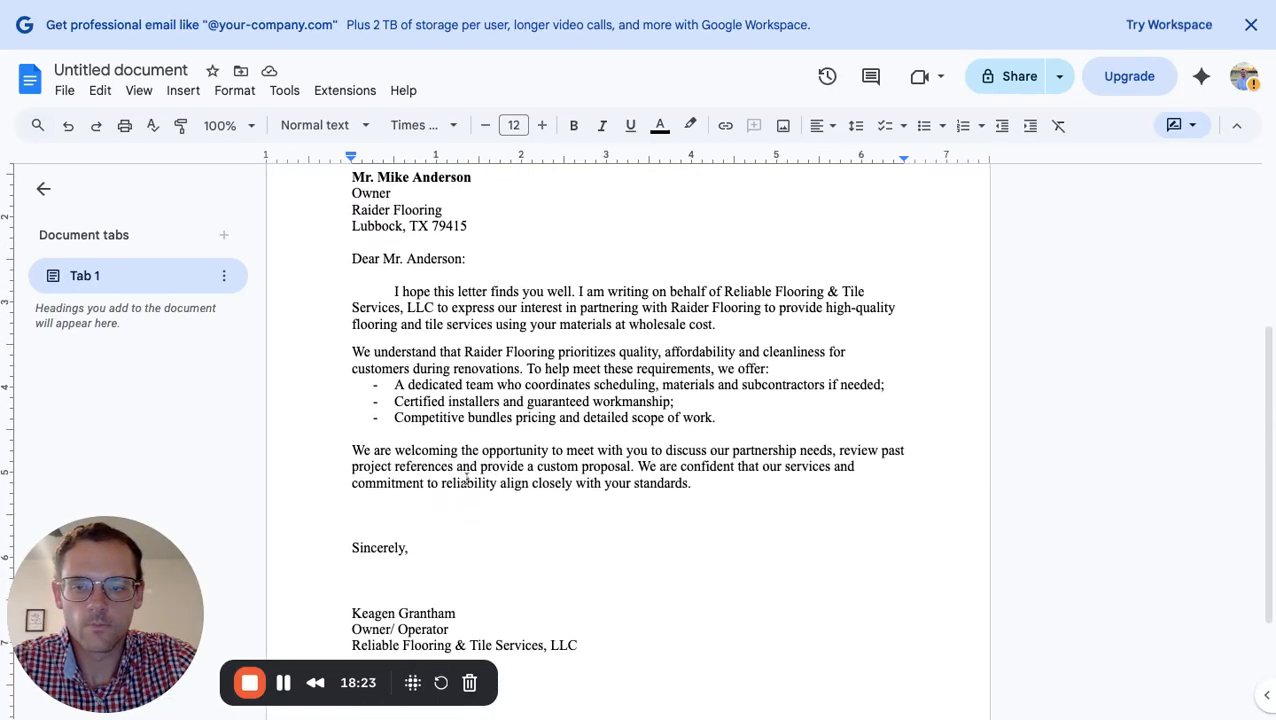
Suggest an underline on 'Reliable Flooring & Tile Services, LLC' in the opening paragraph
click(724, 291)
key(shift+alt+Right)
key(shift+alt+Right)
key(shift+alt+Right)
key(shift+alt+Right)
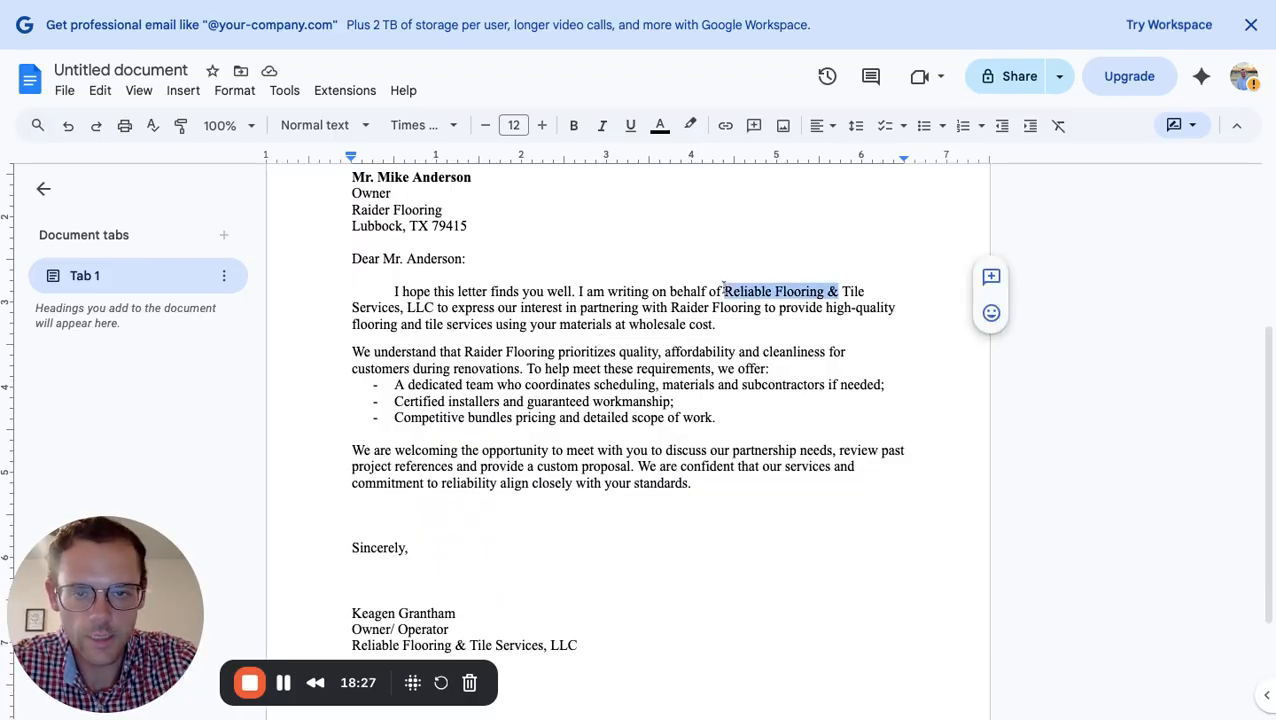
drag(724, 291, 434, 308)
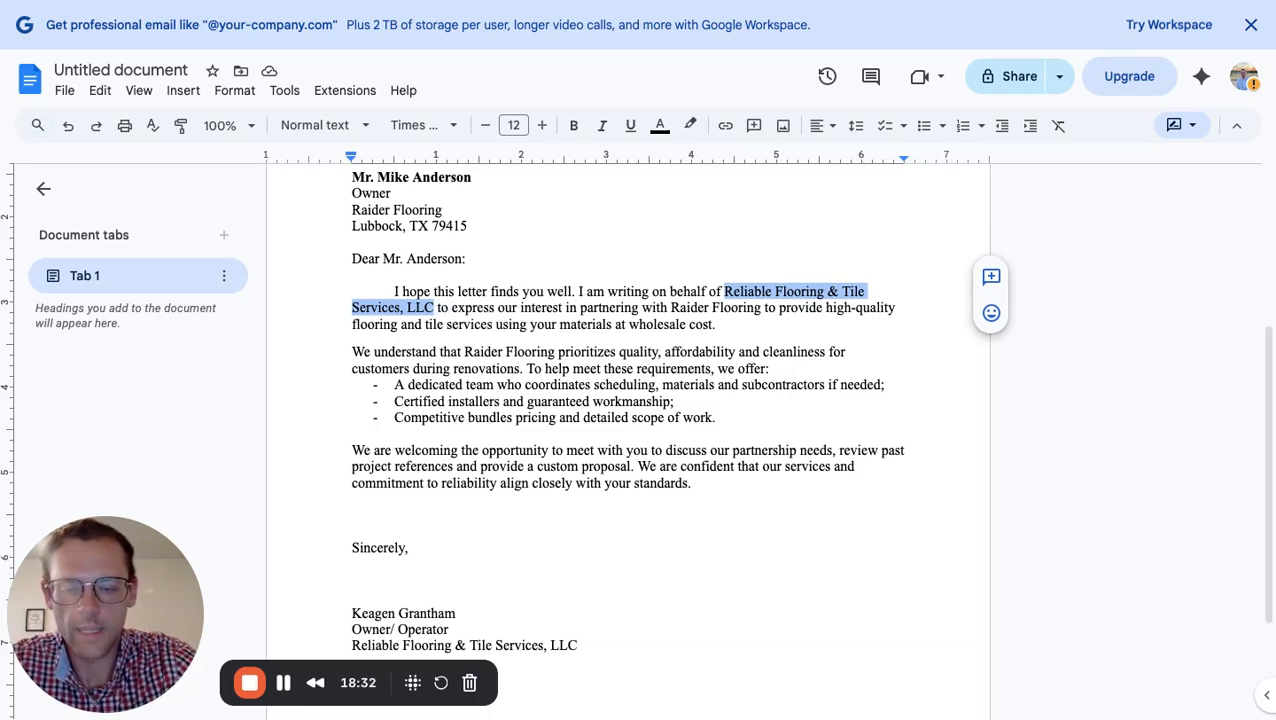
key(super+u)
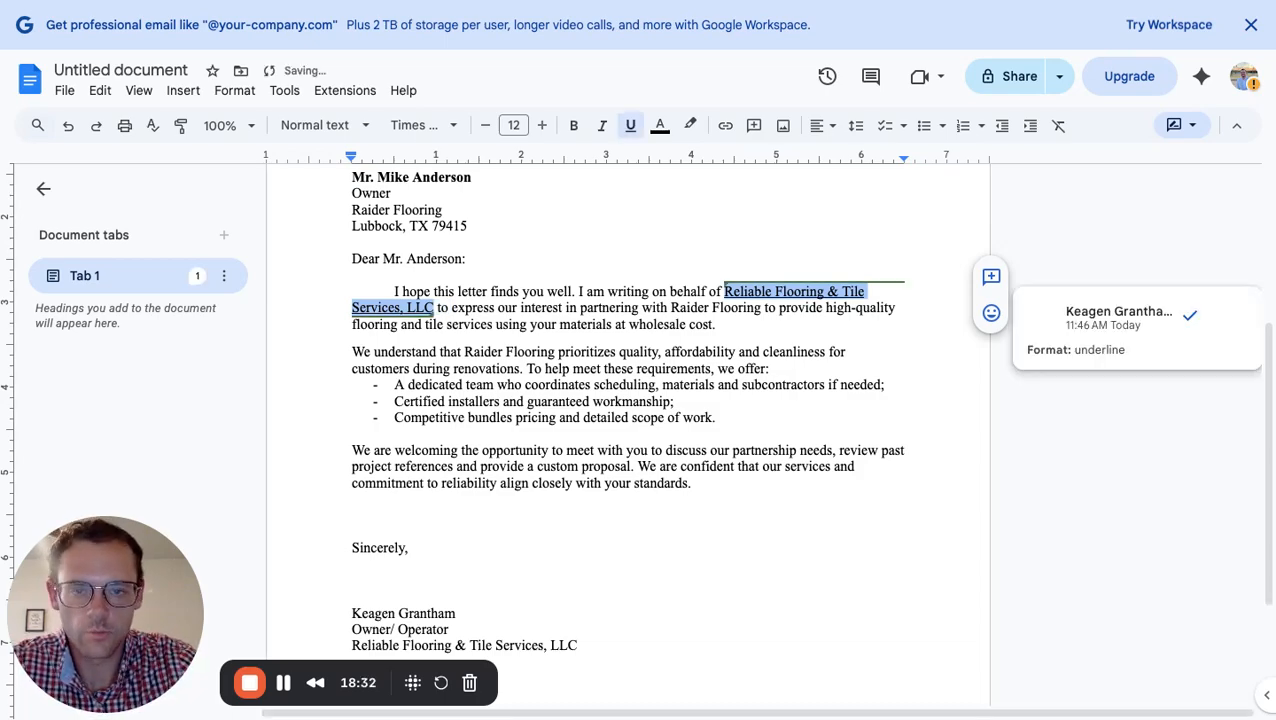
click(812, 336)
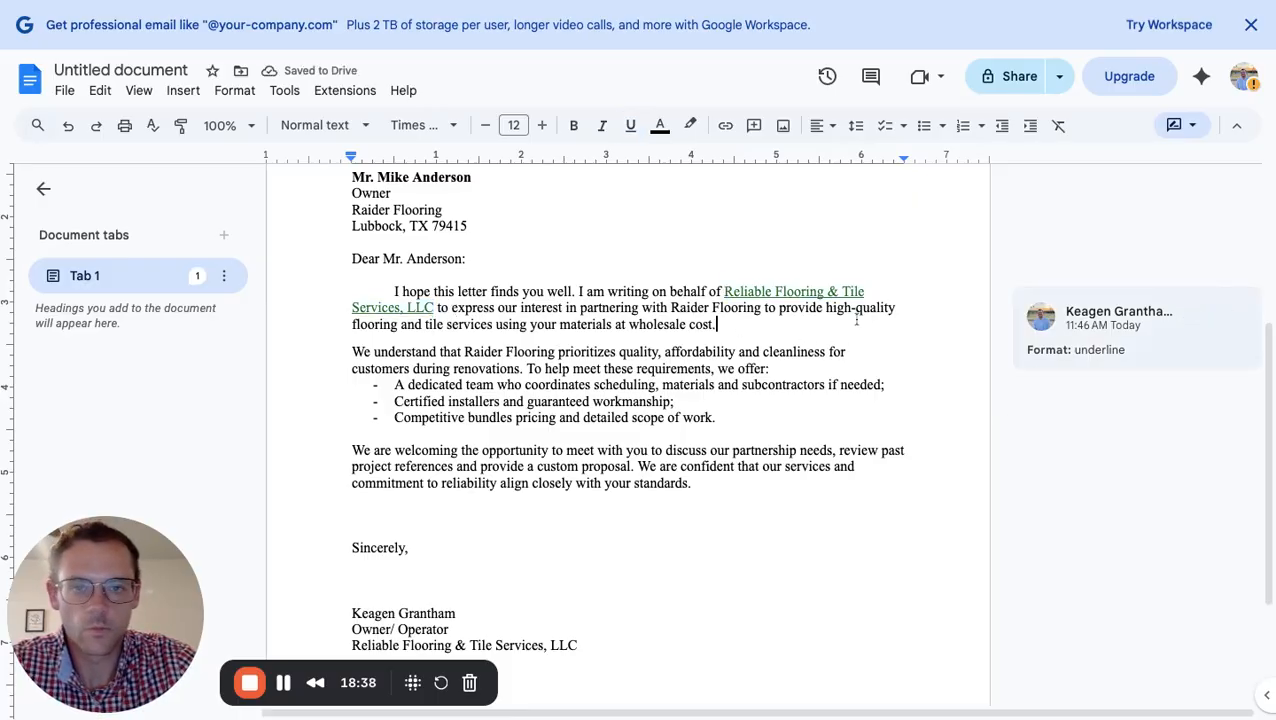
Reject the underline suggestion so the company name stays plain
right_click(732, 291)
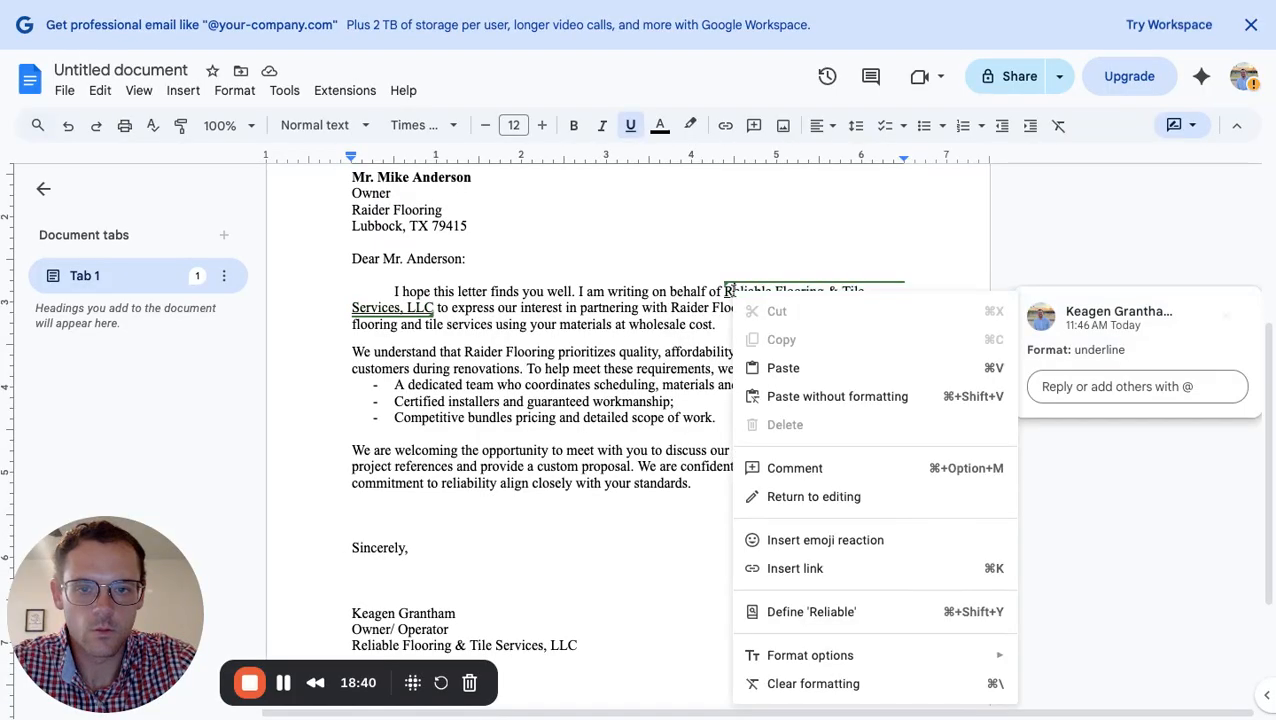
click(660, 125)
click(664, 160)
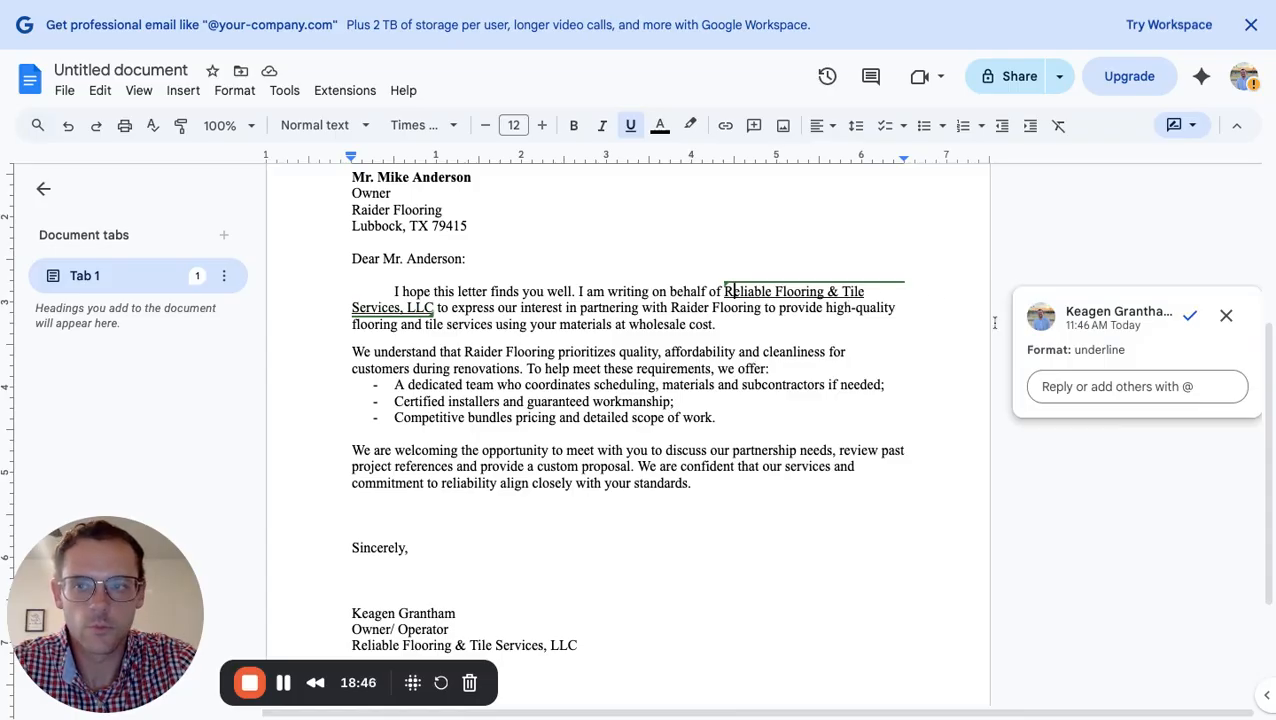
click(1226, 315)
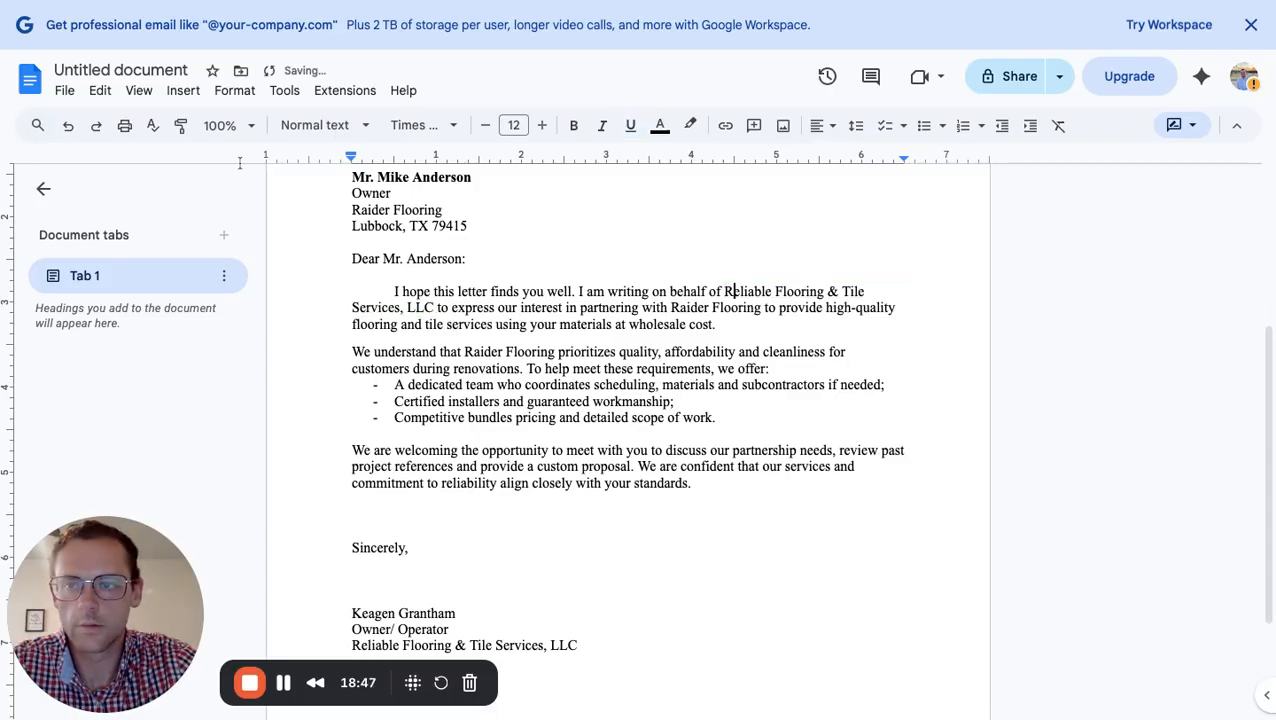
click(139, 90)
mouse_move(420, 121)
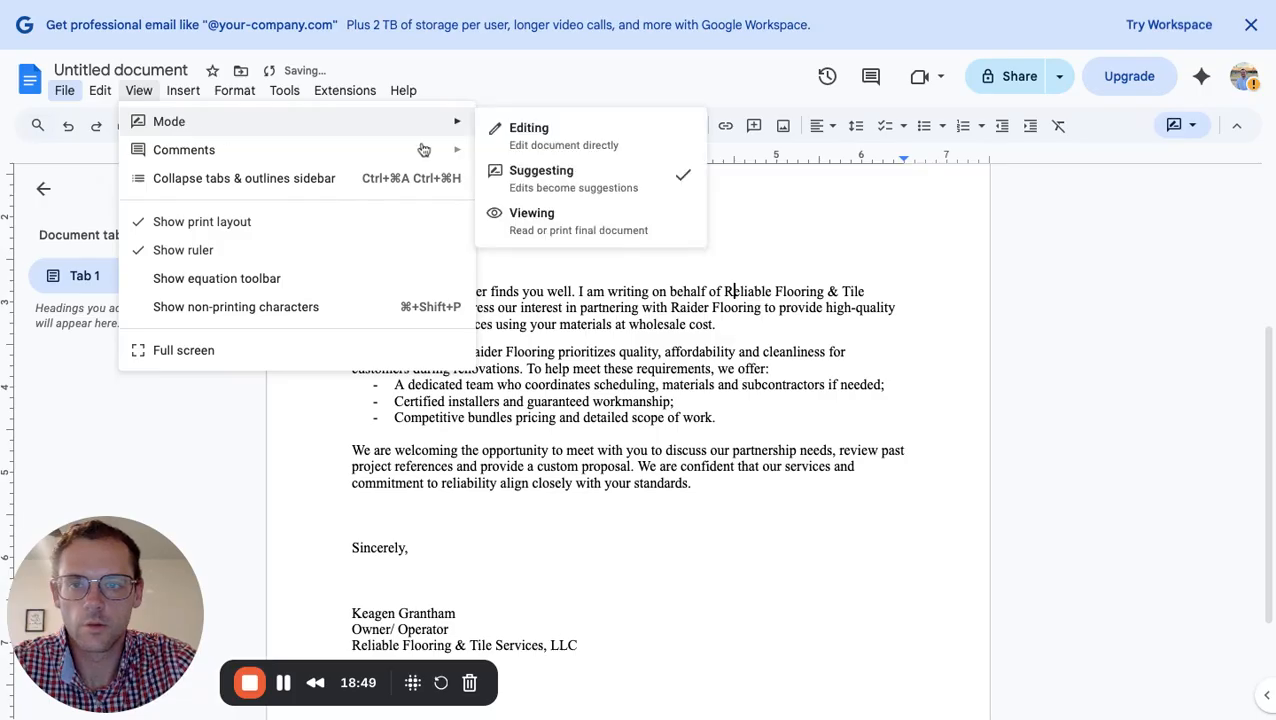
Return to Editing mode, select 'We are welcoming', then switch to Suggesting mode
click(520, 130)
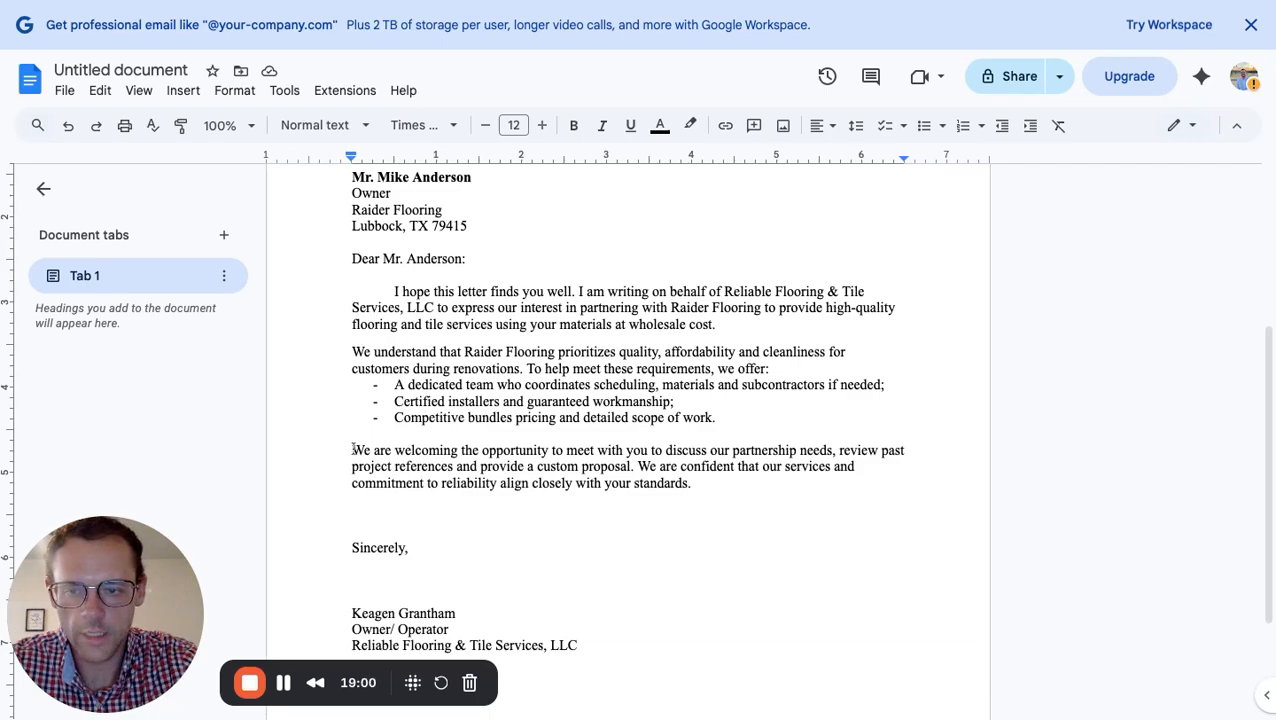
drag(353, 450, 458, 450)
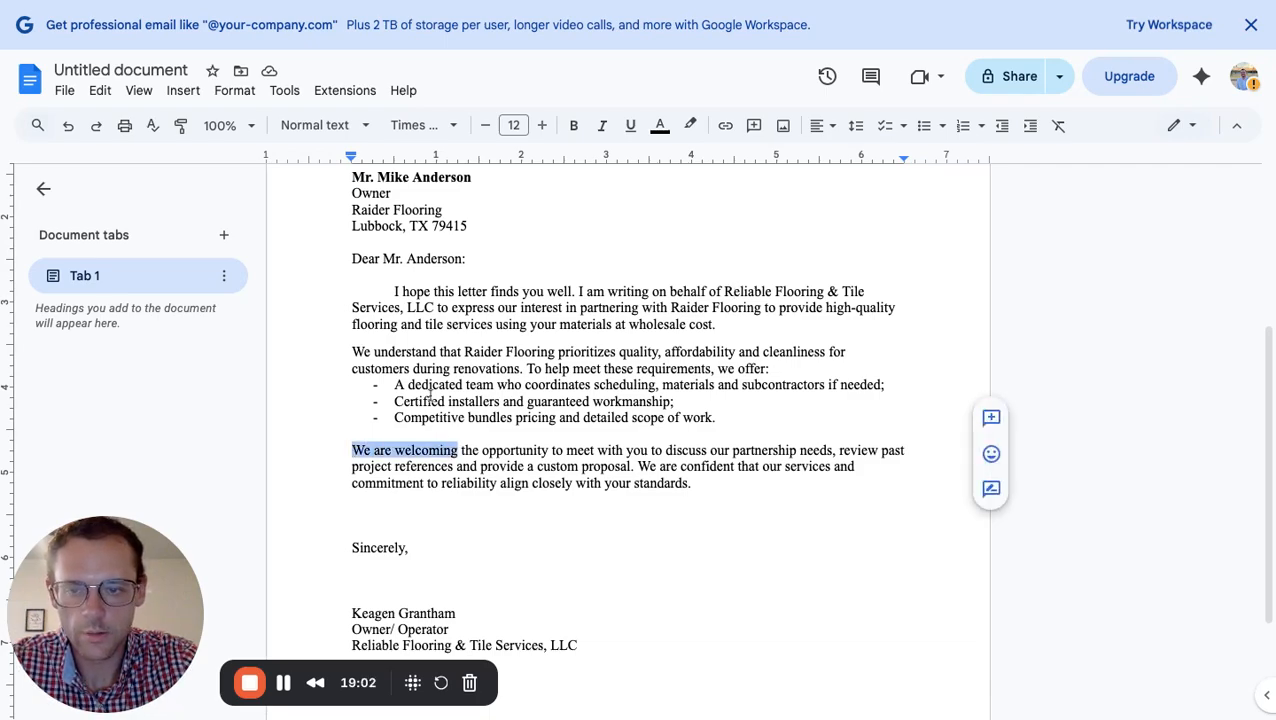
click(139, 90)
mouse_move(227, 130)
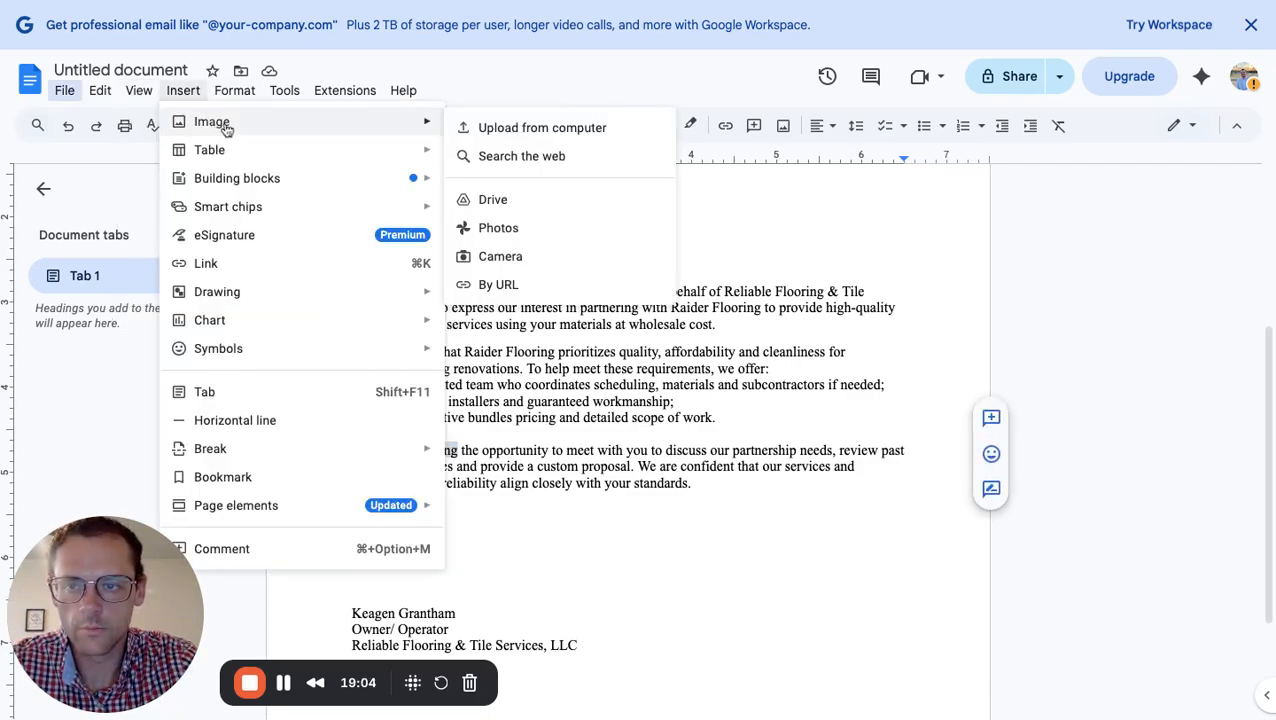
mouse_move(142, 96)
mouse_move(162, 121)
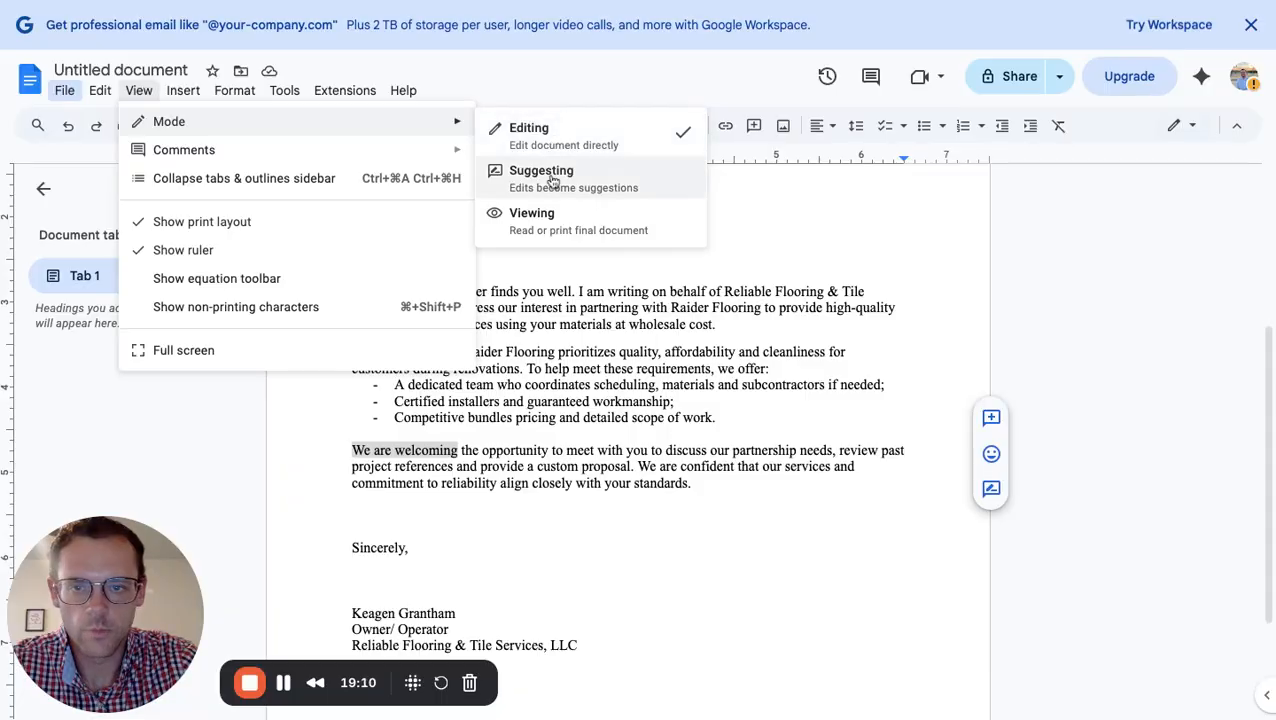
click(552, 181)
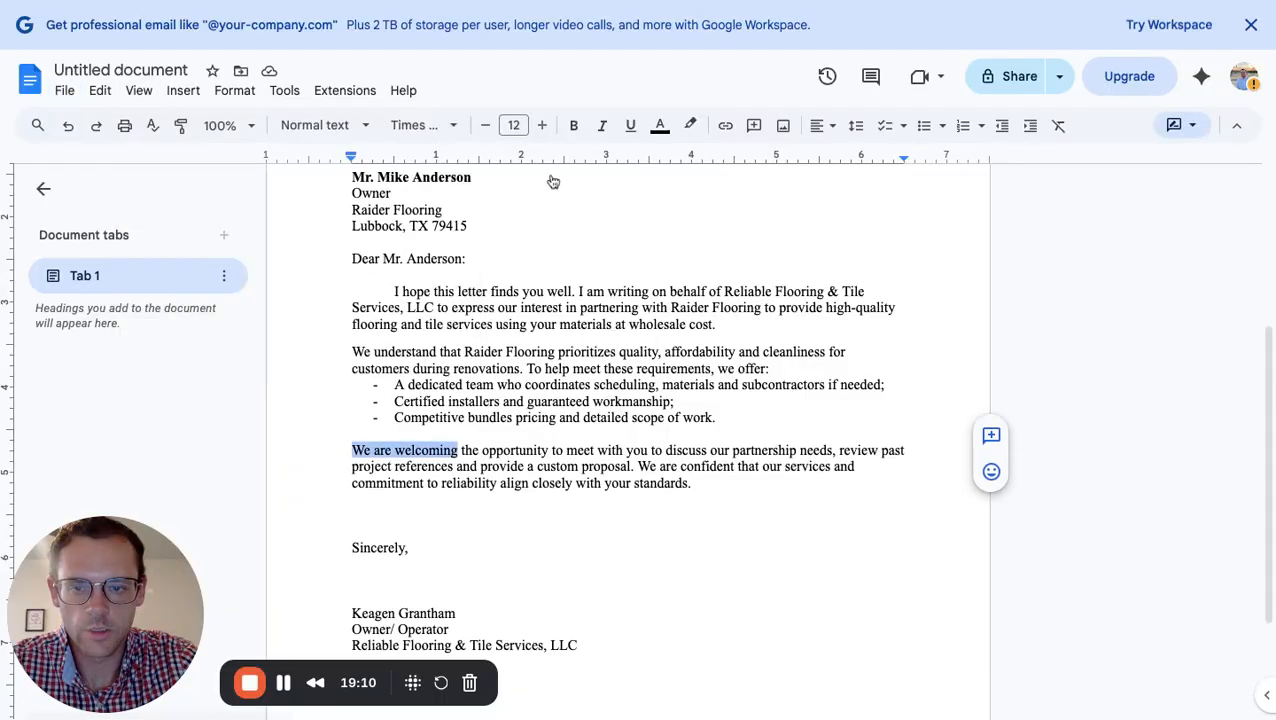
Reselect 'We are welcoming' and check its right-click actions in Suggesting mode
click(460, 452)
key(shift+Left)
key(shift+Left)
key(shift+Left)
key(shift+Left)
key(shift+Left)
key(shift+Left)
key(shift+Left)
key(shift+Left)
key(shift+Left)
key(shift+Left)
key(shift+Left)
key(shift+Left)
key(shift+Left)
key(shift+Left)
key(shift+Left)
key(shift+Left)
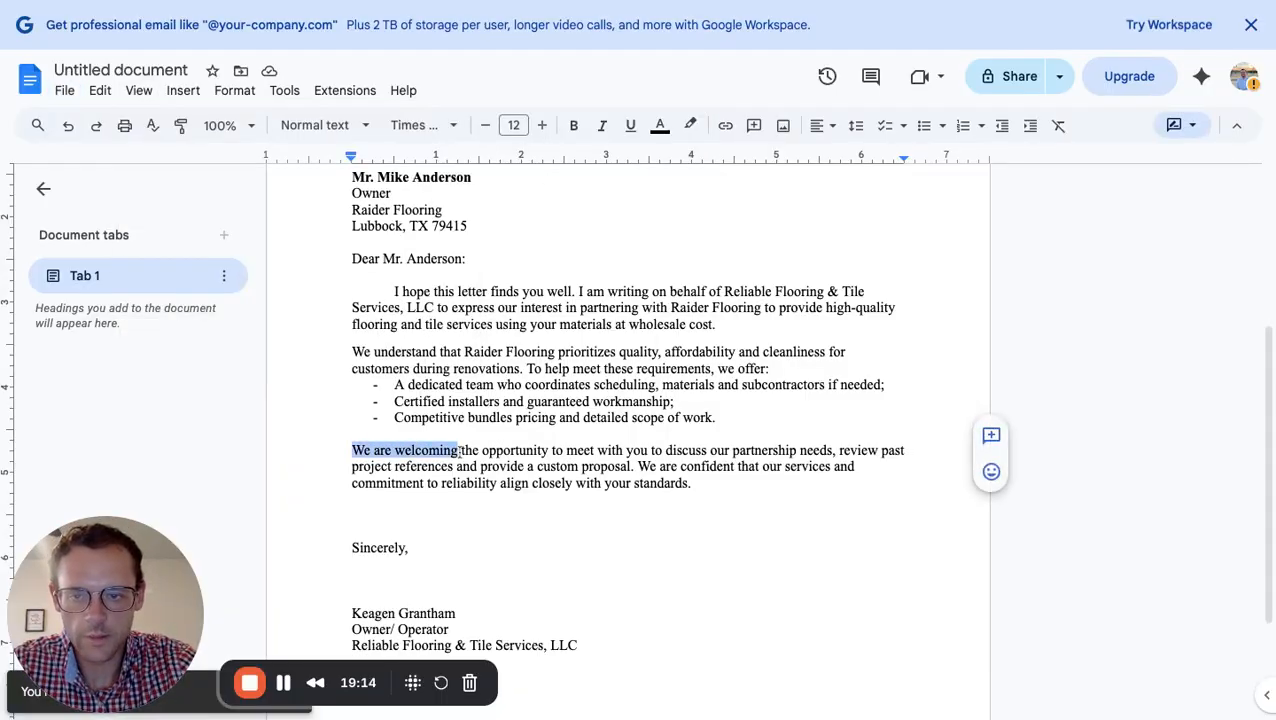
right_click(412, 451)
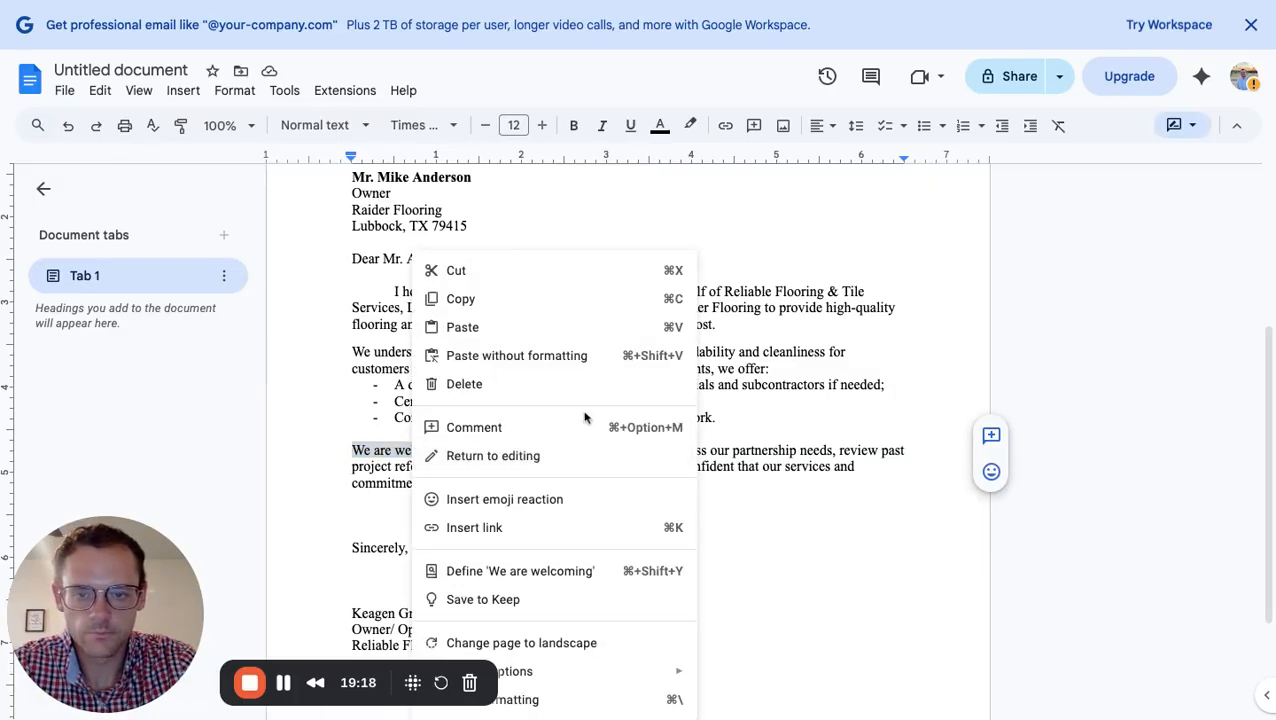
click(725, 576)
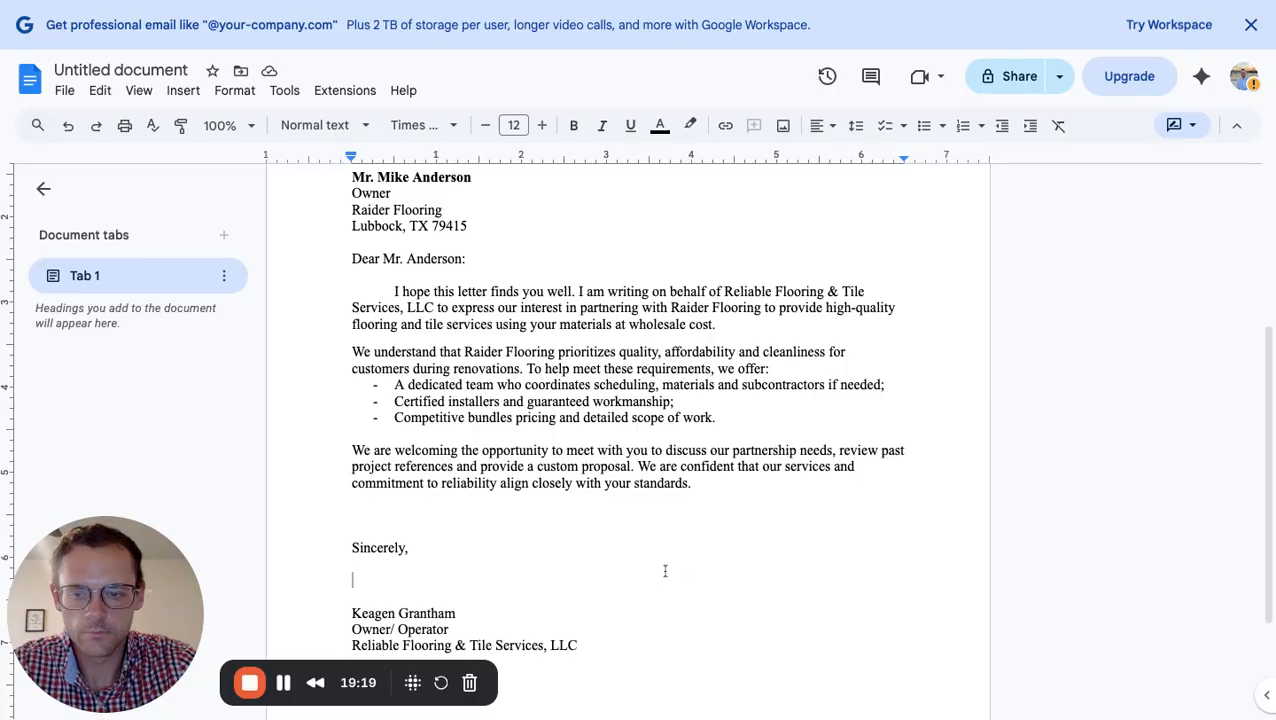
scroll(596, 558, down, 2)
scroll(595, 560, up, 2)
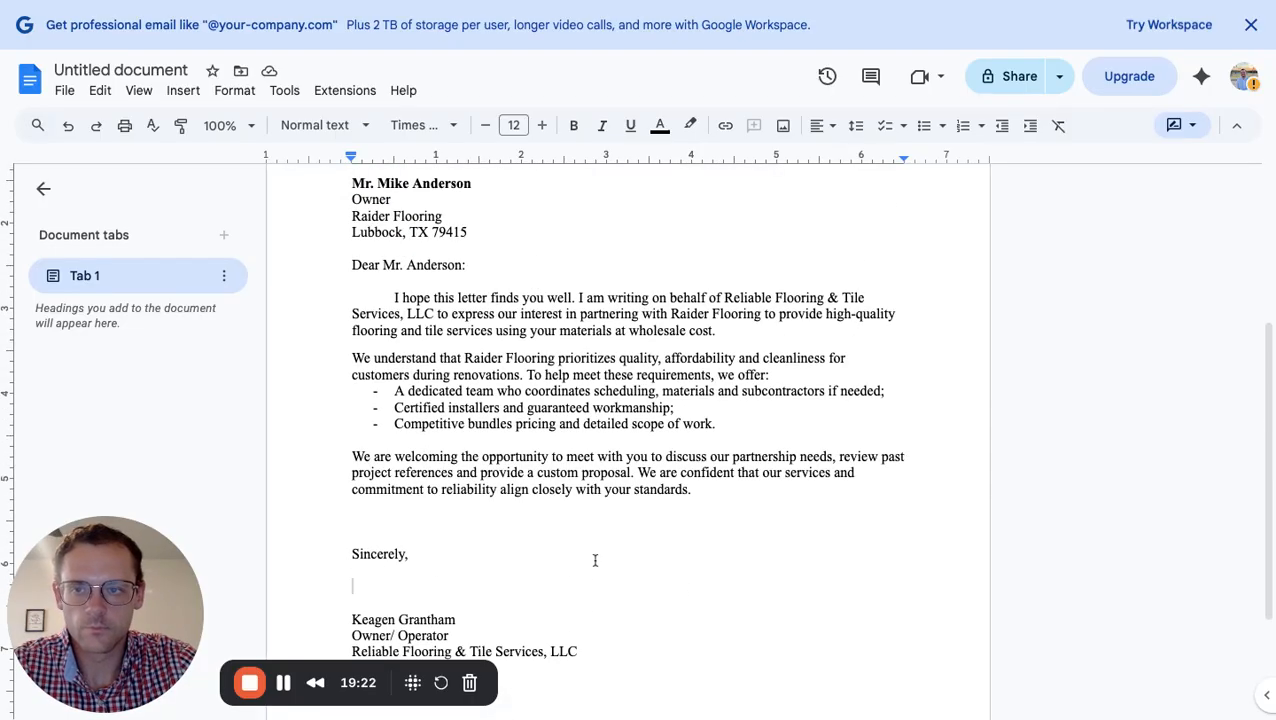
scroll(475, 330, up, 1)
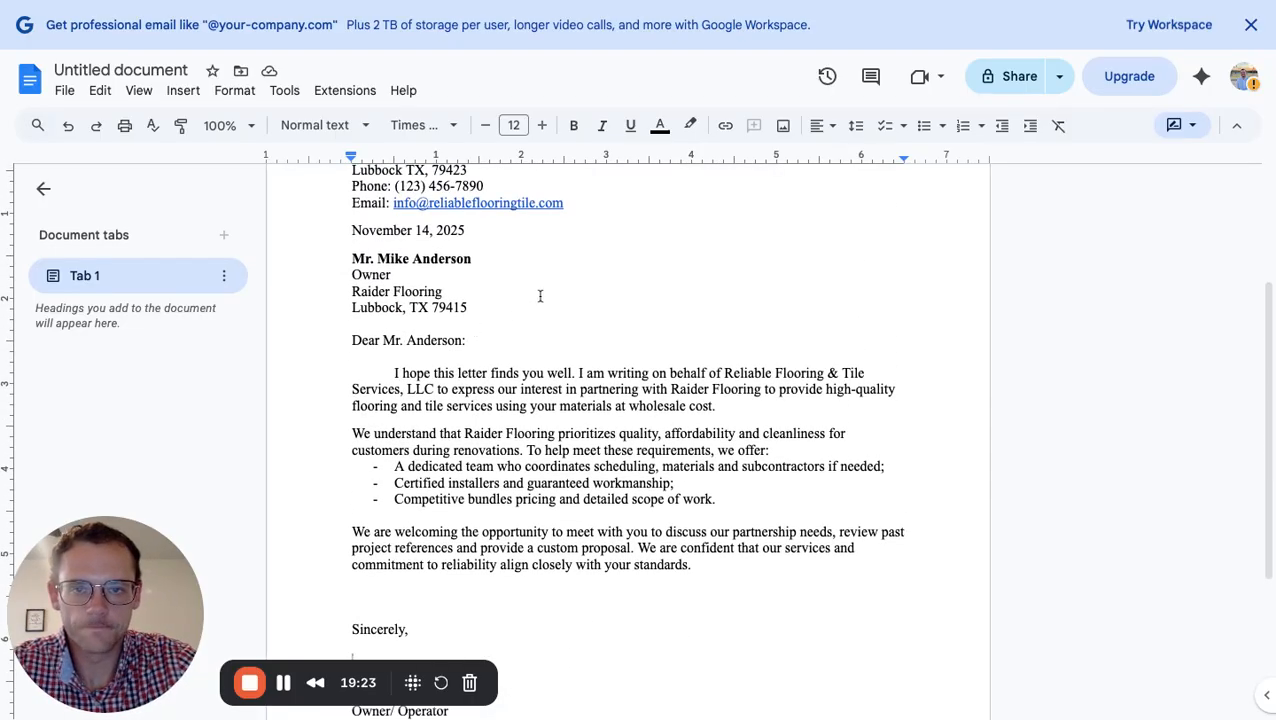
scroll(540, 296, up, 2)
scroll(573, 299, down, 2)
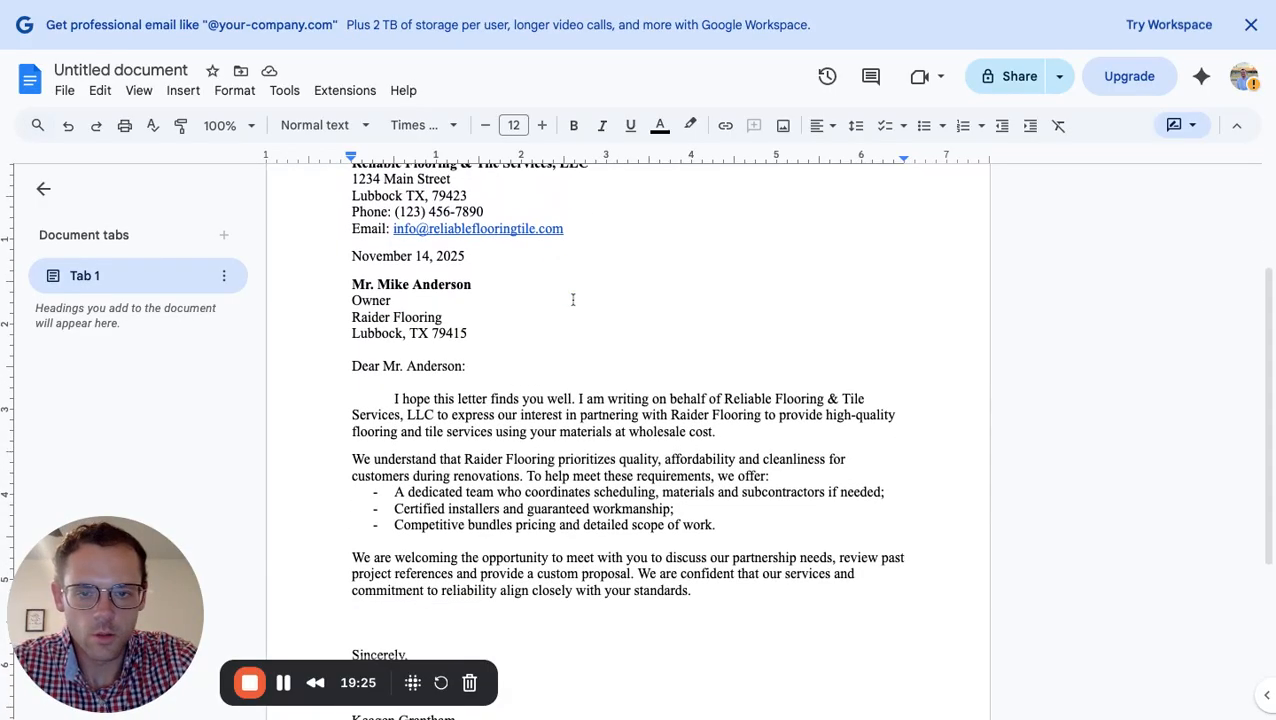
click(139, 91)
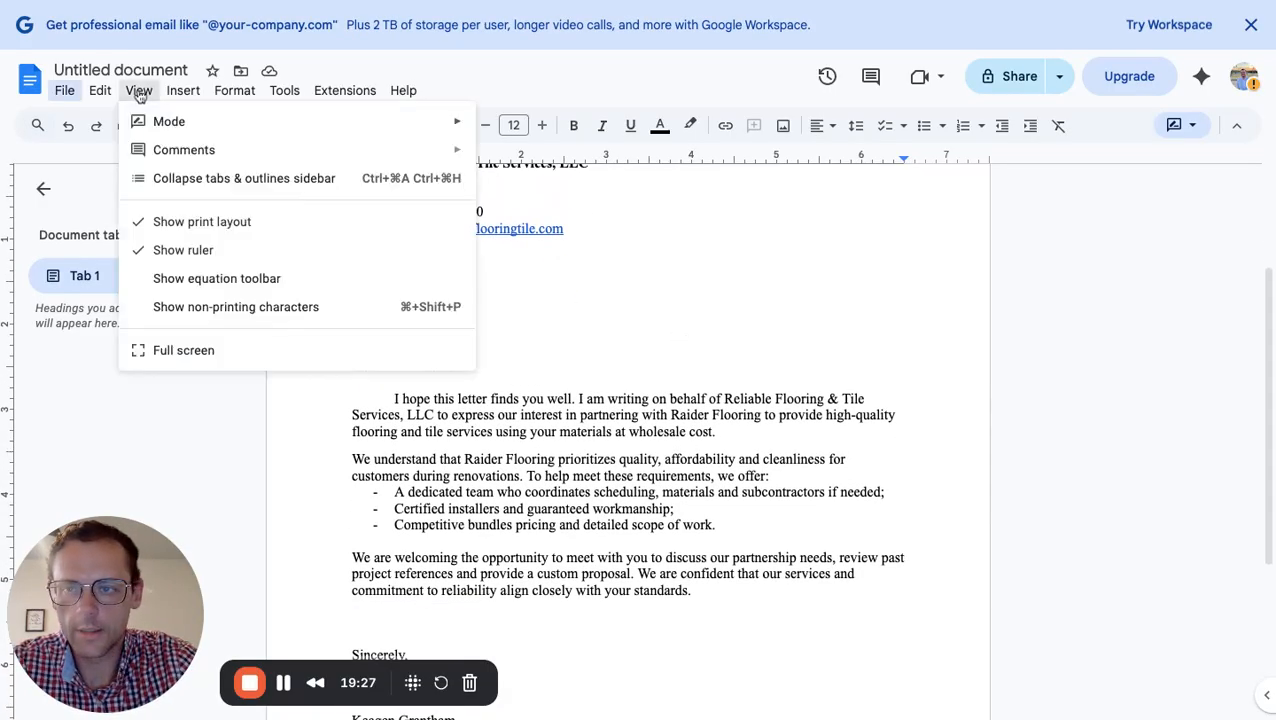
Set the letter back to Editing mode
mouse_move(206, 107)
mouse_move(142, 90)
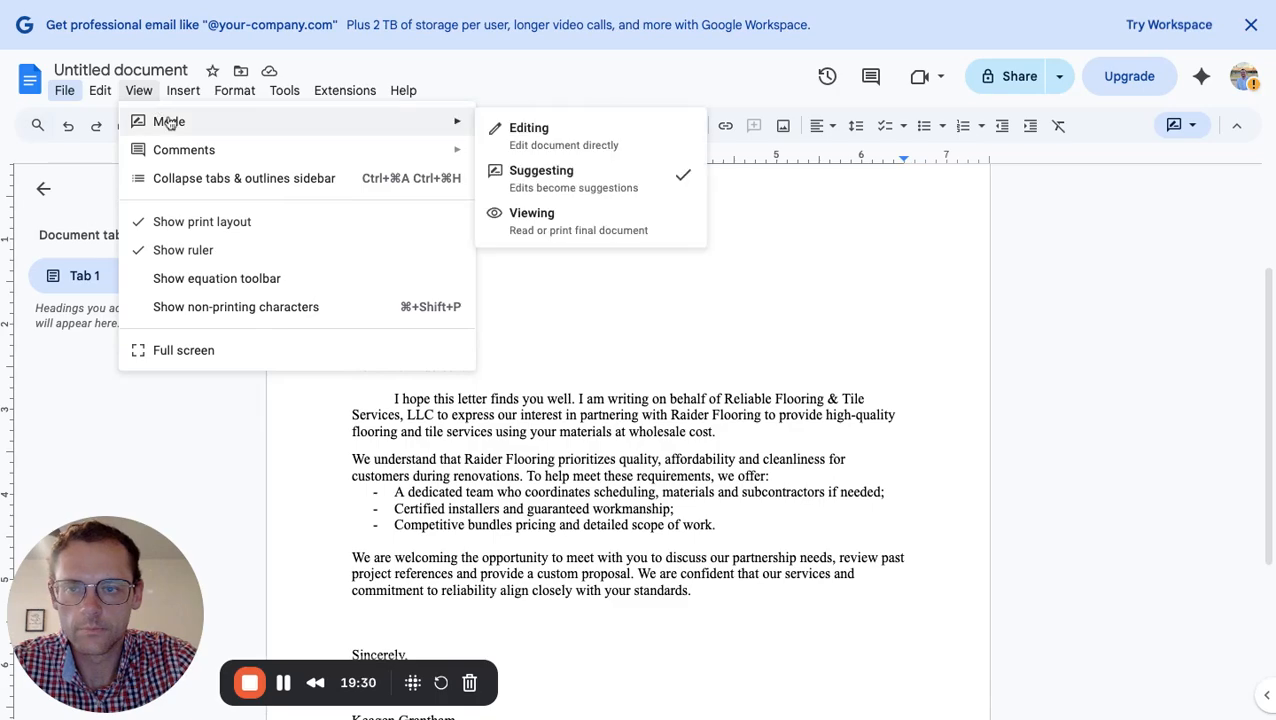
mouse_move(356, 128)
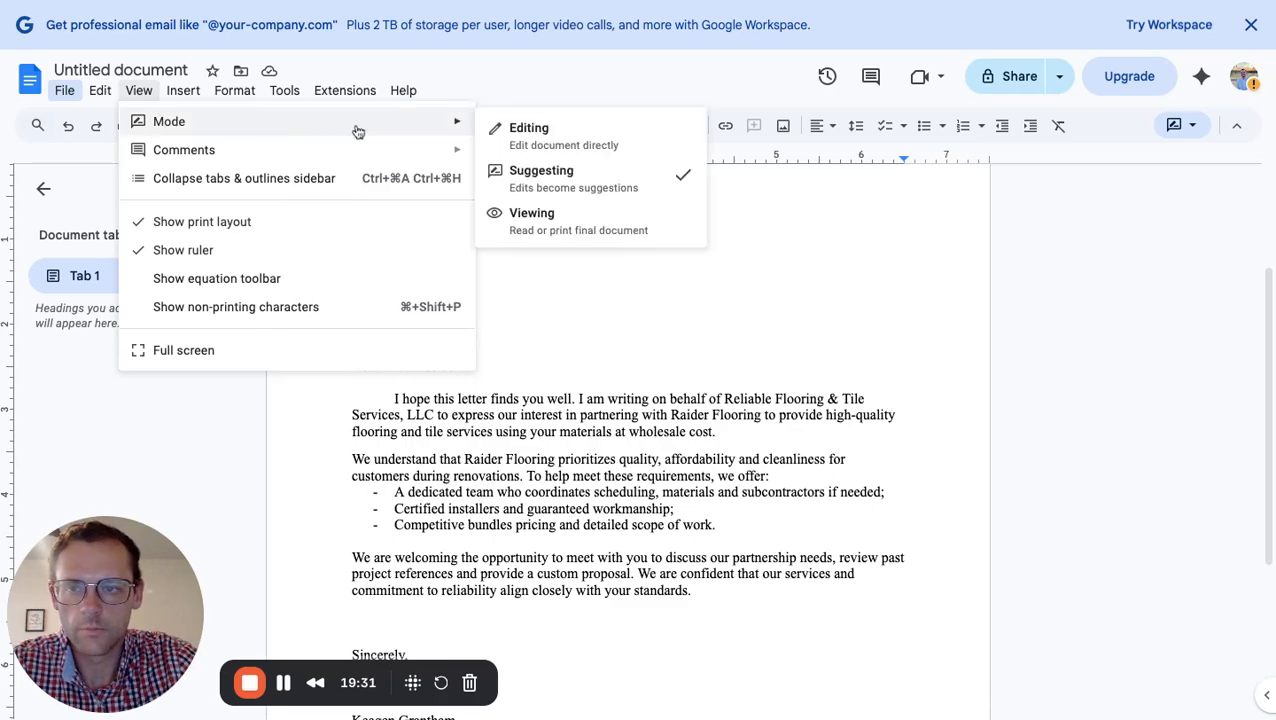
click(528, 136)
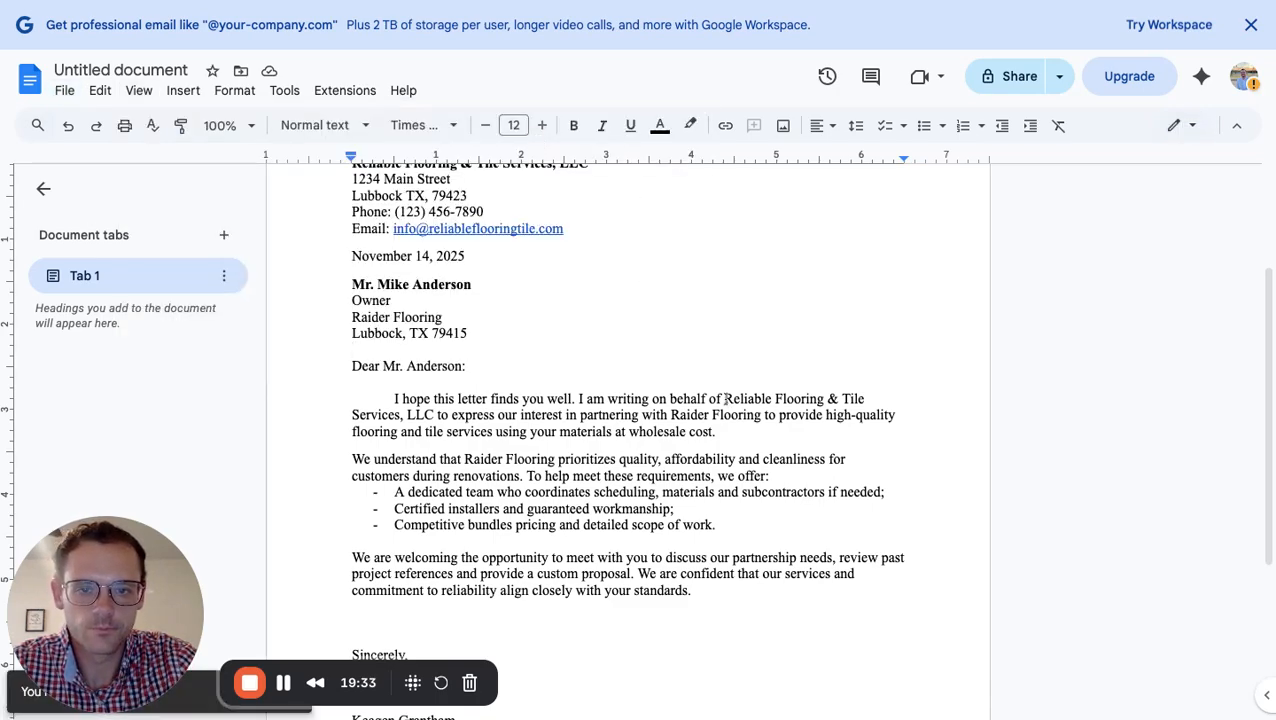
Underline 'Reliable Flooring & Tile Services, LLC' and 'Raider Flooring' in the opening paragraph
drag(724, 399, 437, 414)
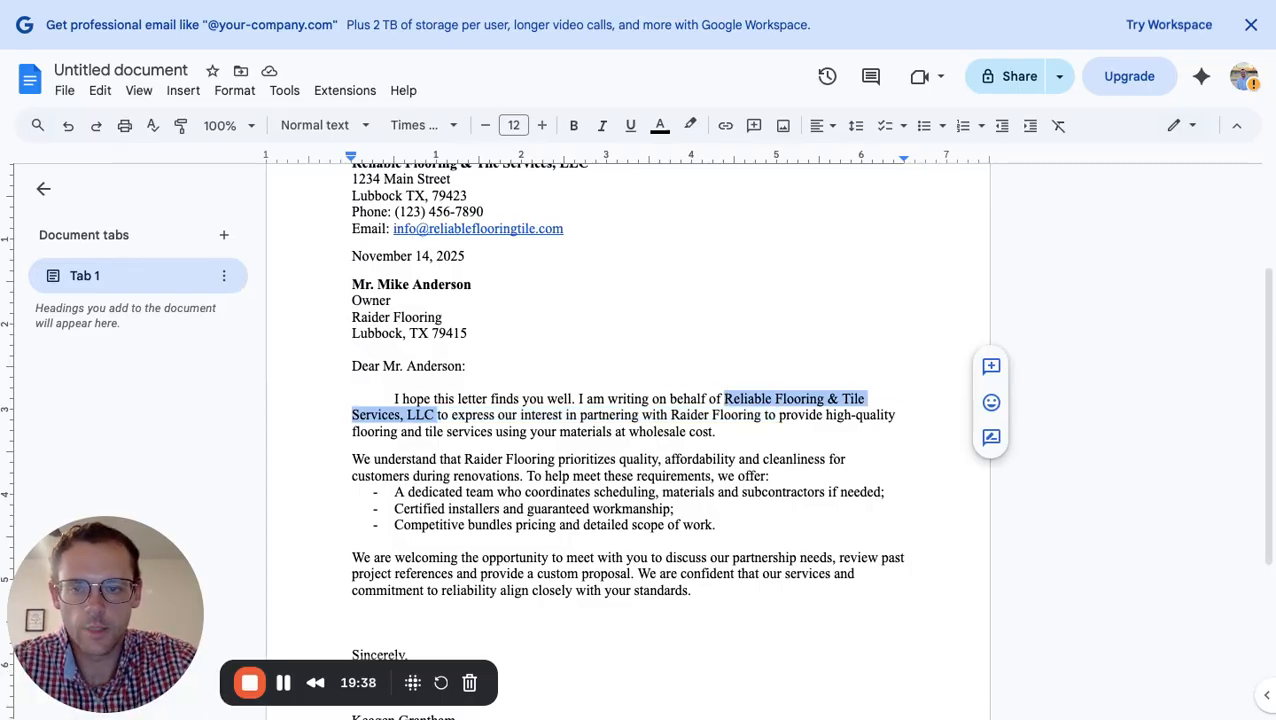
key(ctrl+u)
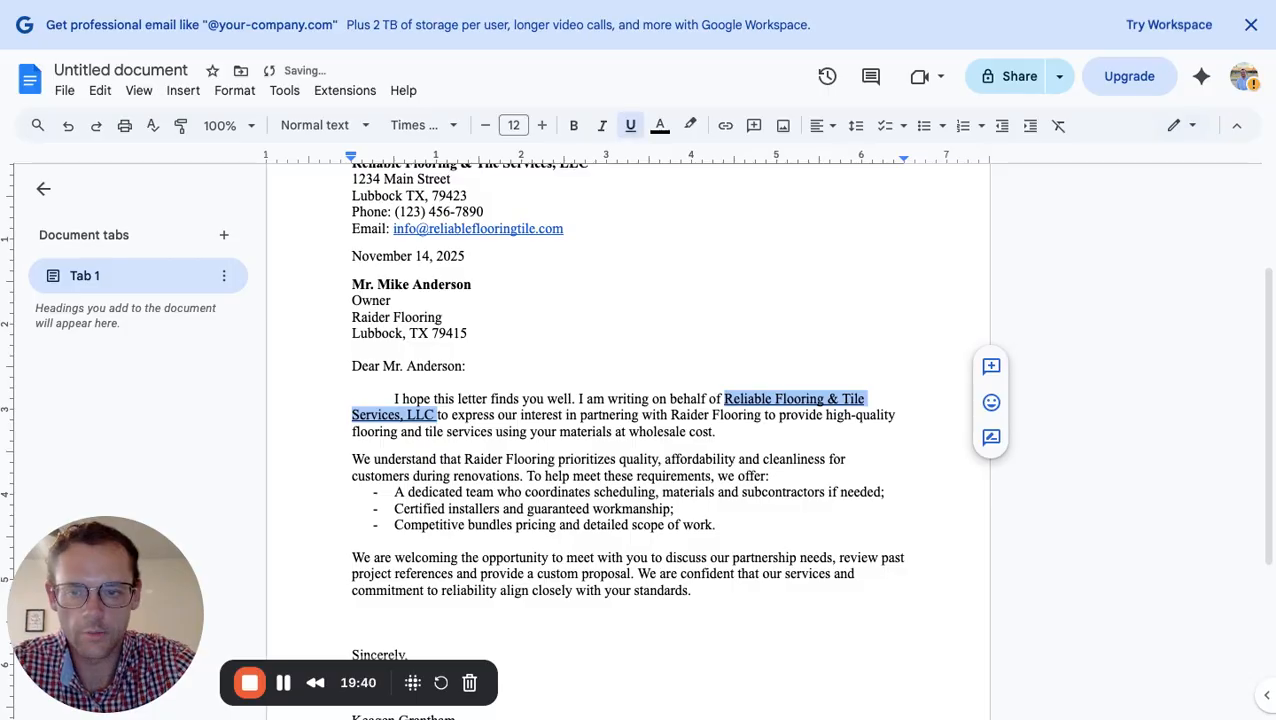
click(748, 431)
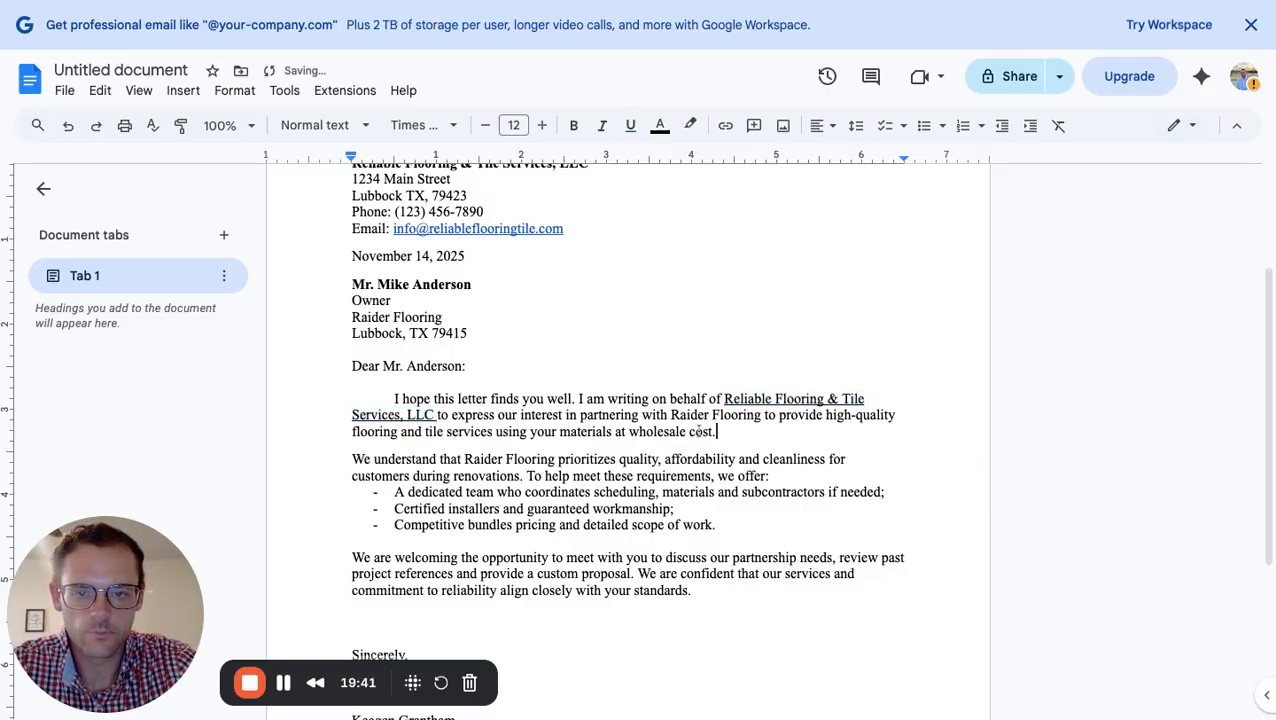
drag(671, 414, 731, 414)
key(shift+Right)
key(shift+Right)
key(shift+Right)
key(shift+Right)
key(shift+Right)
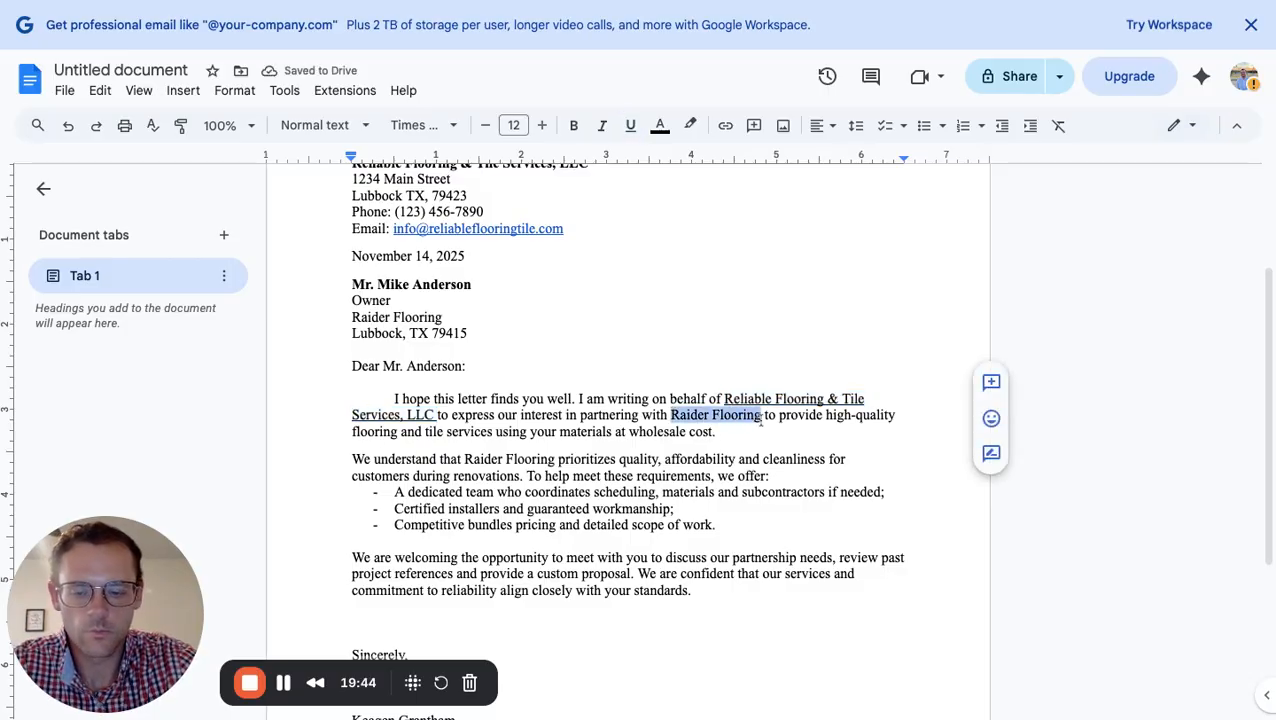
key(ctrl+u)
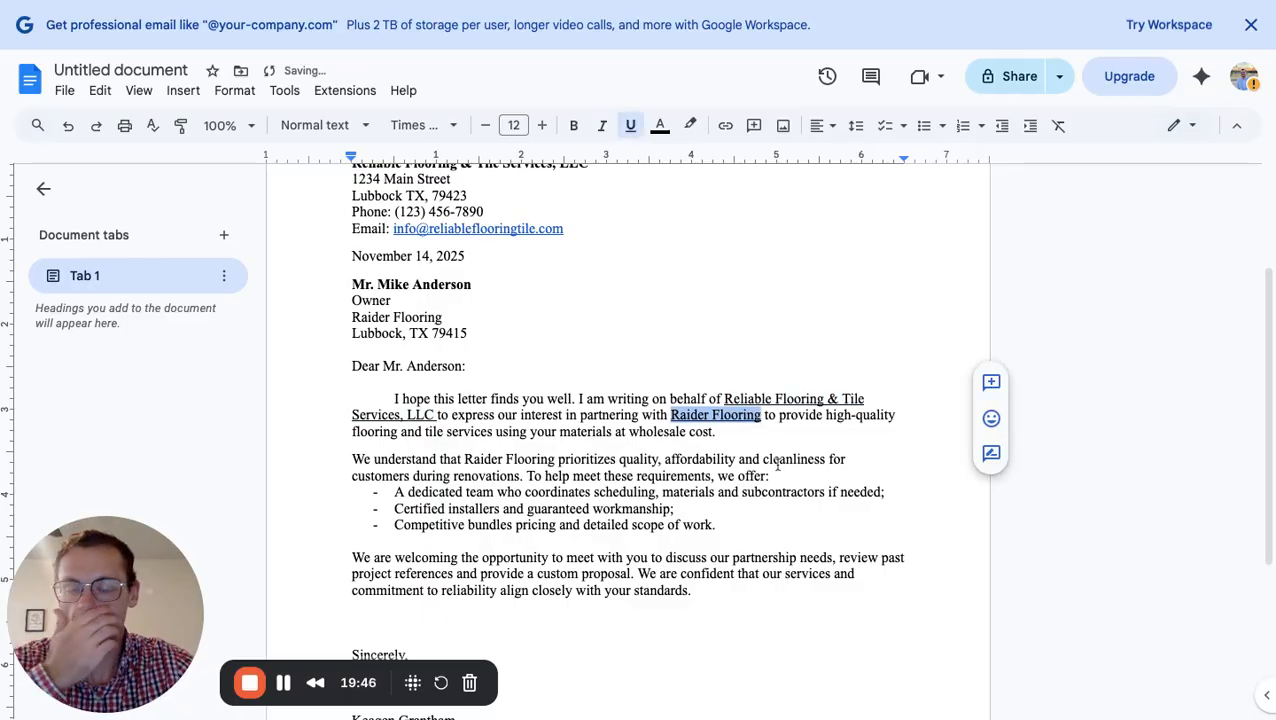
scroll(777, 465, up, 3)
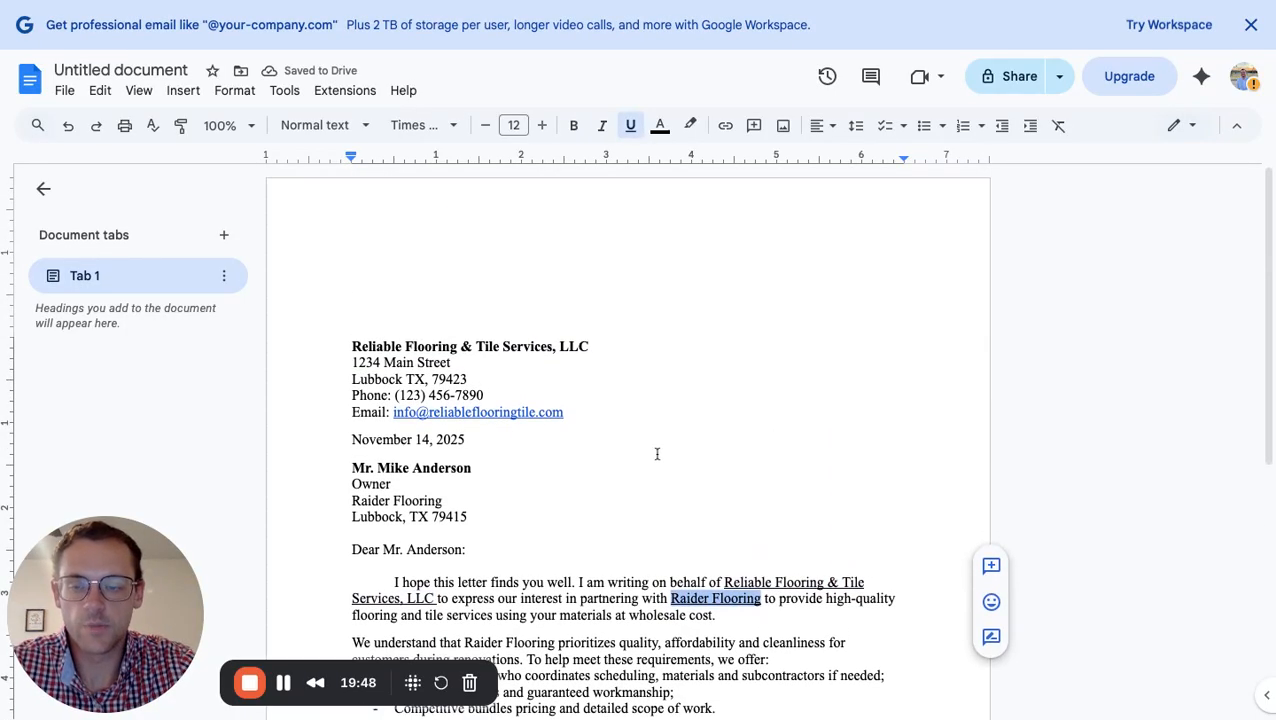
scroll(657, 454, down, 1)
scroll(629, 249, down, 9)
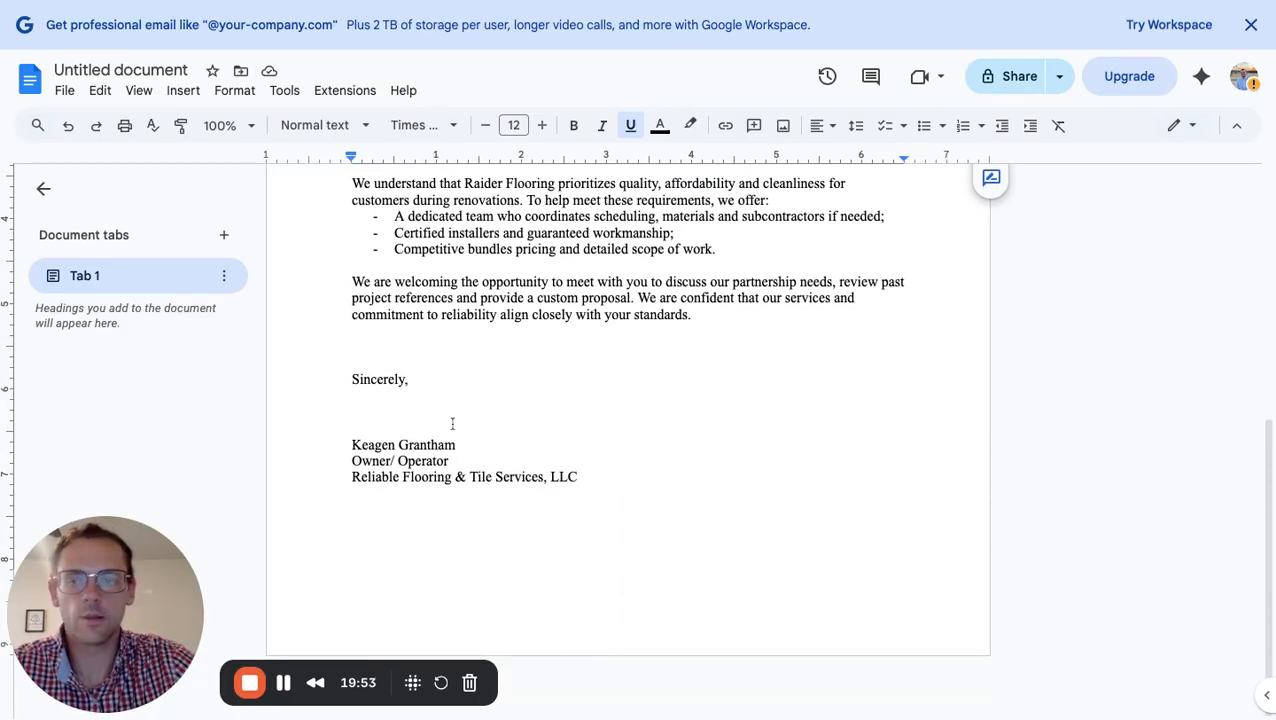
scroll(452, 423, up, 3)
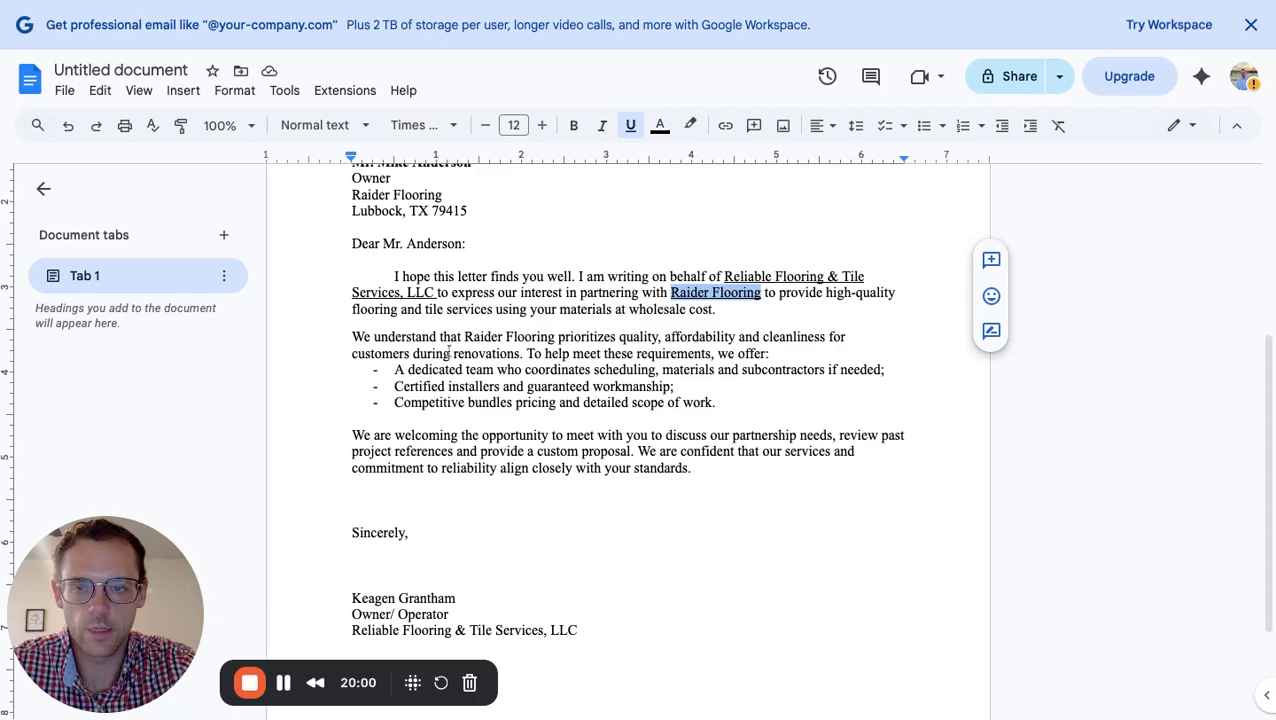
click(706, 470)
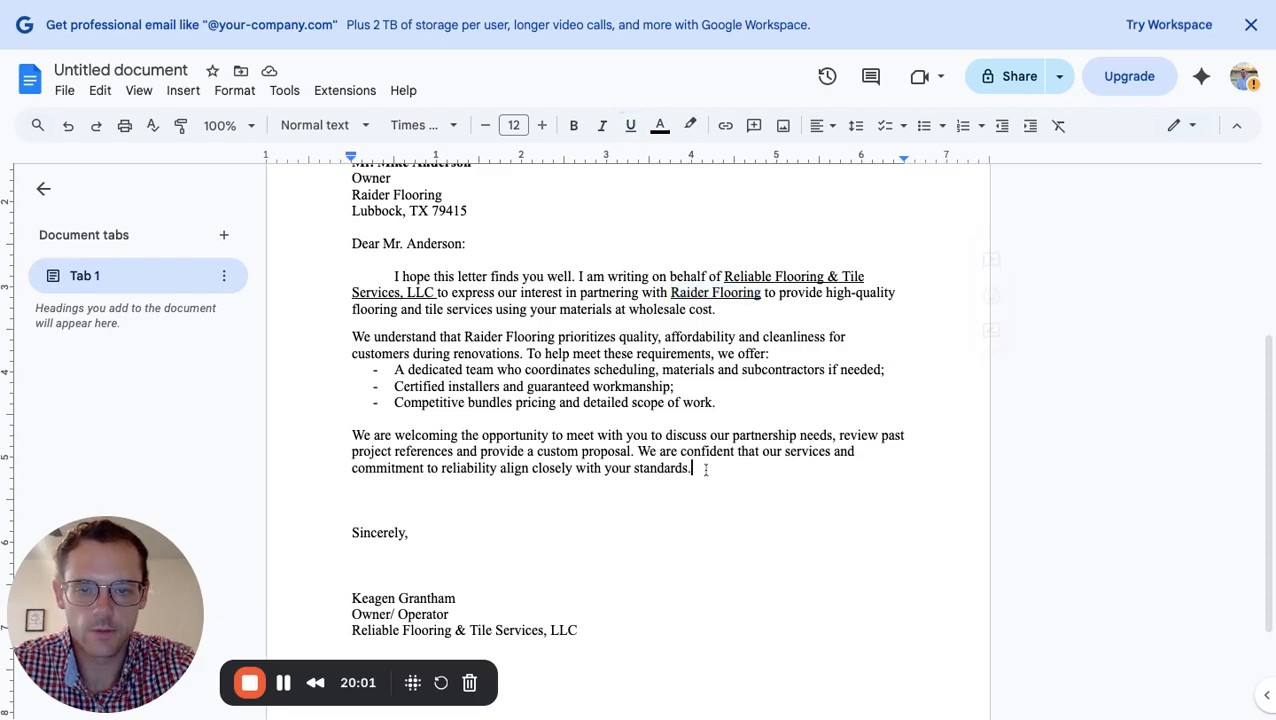